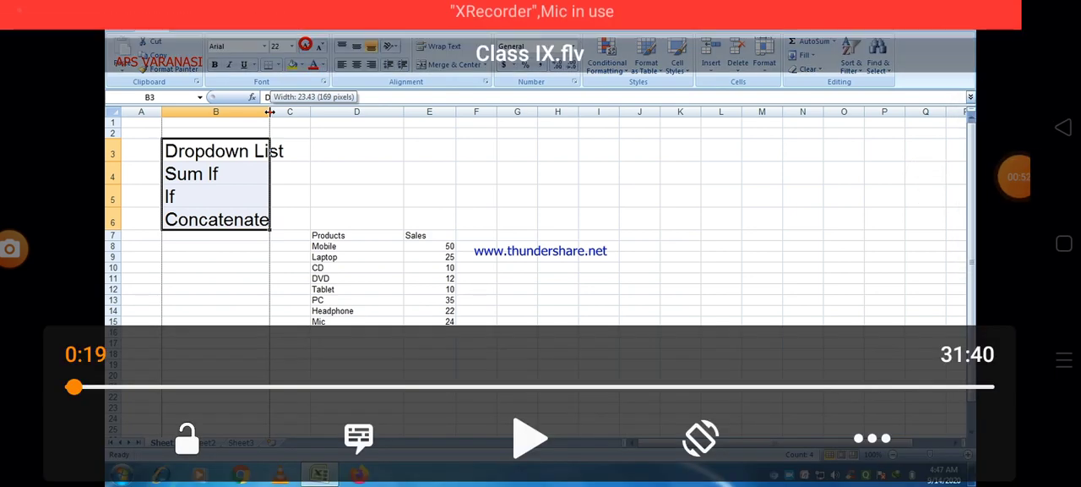
{"action": "left_click", "coordinate": [531, 438]}
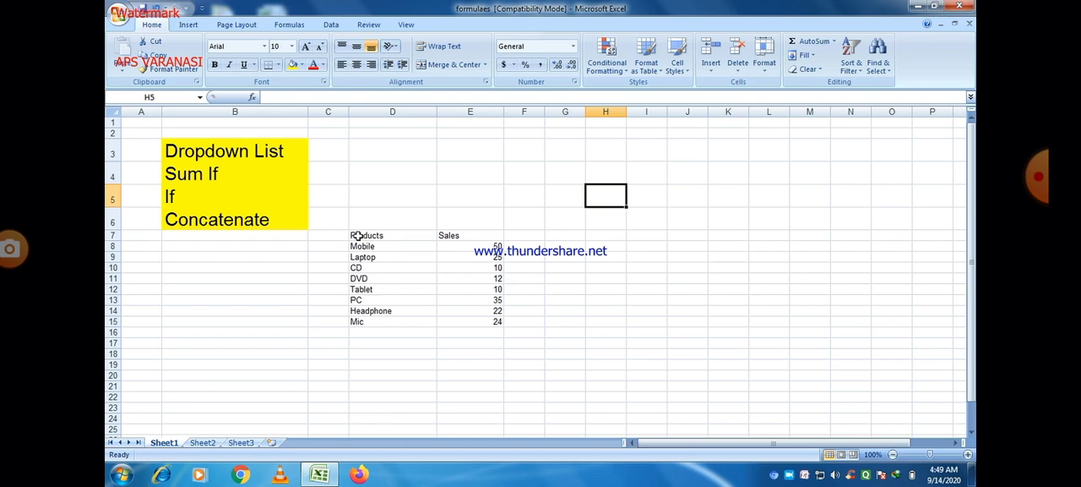
Set the Products and Sales table in D7:E15 to font size 16 and centre its contents horizontally
{"action": "left_click_drag", "start_coordinate": [358, 235], "coordinate": [463, 321]}
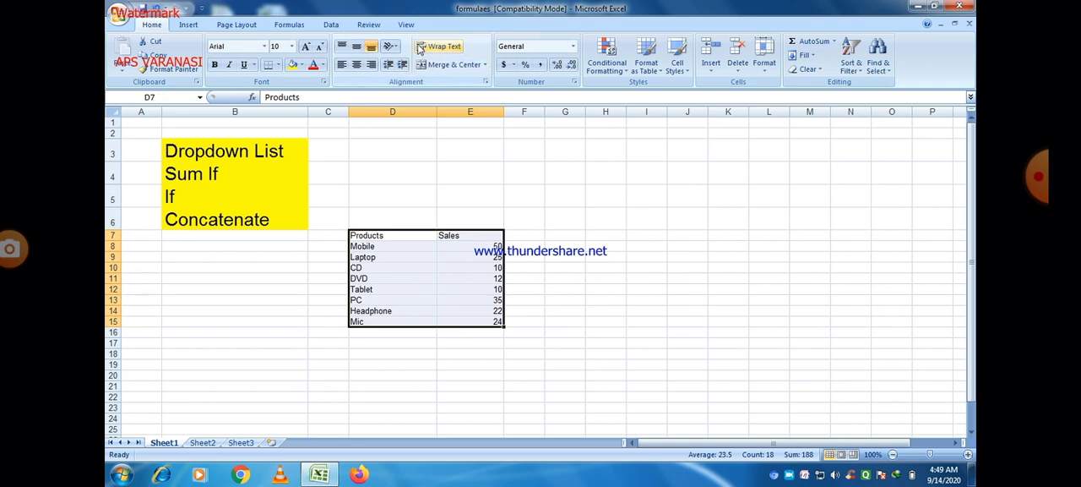
{"action": "left_click", "coordinate": [307, 46]}
{"action": "left_click", "coordinate": [307, 47]}
{"action": "left_click", "coordinate": [307, 47]}
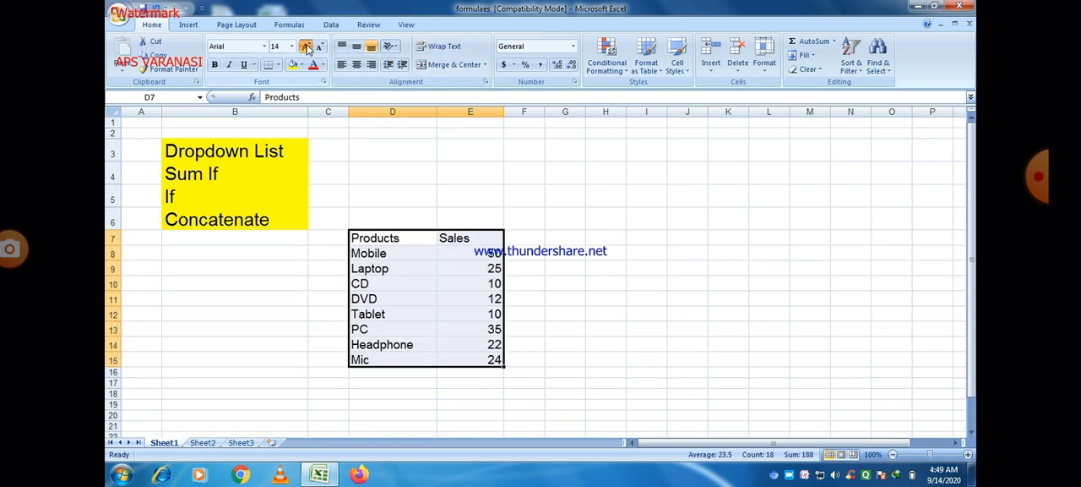
{"action": "left_click", "coordinate": [306, 47]}
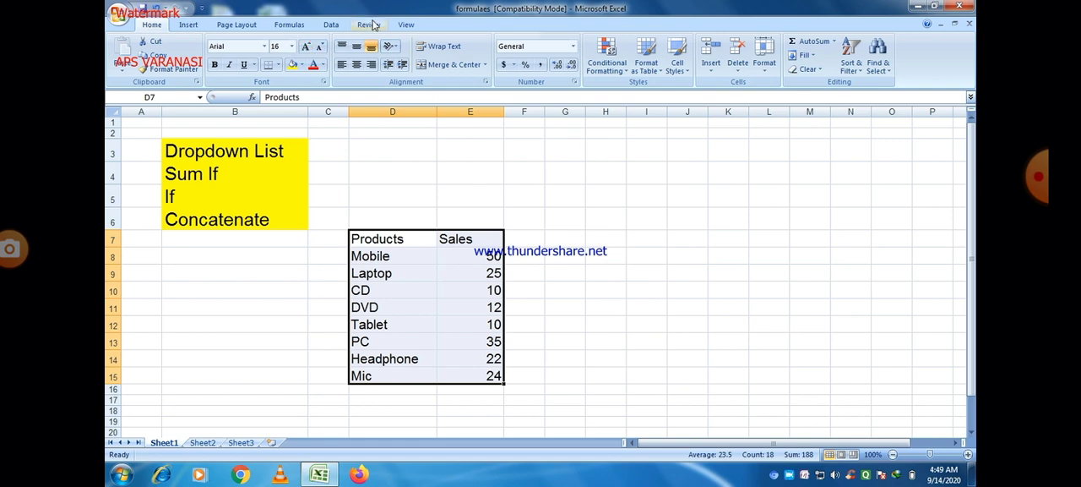
{"action": "left_click", "coordinate": [355, 65]}
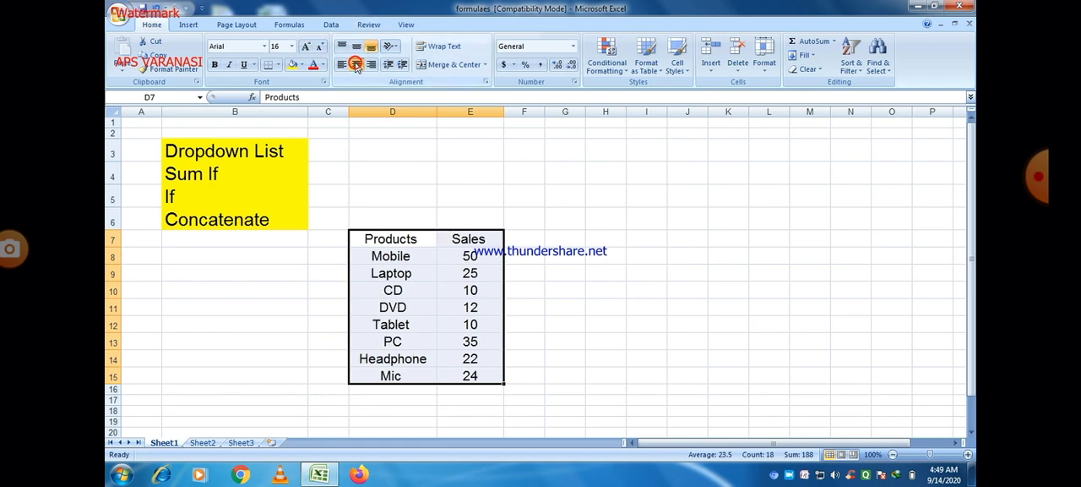
{"action": "left_click", "coordinate": [547, 282]}
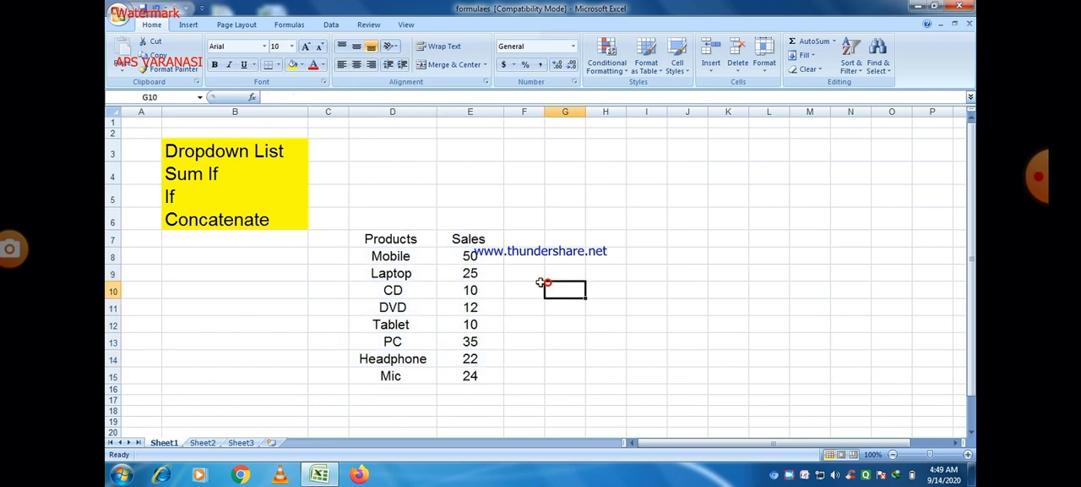
Apply All Borders to every cell of the Products and Sales table in D7:E15
{"action": "left_click_drag", "start_coordinate": [364, 238], "coordinate": [476, 373]}
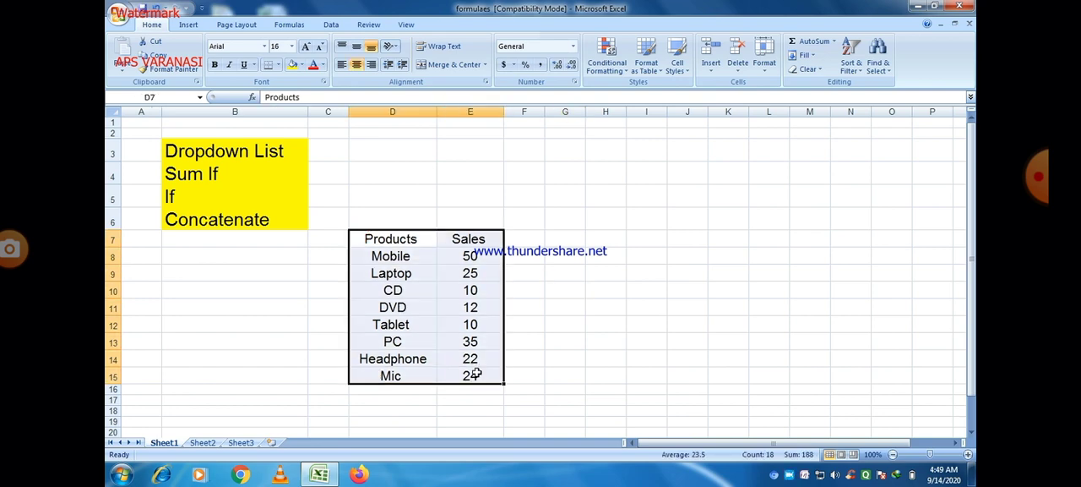
{"action": "left_click", "coordinate": [277, 65]}
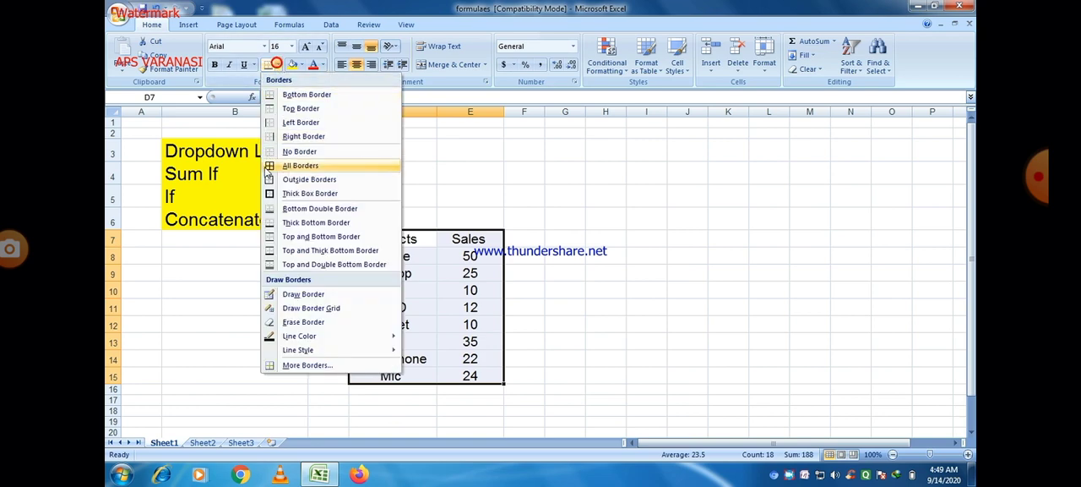
{"action": "left_click", "coordinate": [270, 170]}
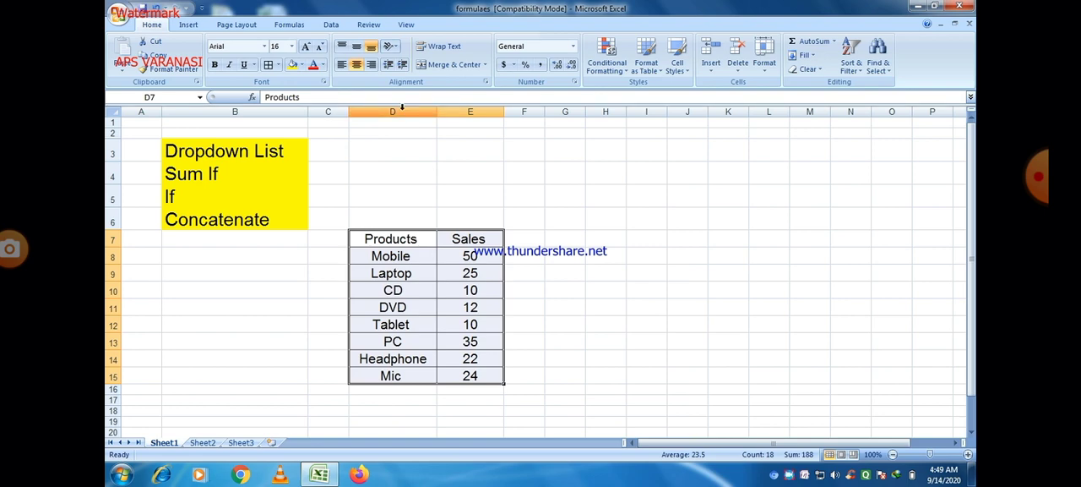
Increase the font size of the whole Products and Sales table to 20
{"action": "left_click_drag", "start_coordinate": [358, 235], "coordinate": [469, 377]}
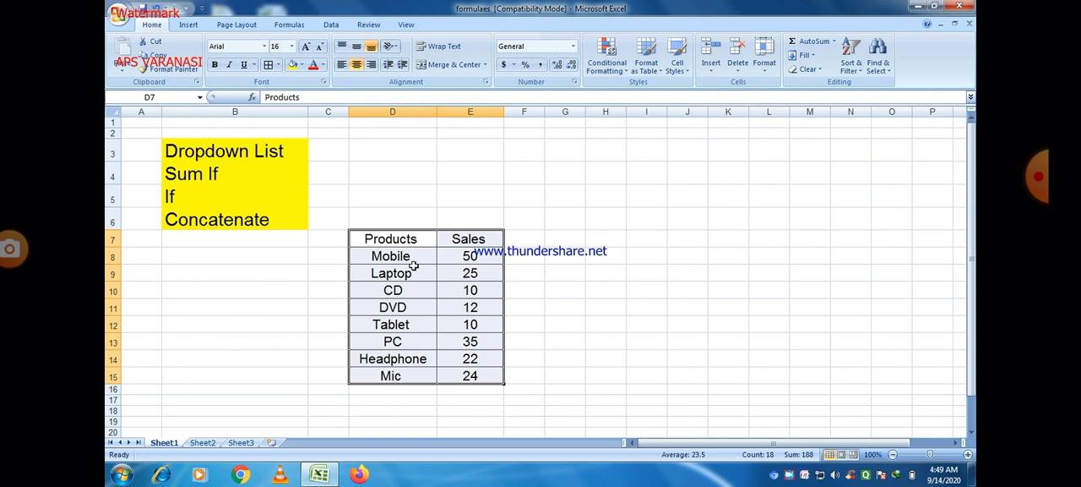
{"action": "left_click", "coordinate": [306, 47]}
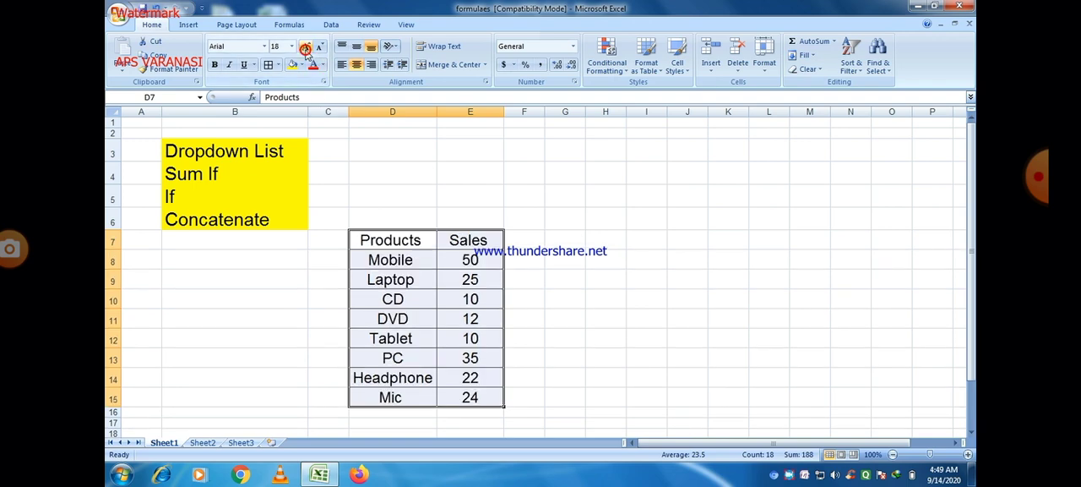
{"action": "left_click", "coordinate": [305, 47]}
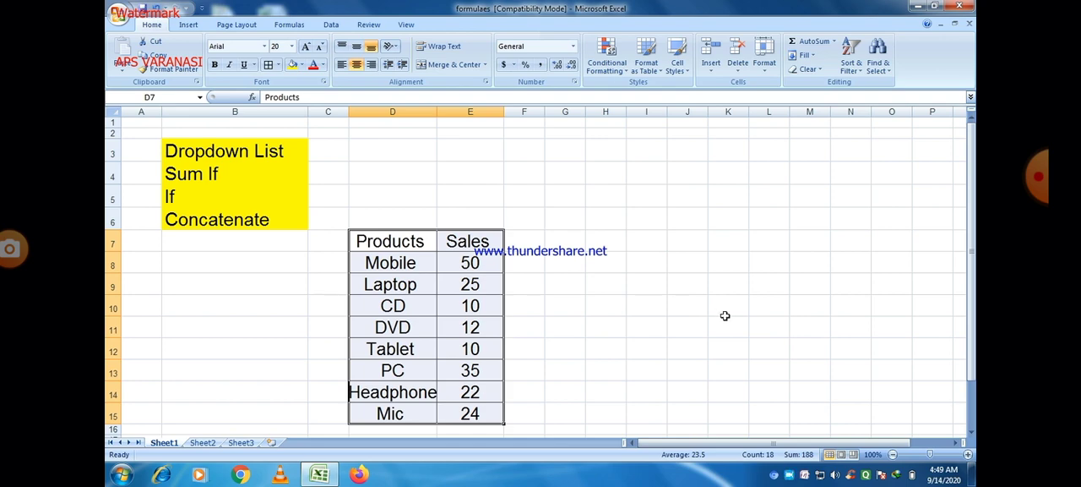
Widen columns D and E so the enlarged product names and sales figures have more room
{"action": "left_click", "coordinate": [972, 433]}
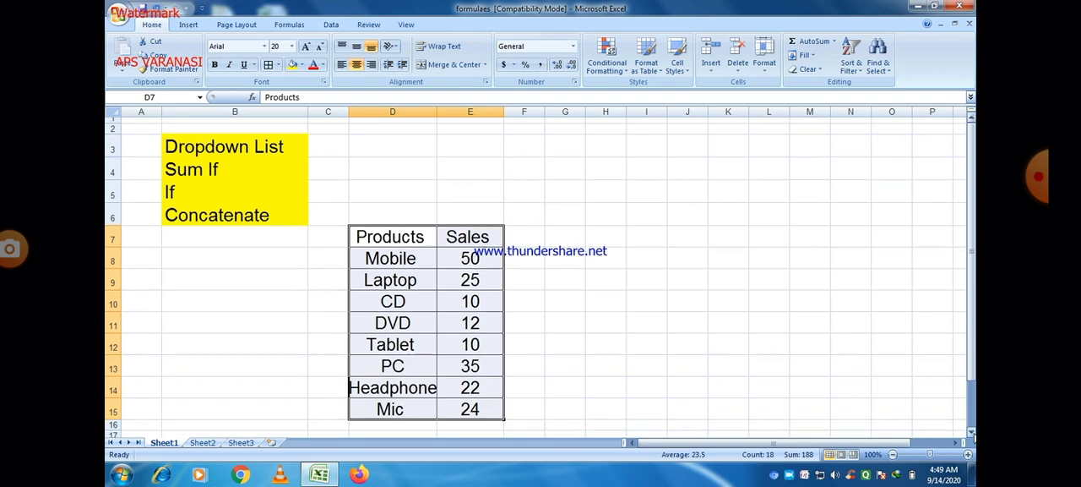
{"action": "left_click", "coordinate": [972, 432]}
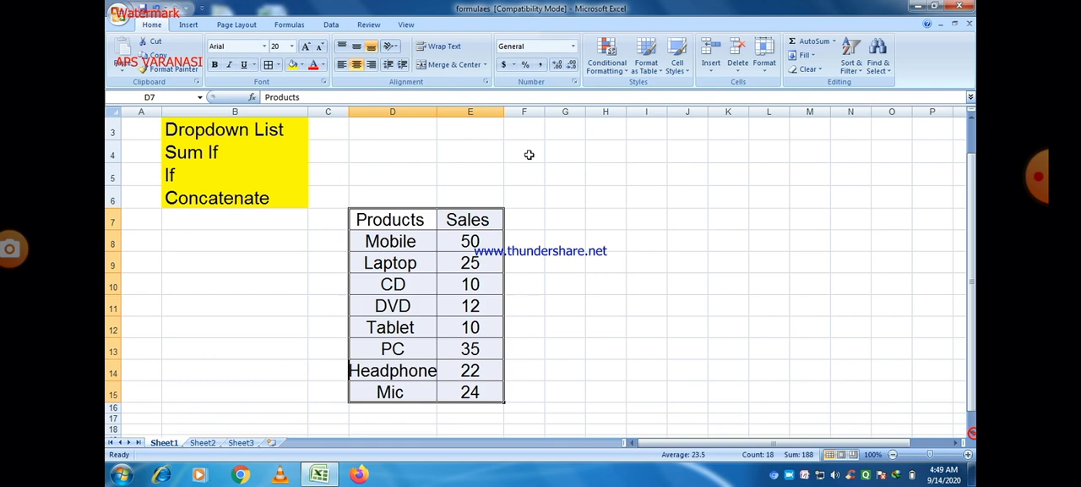
{"action": "left_click_drag", "start_coordinate": [437, 111], "coordinate": [462, 121]}
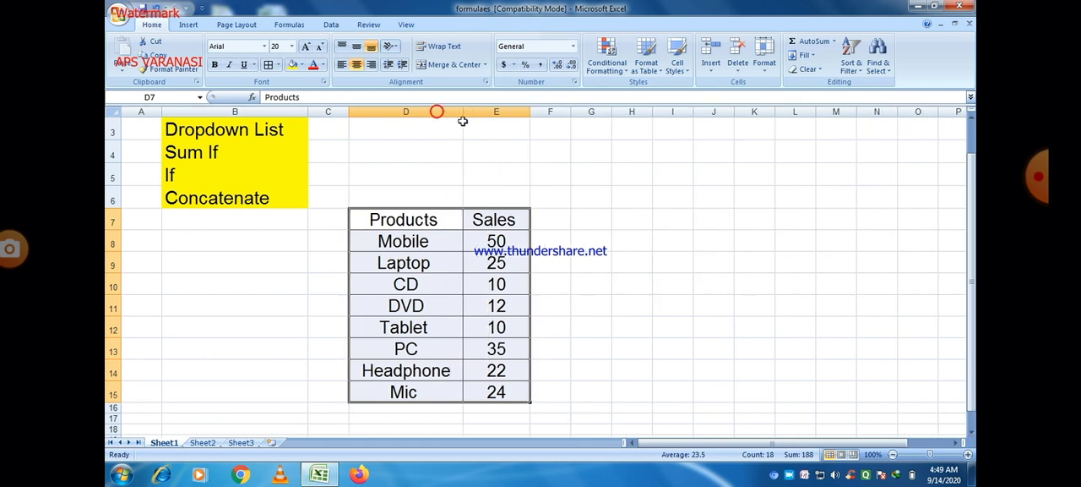
{"action": "left_click_drag", "start_coordinate": [529, 112], "coordinate": [541, 112]}
{"action": "left_click", "coordinate": [619, 297]}
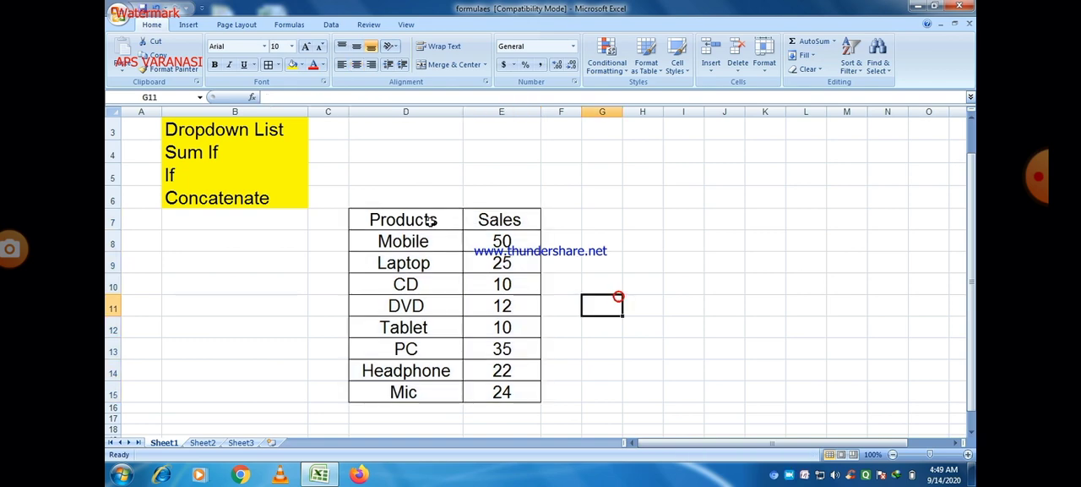
Make the Products and Sales header cells in D7:E7 bold
{"action": "left_click_drag", "start_coordinate": [366, 216], "coordinate": [480, 219]}
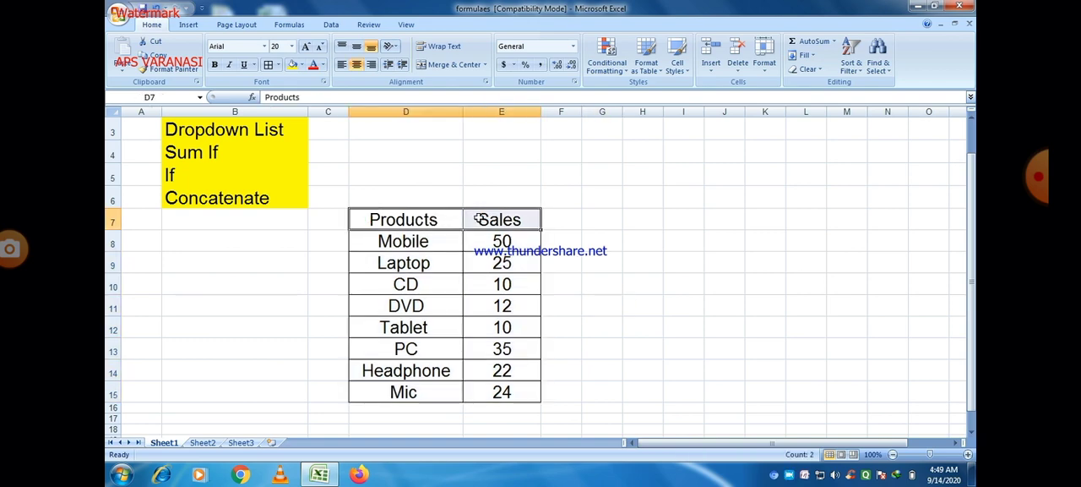
{"action": "left_click", "coordinate": [214, 65]}
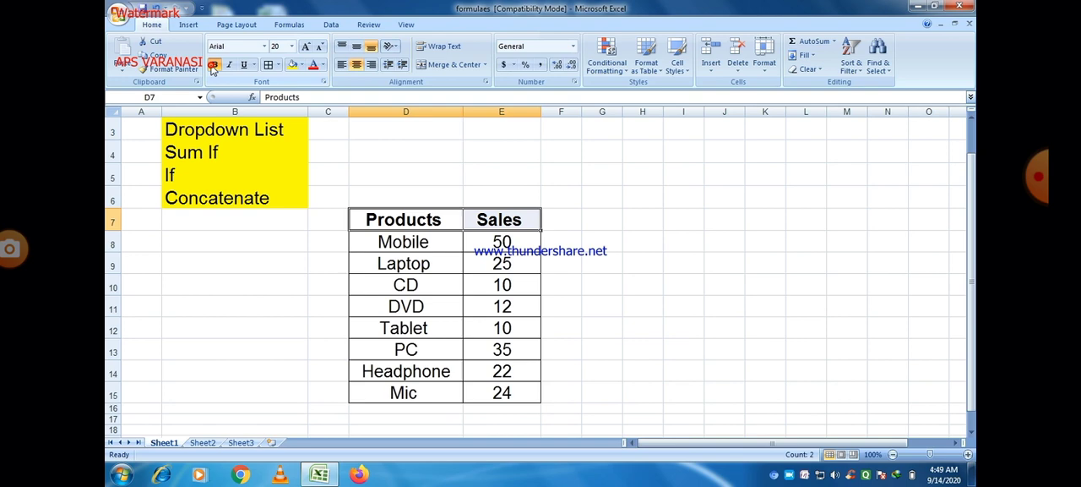
{"action": "left_click", "coordinate": [608, 283]}
Put a Thick Box Border around the header cells D7:E7
{"action": "left_click_drag", "start_coordinate": [371, 215], "coordinate": [500, 218]}
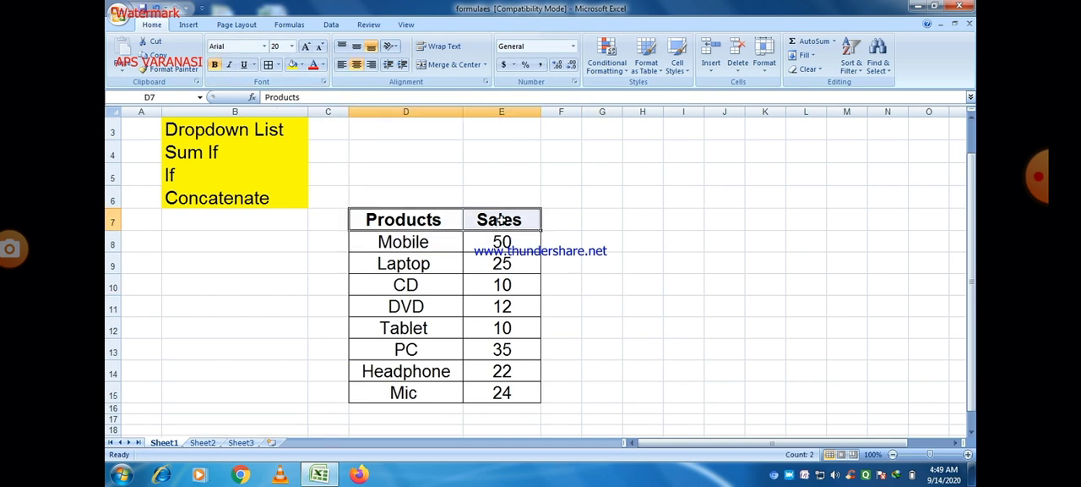
{"action": "left_click", "coordinate": [277, 65]}
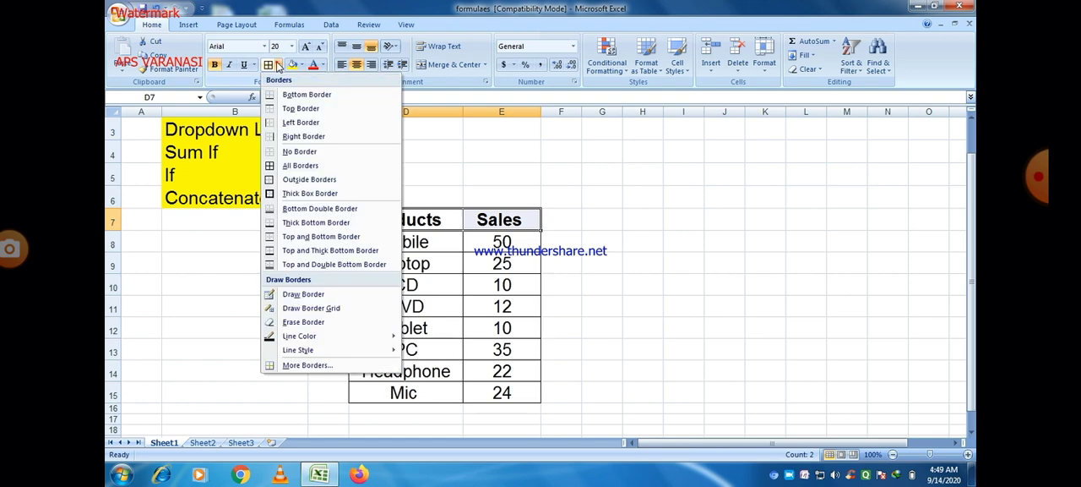
{"action": "left_click", "coordinate": [272, 195]}
{"action": "left_click", "coordinate": [594, 280]}
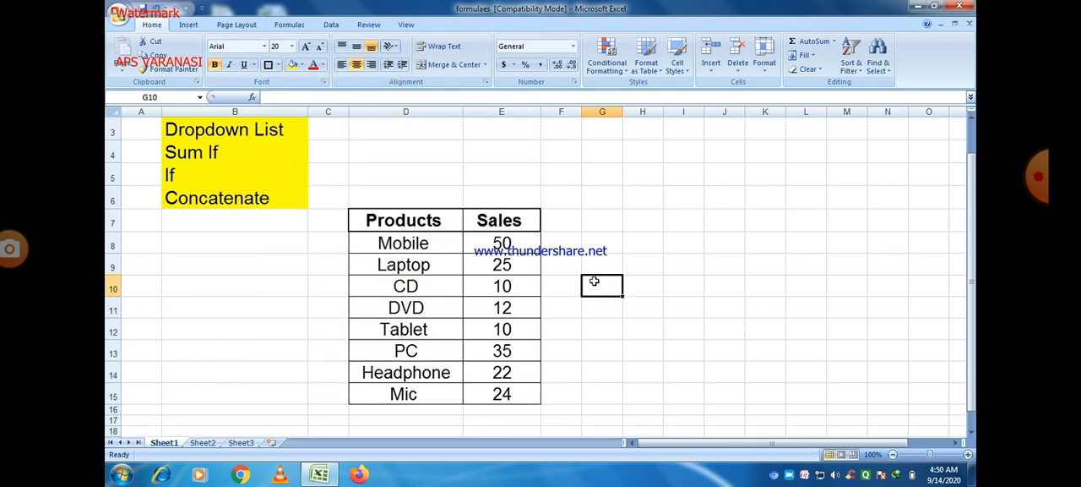
Put a Thick Box Border around the entire Products and Sales table, D7:E15
{"action": "left_click", "coordinate": [356, 217]}
{"action": "left_click_drag", "start_coordinate": [356, 216], "coordinate": [503, 394]}
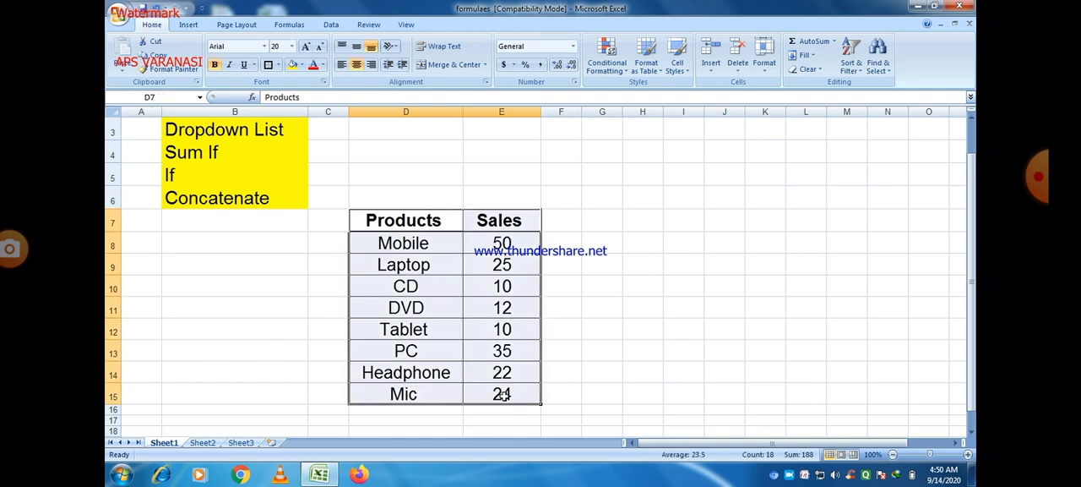
{"action": "left_click", "coordinate": [278, 66]}
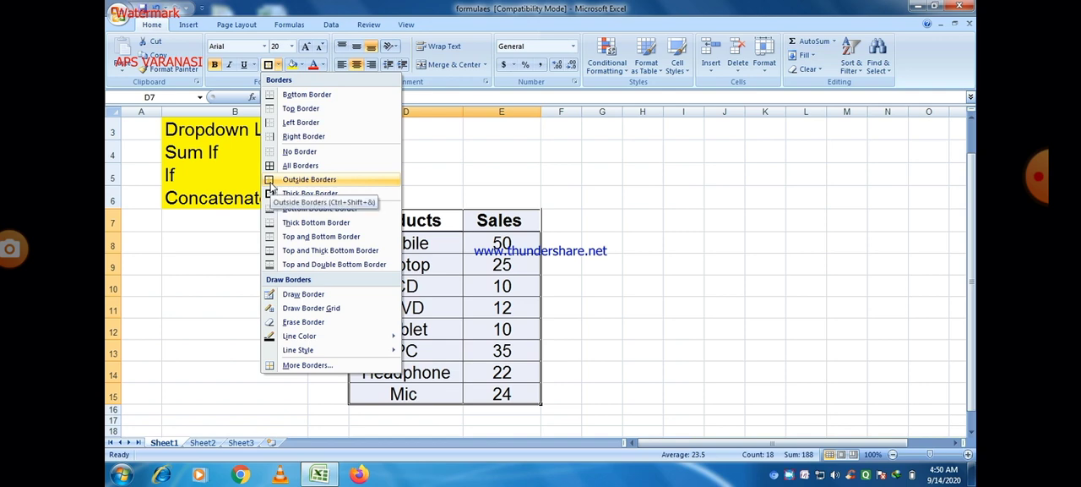
{"action": "left_click", "coordinate": [270, 193]}
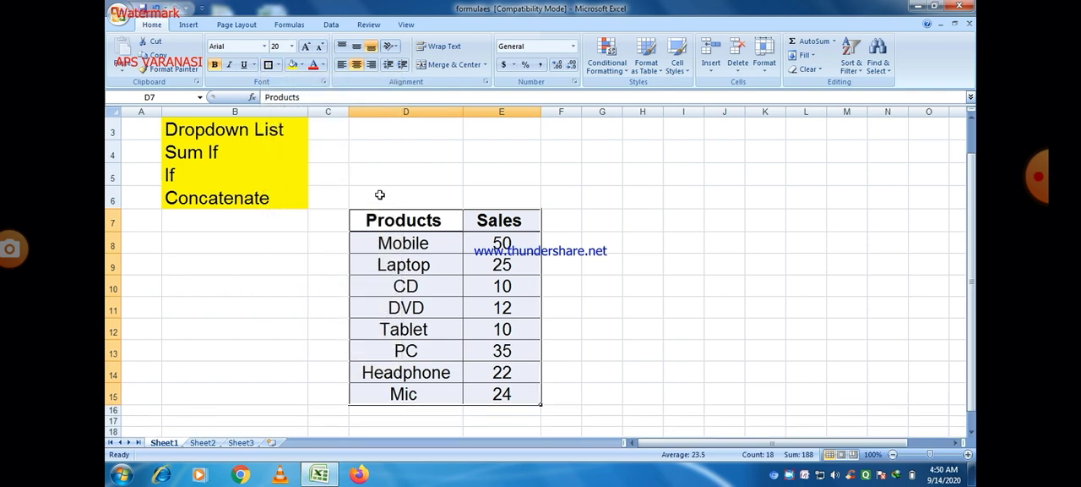
{"action": "left_click", "coordinate": [286, 228]}
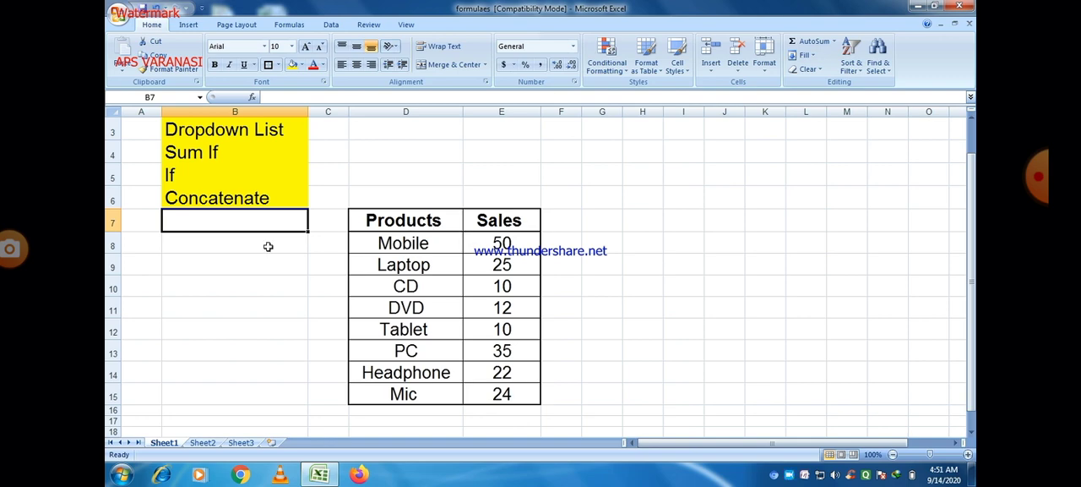
{"action": "left_click", "coordinate": [234, 262]}
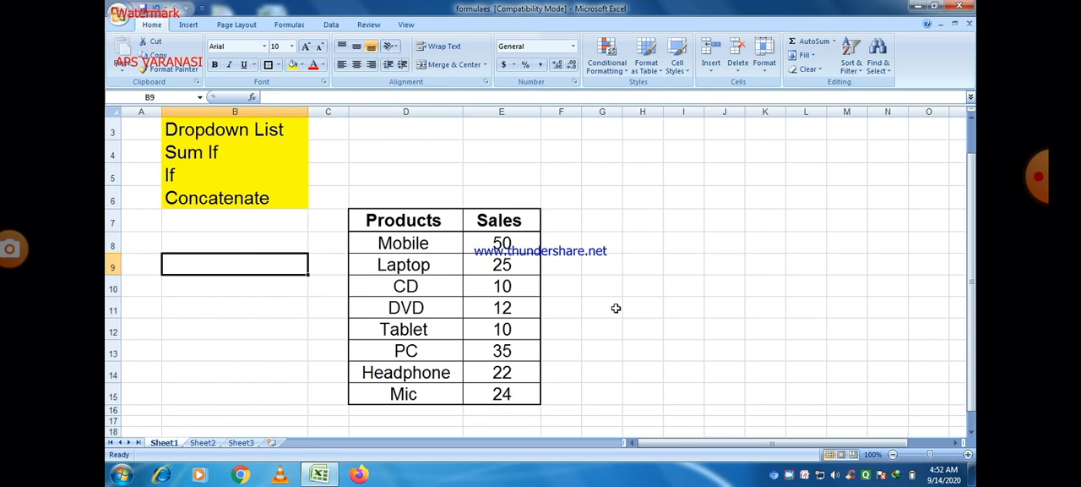
Fill the Products header cell D7 with dark orange and the Sales header cell E7 with green
{"action": "left_click", "coordinate": [376, 219]}
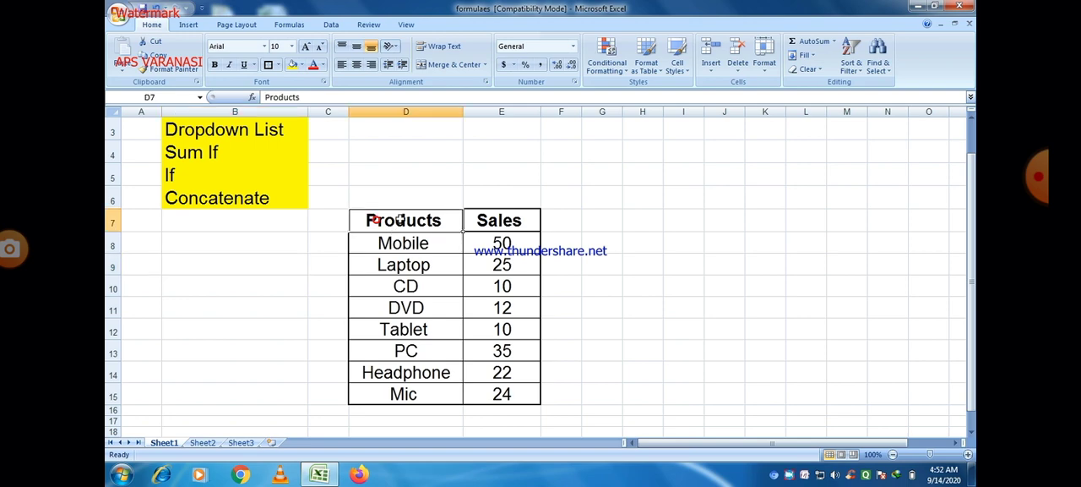
{"action": "left_click", "coordinate": [301, 64]}
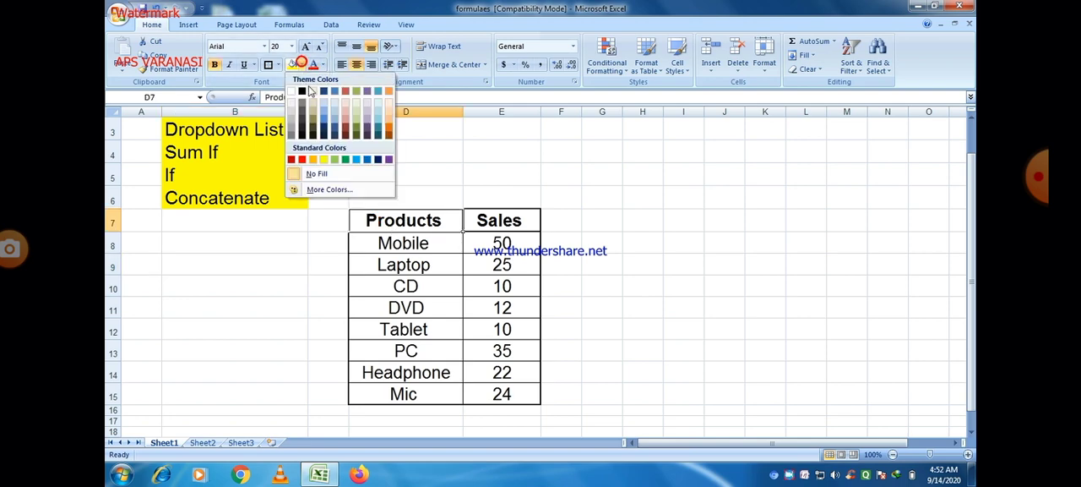
{"action": "left_click", "coordinate": [389, 125]}
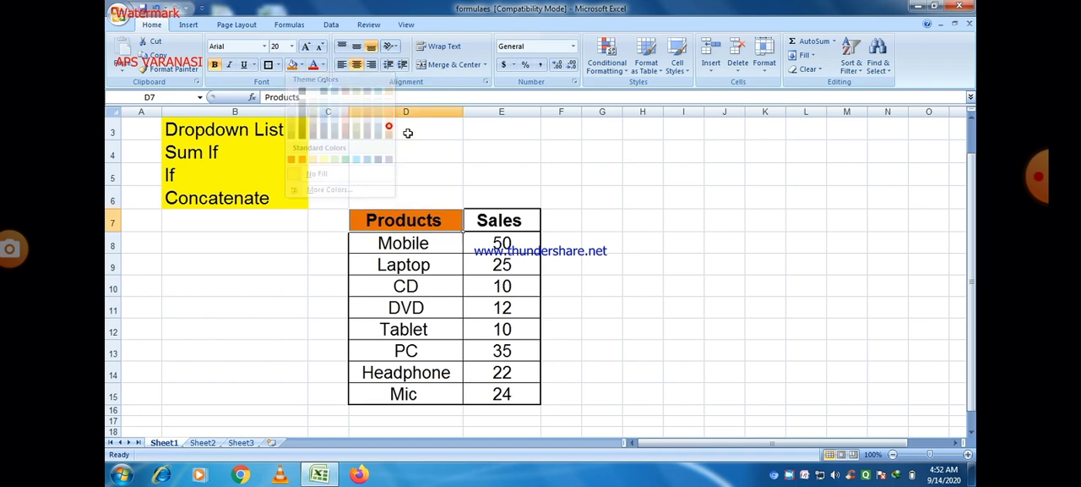
{"action": "left_click", "coordinate": [502, 218]}
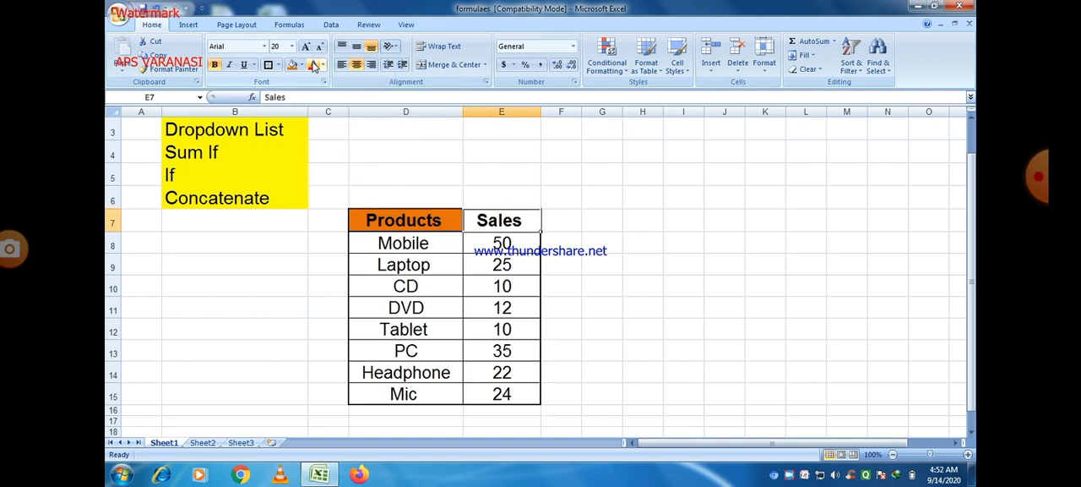
{"action": "left_click", "coordinate": [302, 65]}
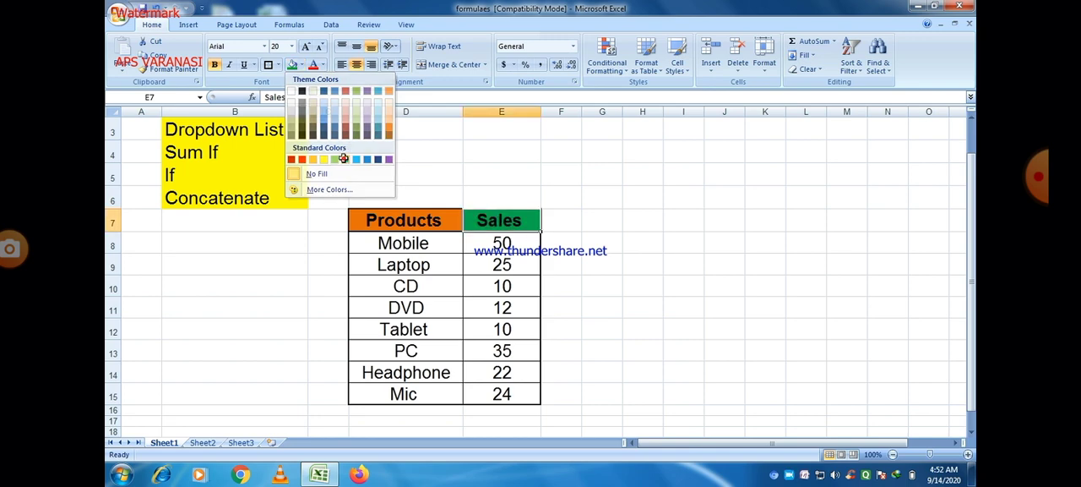
{"action": "left_click", "coordinate": [344, 159]}
{"action": "left_click", "coordinate": [707, 193]}
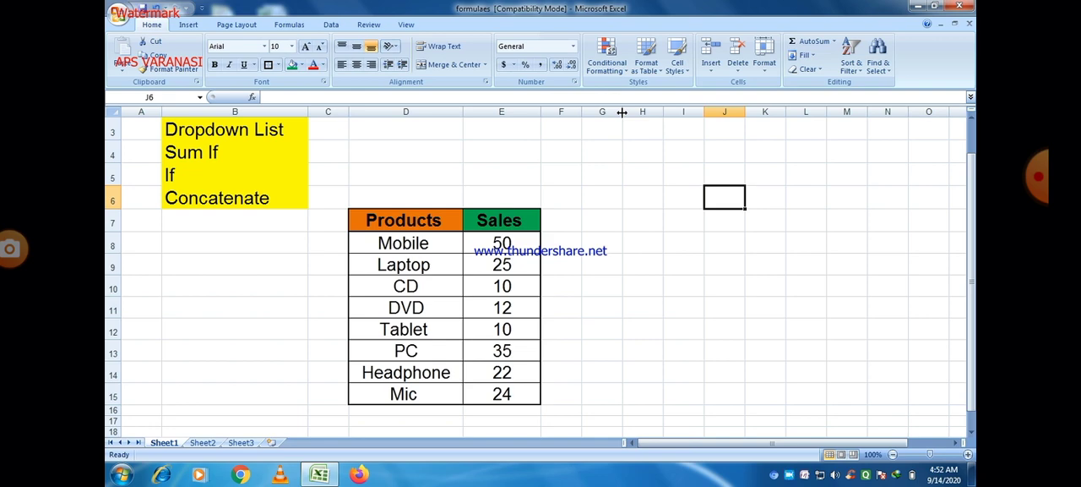
Widen column H to about three times its width and set the "Dropdown List" text in B3 to red
{"action": "left_click_drag", "start_coordinate": [663, 111], "coordinate": [757, 157]}
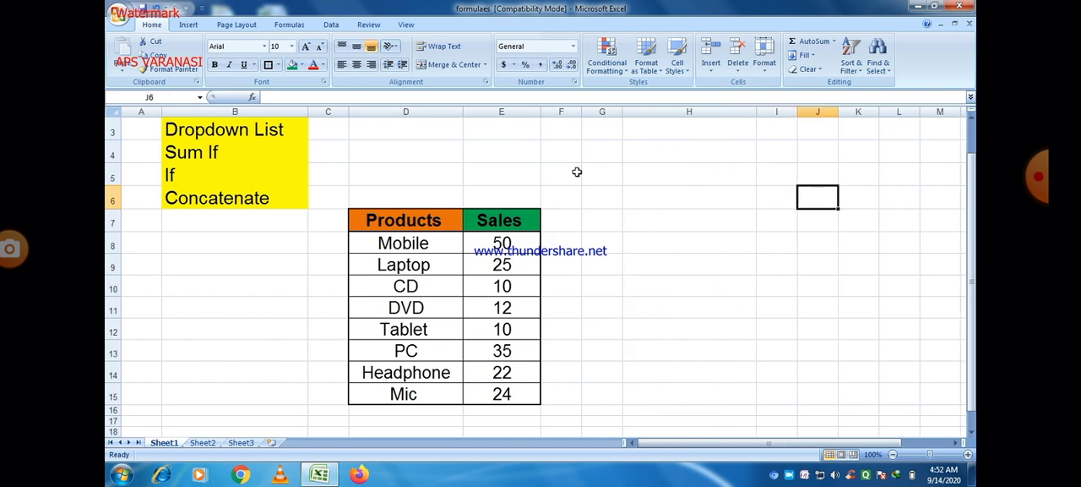
{"action": "left_click", "coordinate": [196, 131]}
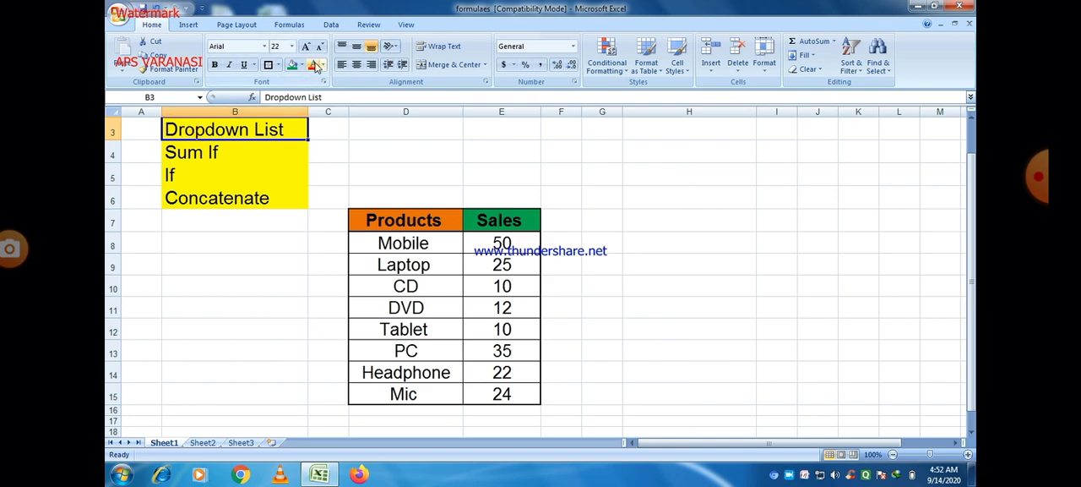
{"action": "left_click", "coordinate": [313, 68]}
{"action": "left_click", "coordinate": [589, 158]}
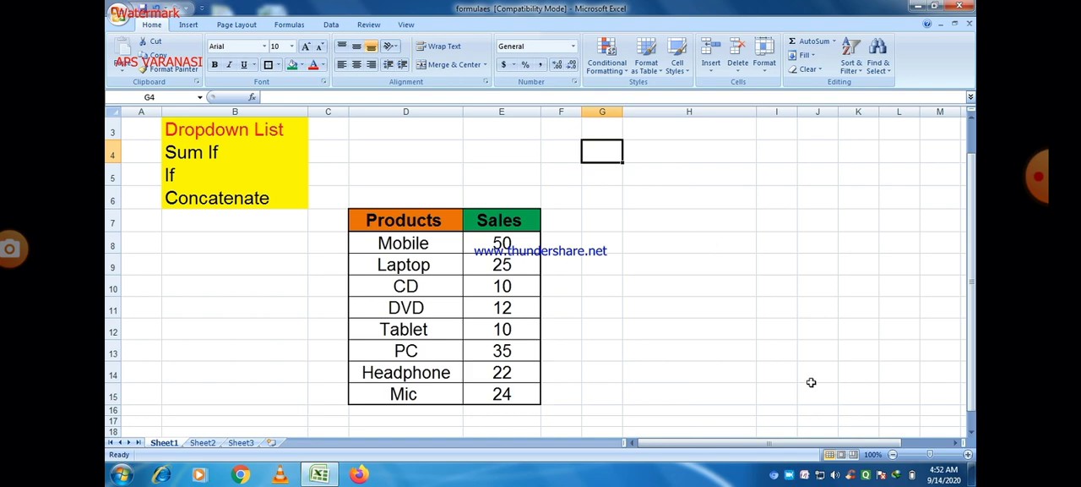
Open data validation for cell H7 and set its allowed values to List
{"action": "double_click", "coordinate": [650, 220]}
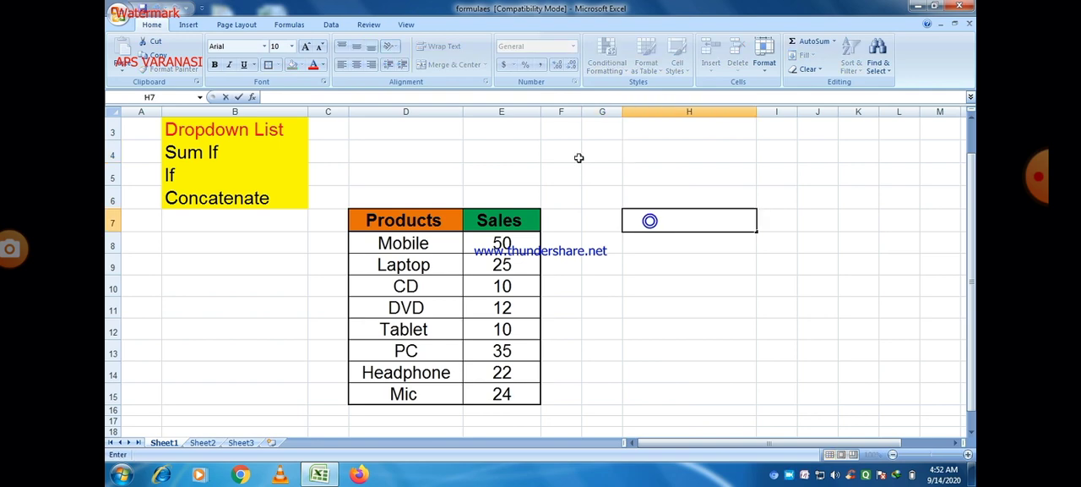
{"action": "left_click", "coordinate": [331, 25]}
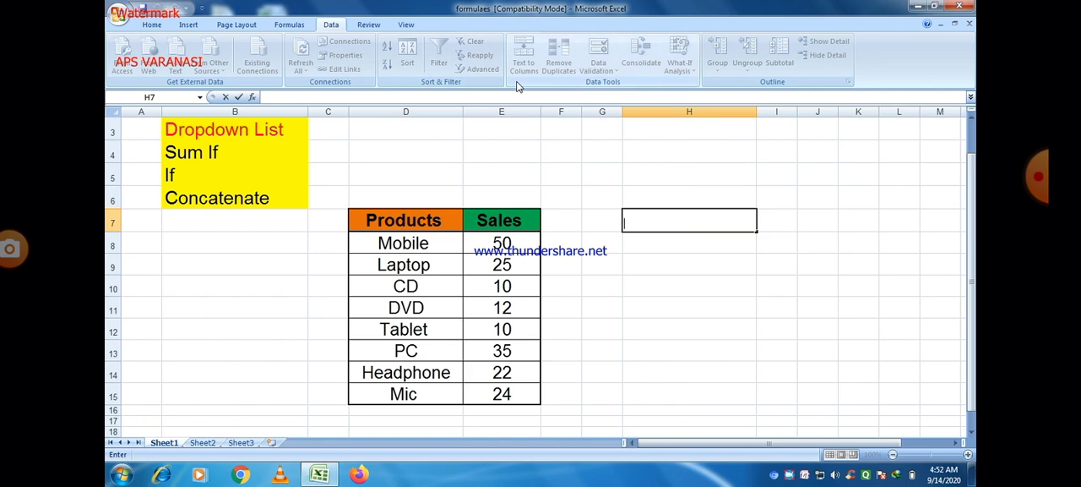
{"action": "left_click", "coordinate": [647, 223]}
{"action": "left_click", "coordinate": [652, 296]}
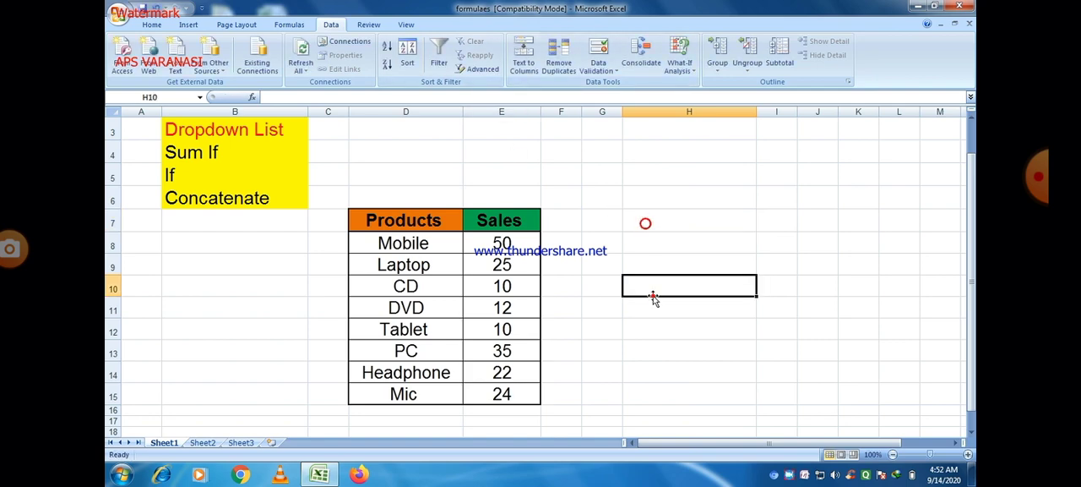
{"action": "left_click", "coordinate": [648, 225]}
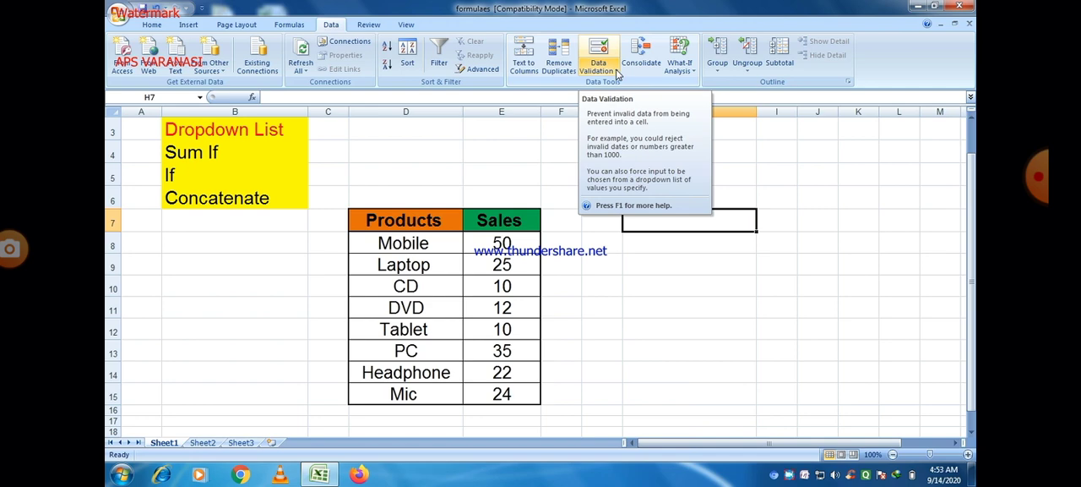
{"action": "left_click", "coordinate": [618, 75]}
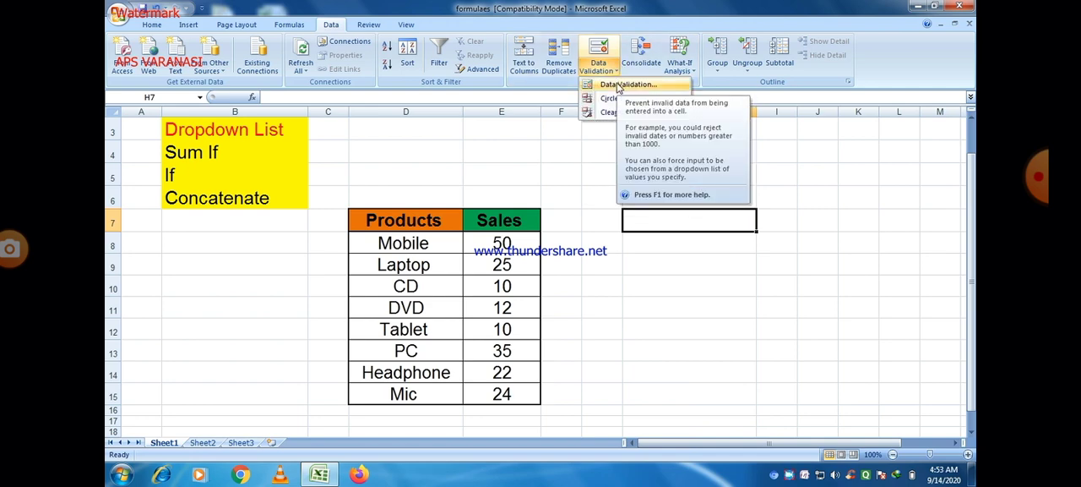
{"action": "left_click", "coordinate": [618, 85]}
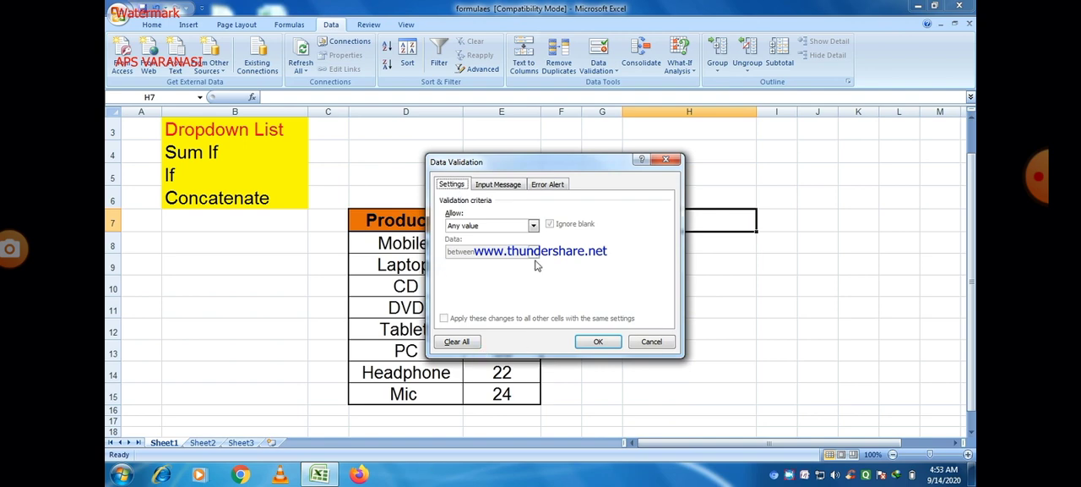
{"action": "left_click", "coordinate": [533, 226]}
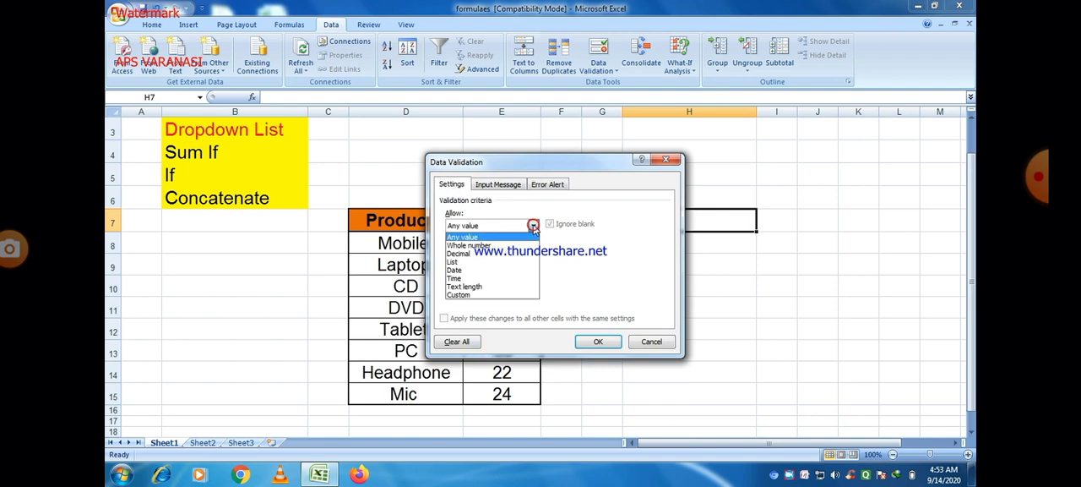
{"action": "left_click", "coordinate": [474, 262]}
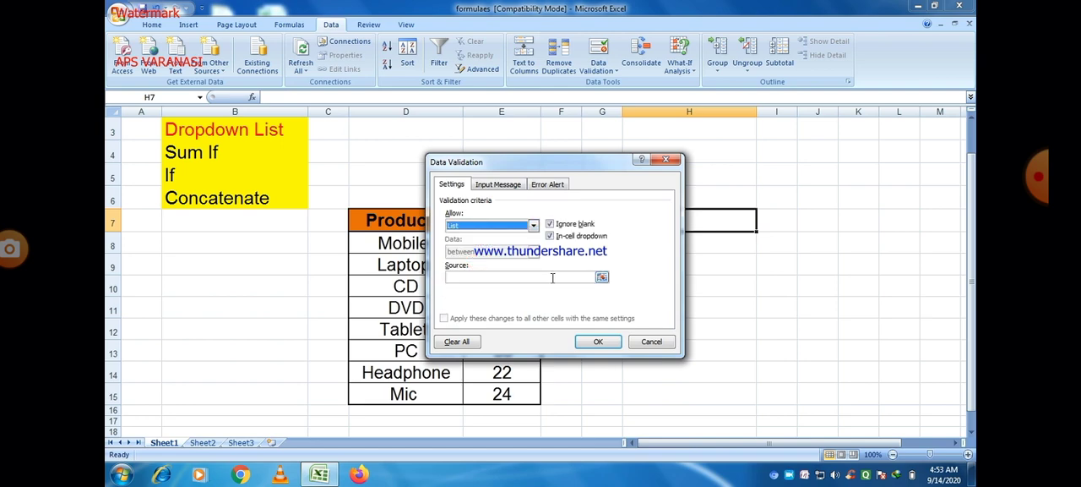
Set the product names in D8:D15 as the list source for H7 and apply the validation
{"action": "left_click", "coordinate": [552, 277]}
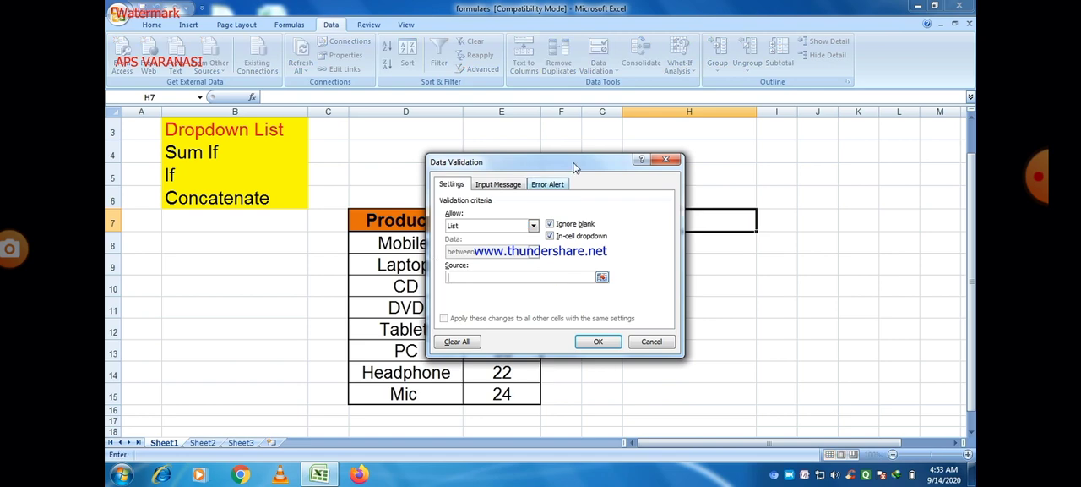
{"action": "left_click_drag", "start_coordinate": [566, 164], "coordinate": [759, 126]}
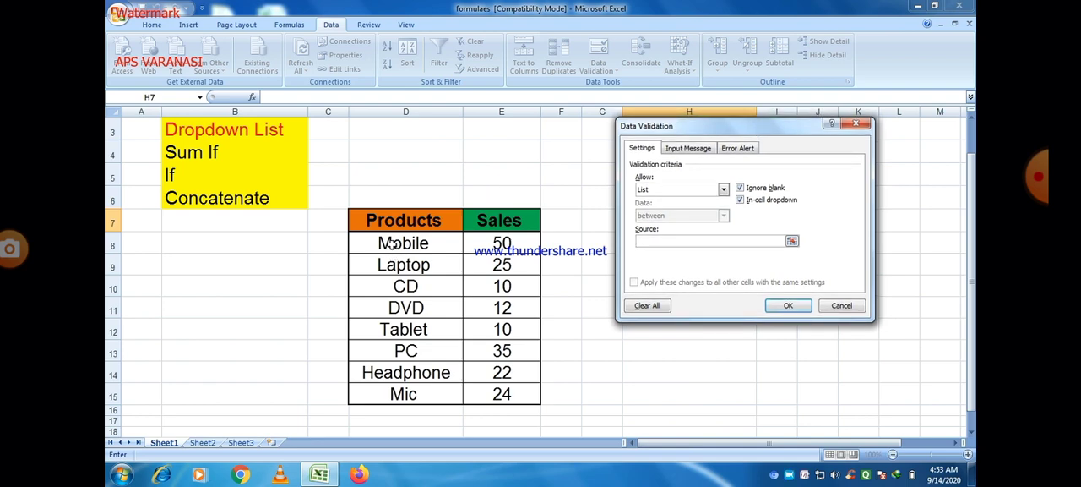
{"action": "left_click_drag", "start_coordinate": [391, 243], "coordinate": [406, 394]}
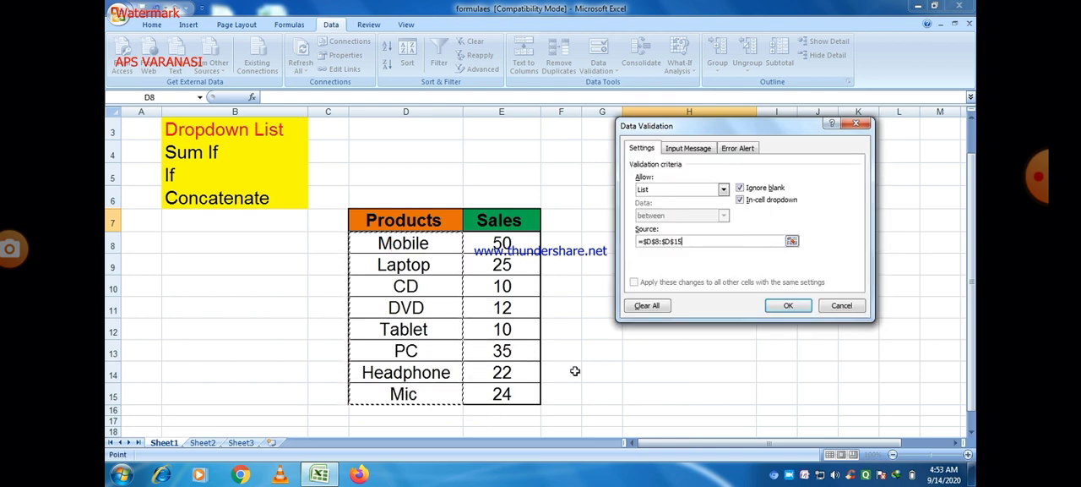
{"action": "left_click", "coordinate": [790, 306]}
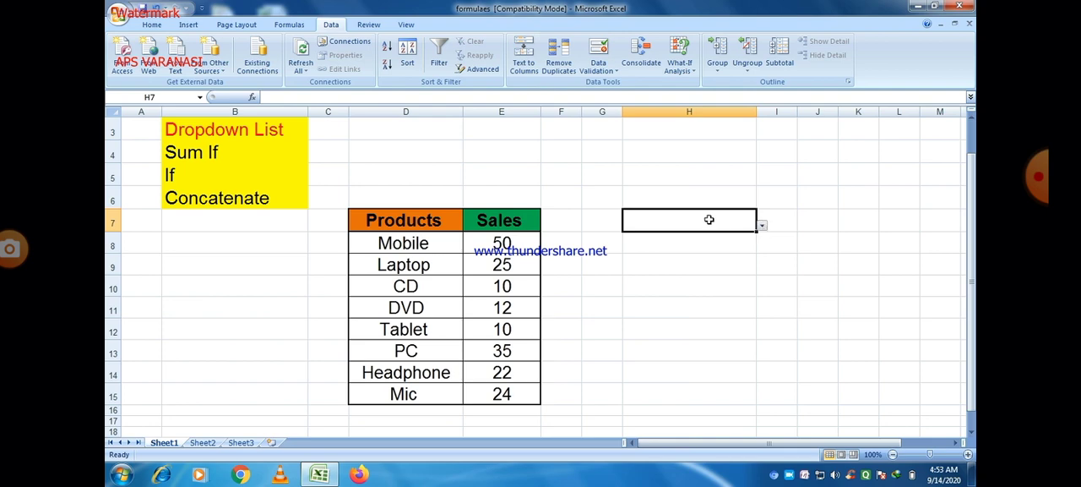
Fill the dropdown cell H7 with purple
{"action": "left_click", "coordinate": [150, 25]}
{"action": "left_click", "coordinate": [300, 65]}
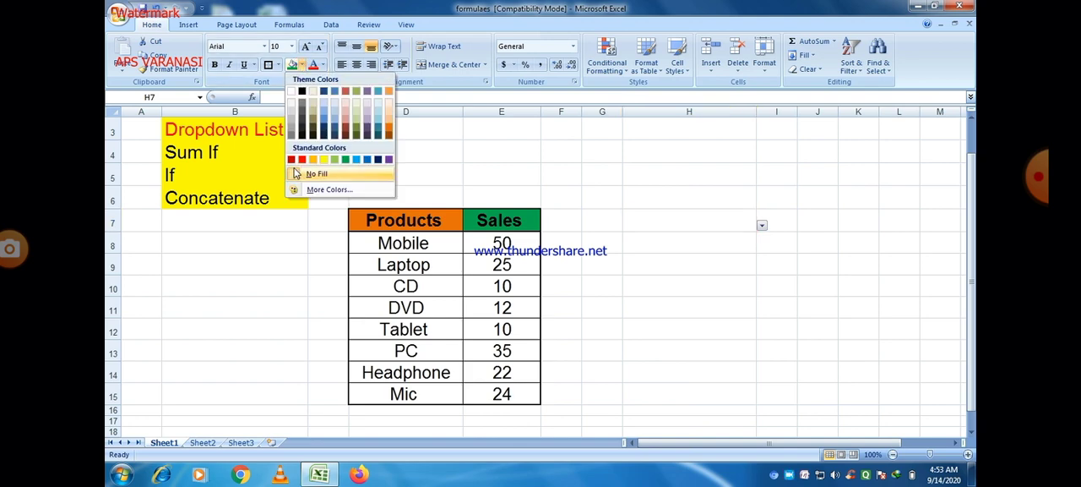
{"action": "left_click", "coordinate": [389, 159]}
Pick CD from the dropdown in H7 and change the cell's fill to light blue
{"action": "left_click", "coordinate": [762, 227]}
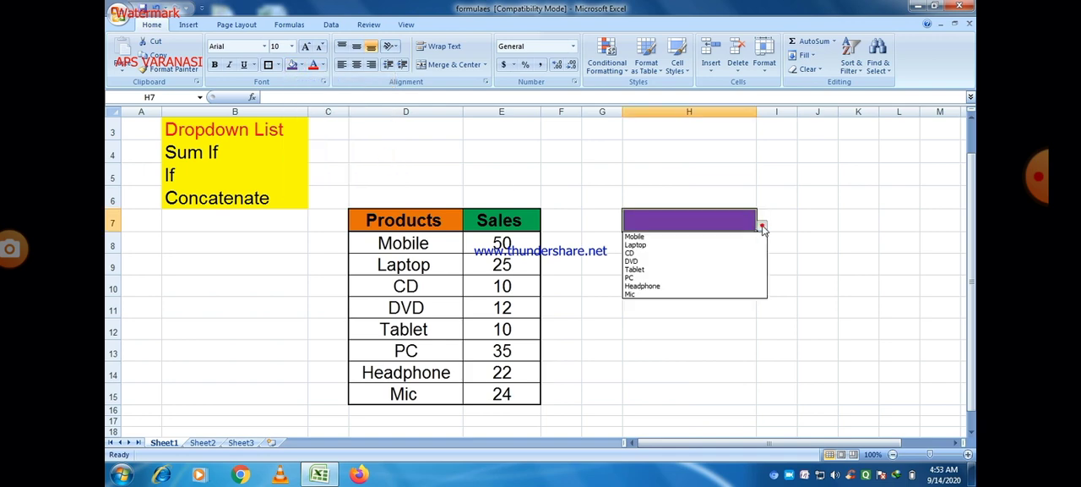
{"action": "left_click", "coordinate": [629, 253]}
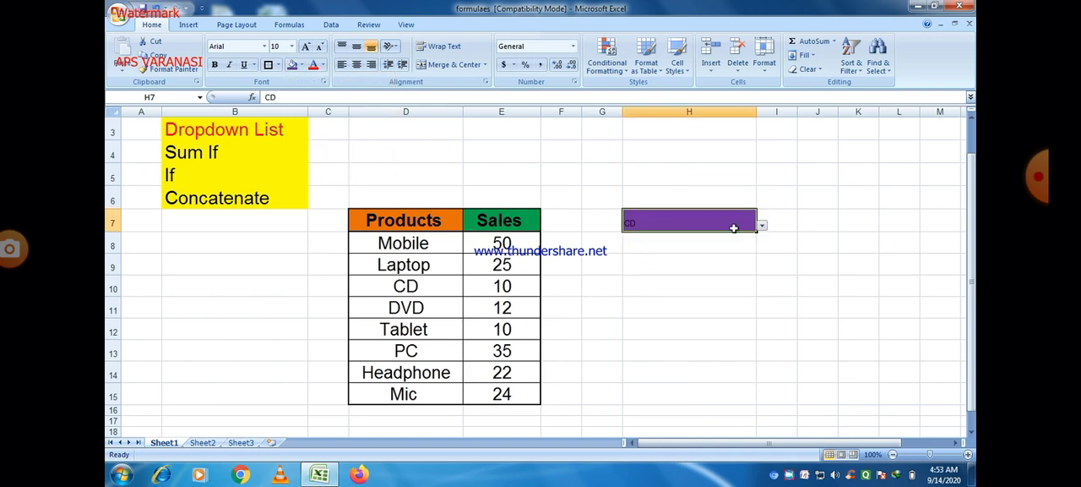
{"action": "left_click", "coordinate": [303, 66]}
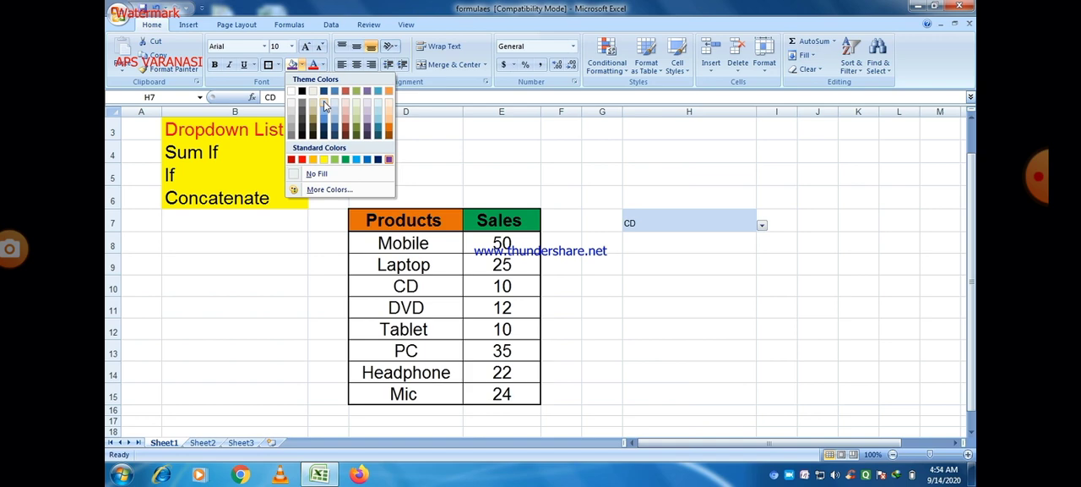
{"action": "left_click", "coordinate": [324, 106]}
Enlarge the text in dropdown cell H7 to font size 20
{"action": "double_click", "coordinate": [639, 223]}
{"action": "double_click", "coordinate": [639, 224]}
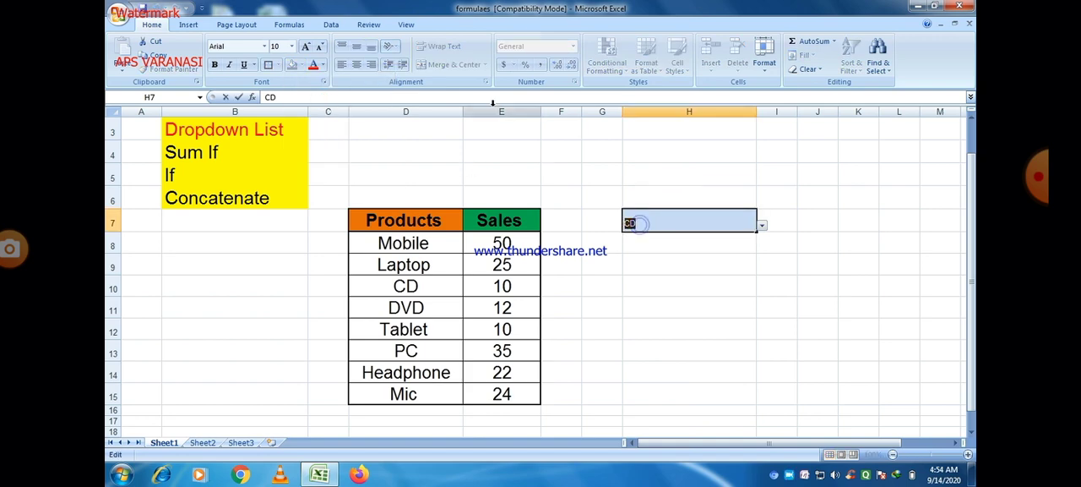
{"action": "left_click", "coordinate": [306, 47]}
{"action": "left_click", "coordinate": [306, 47]}
{"action": "left_click", "coordinate": [306, 47]}
{"action": "left_click", "coordinate": [306, 47]}
{"action": "left_click", "coordinate": [305, 46]}
{"action": "left_click", "coordinate": [306, 46]}
{"action": "left_click", "coordinate": [553, 153]}
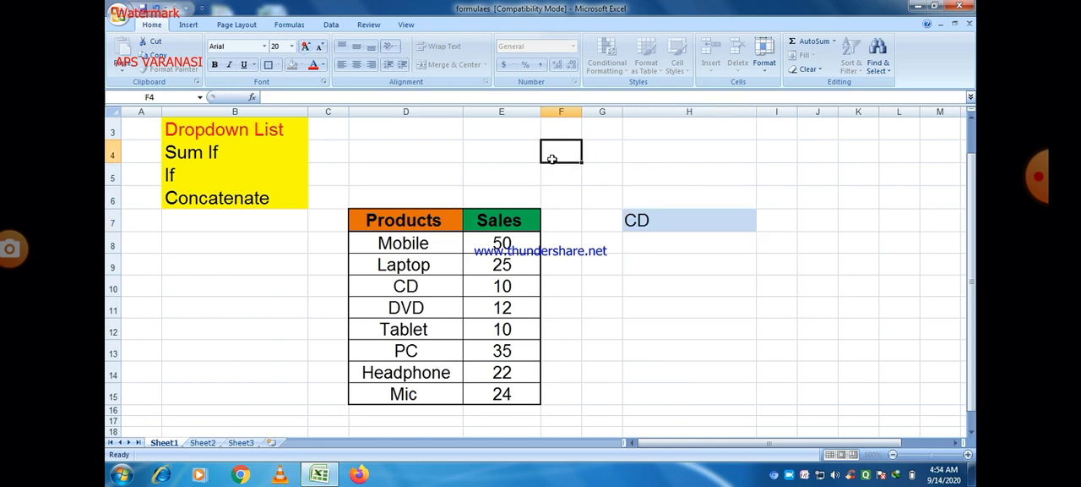
Test the H7 dropdown by choosing PC, Mic, Mobile and finally Headphone
{"action": "left_click", "coordinate": [718, 217]}
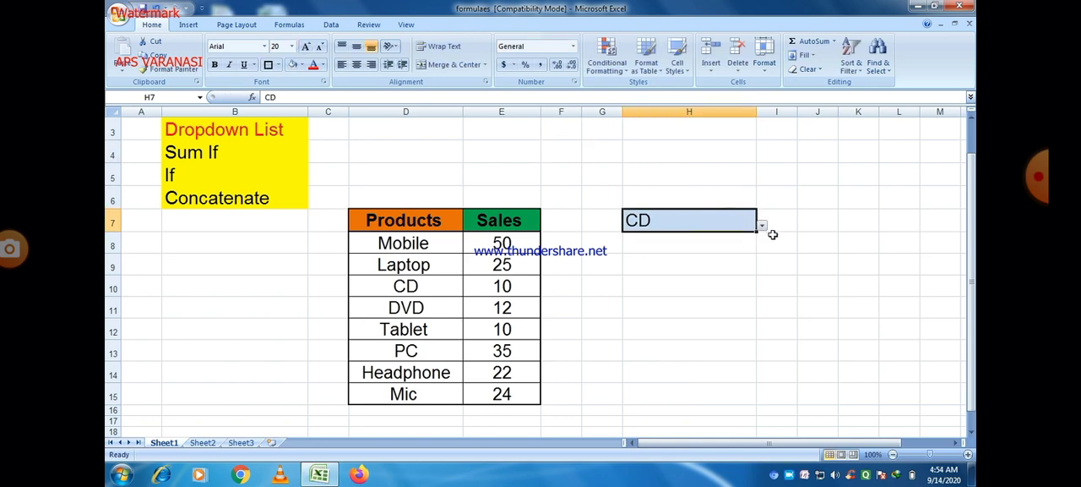
{"action": "left_click", "coordinate": [762, 226]}
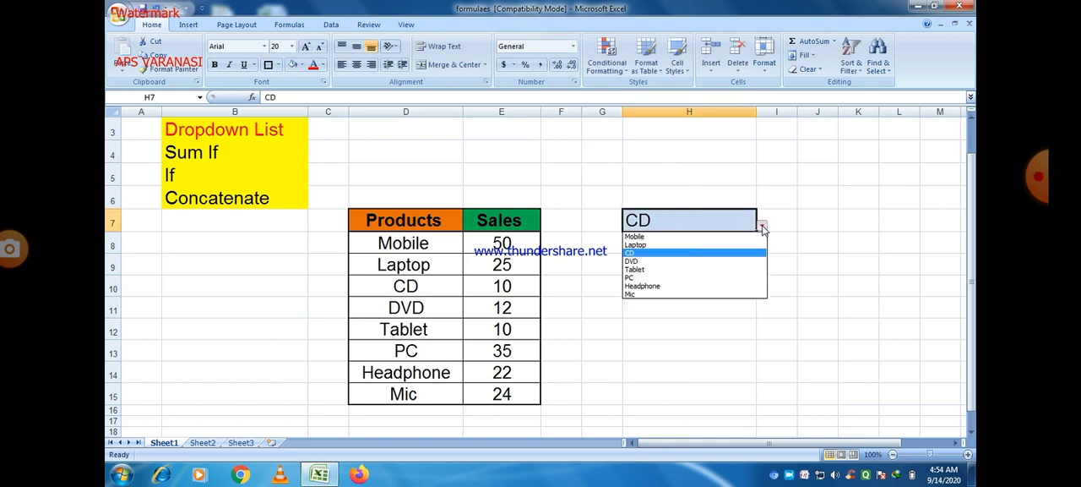
{"action": "left_click", "coordinate": [653, 275]}
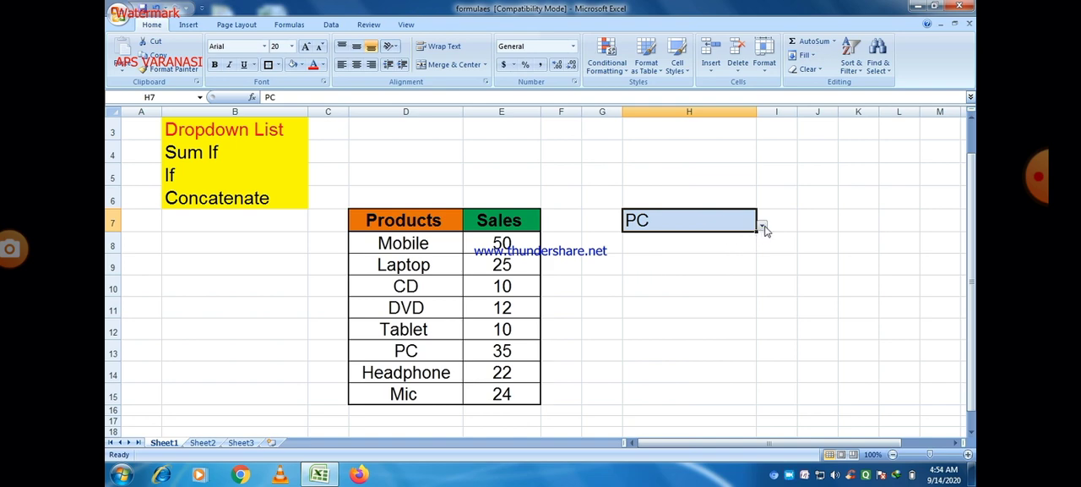
{"action": "left_click", "coordinate": [762, 226]}
{"action": "left_click", "coordinate": [648, 291]}
{"action": "left_click", "coordinate": [761, 226]}
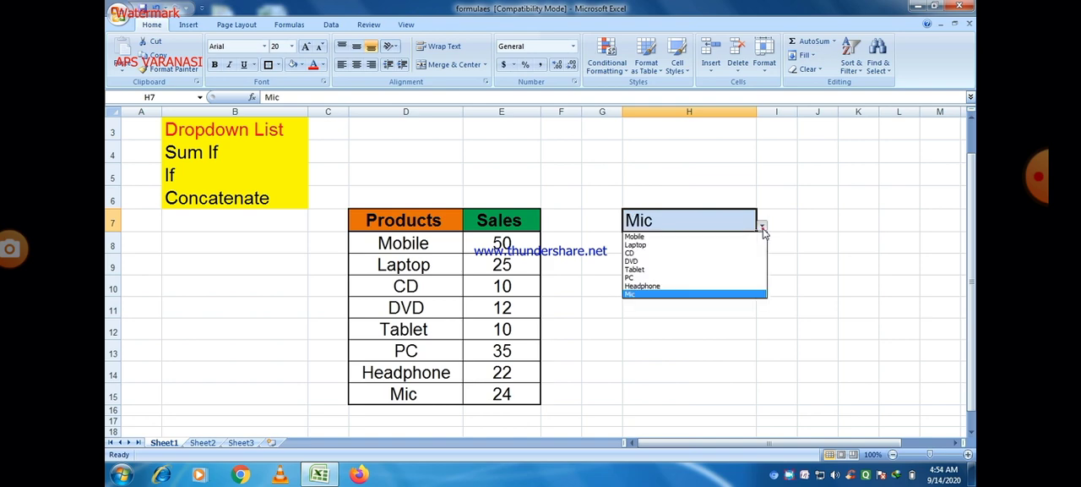
{"action": "left_click", "coordinate": [640, 239]}
{"action": "left_click", "coordinate": [763, 226]}
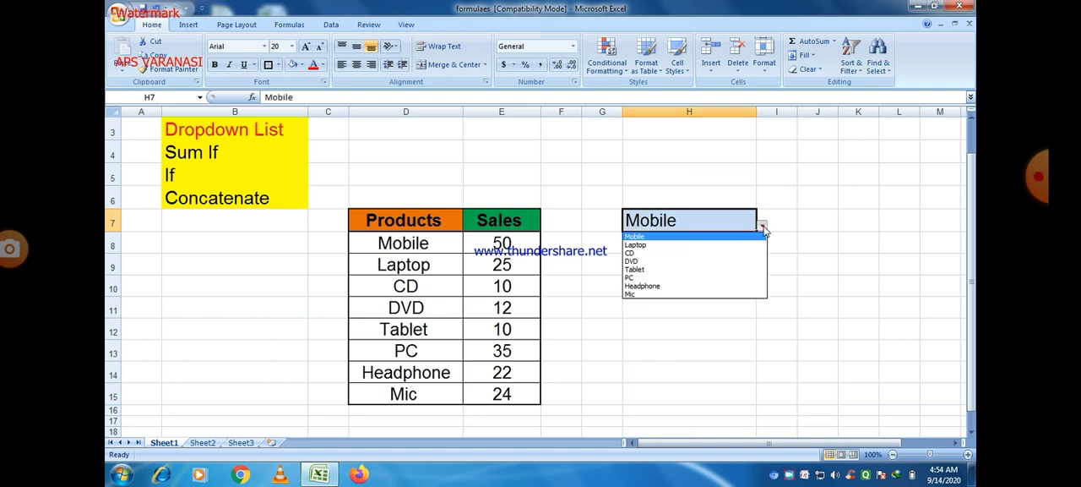
{"action": "left_click", "coordinate": [662, 286]}
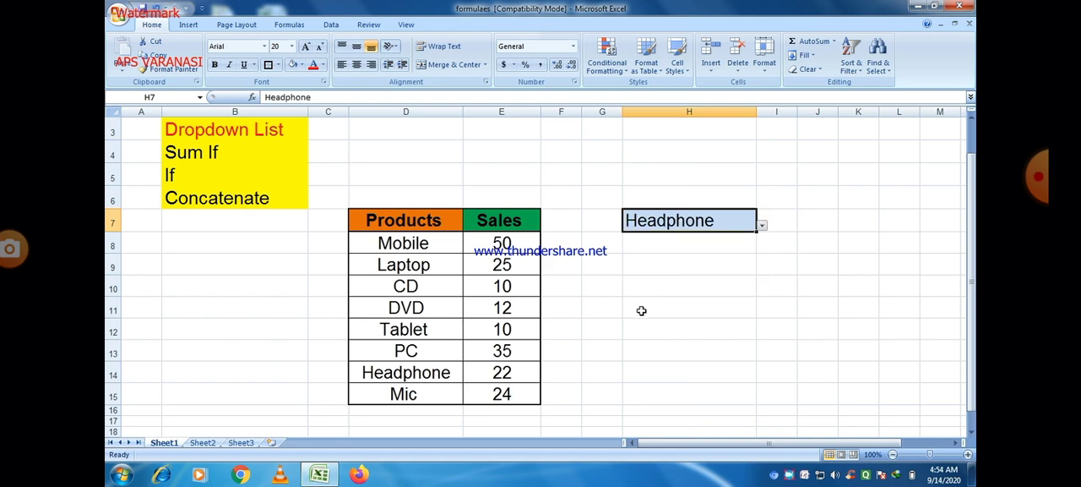
{"action": "left_click", "coordinate": [641, 310]}
Make row 16 about twice as tall and put a Thick Box Border around D16:E16
{"action": "left_click", "coordinate": [235, 130]}
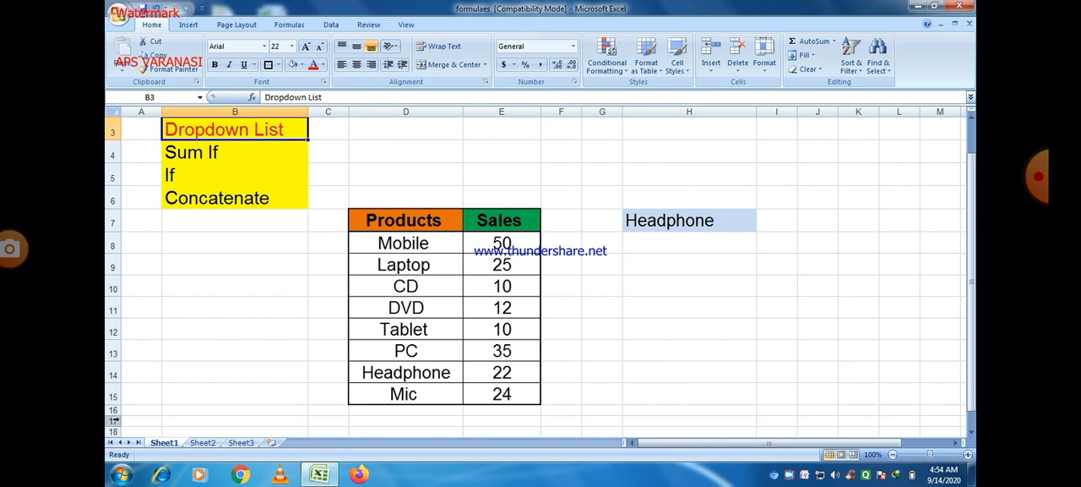
{"action": "left_click_drag", "start_coordinate": [114, 414], "coordinate": [114, 427]}
{"action": "left_click_drag", "start_coordinate": [377, 415], "coordinate": [476, 415]}
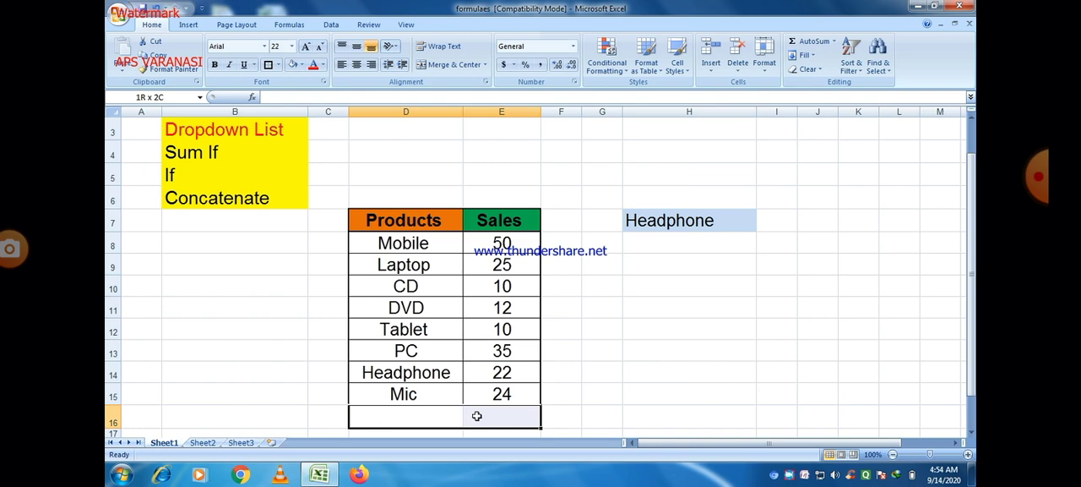
{"action": "left_click", "coordinate": [269, 65]}
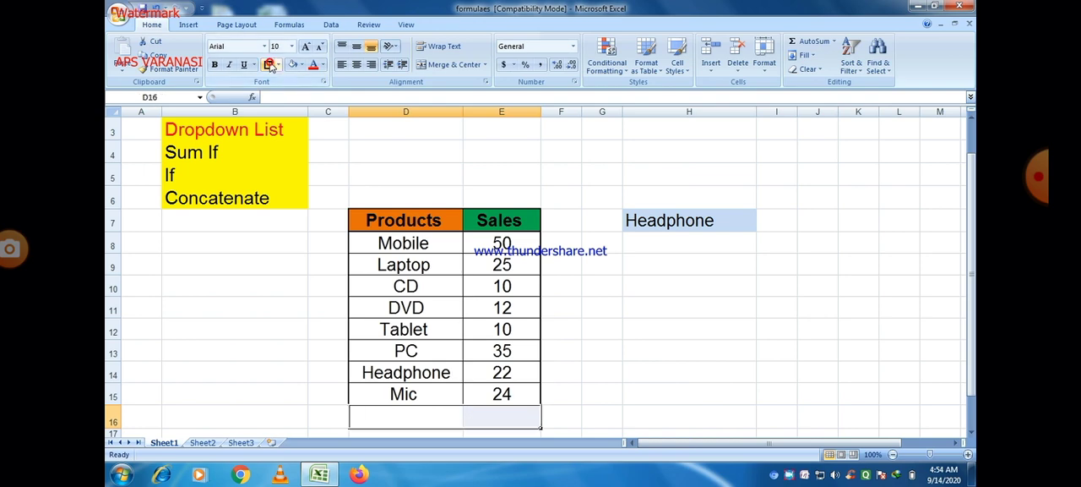
Set the font color of cells D16:E16 to light tan
{"action": "left_click", "coordinate": [322, 65]}
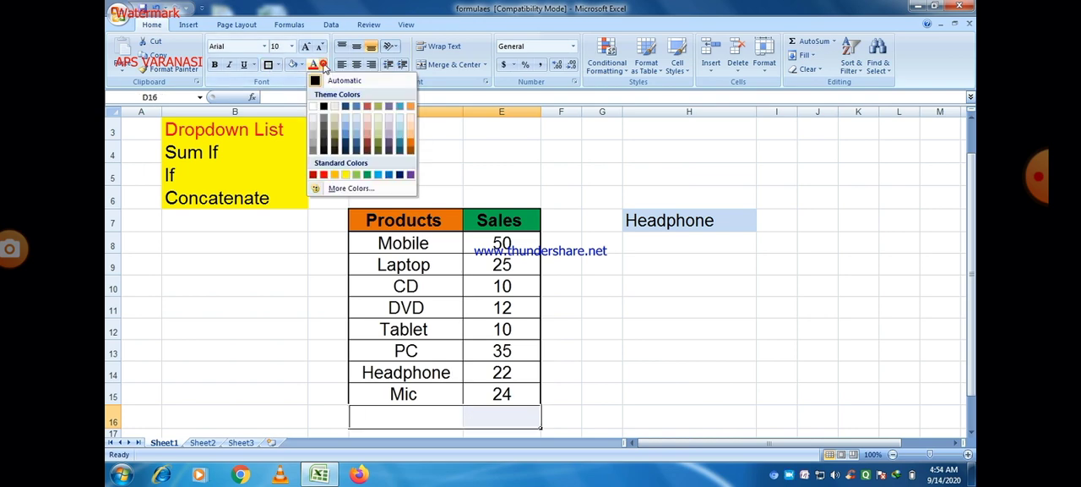
{"action": "left_click", "coordinate": [337, 124]}
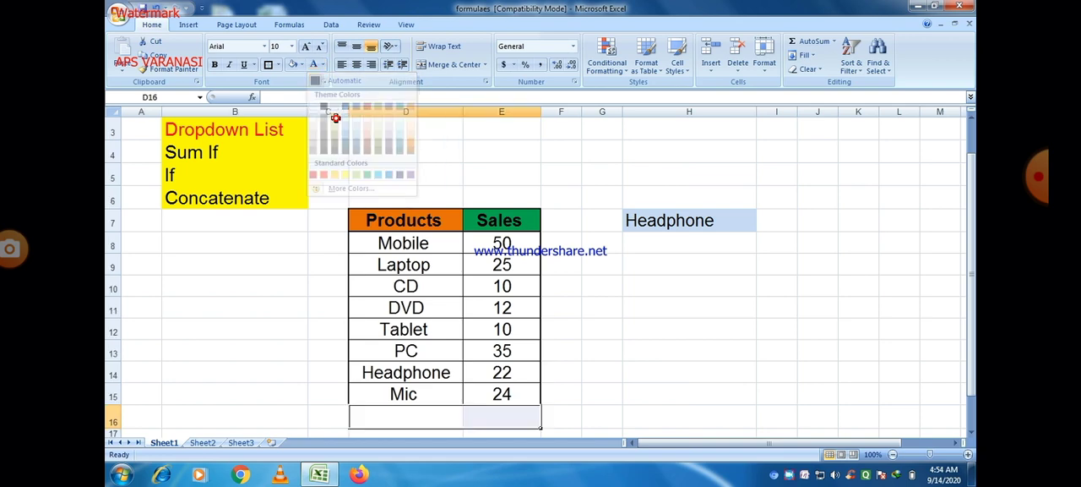
{"action": "left_click", "coordinate": [401, 418]}
{"action": "left_click", "coordinate": [592, 390]}
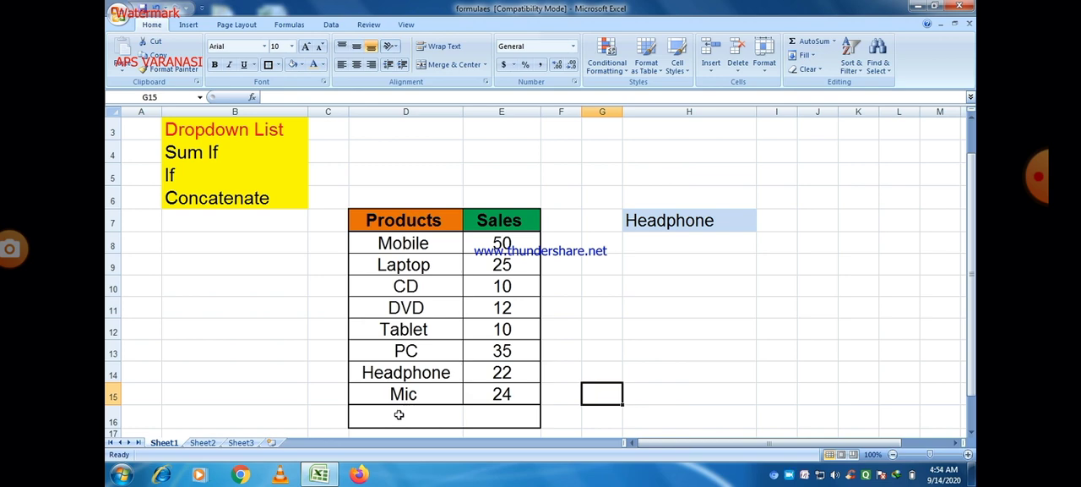
Enter the label "SUM" in cell D16 beneath the product names
{"action": "double_click", "coordinate": [399, 414]}
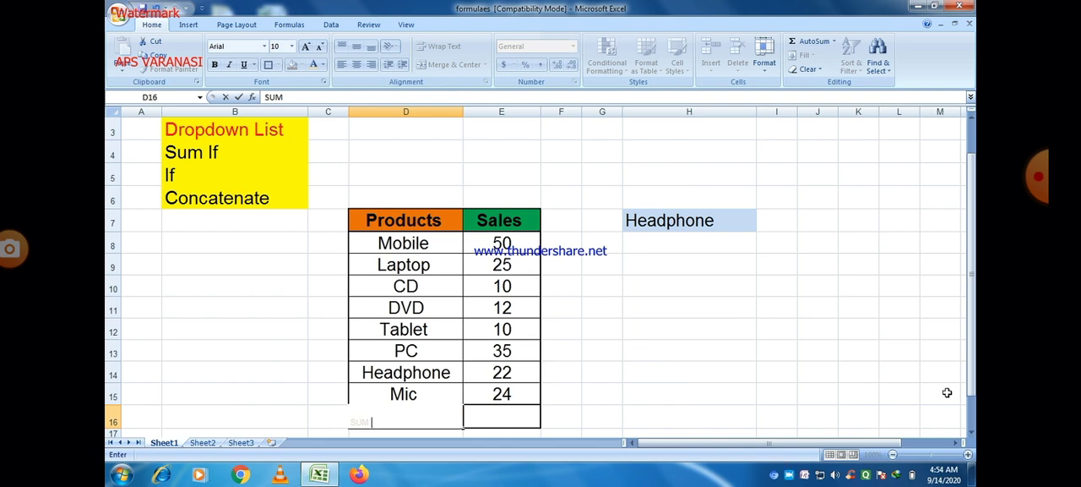
{"action": "left_click", "coordinate": [971, 432]}
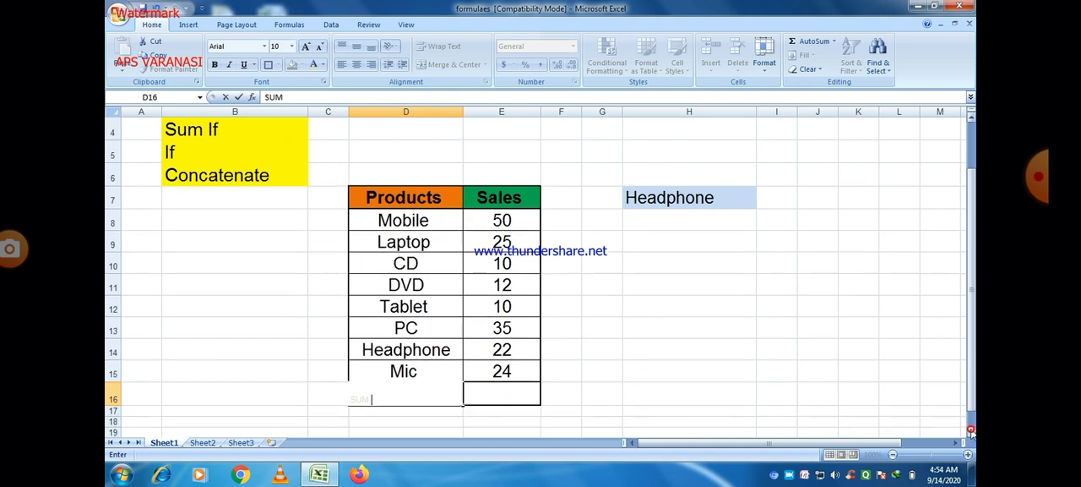
{"action": "left_click", "coordinate": [740, 391]}
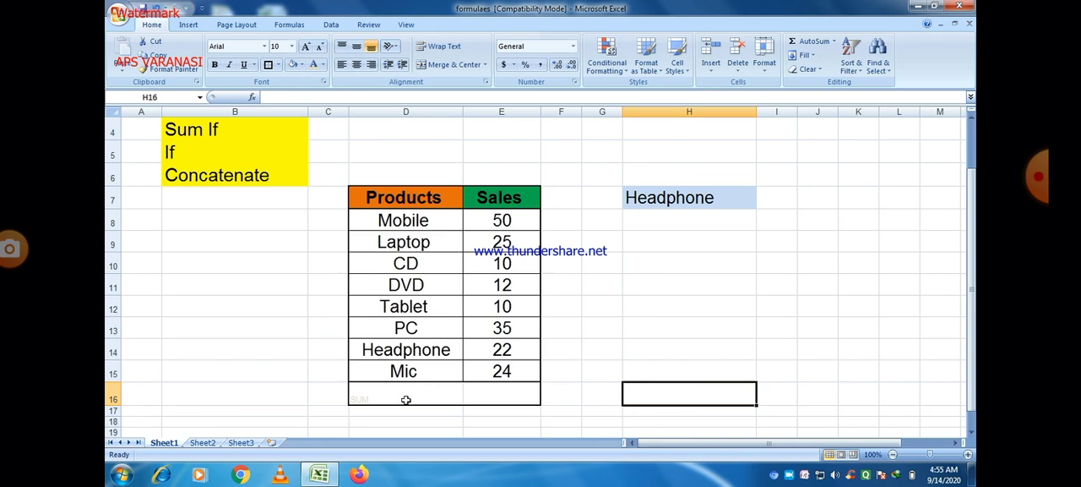
Change the font color of D16:E16 to light blue
{"action": "left_click", "coordinate": [395, 423]}
{"action": "left_click_drag", "start_coordinate": [381, 393], "coordinate": [484, 392]}
{"action": "left_click", "coordinate": [322, 65]}
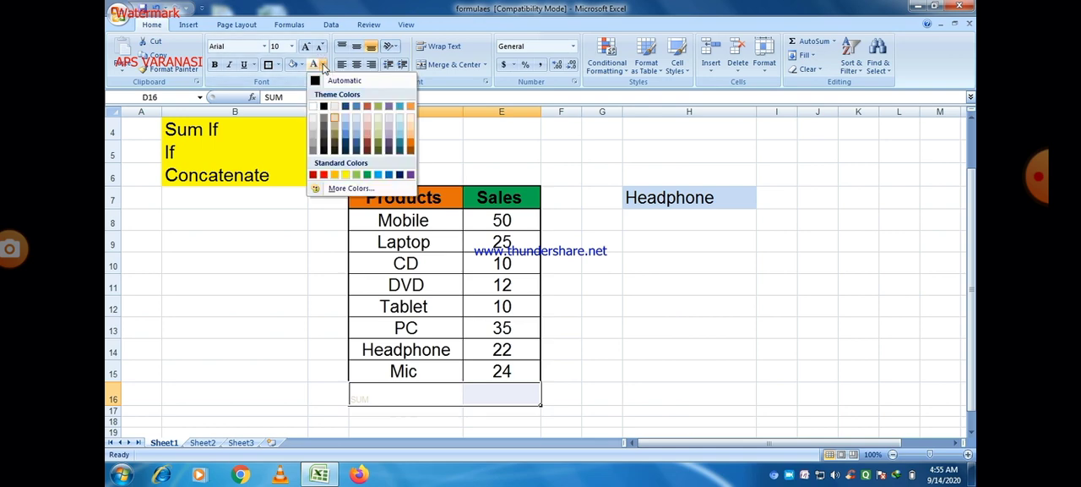
{"action": "left_click", "coordinate": [358, 129]}
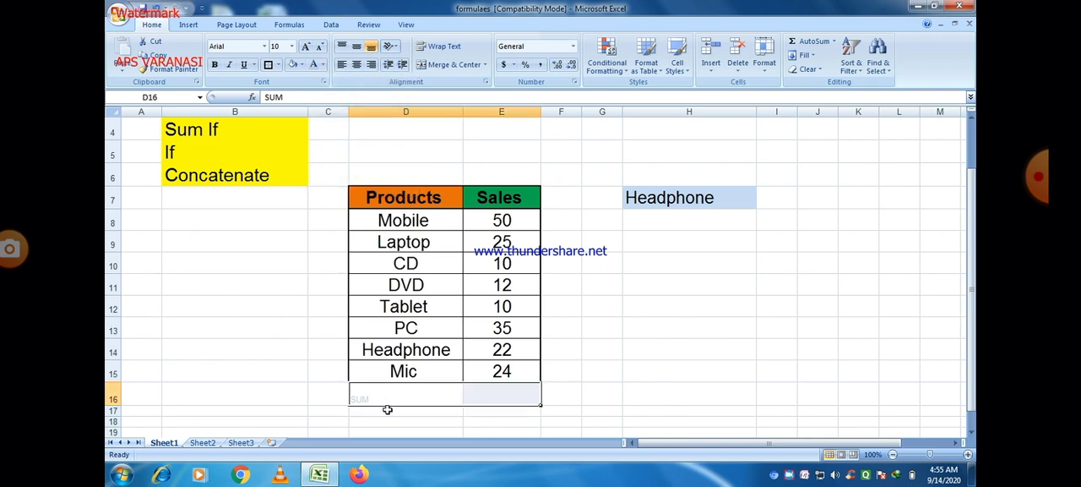
Set the SUM label in D16 to the Automatic font color and make it bold
{"action": "double_click", "coordinate": [387, 392]}
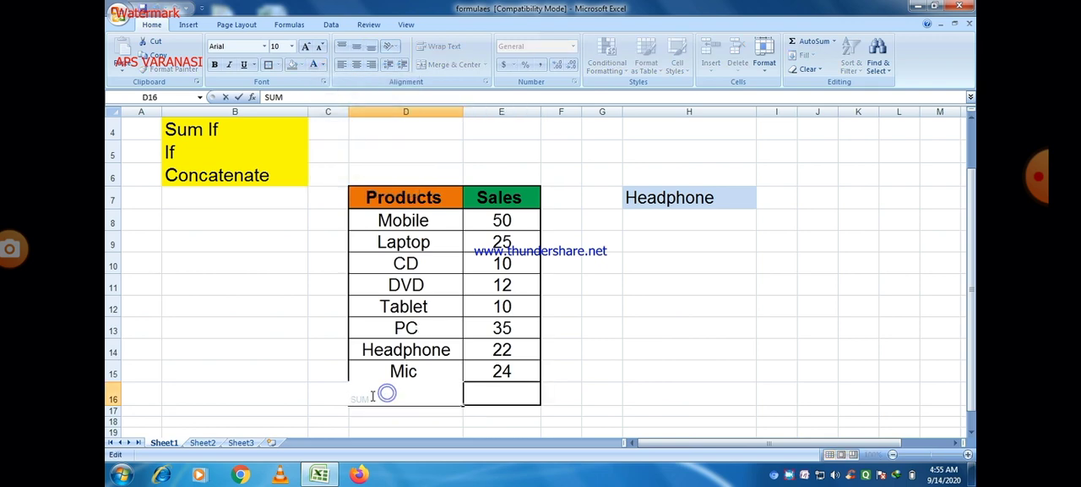
{"action": "left_click_drag", "start_coordinate": [372, 397], "coordinate": [355, 396]}
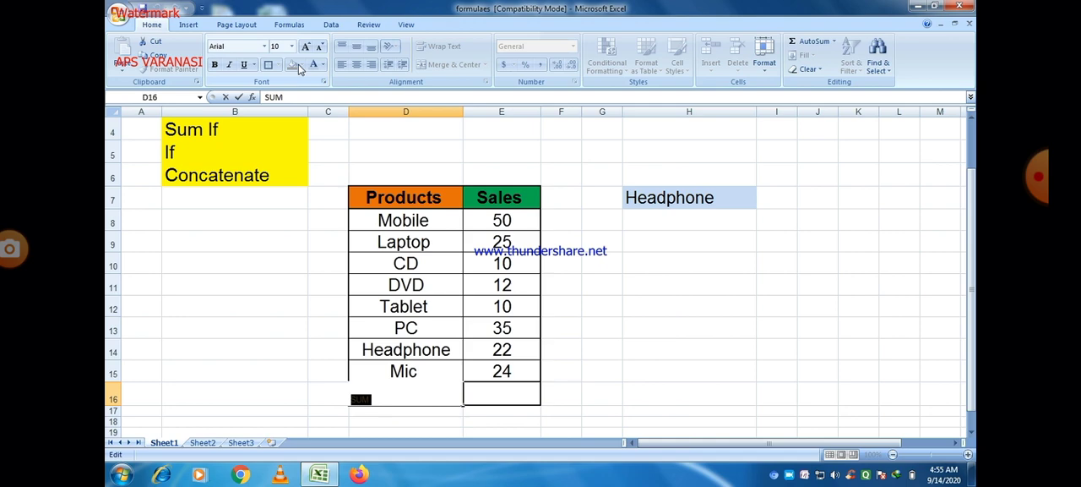
{"action": "left_click", "coordinate": [299, 222]}
{"action": "left_click", "coordinate": [364, 397]}
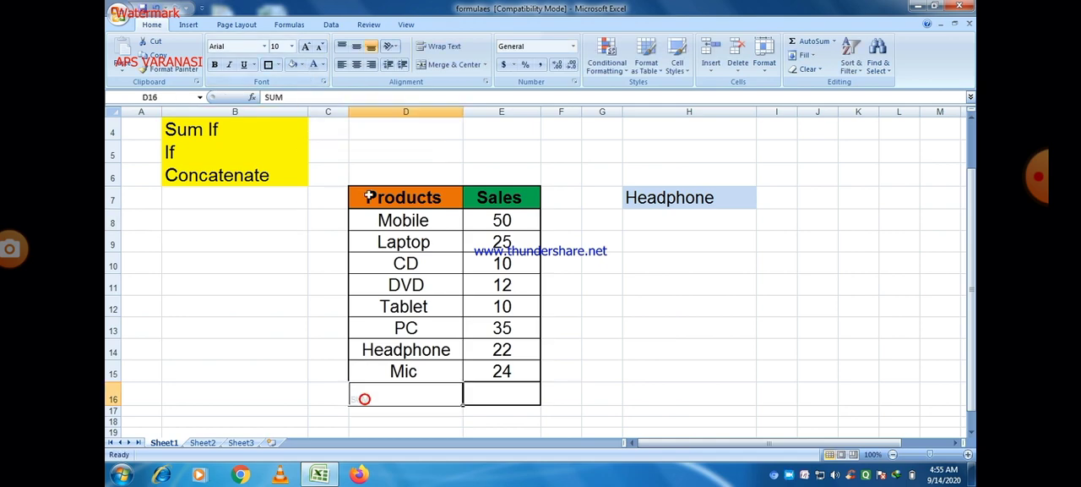
{"action": "left_click", "coordinate": [324, 64]}
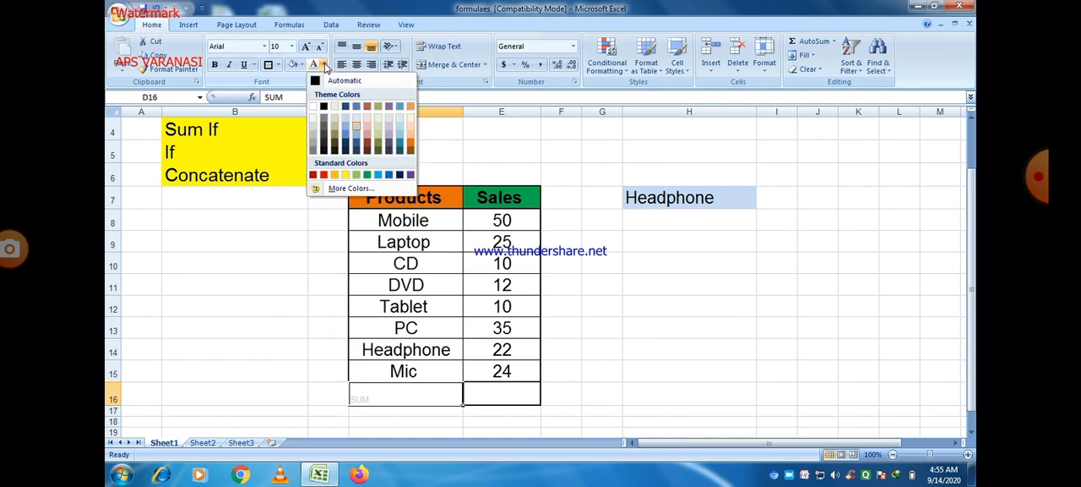
{"action": "left_click", "coordinate": [326, 79]}
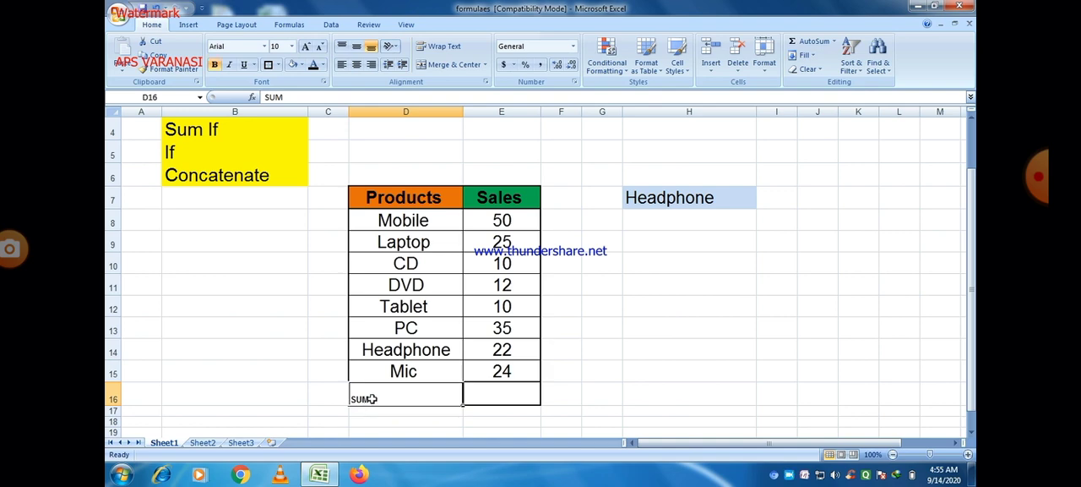
Enlarge the SUM label to font size 20 and fill D16 with Blue, Accent 1
{"action": "left_click", "coordinate": [306, 46]}
{"action": "left_click", "coordinate": [305, 46]}
{"action": "left_click", "coordinate": [305, 47]}
{"action": "left_click", "coordinate": [306, 47]}
{"action": "left_click", "coordinate": [306, 47]}
{"action": "left_click", "coordinate": [306, 47]}
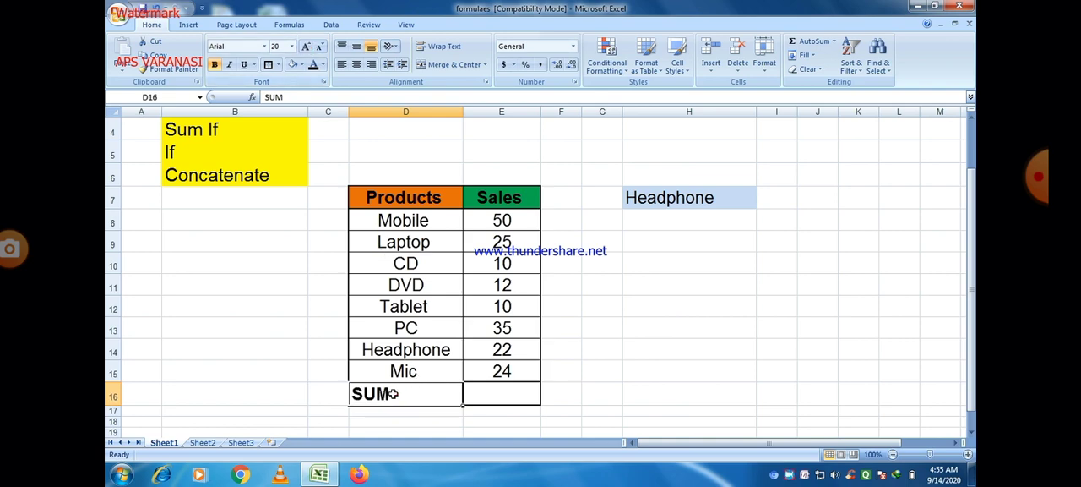
{"action": "left_click", "coordinate": [302, 65]}
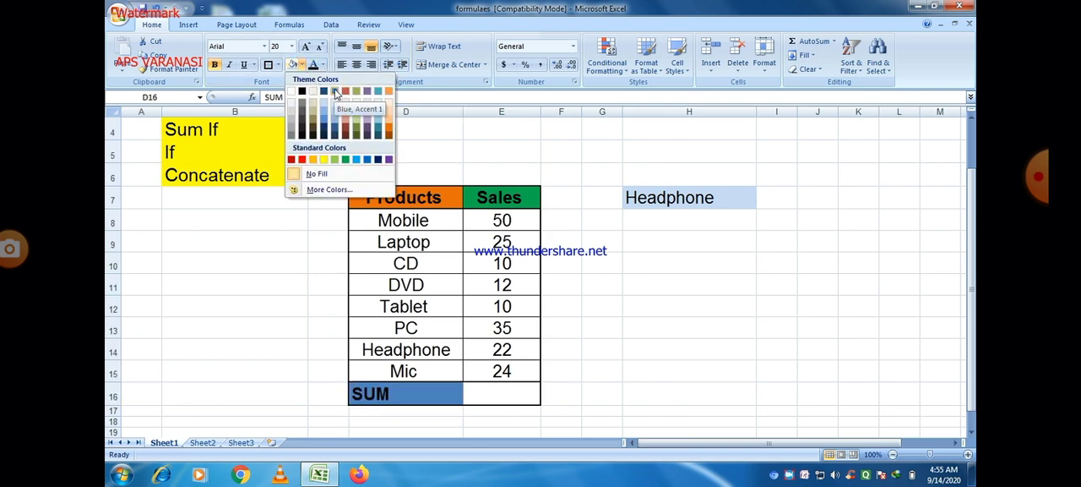
{"action": "left_click", "coordinate": [335, 92]}
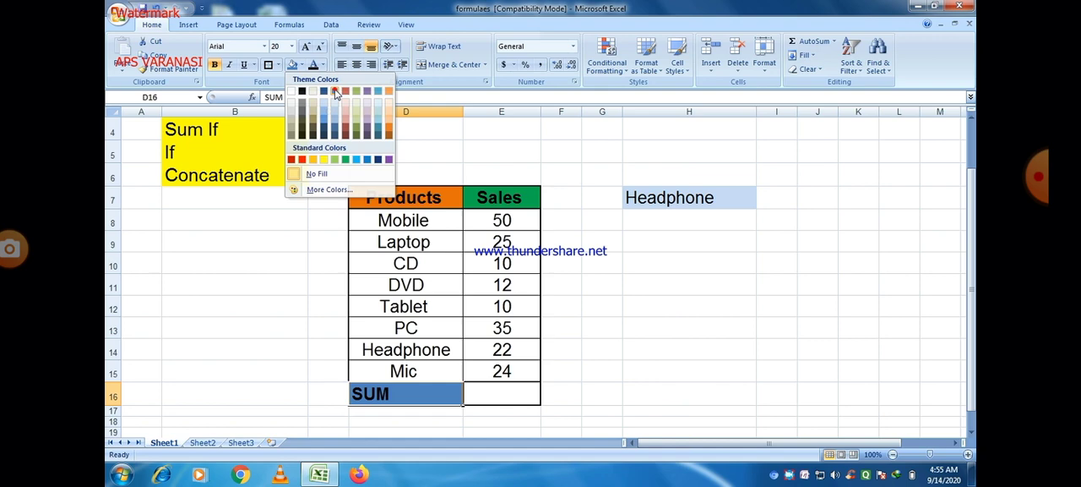
Total the sales figures E8:E15 in E16 with AutoSum and check the resulting formula
{"action": "left_click", "coordinate": [480, 392]}
{"action": "left_click_drag", "start_coordinate": [507, 218], "coordinate": [505, 394]}
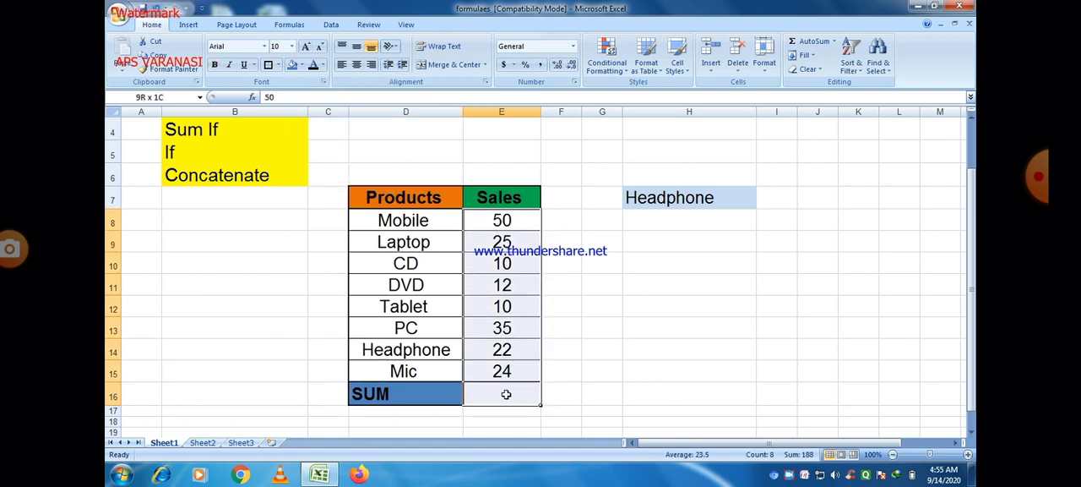
{"action": "left_click", "coordinate": [794, 42]}
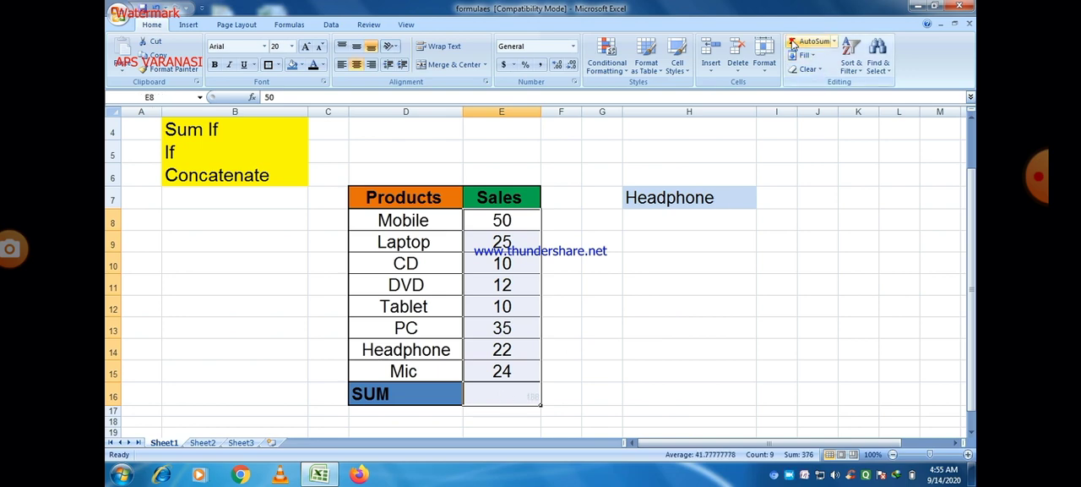
{"action": "left_click", "coordinate": [518, 395]}
{"action": "double_click", "coordinate": [518, 394]}
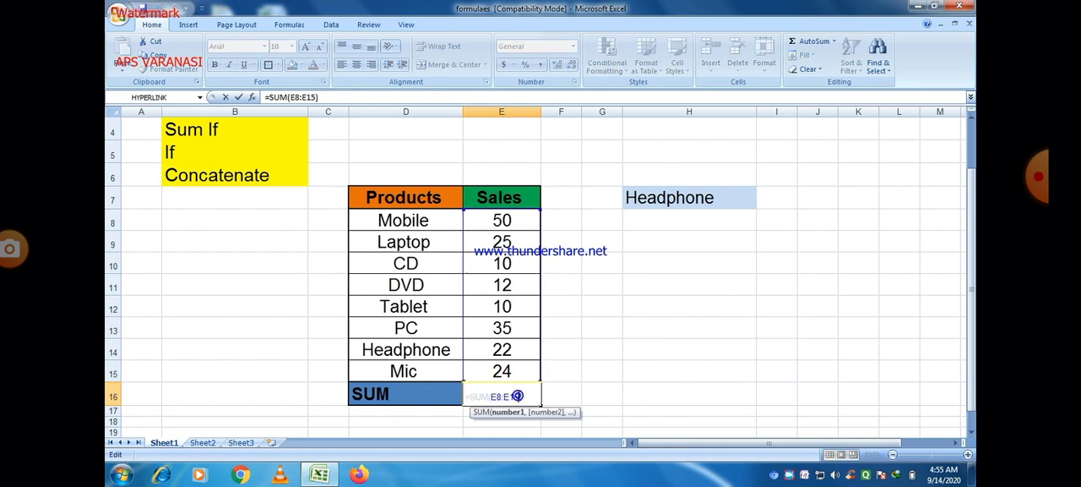
{"action": "left_click", "coordinate": [546, 395]}
Format the sales total in E16 with black text at size 20 and a Purple, Accent 4, Darker 25% fill
{"action": "left_click", "coordinate": [504, 390]}
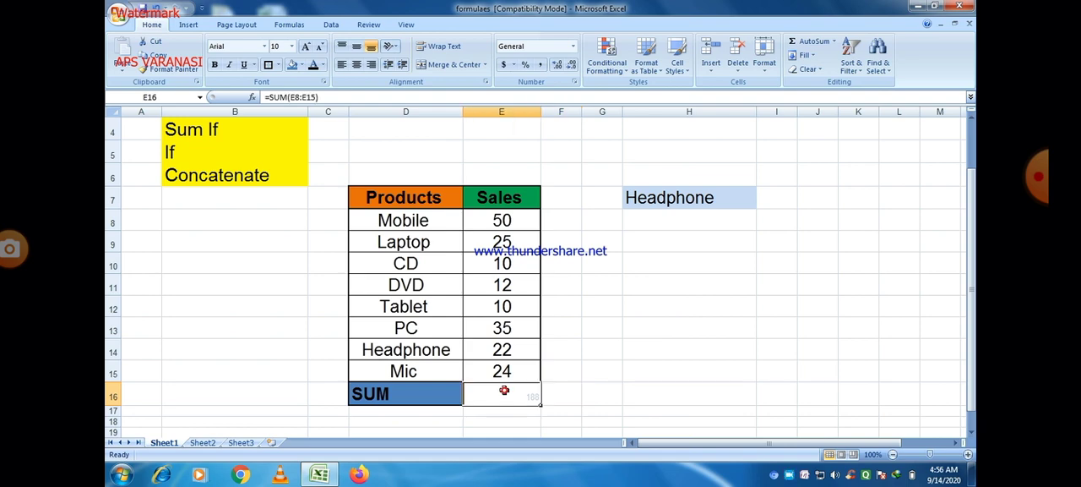
{"action": "left_click", "coordinate": [308, 47]}
{"action": "left_click", "coordinate": [307, 46]}
{"action": "left_click", "coordinate": [308, 46]}
{"action": "left_click", "coordinate": [307, 47]}
{"action": "left_click", "coordinate": [307, 46]}
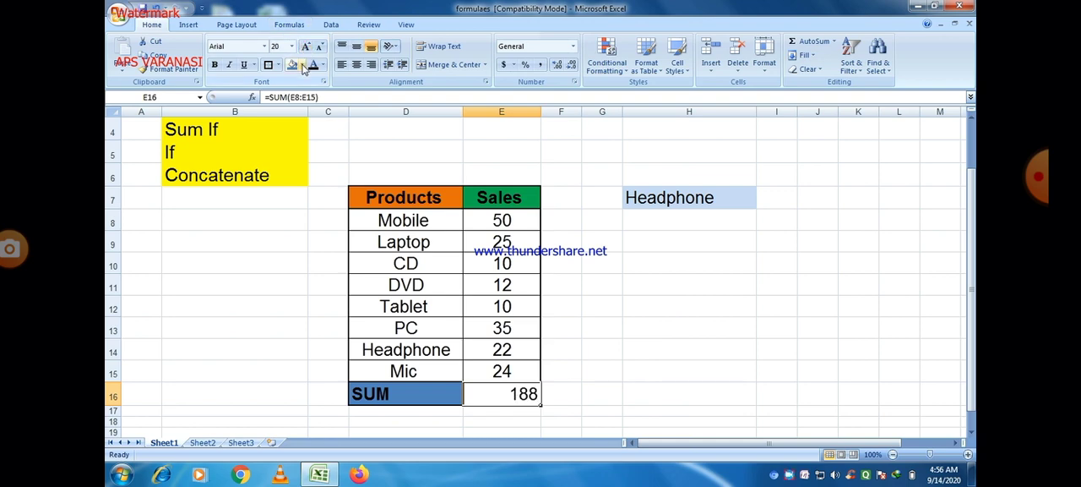
{"action": "left_click", "coordinate": [302, 66]}
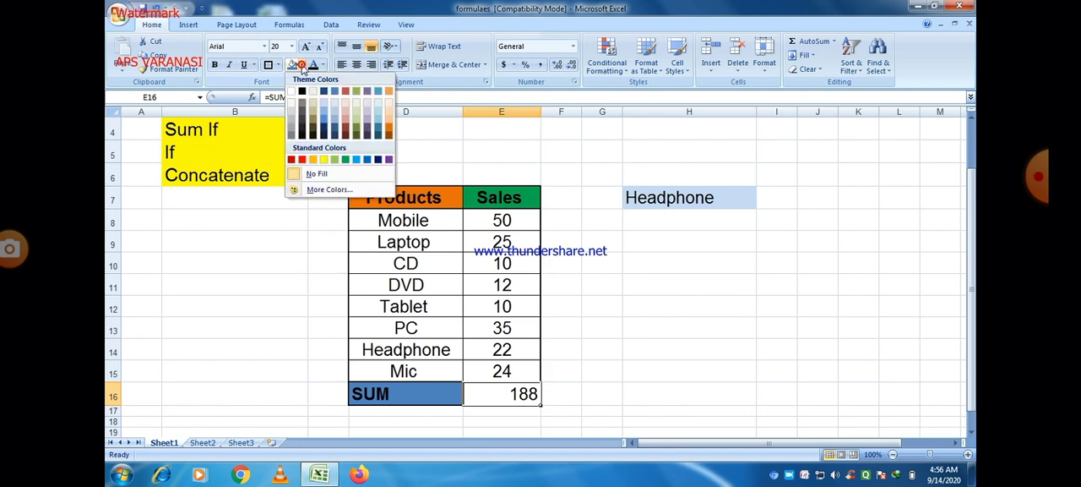
{"action": "left_click", "coordinate": [368, 128]}
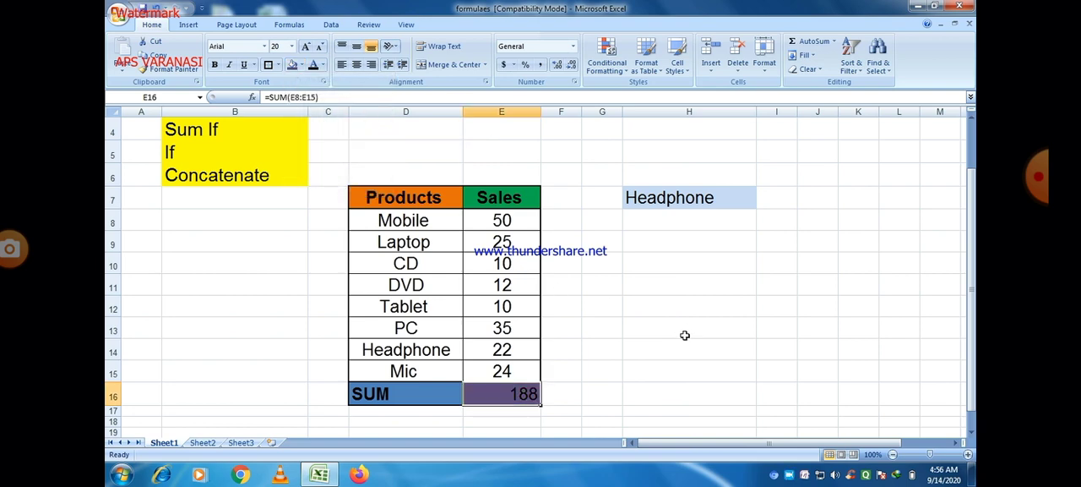
Try to set the font size of the empty cell H8, below the product dropdown, to 28
{"action": "left_click", "coordinate": [705, 365]}
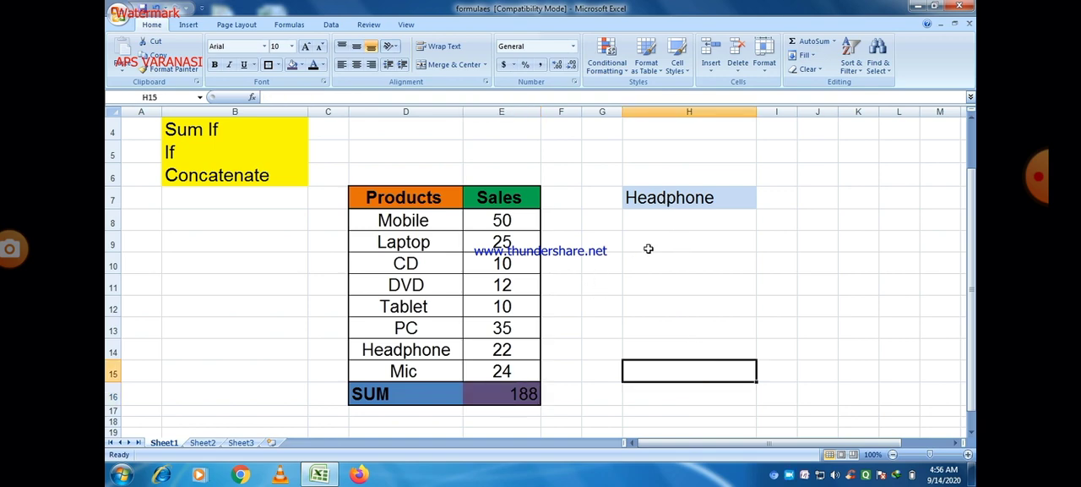
{"action": "double_click", "coordinate": [641, 217]}
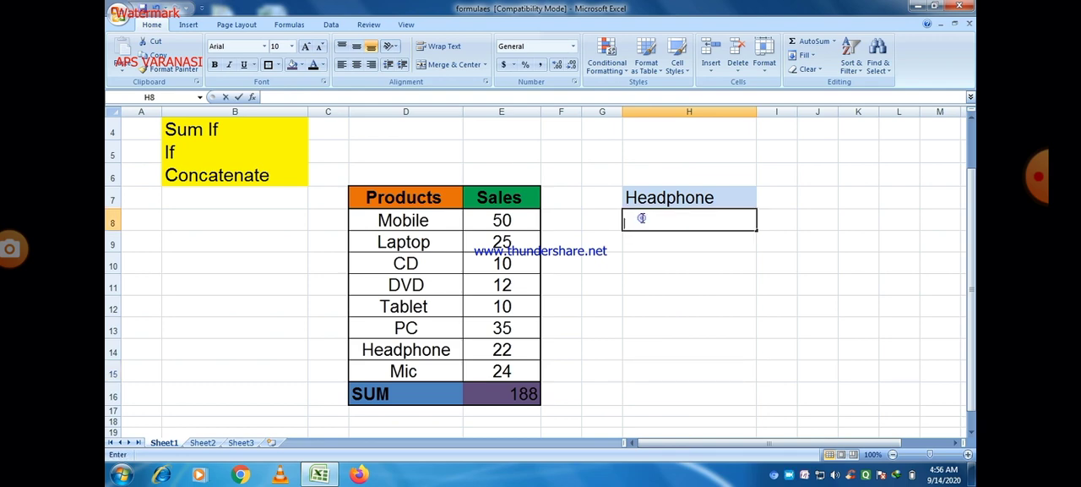
{"action": "left_click", "coordinate": [305, 46]}
{"action": "left_click", "coordinate": [305, 48]}
{"action": "left_click", "coordinate": [307, 49]}
{"action": "left_click", "coordinate": [305, 47]}
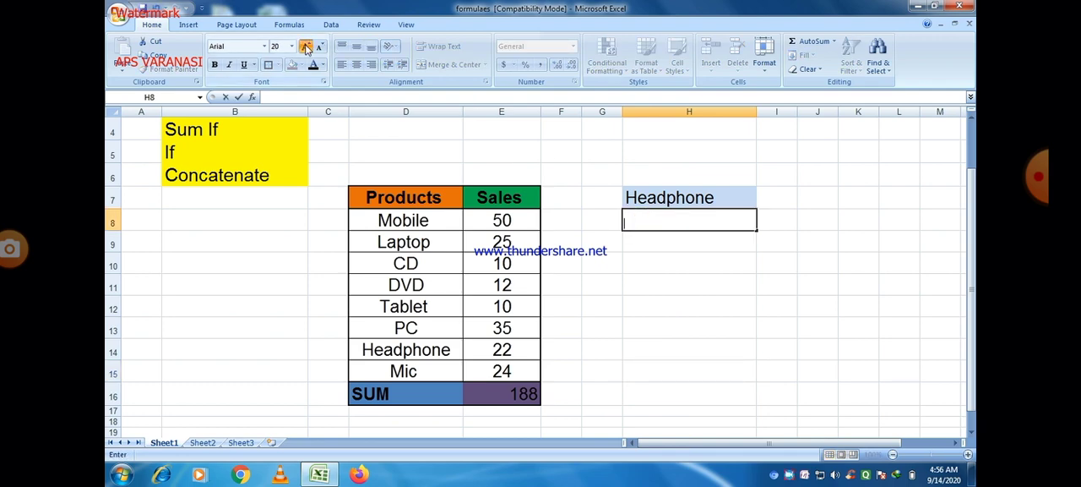
{"action": "left_click", "coordinate": [306, 48]}
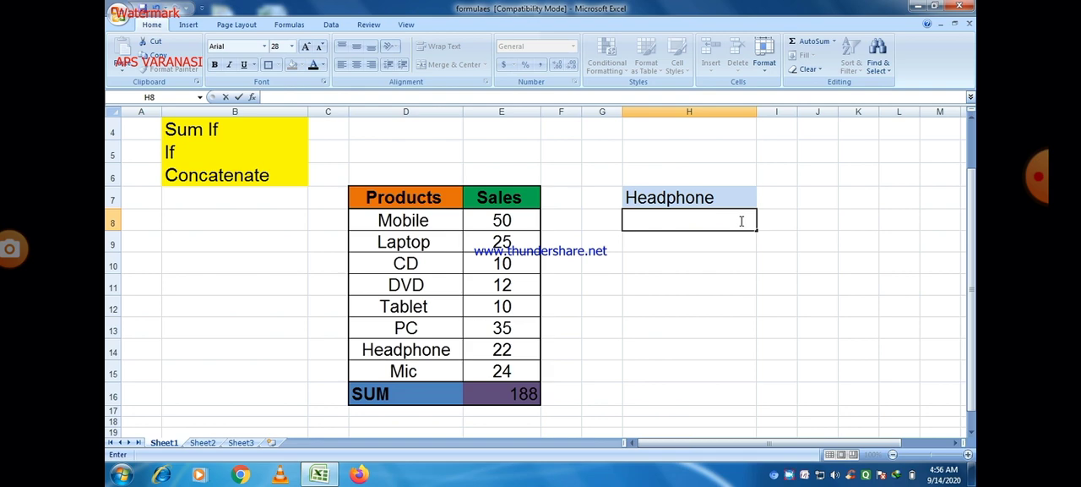
Try to build a SUMIF formula in H8 with D8:E15 as the range and the dropdown cell H7 as the criteria
{"action": "type", "text": "="}
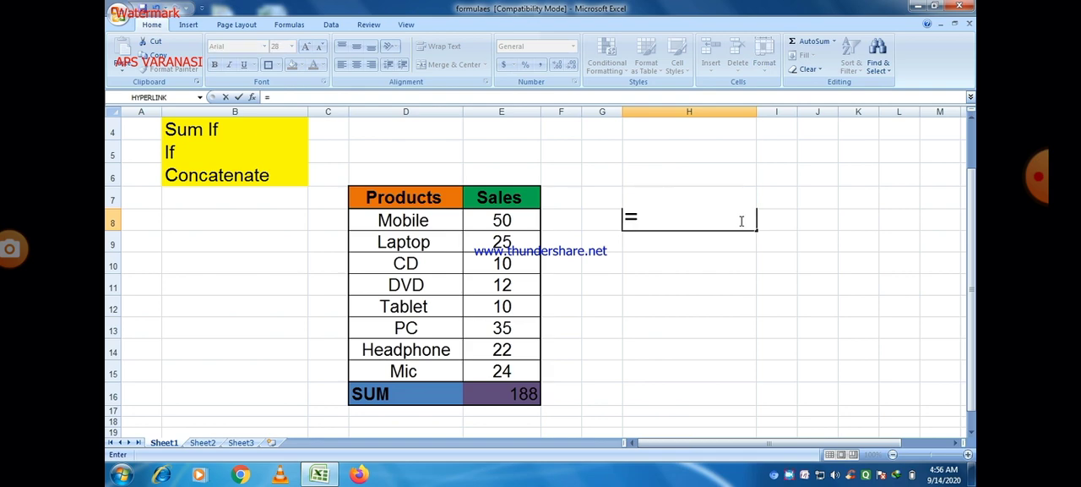
{"action": "type", "text": "S"}
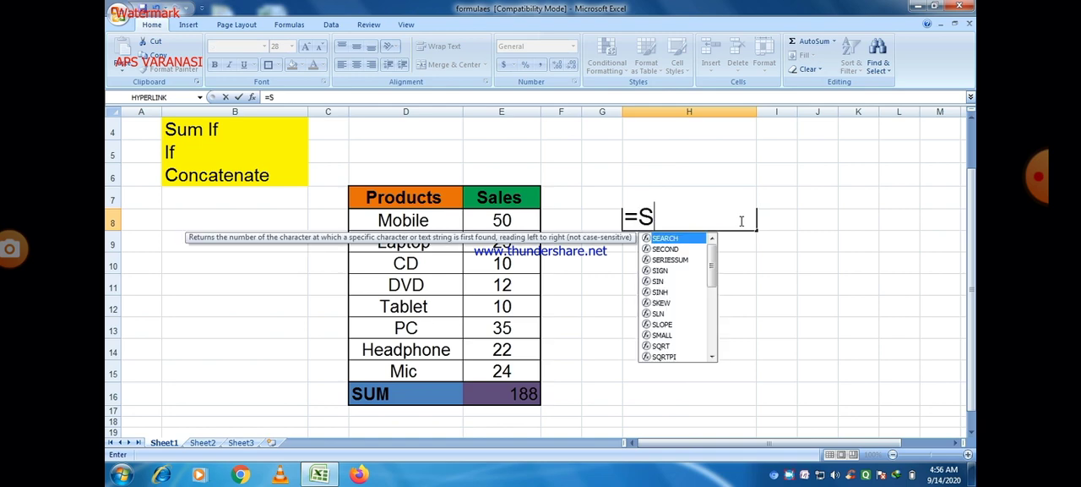
{"action": "type", "text": "UMI"}
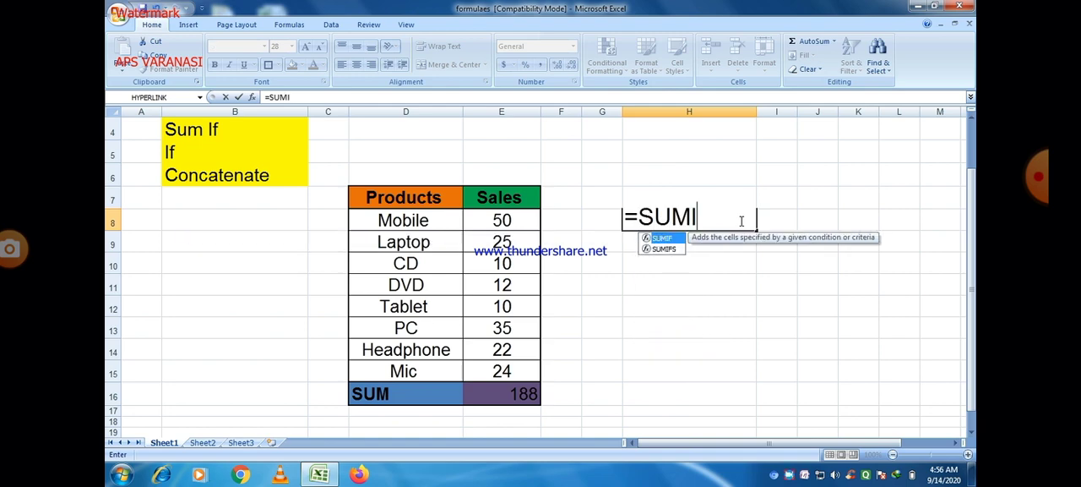
{"action": "type", "text": "F"}
{"action": "double_click", "coordinate": [662, 239]}
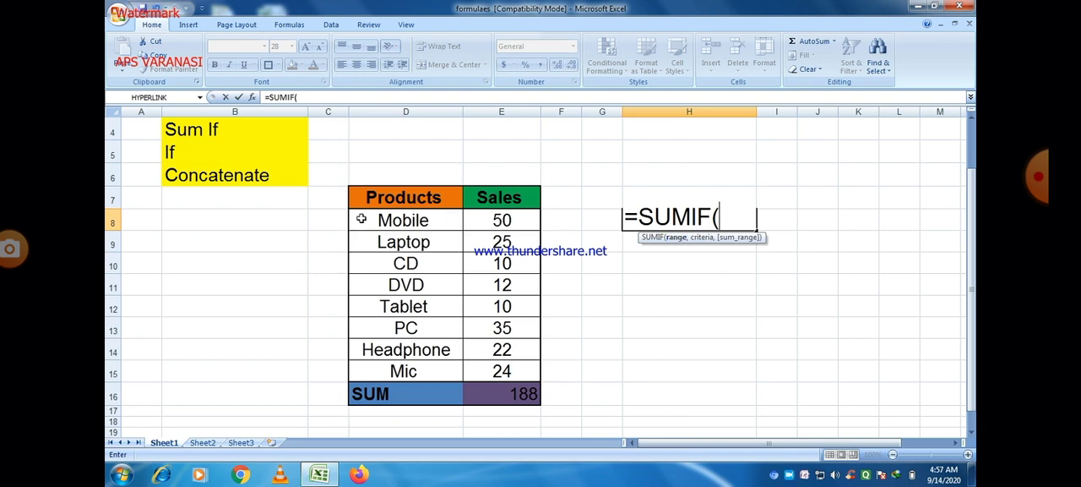
{"action": "left_click_drag", "start_coordinate": [360, 219], "coordinate": [490, 366]}
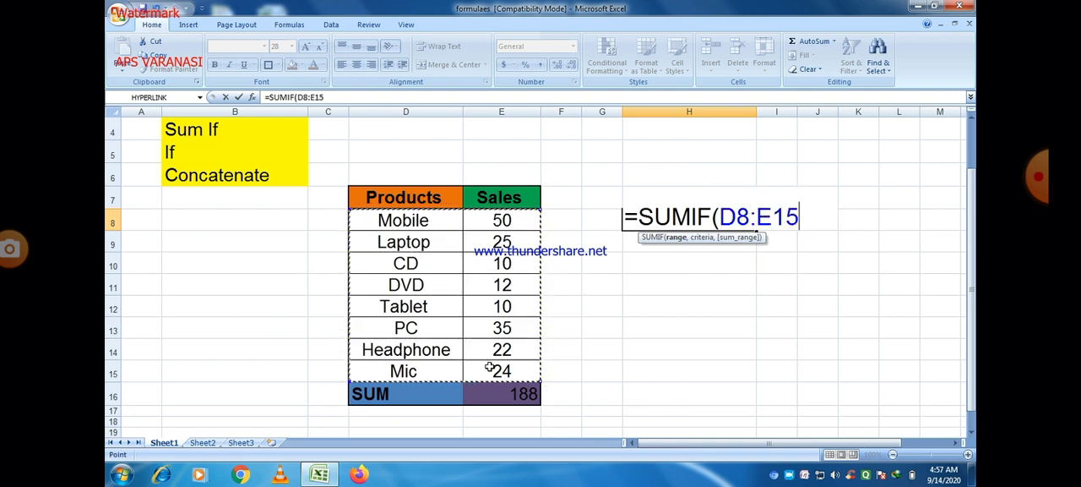
{"action": "type", "text": ","}
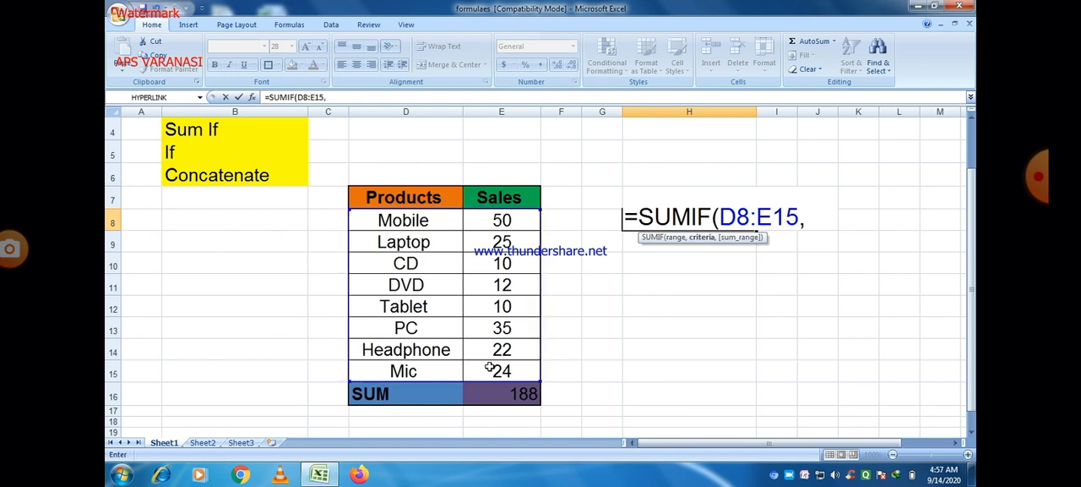
{"action": "left_click", "coordinate": [644, 195]}
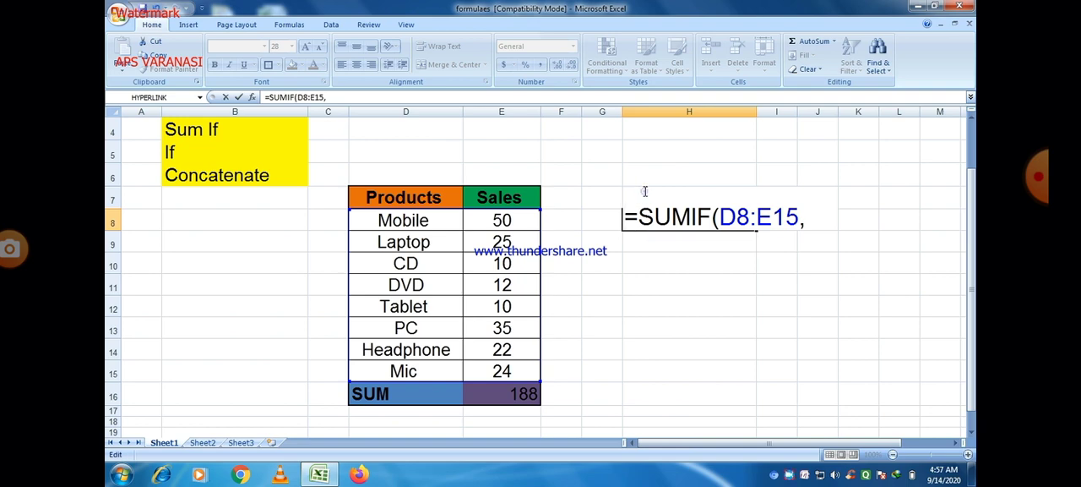
{"action": "left_click", "coordinate": [811, 218]}
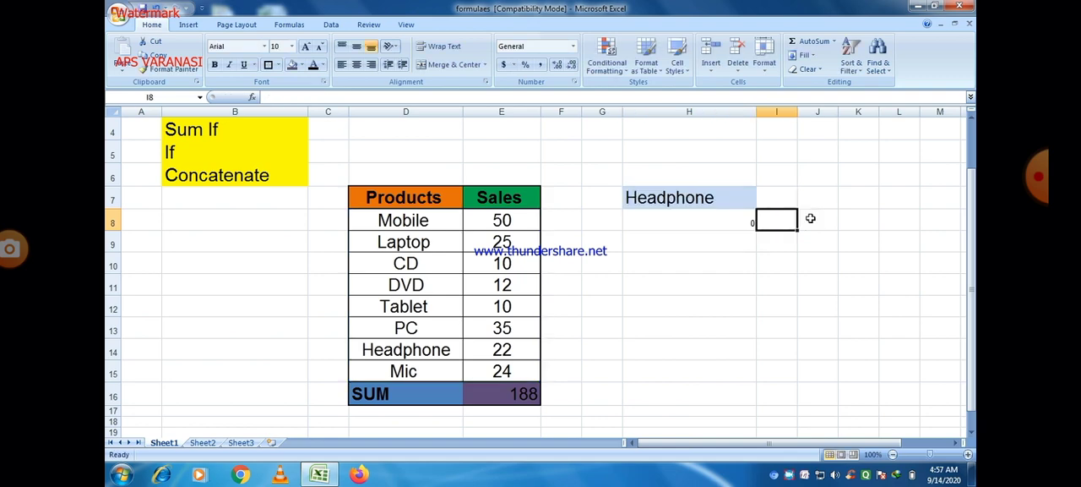
Make row 7, which holds the table headers and the product dropdown, noticeably taller
{"action": "left_click", "coordinate": [685, 198]}
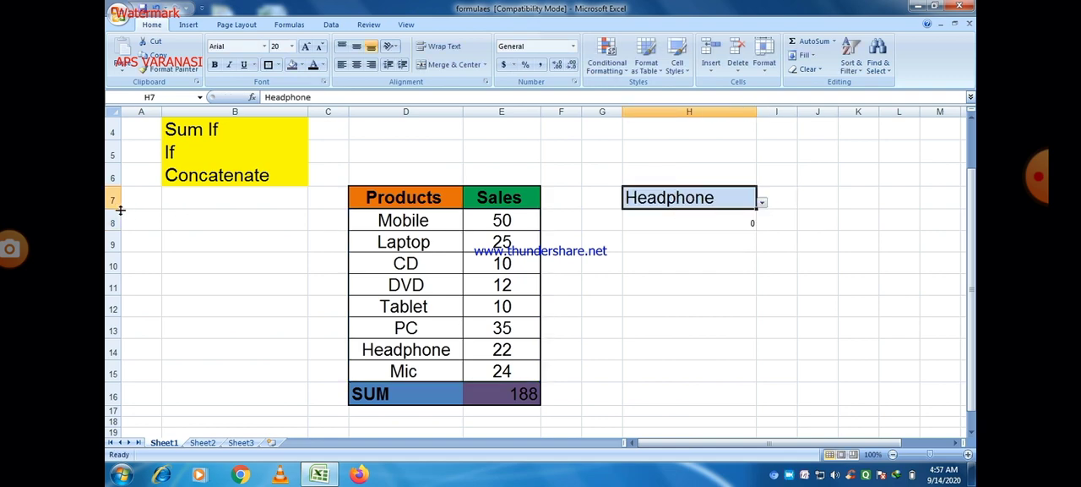
{"action": "left_click_drag", "start_coordinate": [115, 207], "coordinate": [115, 222]}
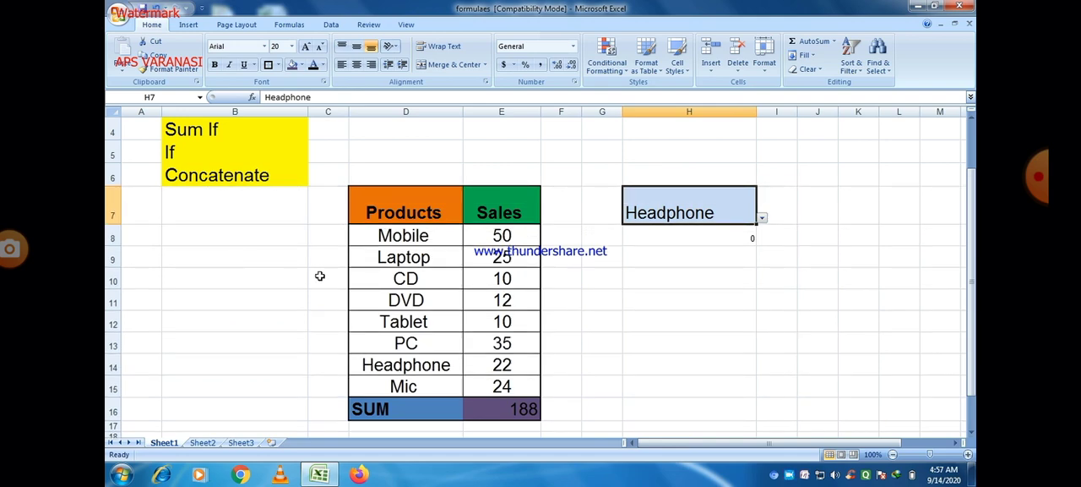
Clear the incomplete SUMIF formula from H8, leaving only the equals sign
{"action": "double_click", "coordinate": [659, 236]}
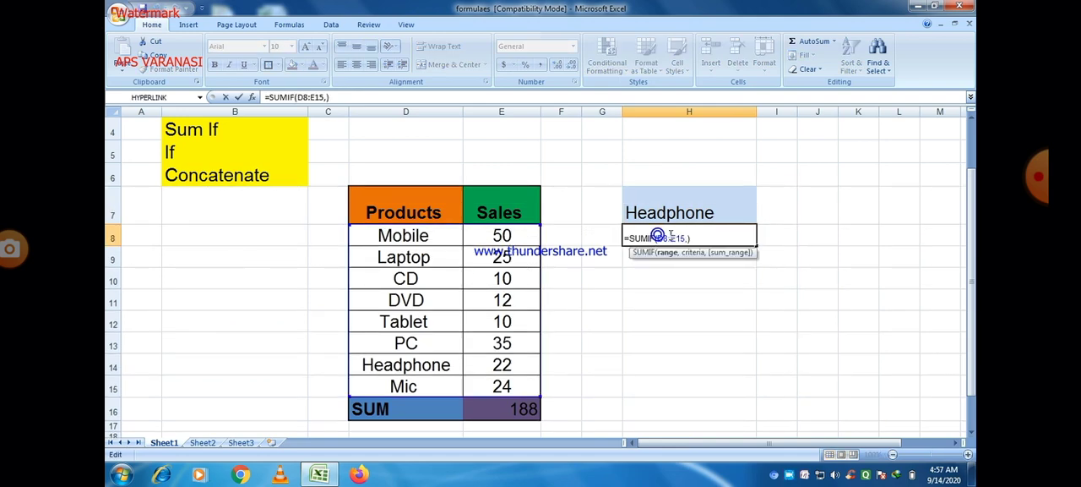
{"action": "left_click", "coordinate": [687, 238]}
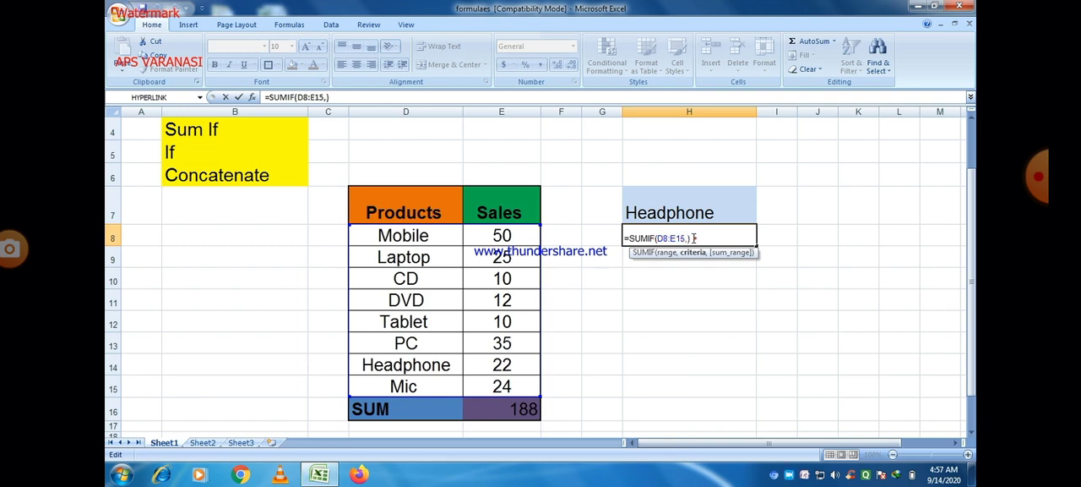
{"action": "left_click_drag", "start_coordinate": [695, 238], "coordinate": [623, 238]}
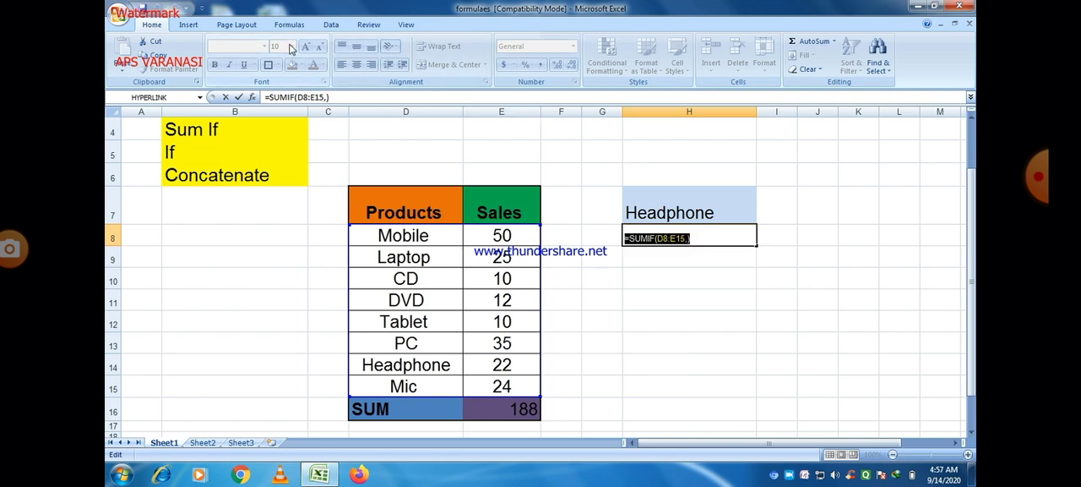
{"action": "type", "text": "="}
{"action": "left_click", "coordinate": [647, 305]}
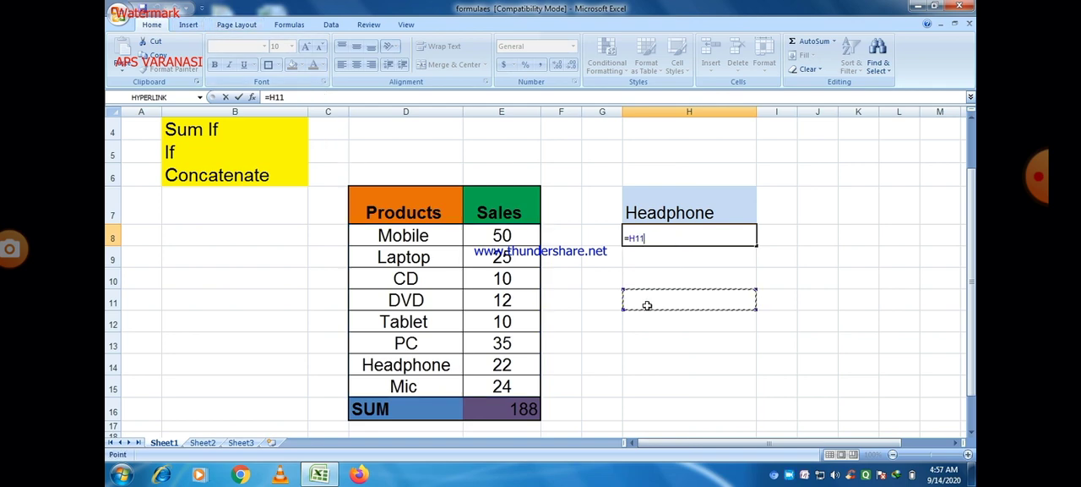
{"action": "left_click", "coordinate": [649, 238]}
{"action": "key", "text": "BackSpace"}
{"action": "key", "text": "BackSpace"}
{"action": "key", "text": "BackSpace"}
{"action": "key", "text": "BackSpace"}
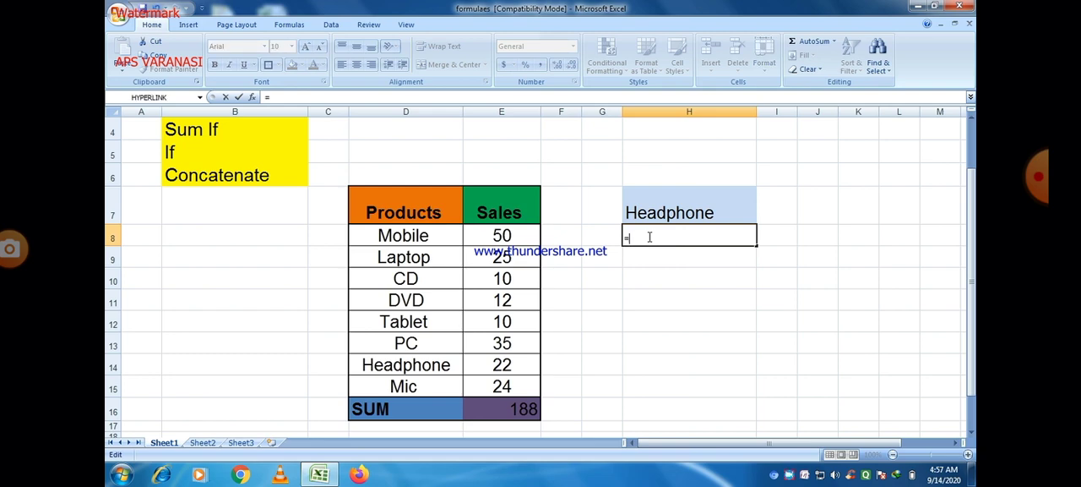
Start a SUMIF formula in H8 with the product and sales cells D8:E15 as the range
{"action": "type", "text": "SU"}
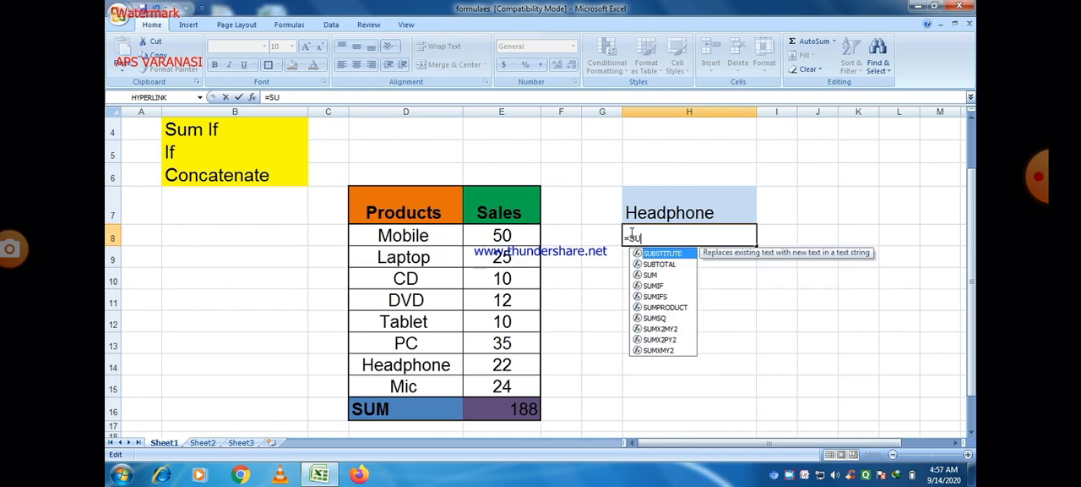
{"action": "type", "text": "MI"}
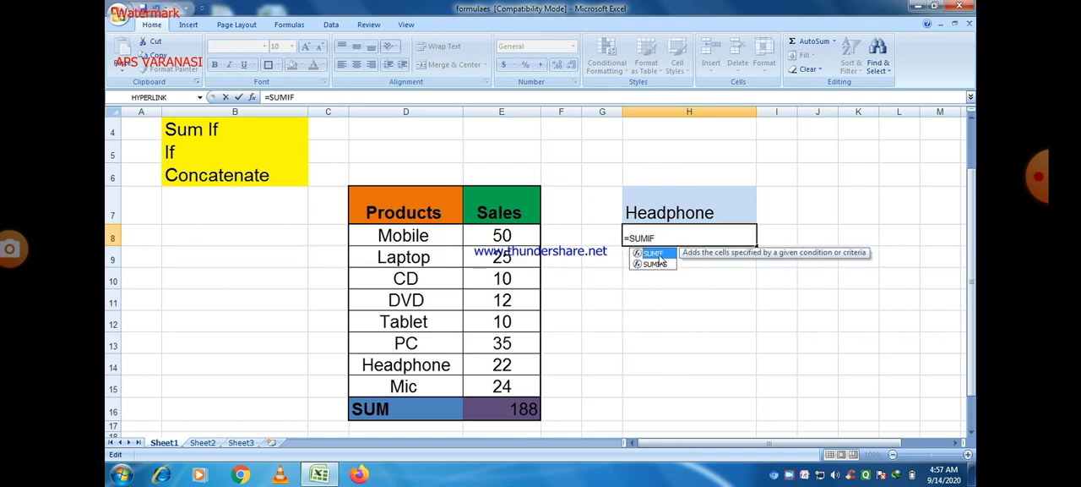
{"action": "type", "text": "F"}
{"action": "double_click", "coordinate": [654, 253]}
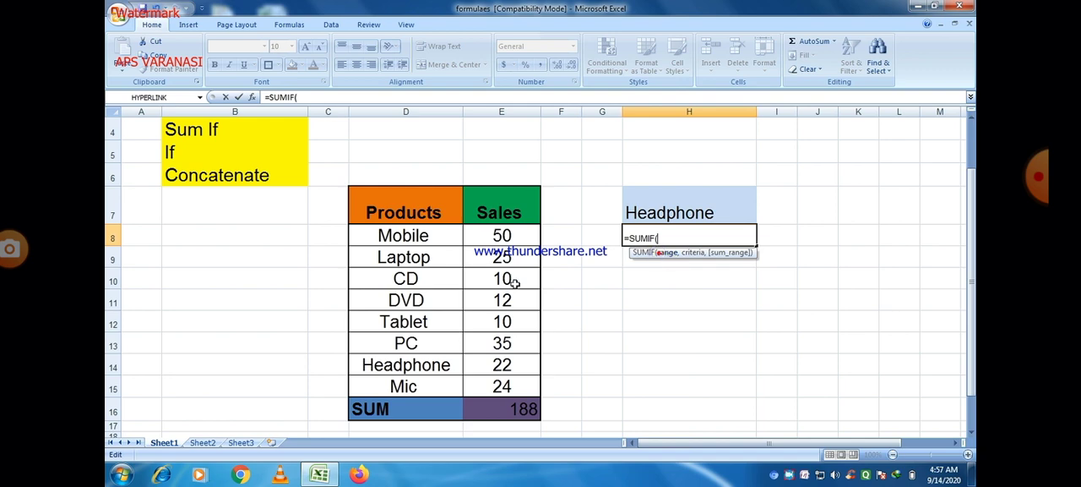
{"action": "left_click_drag", "start_coordinate": [382, 235], "coordinate": [502, 387]}
{"action": "type", "text": ","}
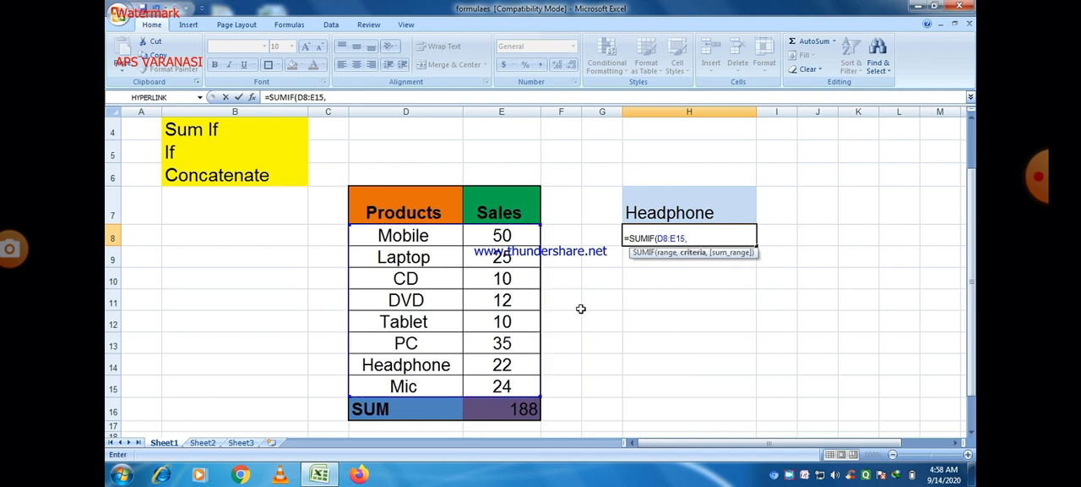
Complete the SUMIF formula with dropdown cell H7 as the criteria and E8:E15 as the sum range
{"action": "left_click", "coordinate": [672, 211]}
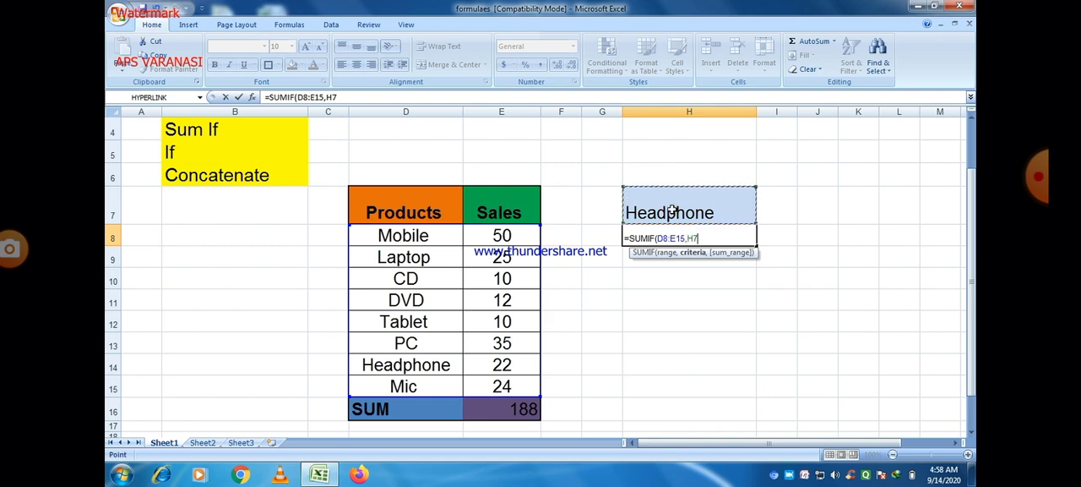
{"action": "type", "text": ","}
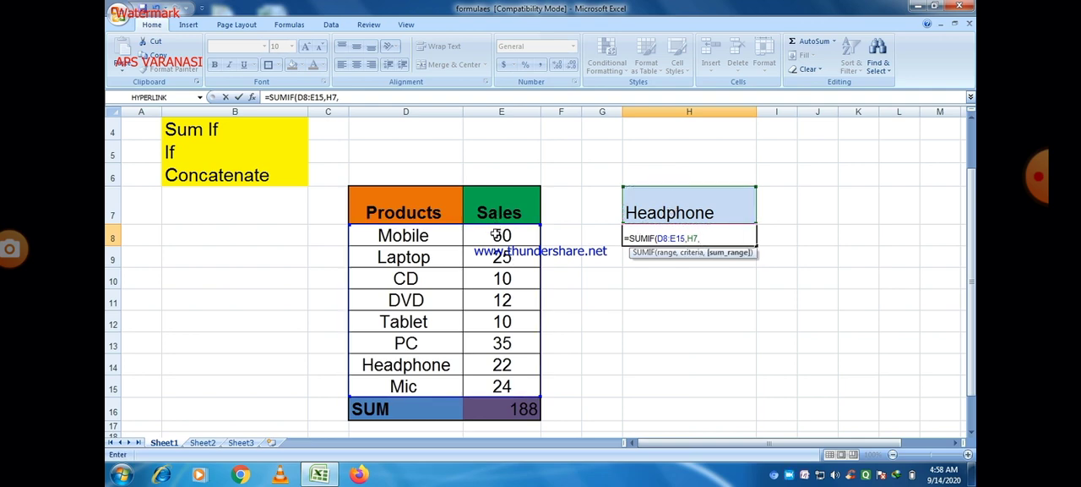
{"action": "left_click_drag", "start_coordinate": [499, 235], "coordinate": [497, 384]}
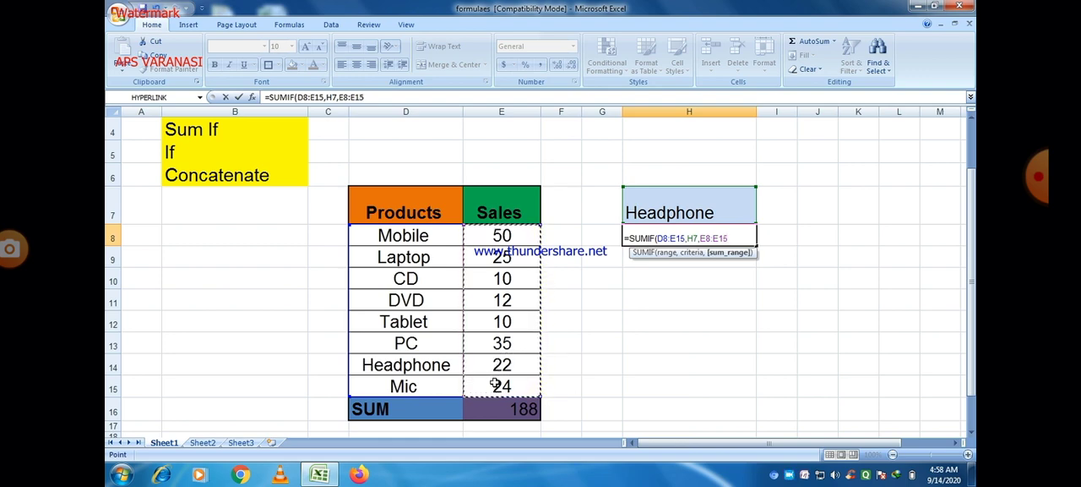
{"action": "type", "text": ")"}
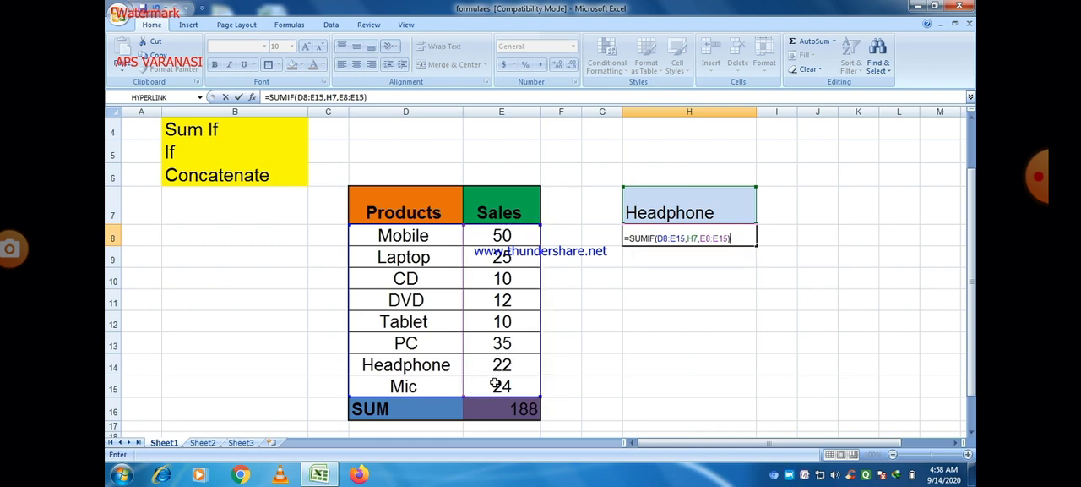
{"action": "key", "text": "Tab"}
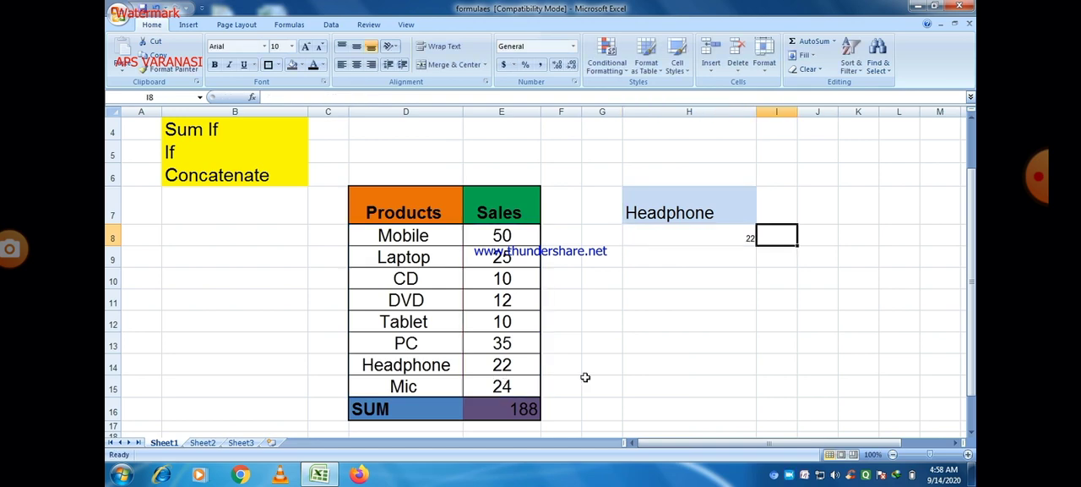
Increase the font size of the SUMIF result in H8 to 24
{"action": "left_click", "coordinate": [681, 234]}
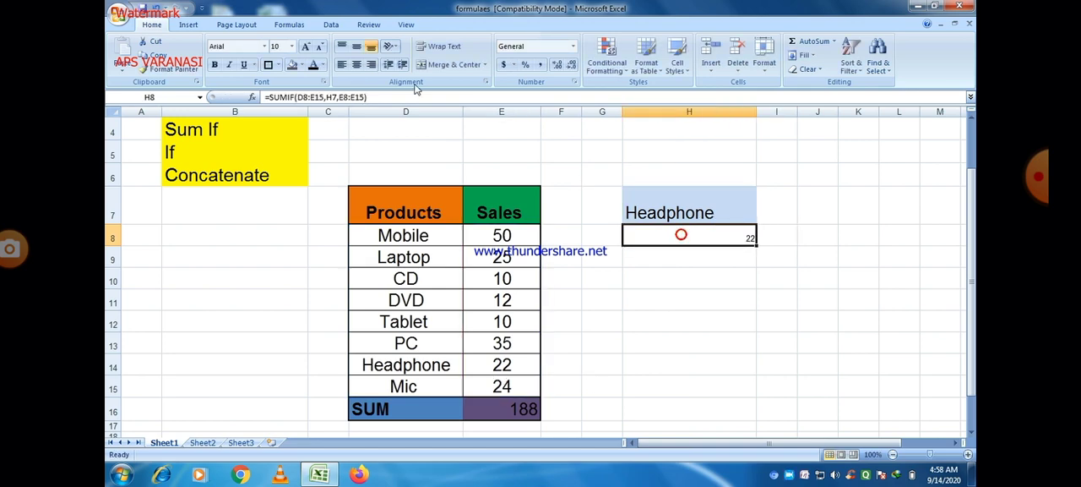
{"action": "left_click", "coordinate": [306, 47]}
{"action": "left_click", "coordinate": [306, 47]}
{"action": "left_click", "coordinate": [306, 48]}
{"action": "left_click", "coordinate": [307, 47]}
{"action": "left_click", "coordinate": [306, 47]}
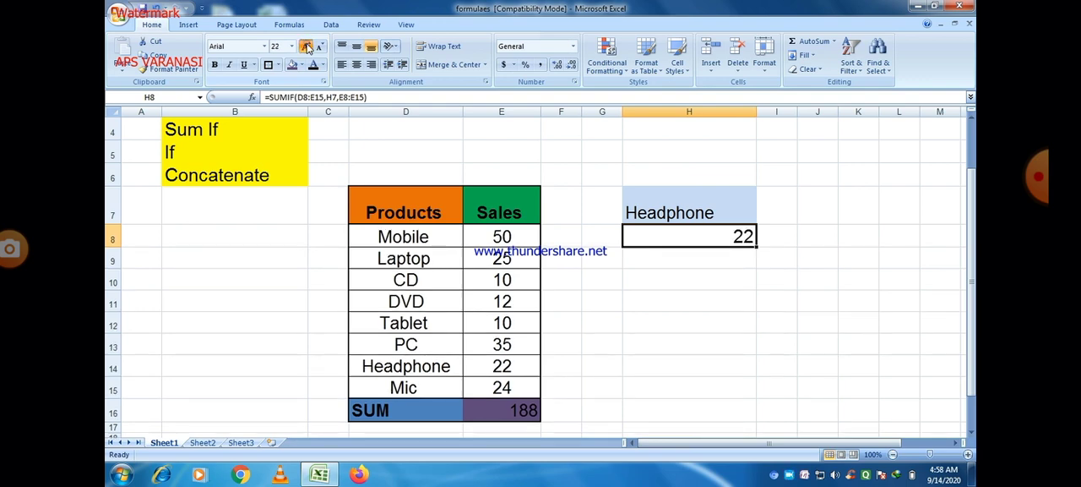
{"action": "left_click", "coordinate": [306, 47]}
{"action": "left_click", "coordinate": [307, 48]}
{"action": "left_click", "coordinate": [641, 279]}
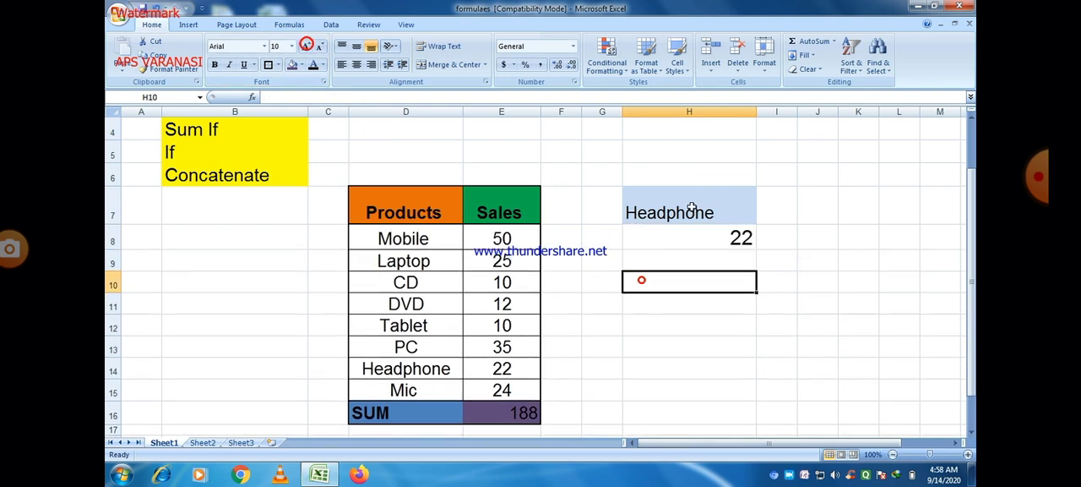
Review the SUMIF formula in H8 and center its result horizontally
{"action": "double_click", "coordinate": [661, 241]}
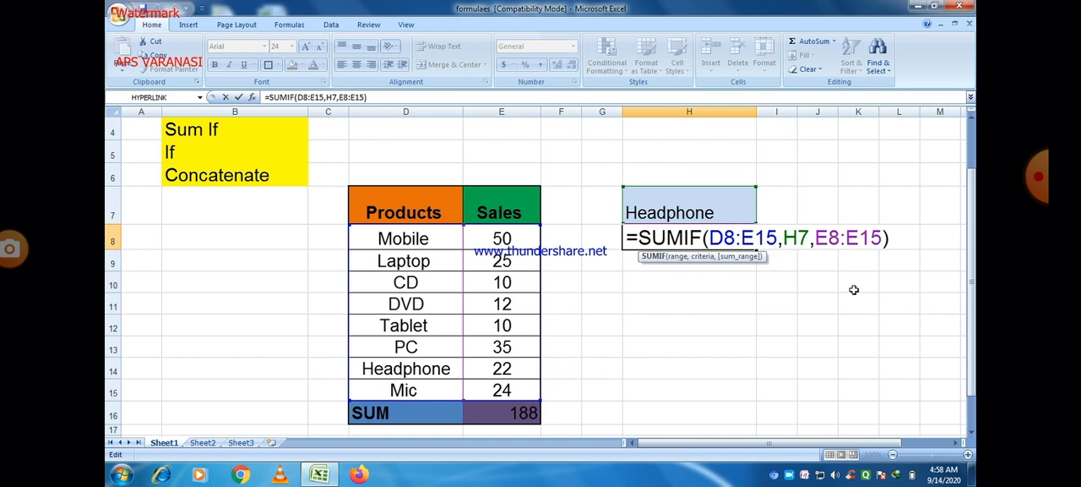
{"action": "key", "text": "Tab"}
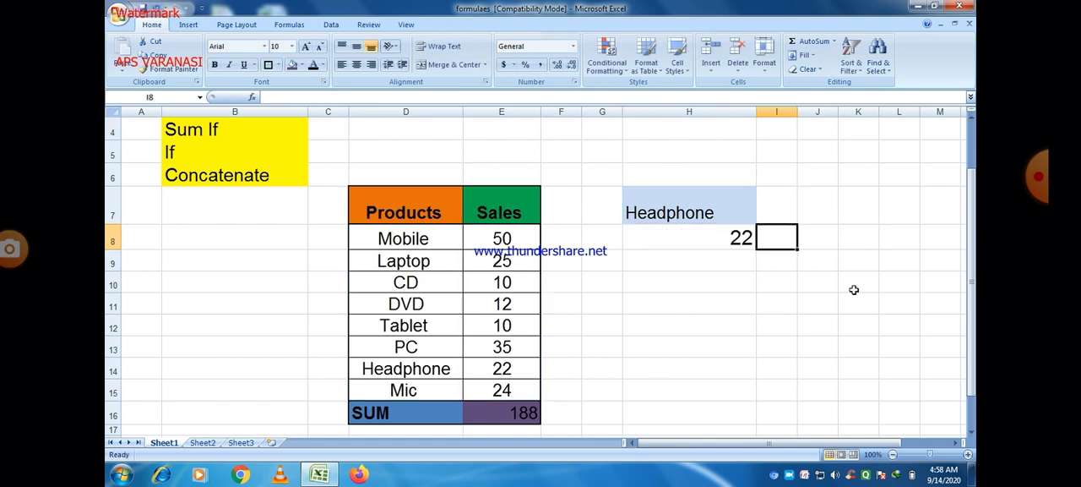
{"action": "left_click", "coordinate": [701, 236]}
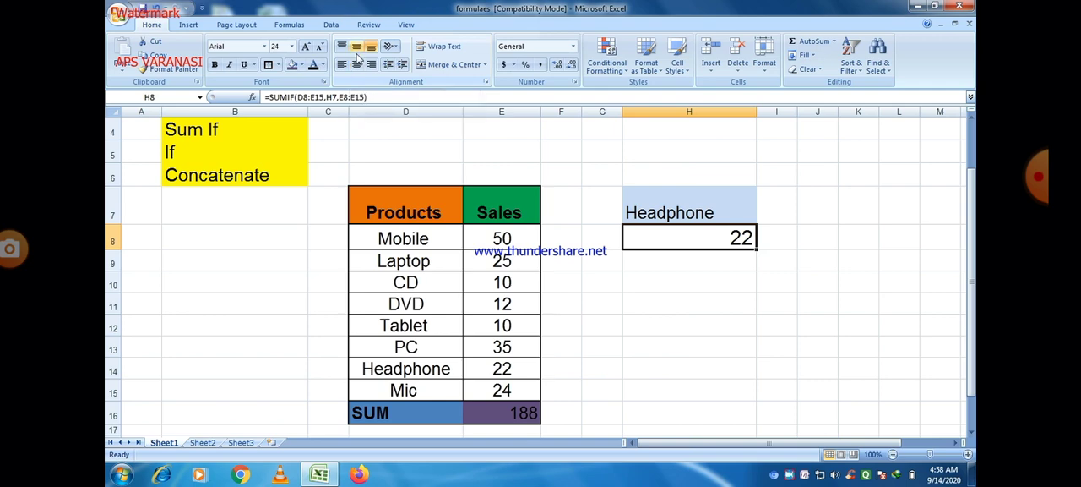
{"action": "left_click", "coordinate": [356, 65]}
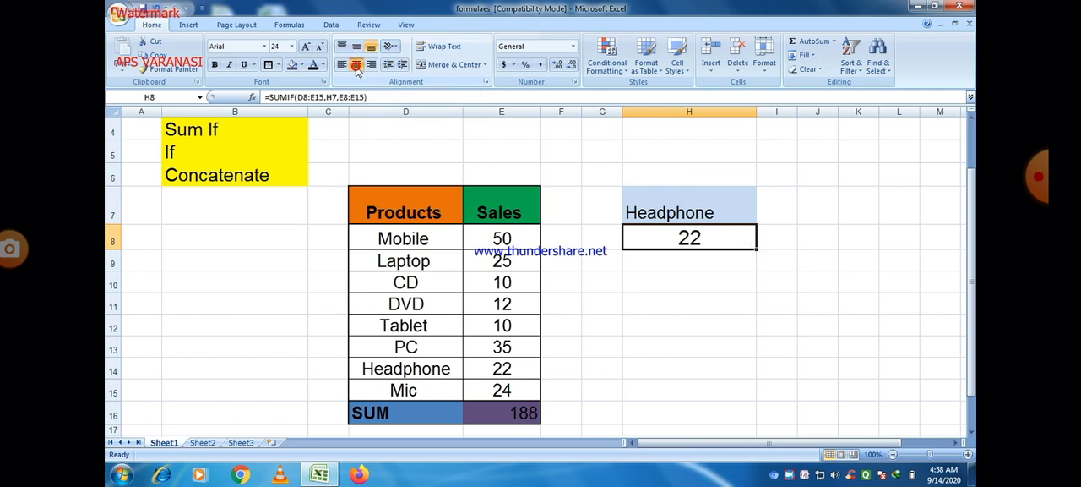
{"action": "left_click", "coordinate": [700, 287]}
Test the SUMIF by choosing Tablet, CD, Laptop, Headphone and finally Tablet again in the H7 product dropdown
{"action": "left_click", "coordinate": [704, 212]}
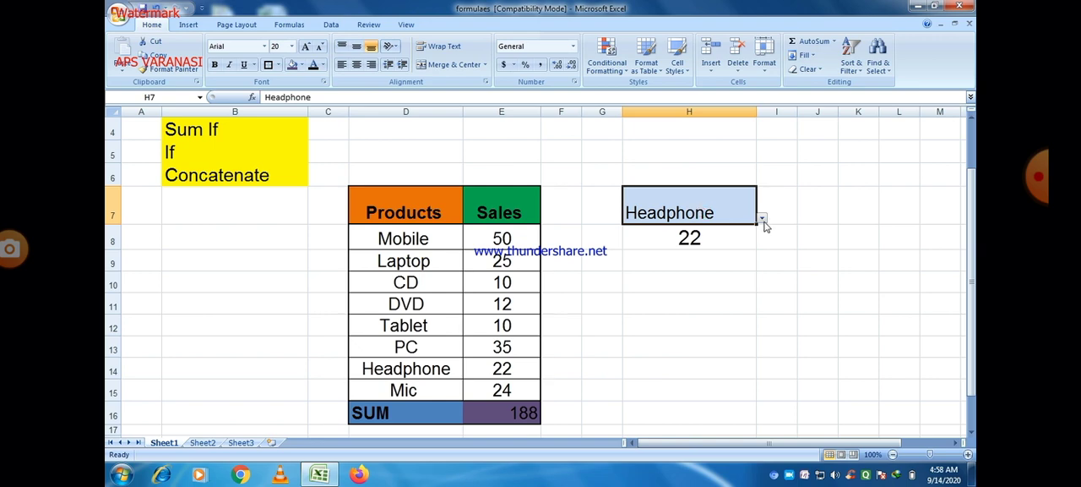
{"action": "left_click", "coordinate": [762, 217]}
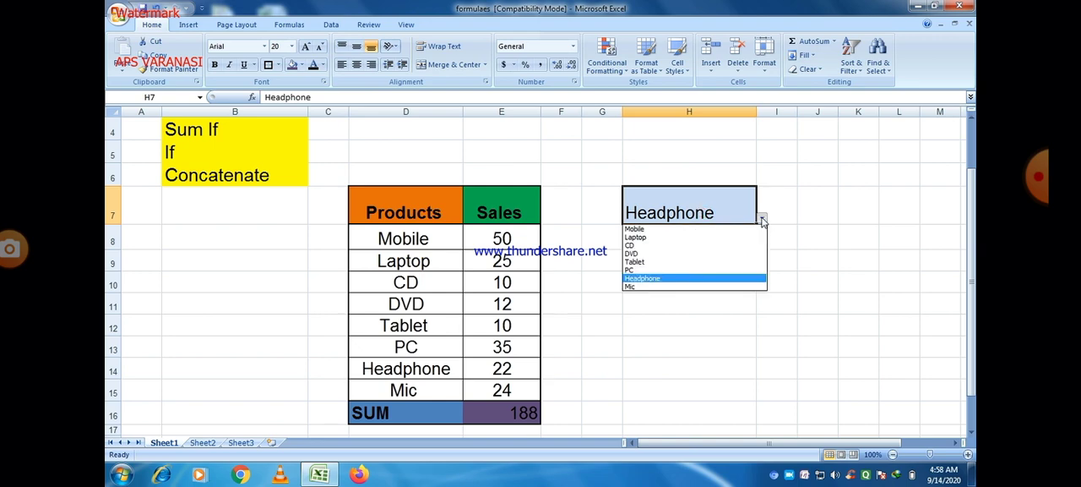
{"action": "left_click", "coordinate": [638, 262]}
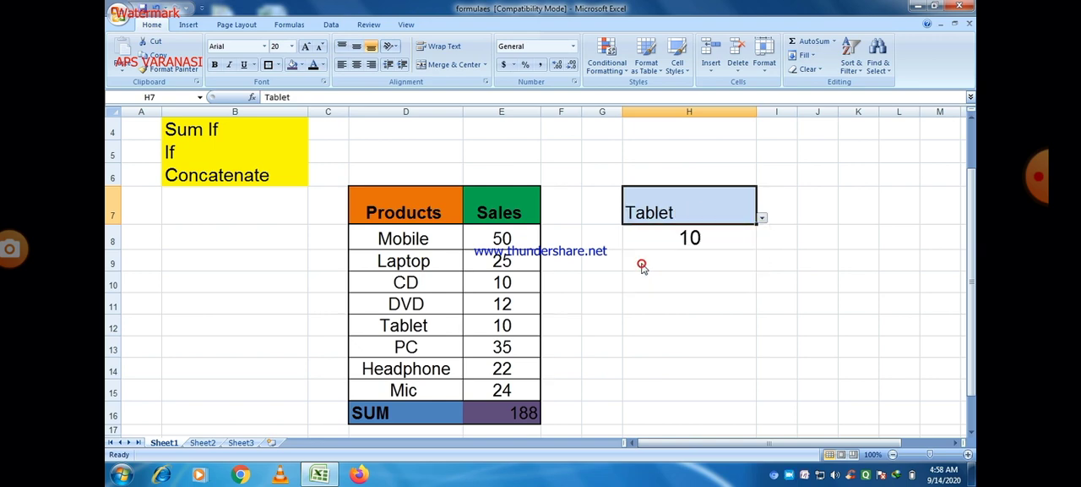
{"action": "left_click", "coordinate": [762, 218]}
{"action": "left_click", "coordinate": [651, 246]}
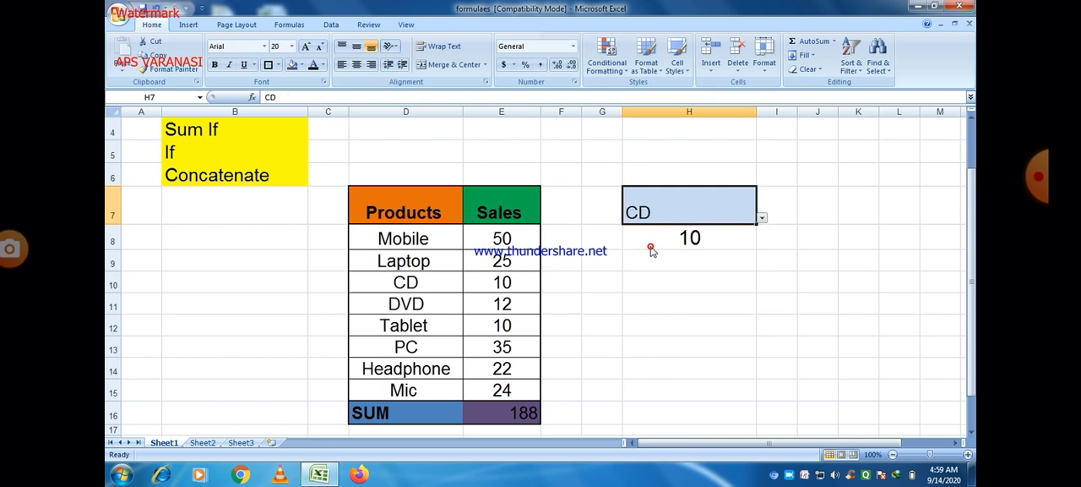
{"action": "left_click", "coordinate": [762, 218]}
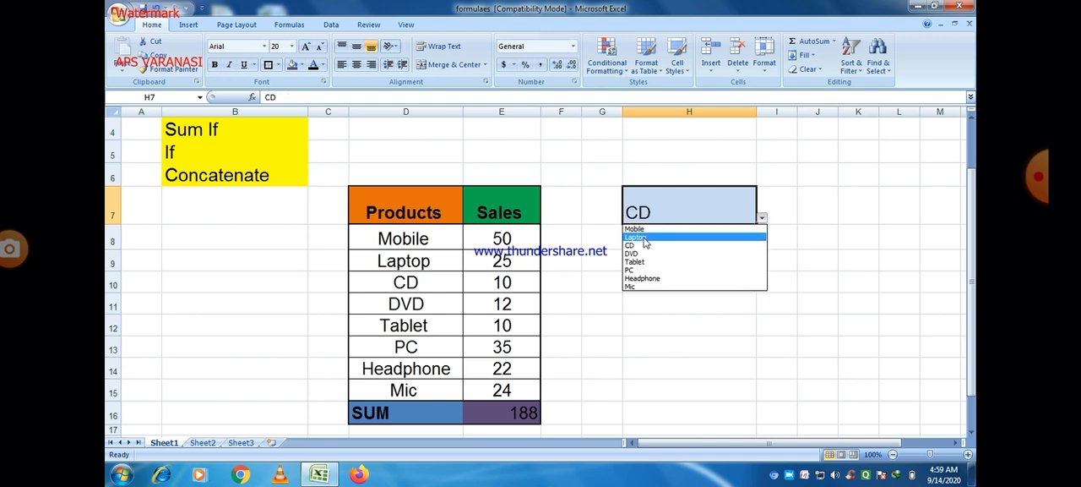
{"action": "left_click", "coordinate": [644, 239]}
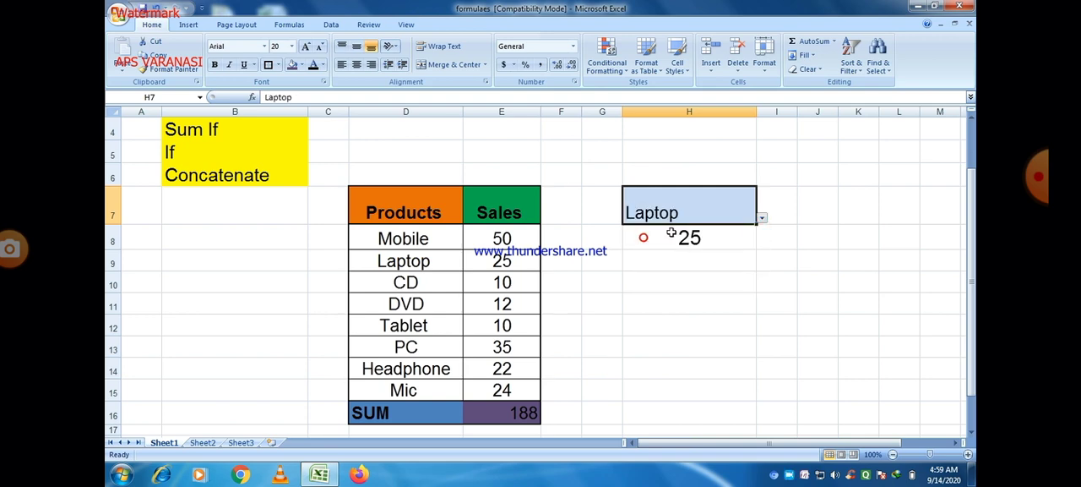
{"action": "left_click", "coordinate": [762, 218]}
{"action": "left_click", "coordinate": [653, 276]}
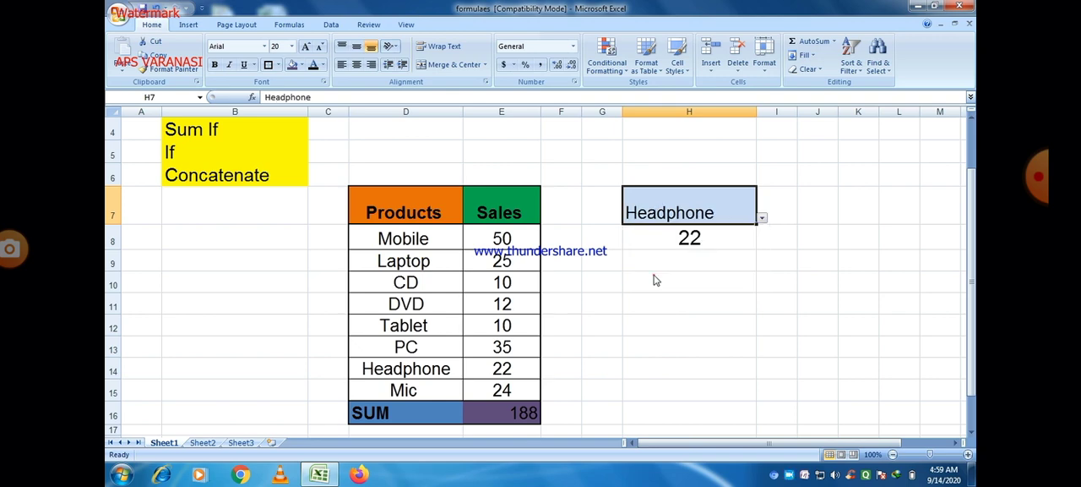
{"action": "left_click", "coordinate": [761, 218]}
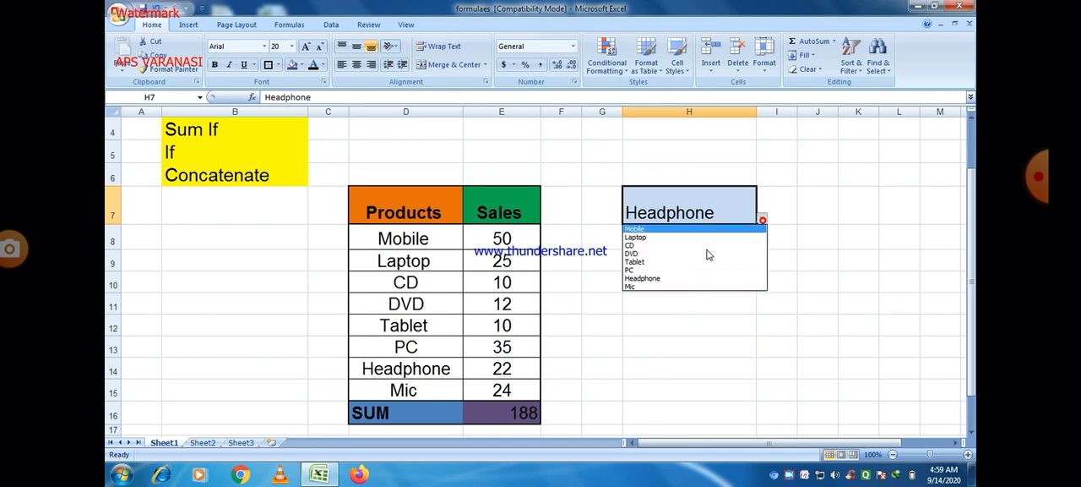
{"action": "left_click", "coordinate": [643, 265]}
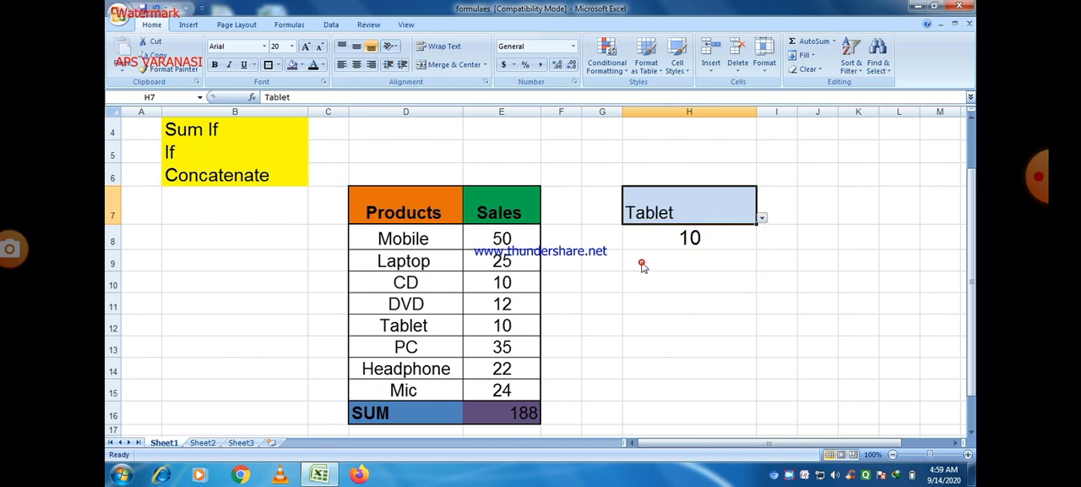
Set the Tablet sales value in E12 to 26, and select the Sum If topic in B4
{"action": "left_click", "coordinate": [502, 326]}
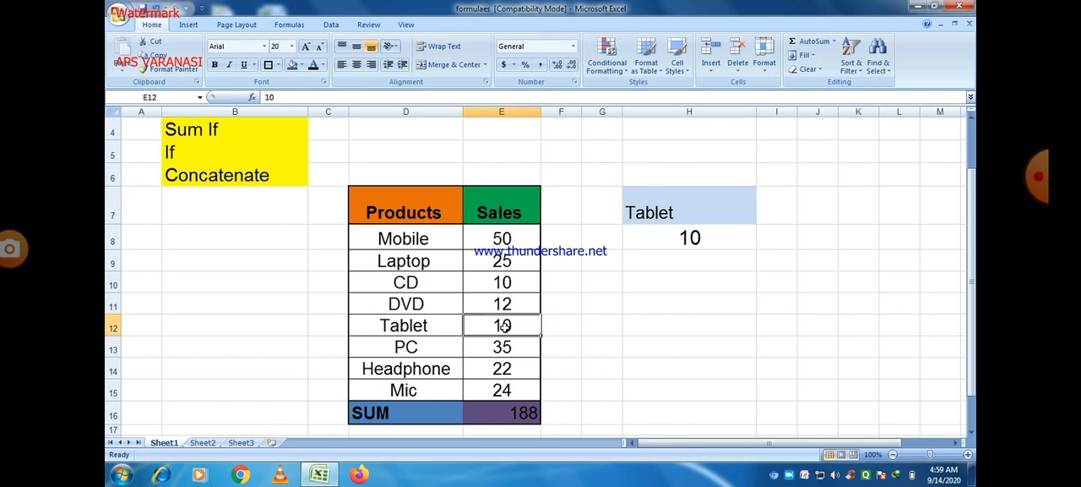
{"action": "type", "text": "2"}
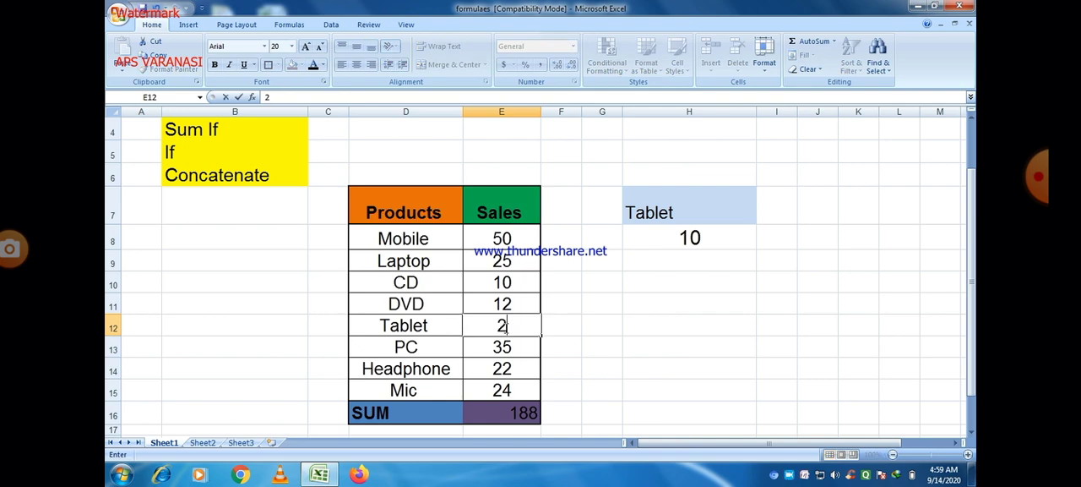
{"action": "type", "text": "6"}
{"action": "key", "text": "Tab"}
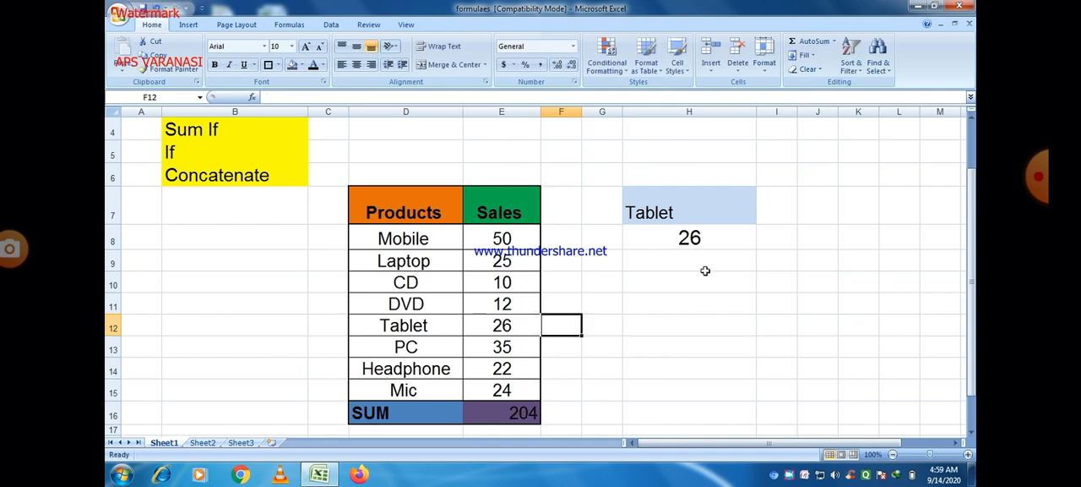
{"action": "left_click", "coordinate": [660, 388]}
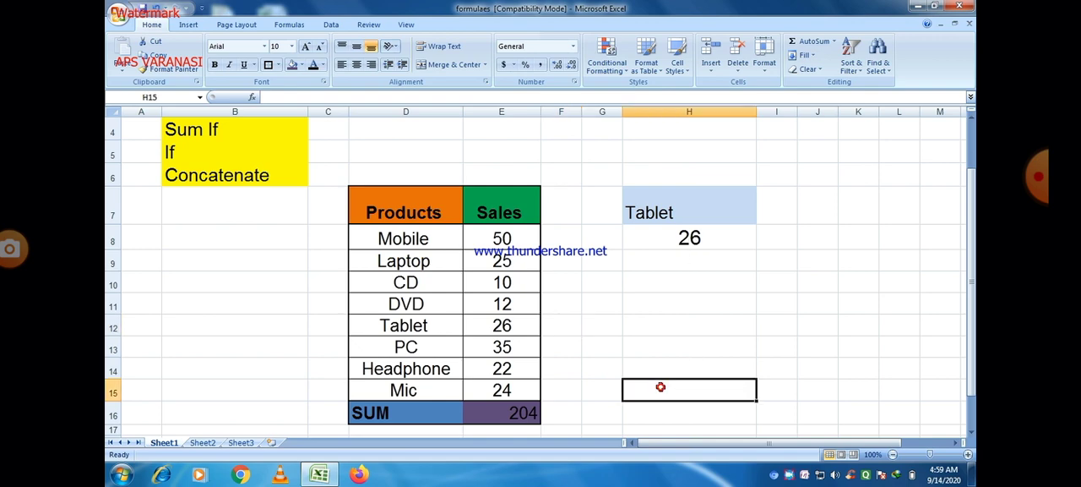
{"action": "left_click", "coordinate": [227, 131]}
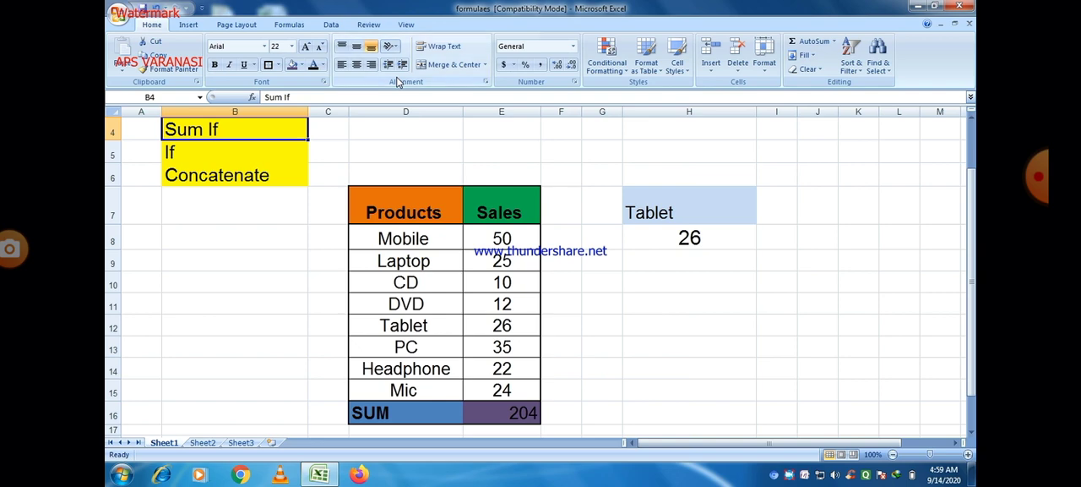
Change the font color of the Sum If topic in B4 to dark red, and widen column E slightly
{"action": "left_click", "coordinate": [323, 65]}
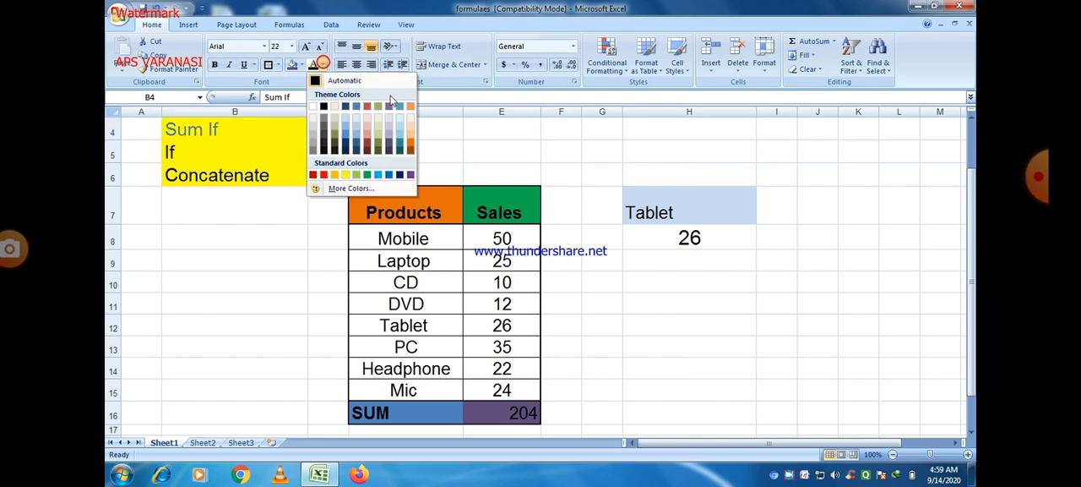
{"action": "left_click", "coordinate": [314, 175]}
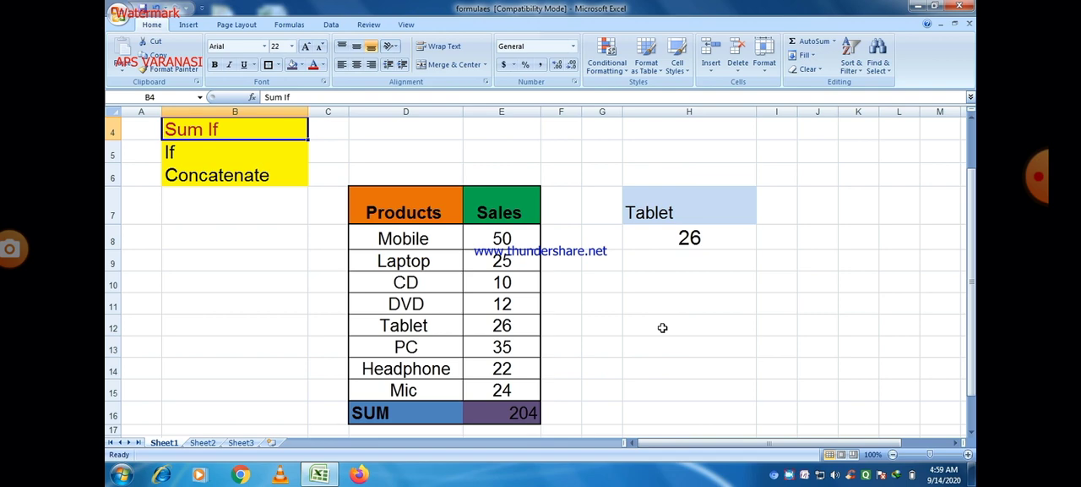
{"action": "left_click_drag", "start_coordinate": [972, 176], "coordinate": [970, 126]}
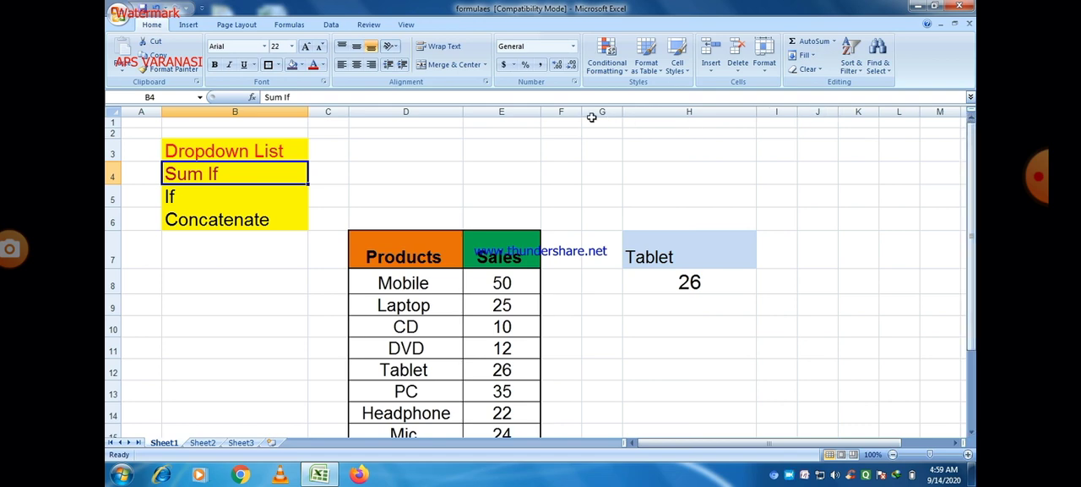
{"action": "left_click_drag", "start_coordinate": [541, 114], "coordinate": [567, 113]}
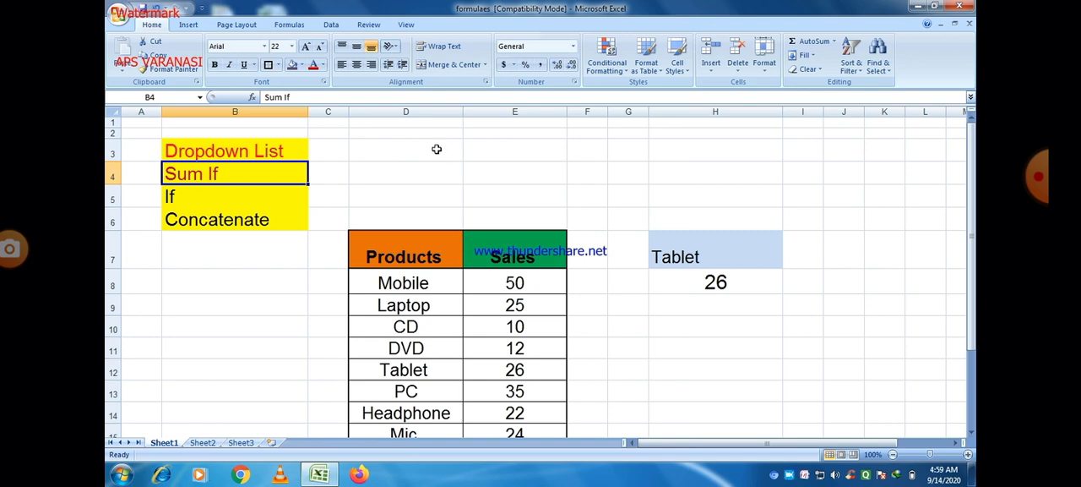
Enter the header First Name in D3, with a capital F
{"action": "double_click", "coordinate": [408, 149]}
{"action": "type", "text": "f"}
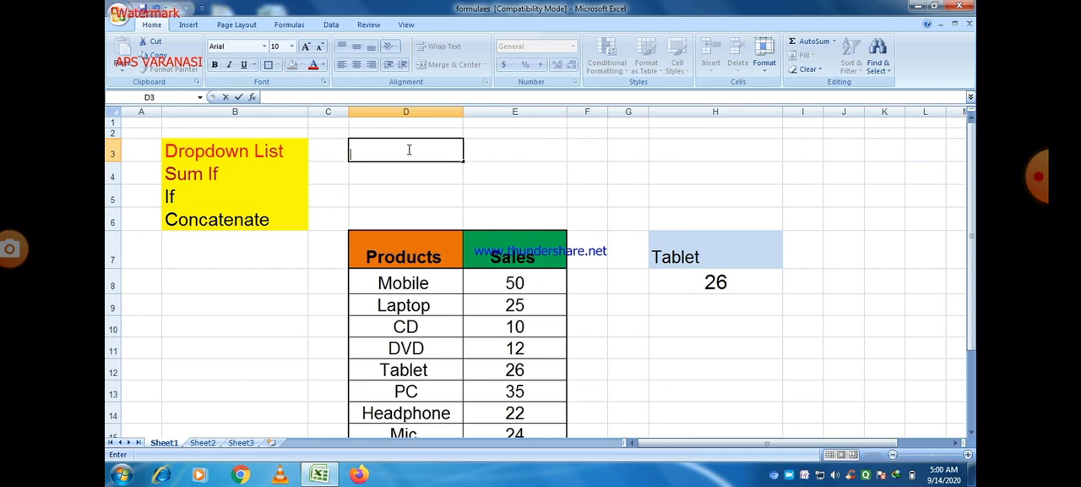
{"action": "type", "text": "irs"}
{"action": "key", "text": "BackSpace"}
{"action": "key", "text": "BackSpace"}
{"action": "type", "text": "first N"}
{"action": "left_click", "coordinate": [351, 155]}
{"action": "key", "text": "Delete"}
{"action": "type", "text": "F"}
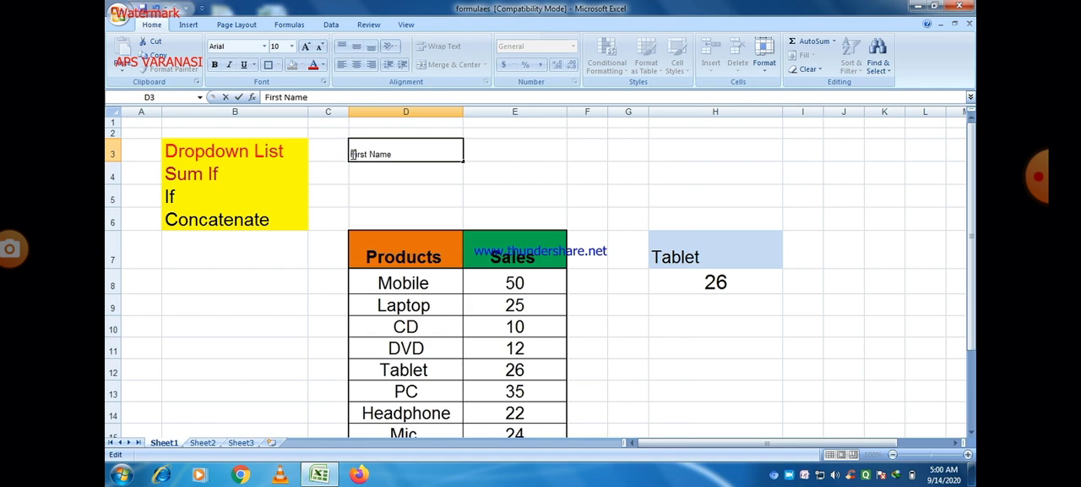
Enter the header Last Name in E3 and widen column F
{"action": "left_click", "coordinate": [487, 150]}
{"action": "type", "text": "Last"}
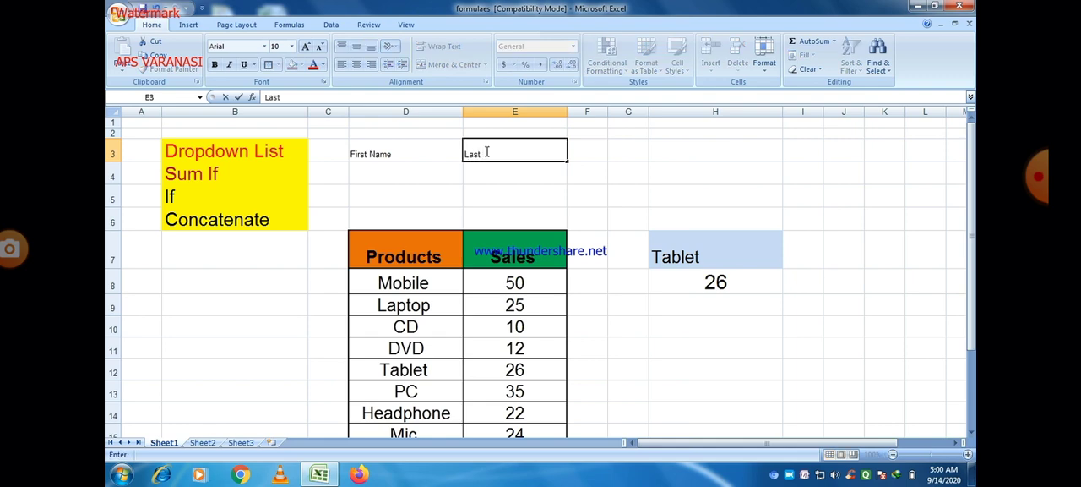
{"action": "type", "text": "me"}
{"action": "left_click", "coordinate": [647, 164]}
{"action": "left_click_drag", "start_coordinate": [607, 112], "coordinate": [653, 112]}
Enter the person's first name in D4 and last name in E4
{"action": "left_click", "coordinate": [390, 176]}
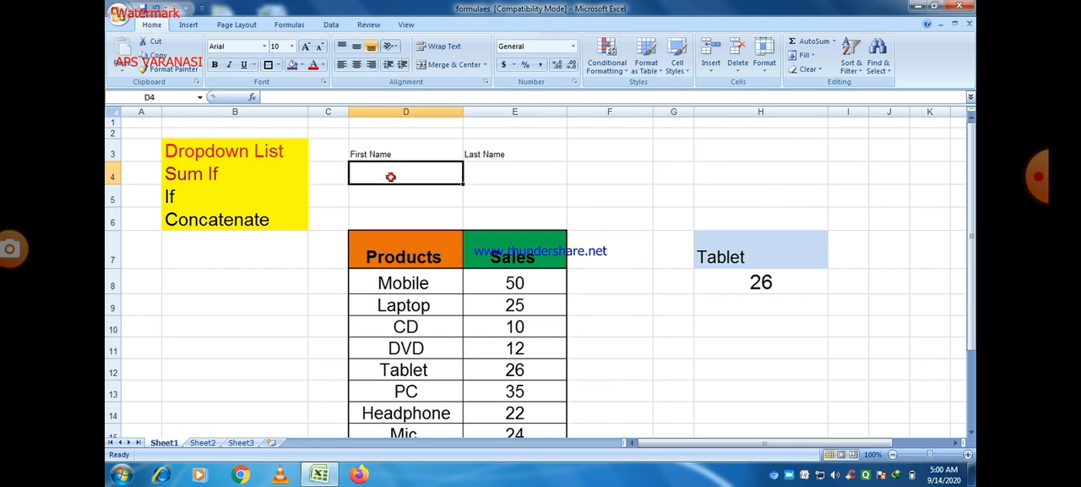
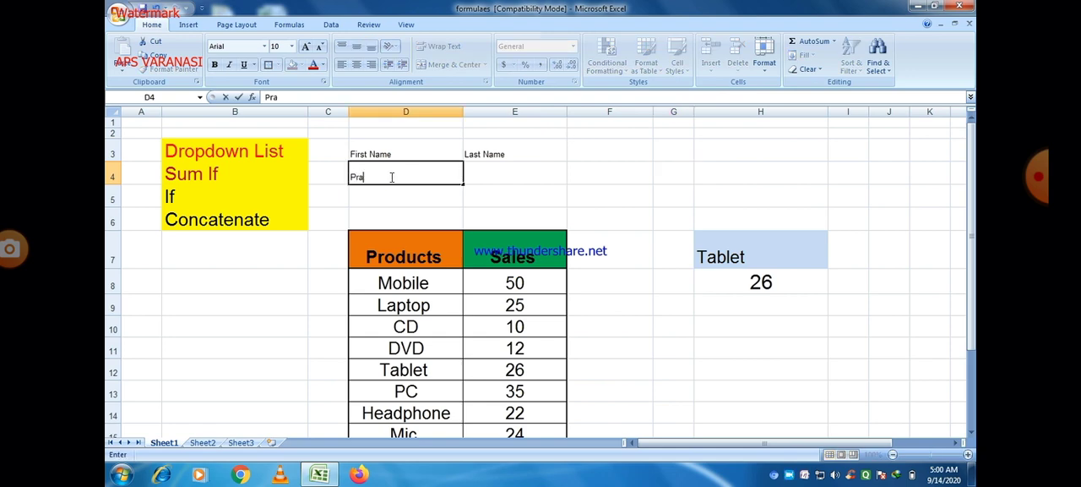
{"action": "left_click", "coordinate": [498, 172]}
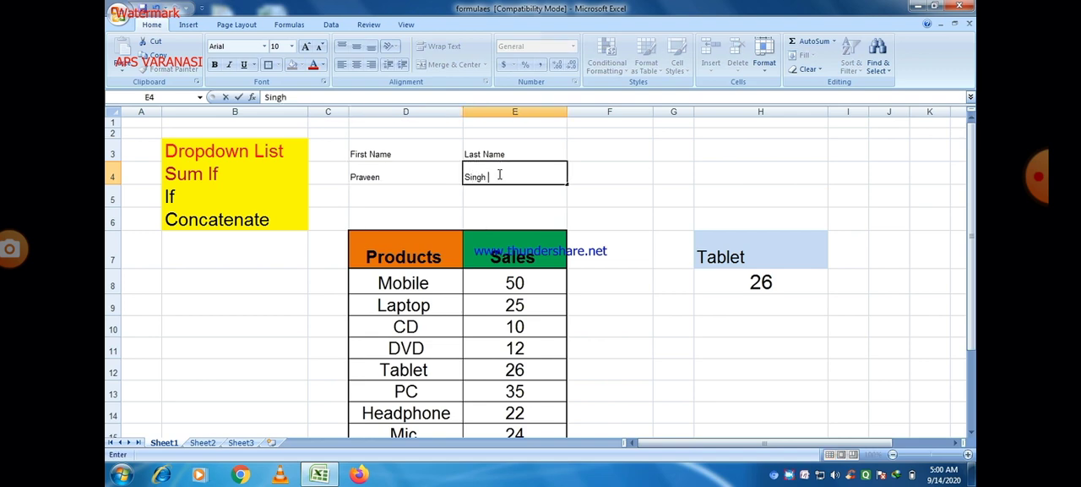
{"action": "left_click", "coordinate": [579, 240]}
{"action": "left_click", "coordinate": [635, 342]}
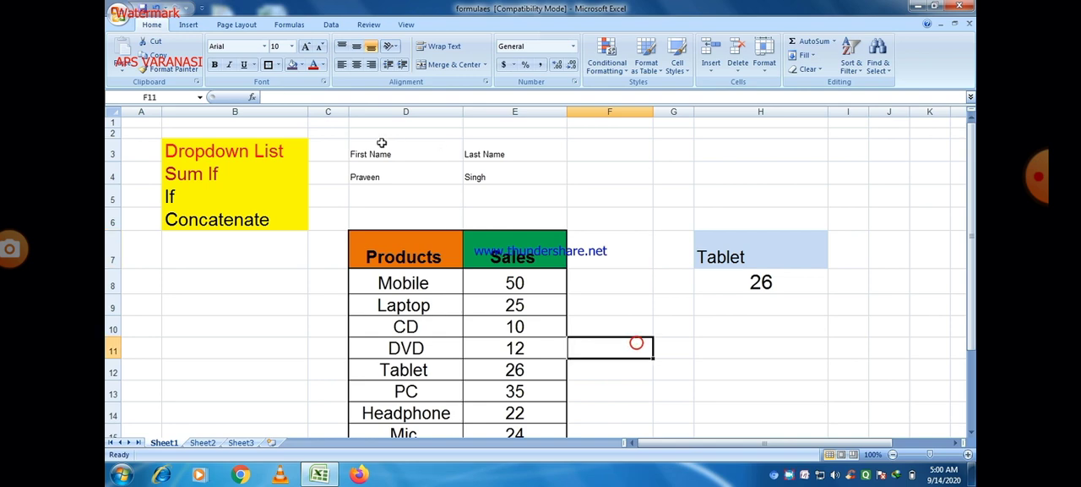
Increase the font size of the name headers and entries in D3:E4 to 20
{"action": "left_click_drag", "start_coordinate": [365, 154], "coordinate": [483, 170]}
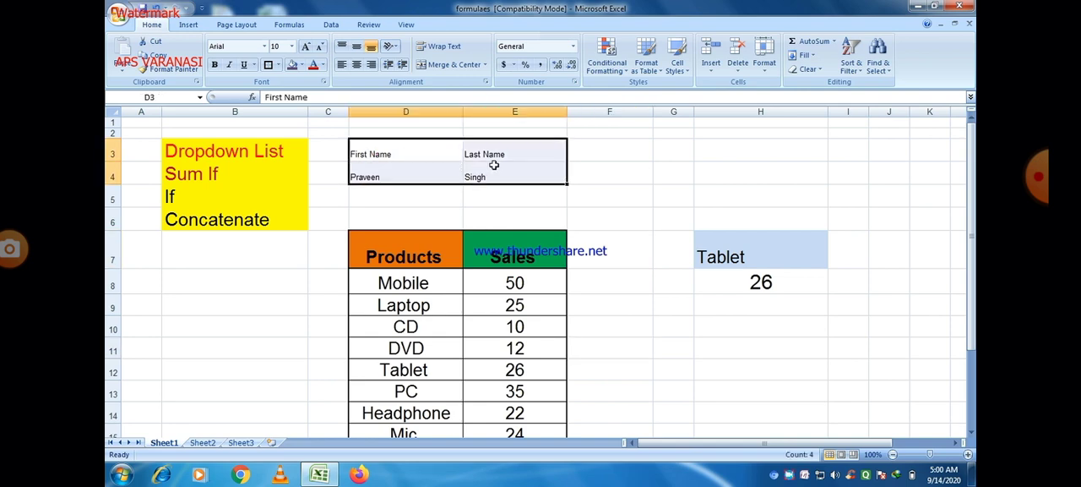
{"action": "left_click", "coordinate": [306, 47]}
{"action": "left_click", "coordinate": [305, 46]}
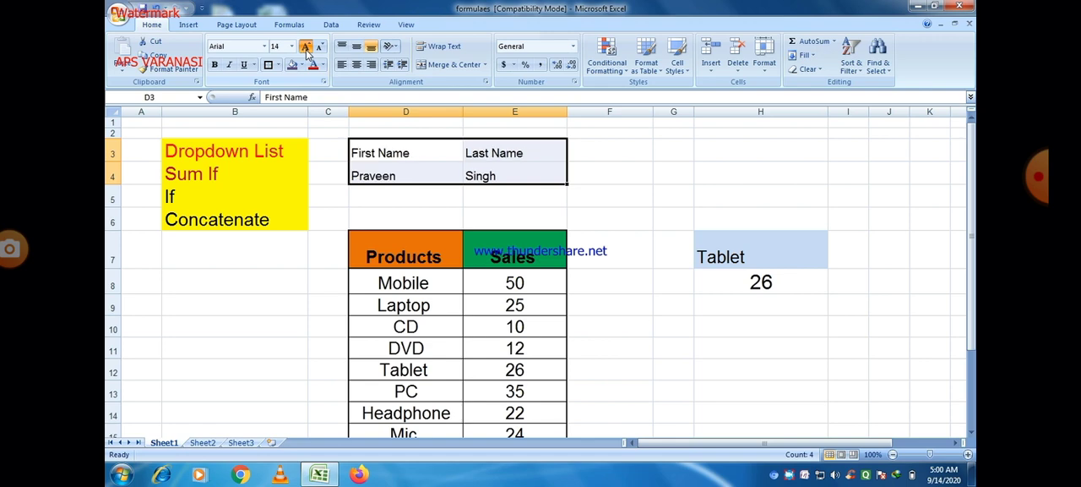
{"action": "left_click", "coordinate": [306, 46]}
{"action": "left_click", "coordinate": [305, 46]}
{"action": "left_click", "coordinate": [306, 46]}
{"action": "left_click", "coordinate": [306, 46]}
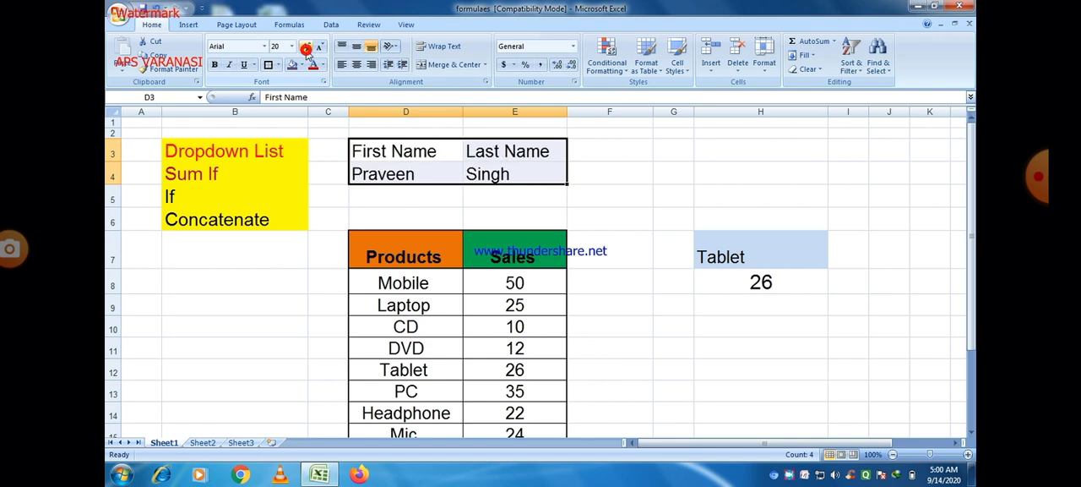
{"action": "left_click", "coordinate": [601, 208]}
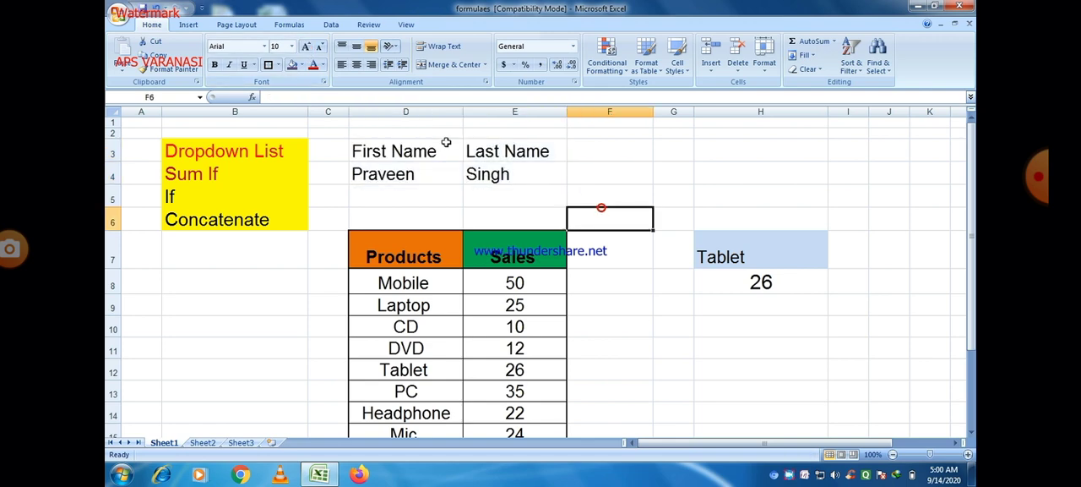
Apply All Borders to the name table range D3:F4
{"action": "left_click_drag", "start_coordinate": [375, 150], "coordinate": [614, 172]}
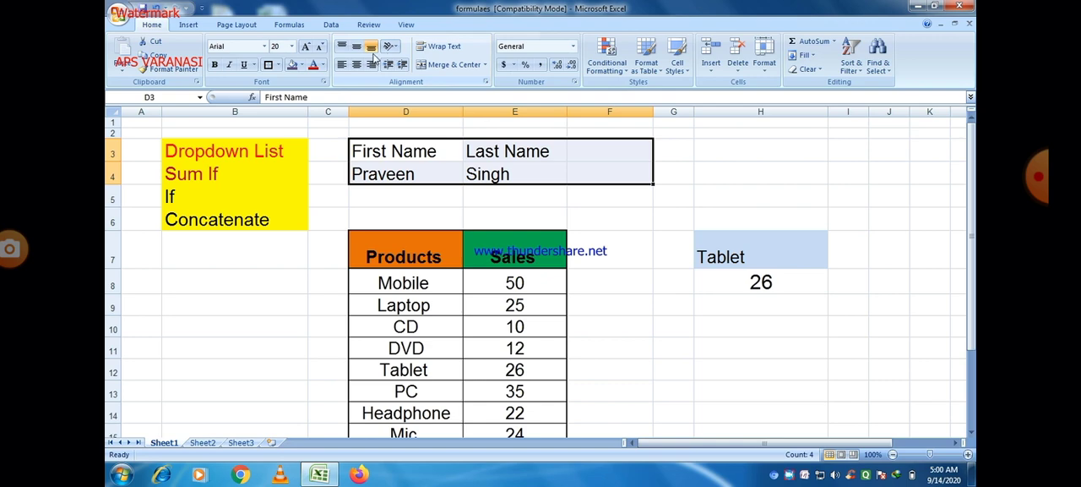
{"action": "left_click", "coordinate": [279, 66]}
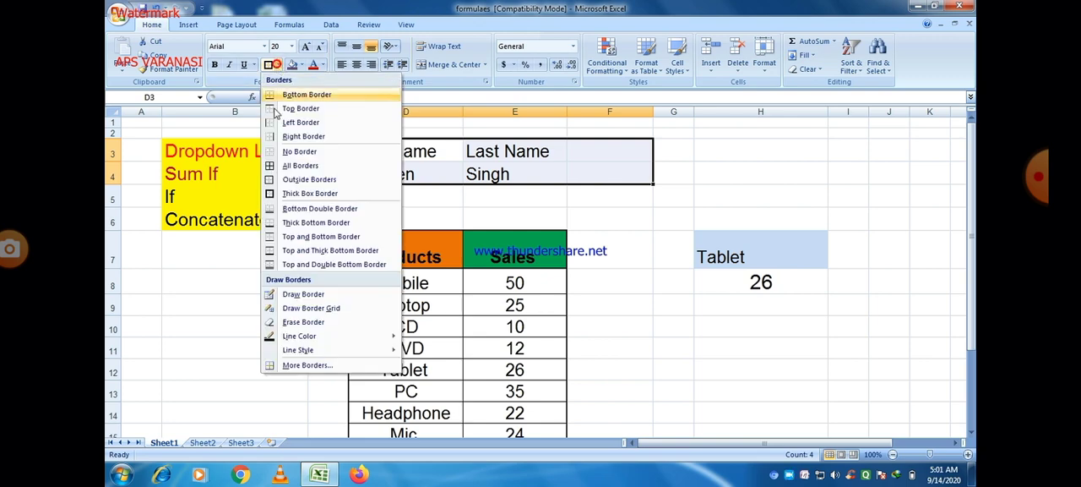
{"action": "left_click", "coordinate": [292, 166]}
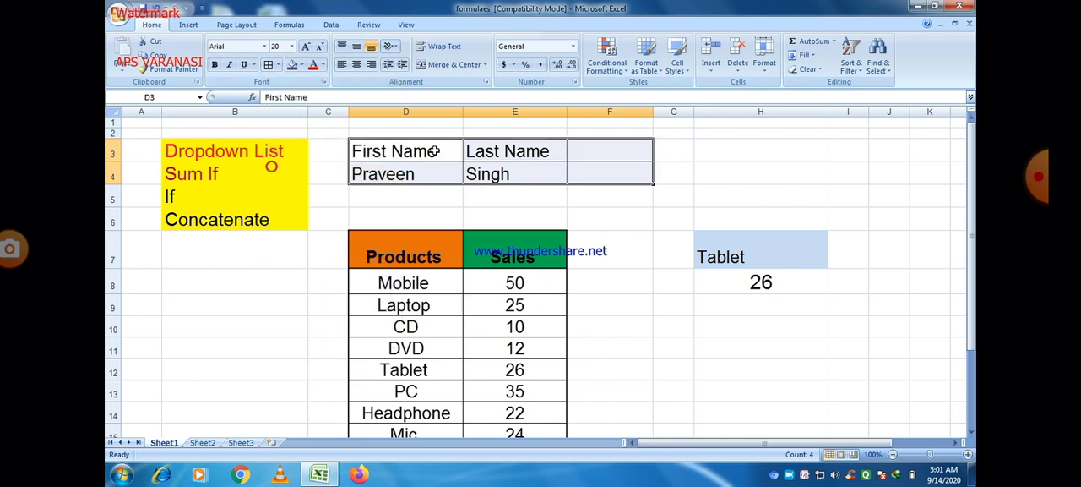
{"action": "left_click", "coordinate": [655, 200]}
Enter the header Name in F3 and increase its font size to 20
{"action": "left_click", "coordinate": [581, 155]}
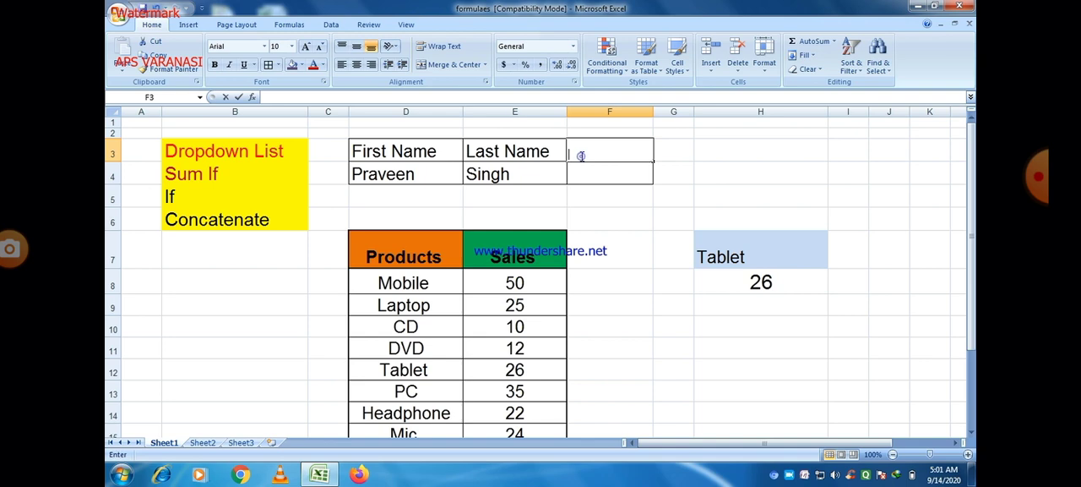
{"action": "double_click", "coordinate": [581, 155]}
{"action": "type", "text": "Name"}
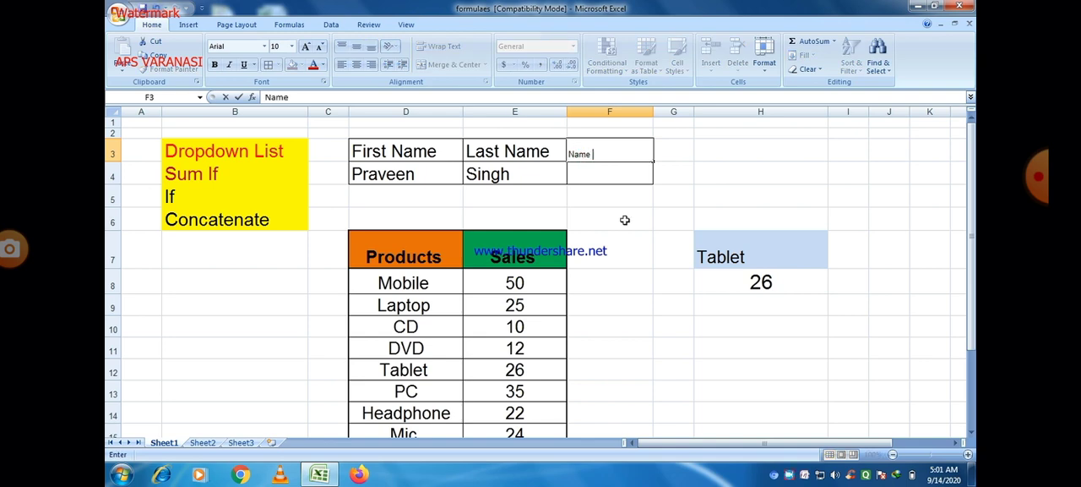
{"action": "left_click", "coordinate": [626, 234]}
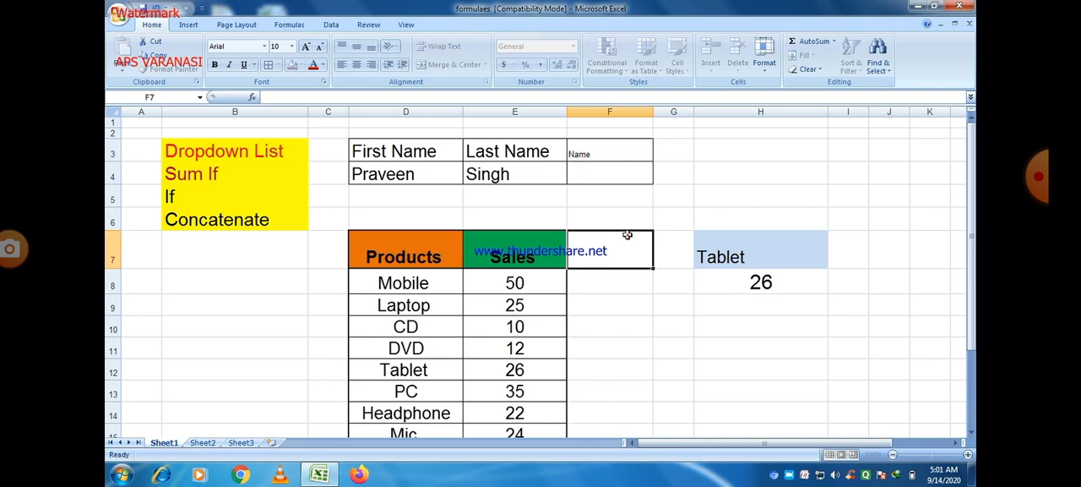
{"action": "left_click", "coordinate": [597, 153]}
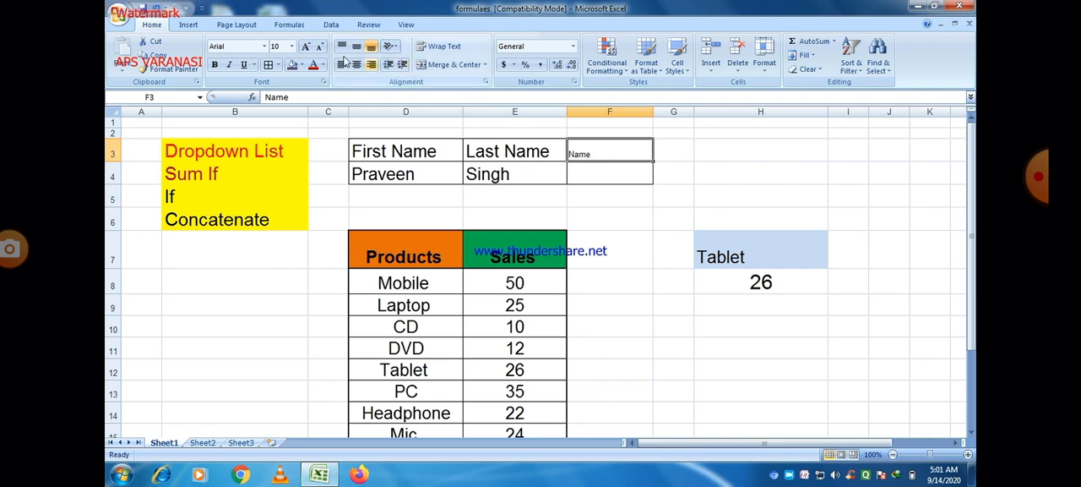
{"action": "left_click", "coordinate": [307, 46]}
{"action": "left_click", "coordinate": [306, 46]}
{"action": "left_click", "coordinate": [307, 46]}
{"action": "left_click", "coordinate": [307, 46]}
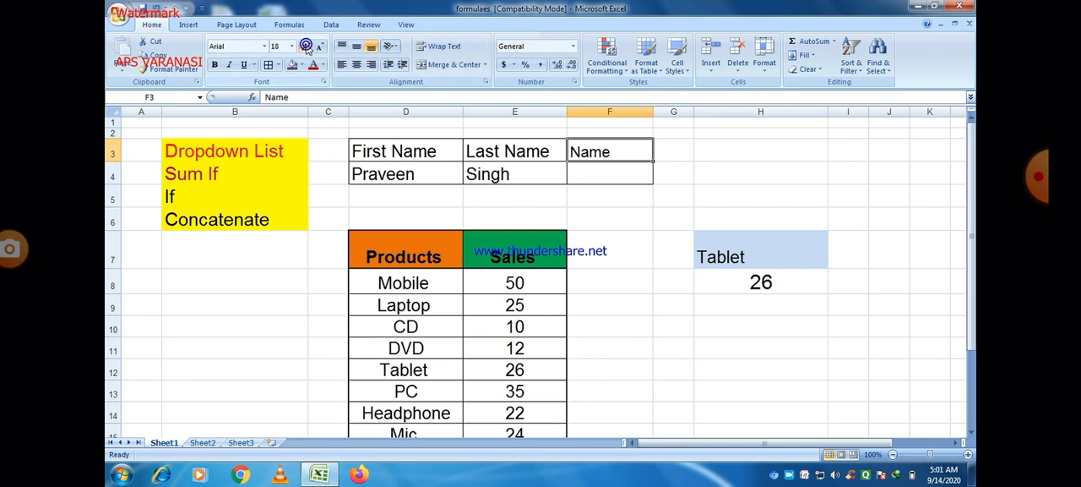
{"action": "left_click", "coordinate": [307, 47]}
{"action": "left_click", "coordinate": [306, 46]}
Increase the font size of the empty cell F4 to 22, and widen column F to fit a long formula
{"action": "left_click", "coordinate": [601, 179]}
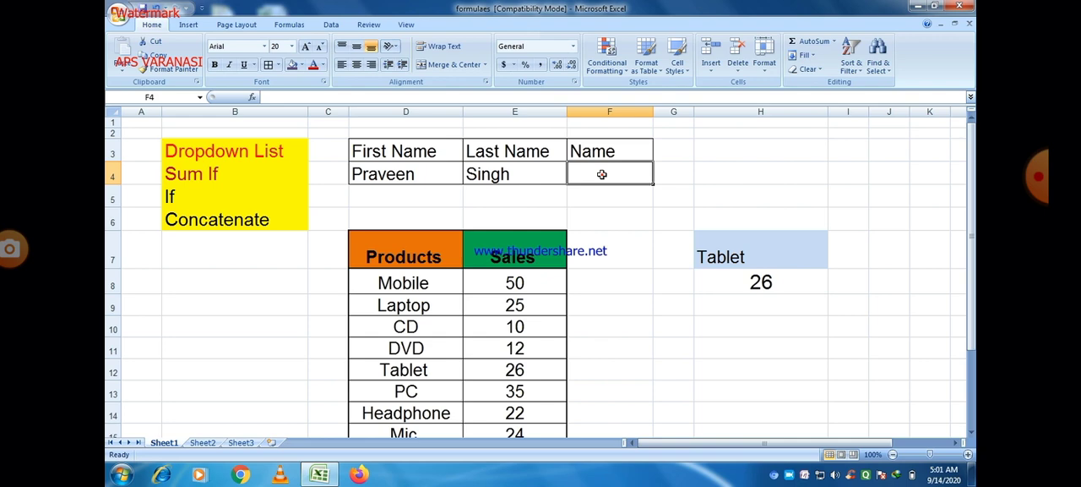
{"action": "left_click", "coordinate": [307, 47]}
{"action": "left_click", "coordinate": [306, 47]}
{"action": "left_click", "coordinate": [307, 47]}
{"action": "left_click", "coordinate": [306, 46]}
{"action": "left_click", "coordinate": [306, 46]}
{"action": "left_click_drag", "start_coordinate": [651, 118], "coordinate": [697, 124]}
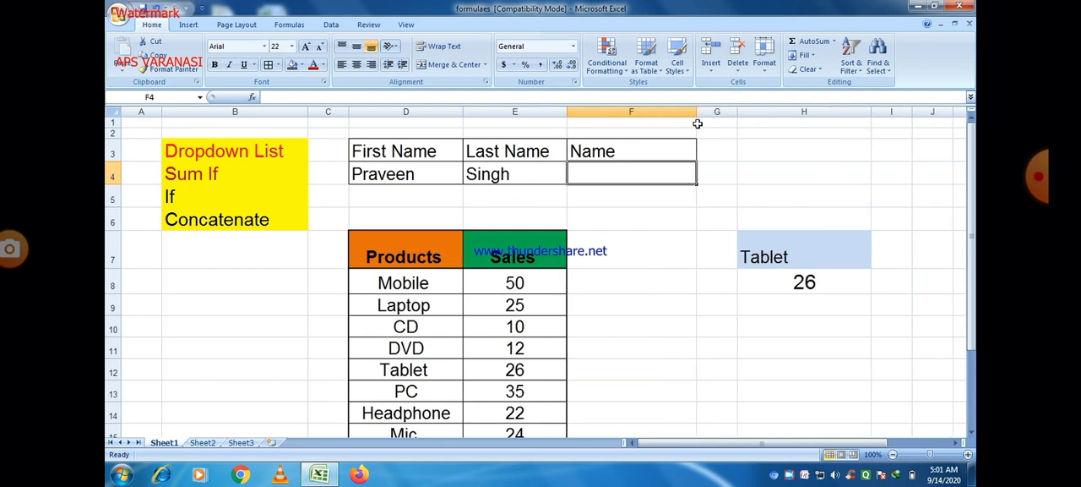
{"action": "double_click", "coordinate": [617, 171]}
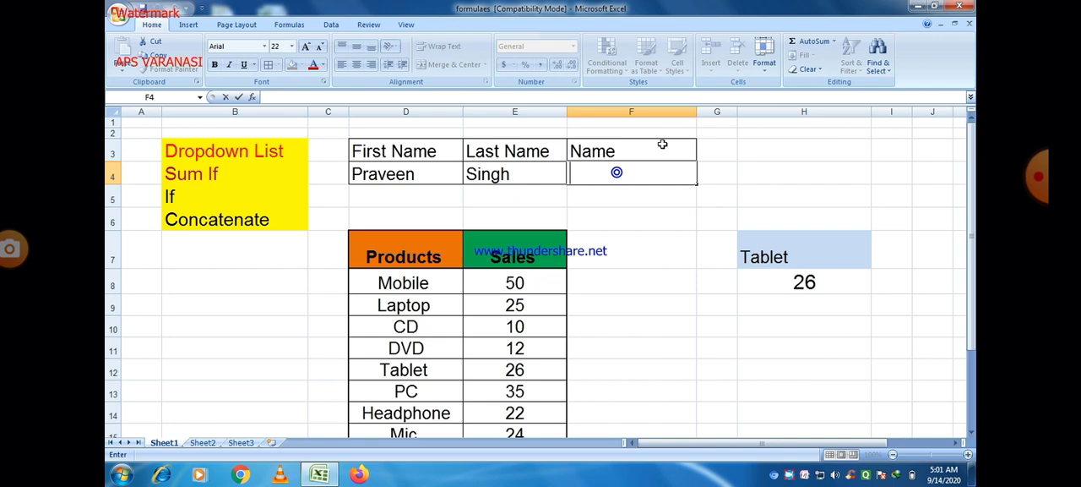
{"action": "left_click", "coordinate": [731, 169]}
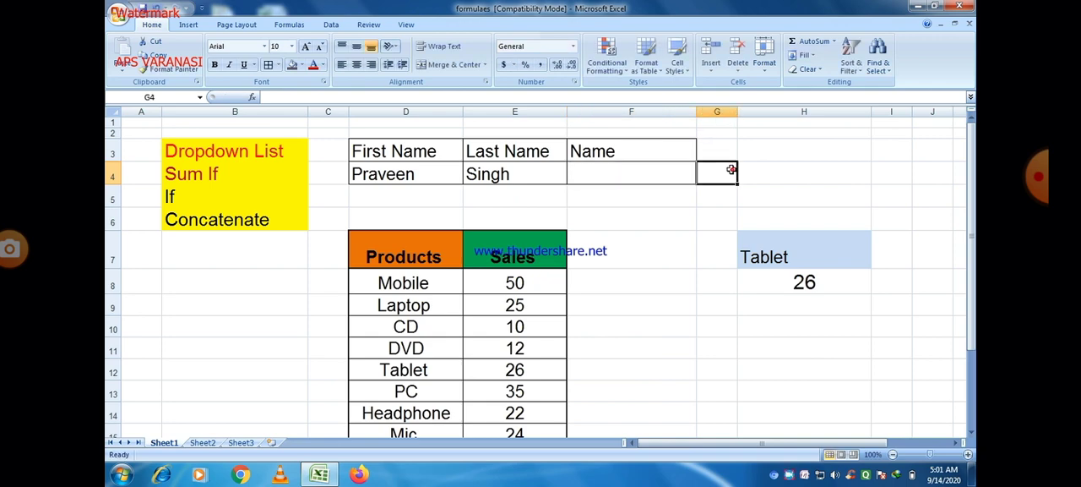
{"action": "left_click_drag", "start_coordinate": [696, 113], "coordinate": [738, 119]}
Enter =CONCATENATE(D4,E4) in F4 to join the first and last name
{"action": "double_click", "coordinate": [585, 174]}
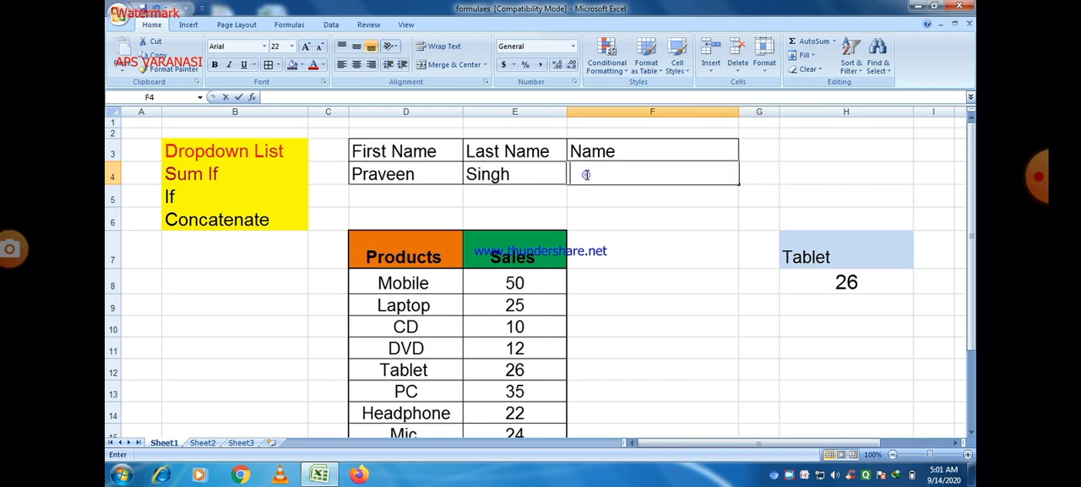
{"action": "type", "text": "="}
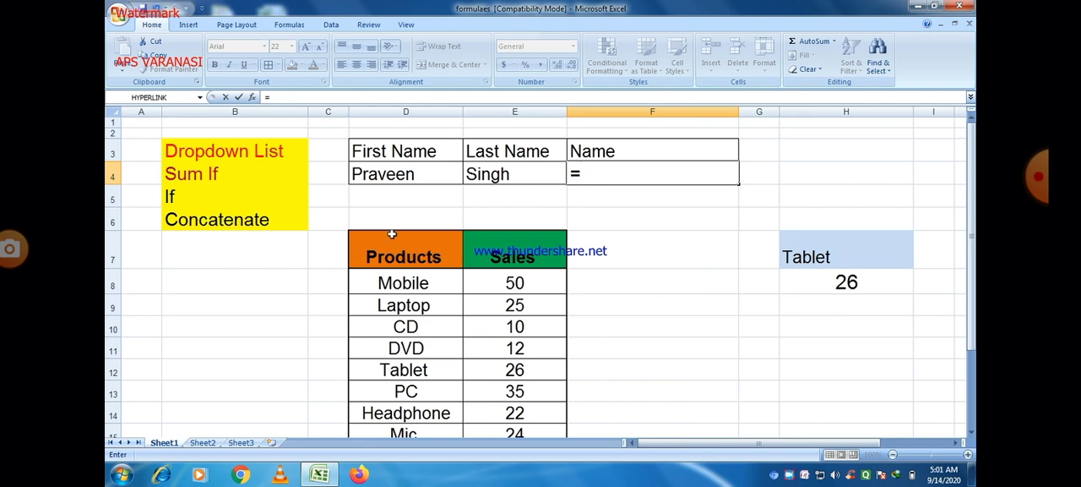
{"action": "type", "text": "co"}
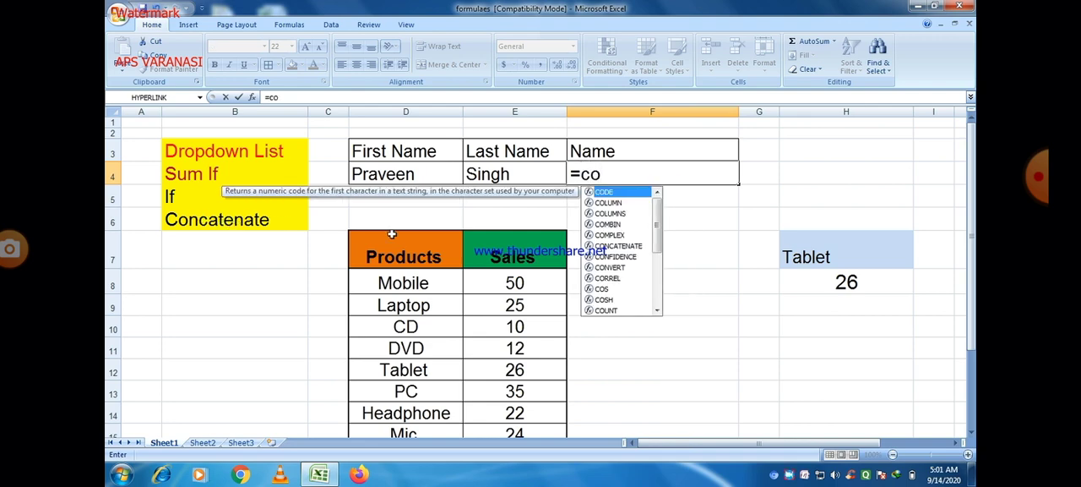
{"action": "type", "text": "n"}
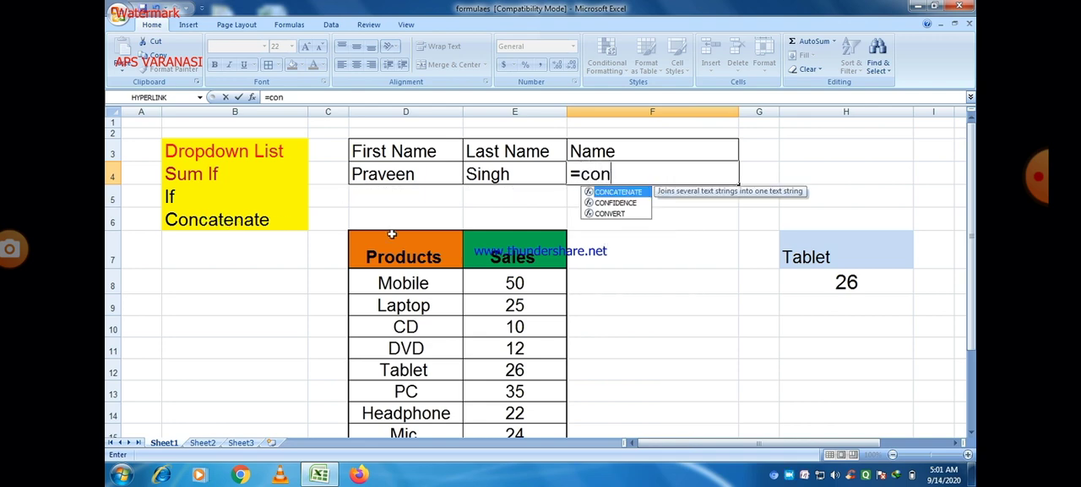
{"action": "double_click", "coordinate": [625, 193]}
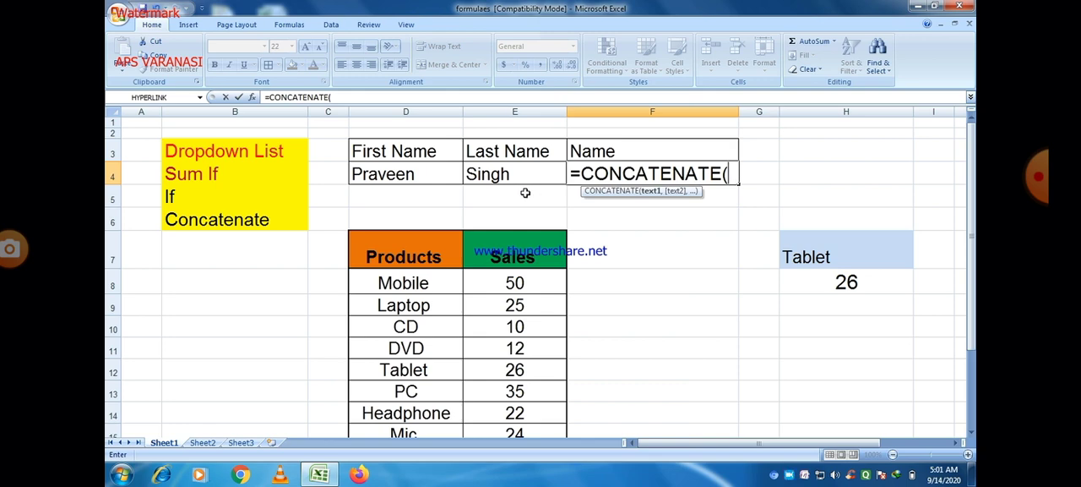
{"action": "left_click", "coordinate": [412, 174]}
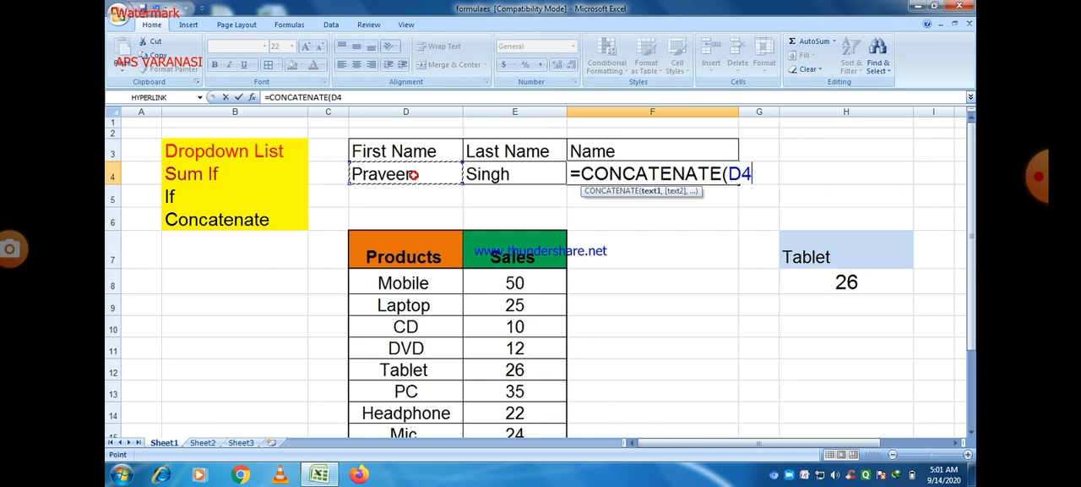
{"action": "type", "text": ","}
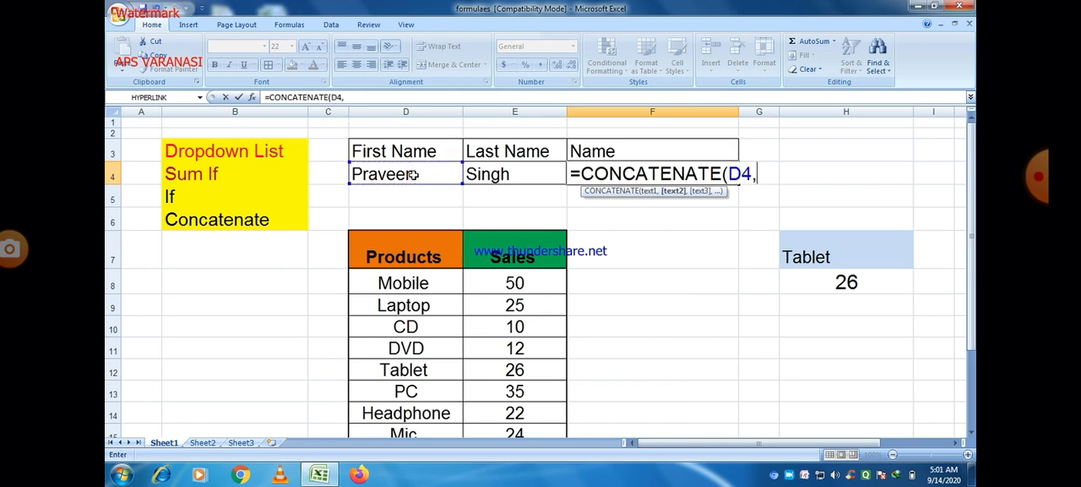
{"action": "left_click", "coordinate": [508, 174]}
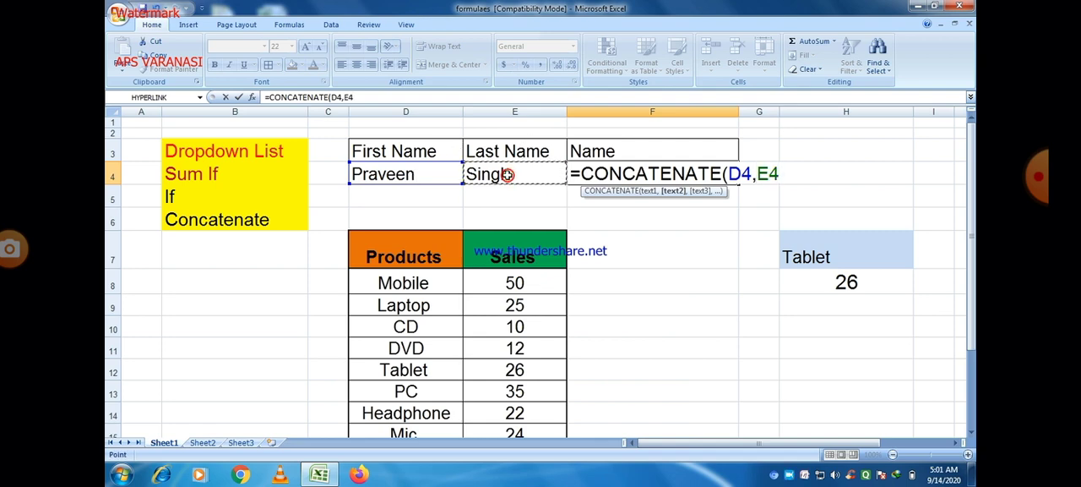
{"action": "type", "text": ")"}
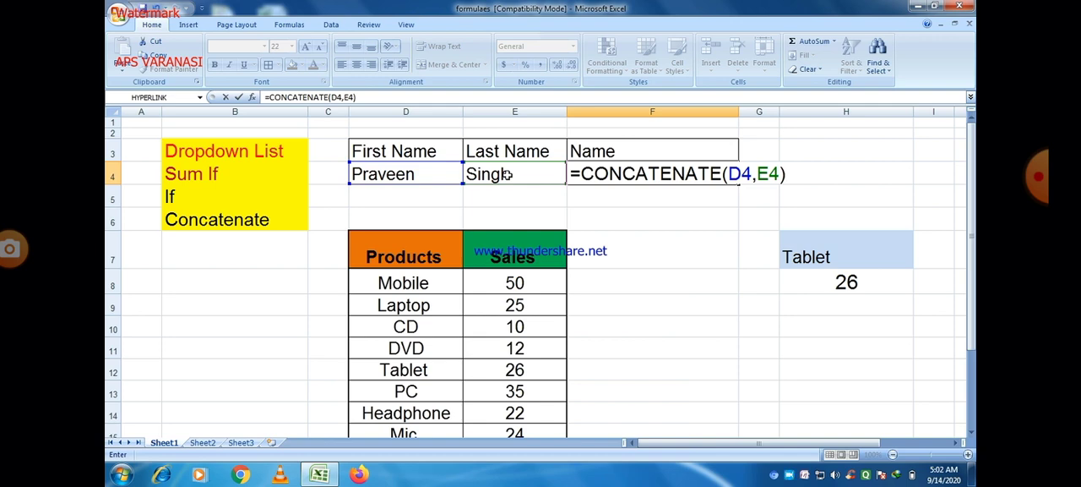
{"action": "key", "text": "Tab"}
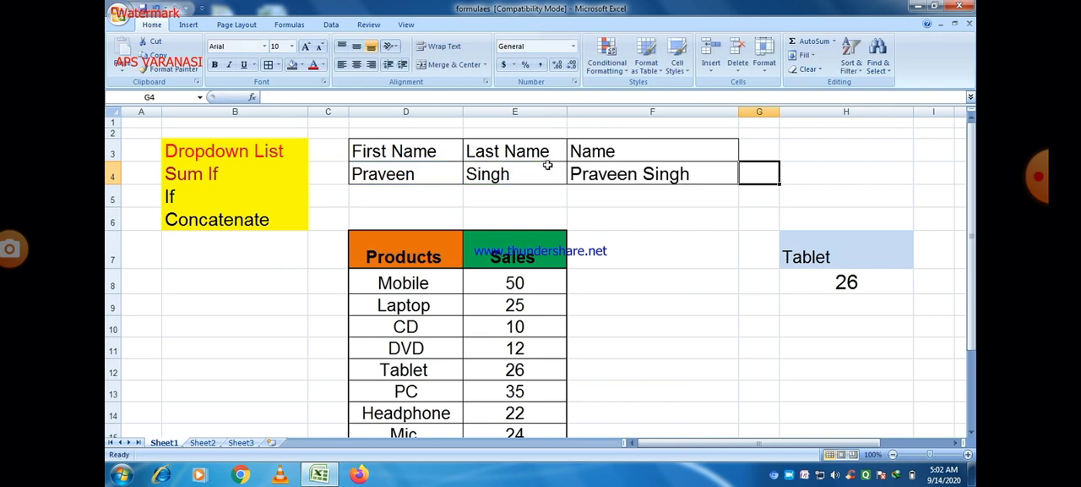
{"action": "left_click", "coordinate": [643, 173]}
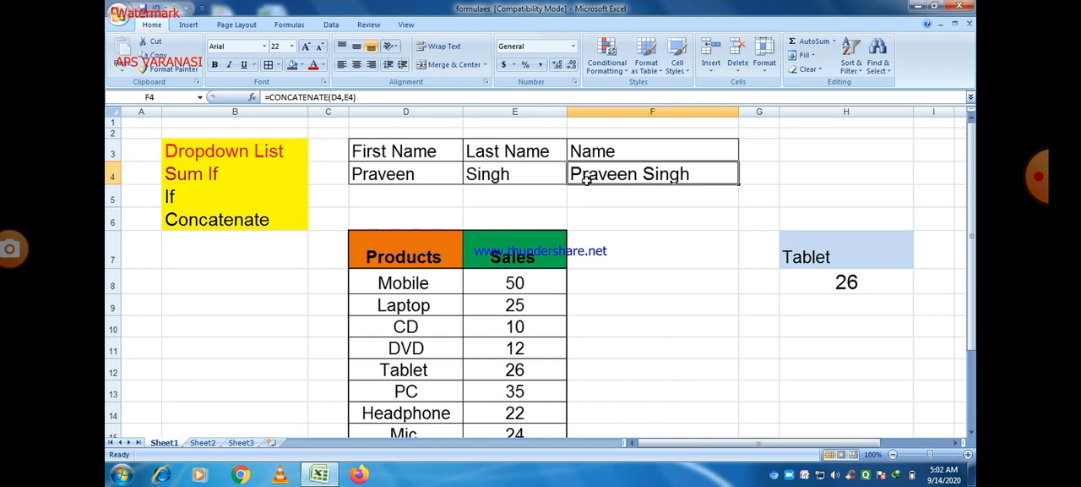
Delete the trailing space after the first name in D4 to show its effect on the joined name
{"action": "double_click", "coordinate": [426, 176]}
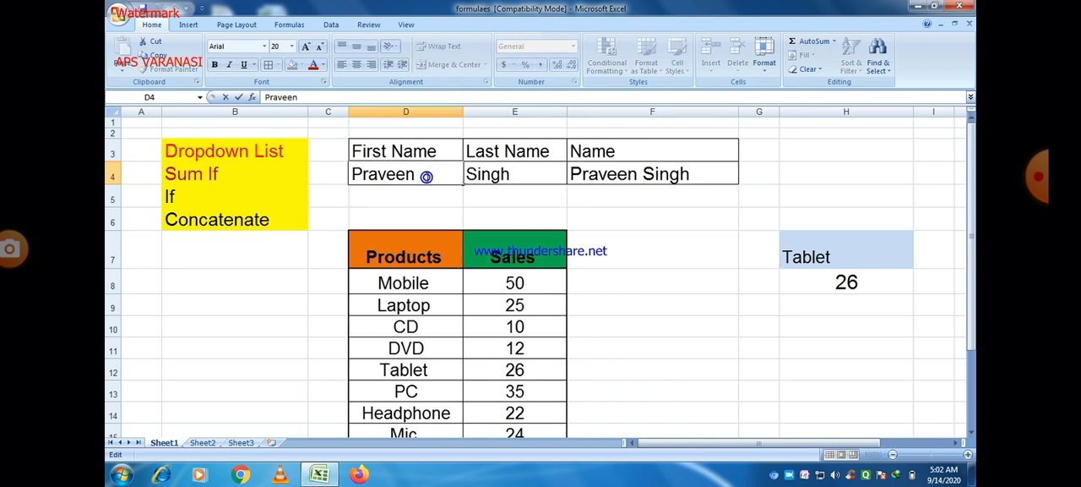
{"action": "key", "text": "BackSpace"}
{"action": "key", "text": "Tab"}
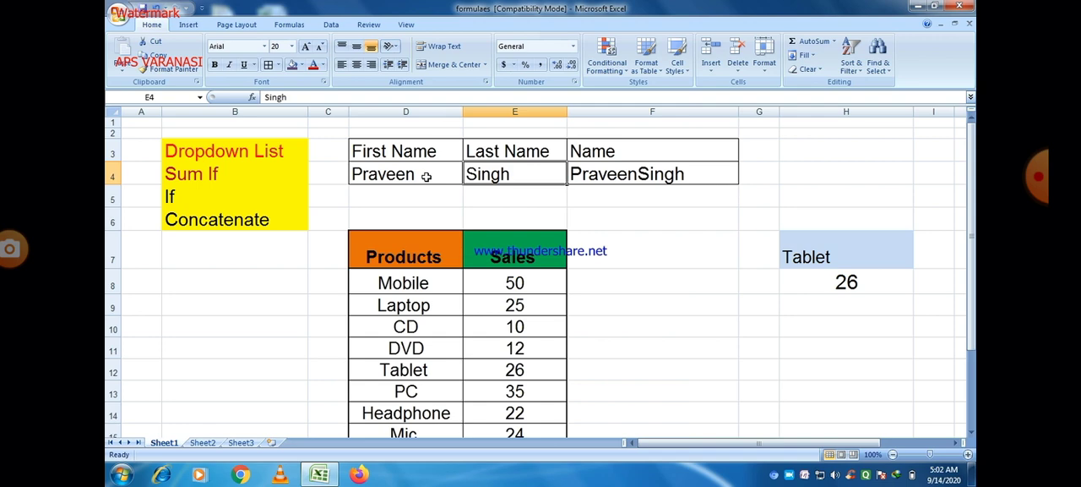
Add extra spaces after the first name in D4 and before the last name in E4
{"action": "double_click", "coordinate": [421, 174]}
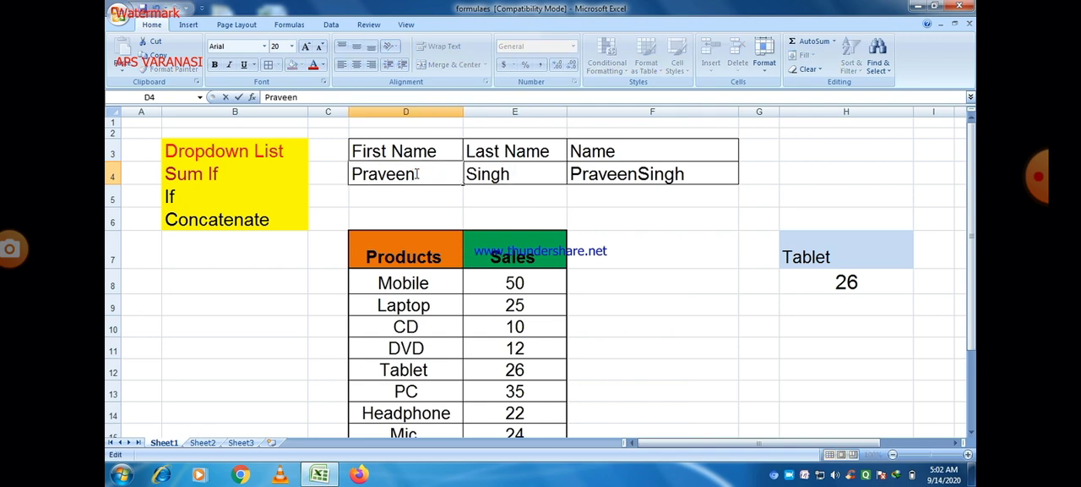
{"action": "key", "text": "Tab"}
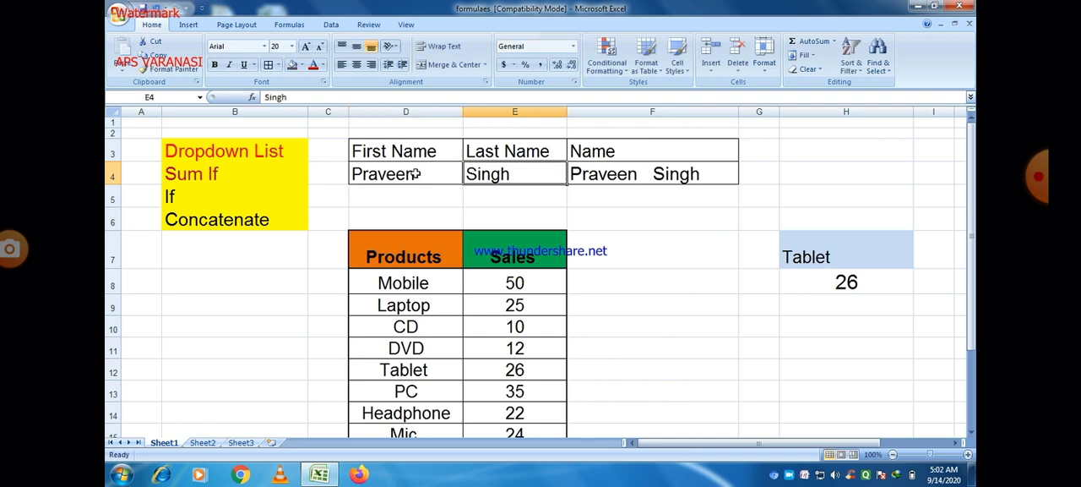
{"action": "double_click", "coordinate": [469, 173]}
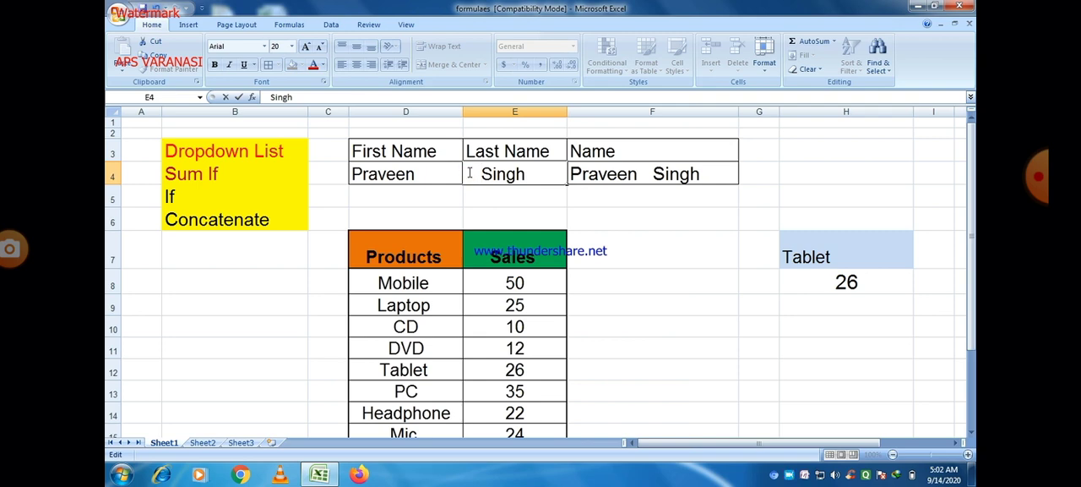
{"action": "key", "text": "Tab"}
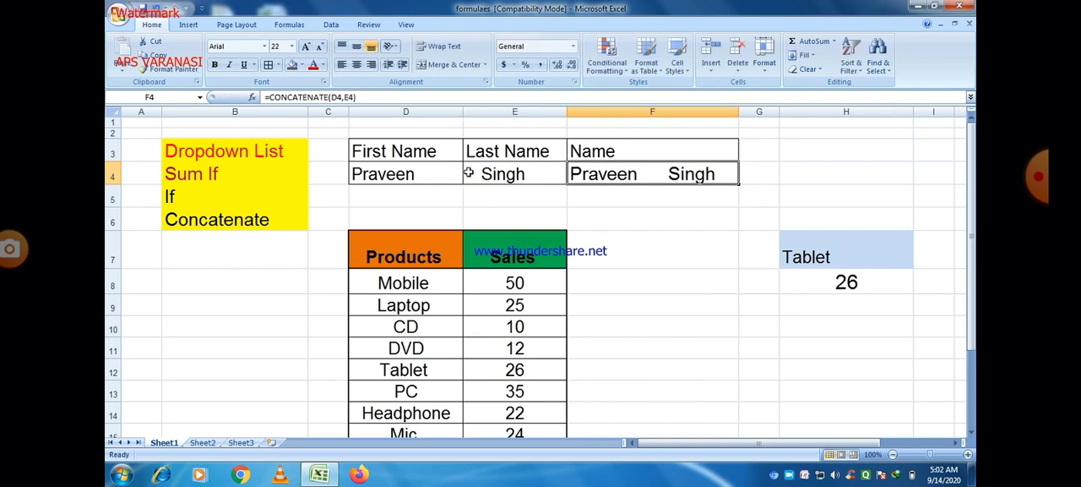
Reduce the spaces after the first name in D4 to one and remove the leading spaces from E4
{"action": "double_click", "coordinate": [425, 175]}
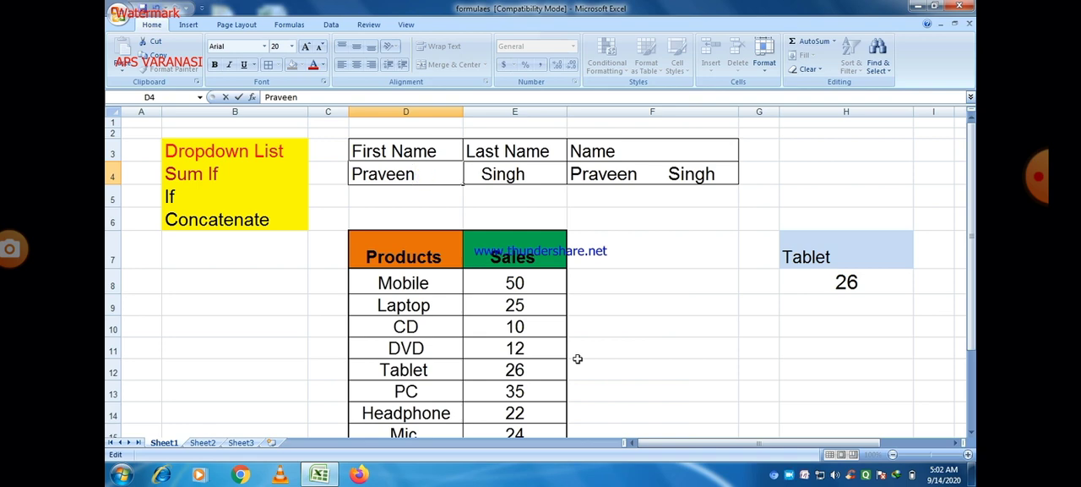
{"action": "key", "text": "Tab"}
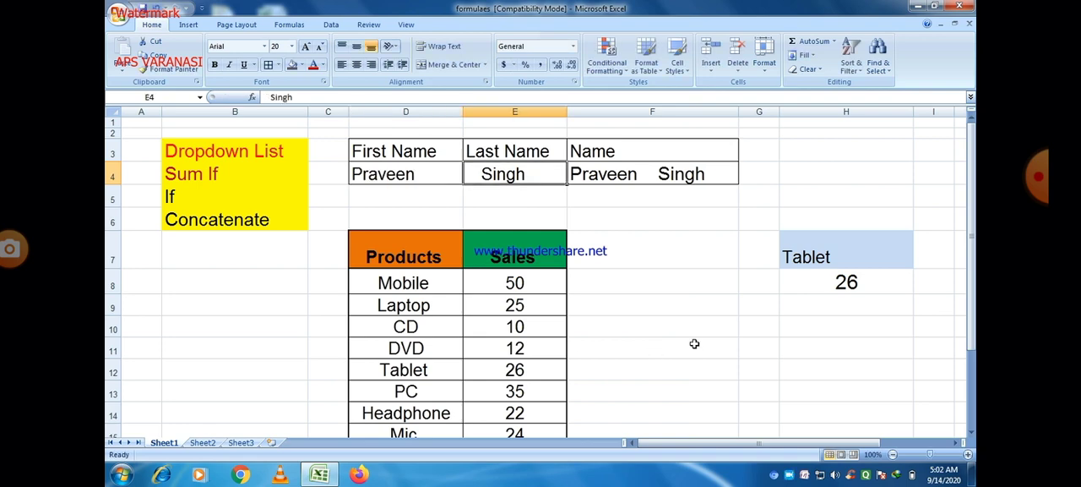
{"action": "double_click", "coordinate": [481, 172]}
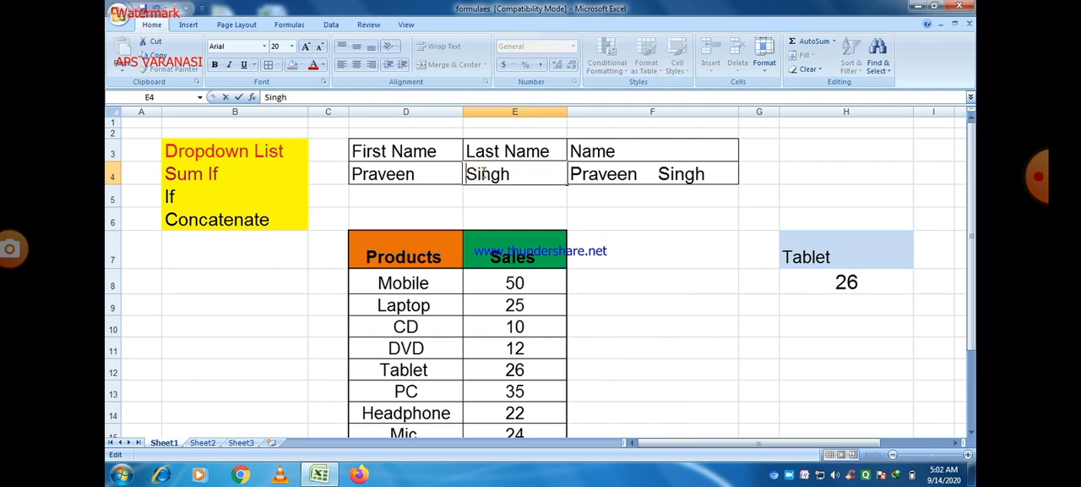
{"action": "left_click", "coordinate": [541, 217]}
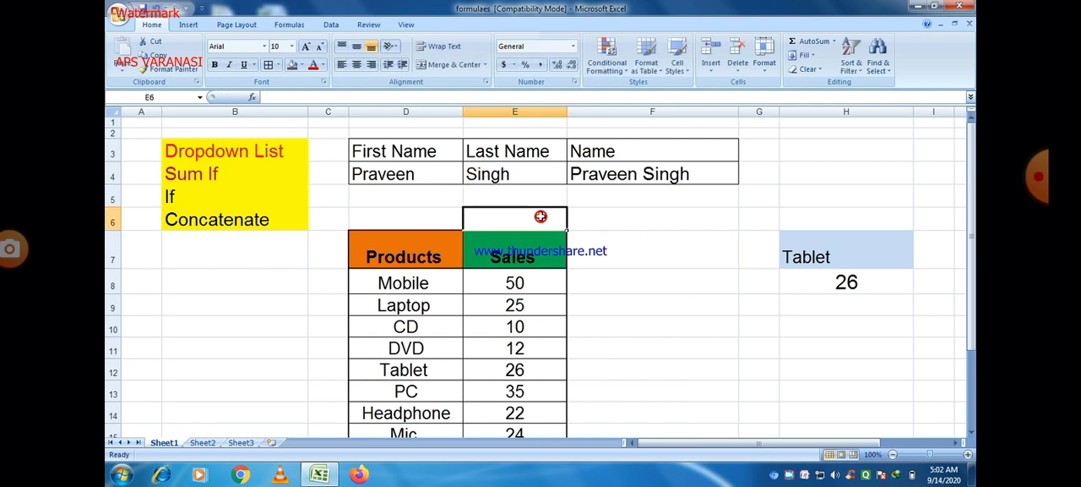
Remove the remaining trailing space from the first name in D4
{"action": "left_click", "coordinate": [423, 175]}
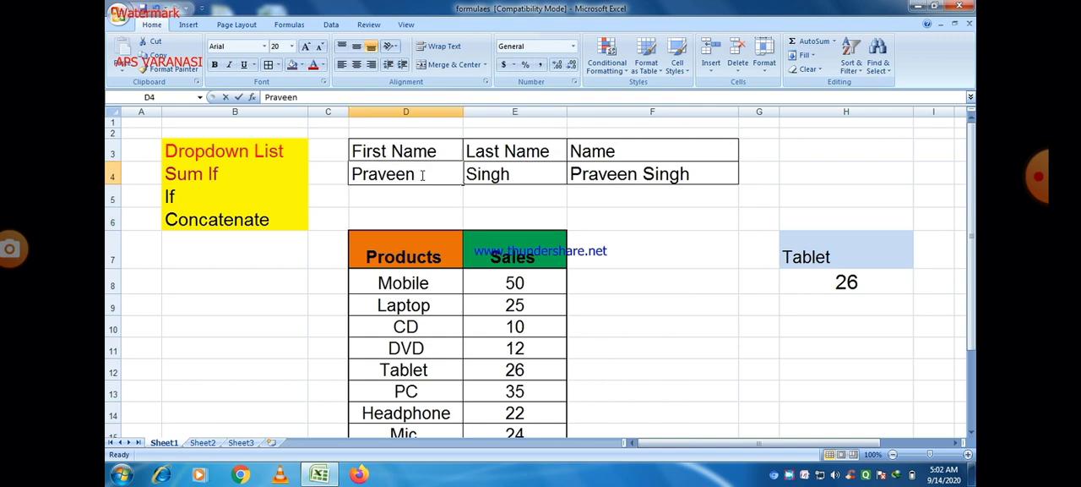
{"action": "double_click", "coordinate": [423, 175]}
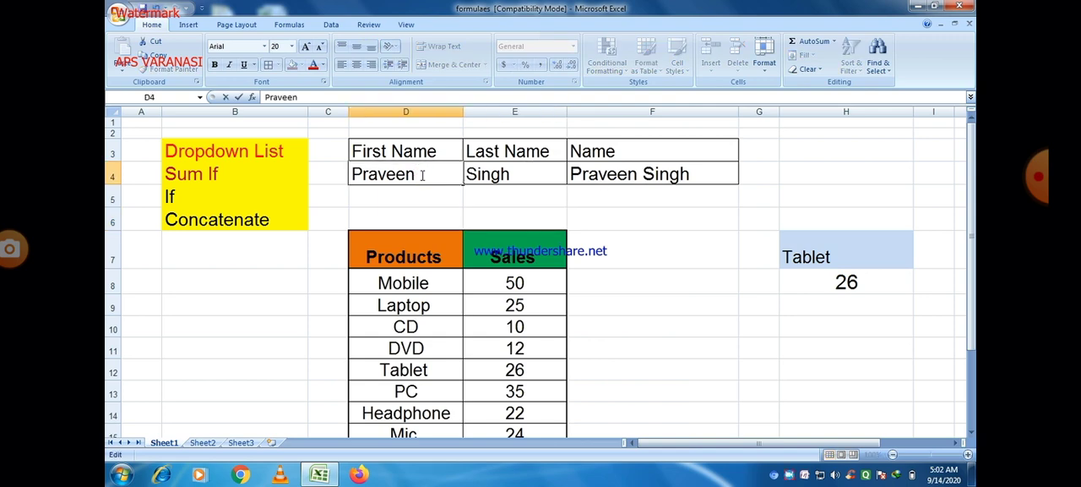
{"action": "key", "text": "BackSpace"}
{"action": "key", "text": "Tab"}
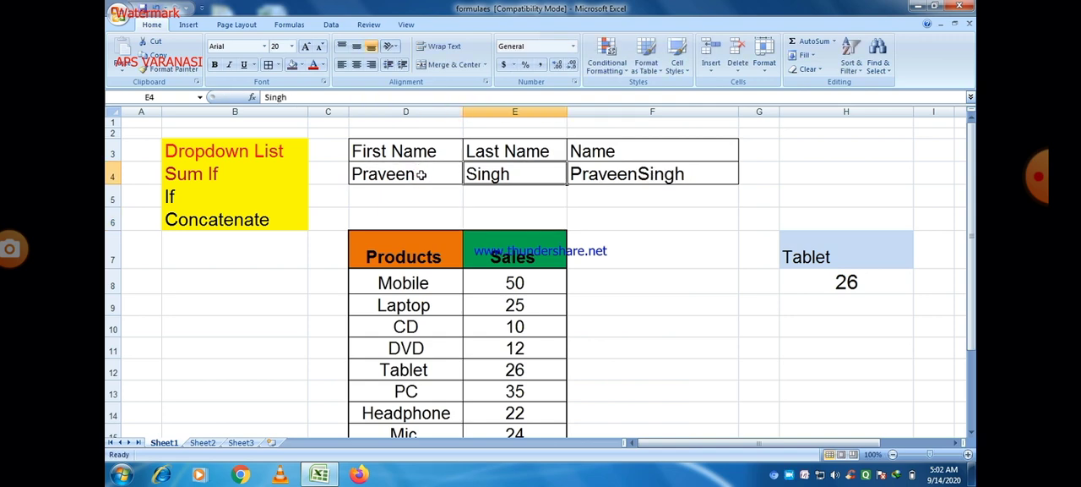
Insert a quoted blank-space text between D4 and E4 in the F4 formula and try to enter =CONCATENATE(D4," "E4)
{"action": "double_click", "coordinate": [634, 173]}
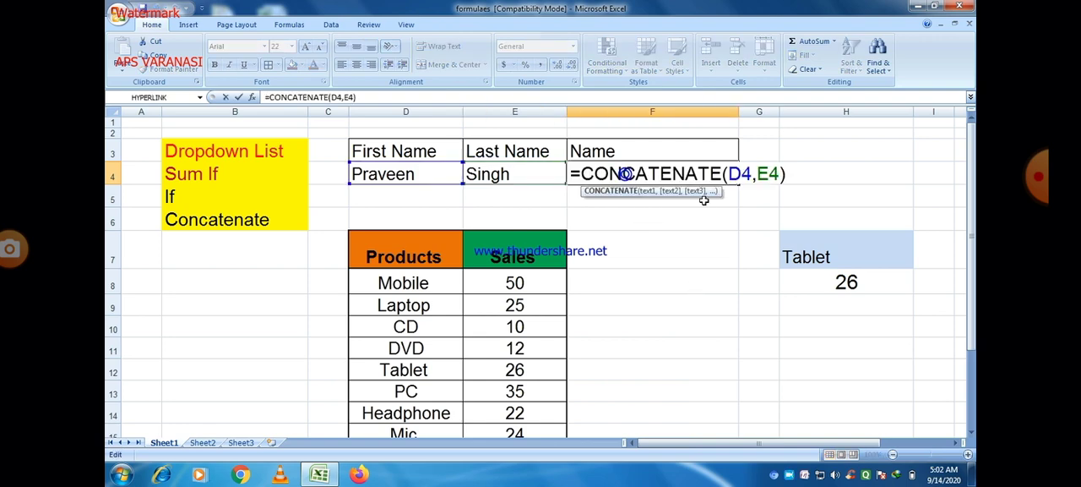
{"action": "left_click", "coordinate": [752, 173]}
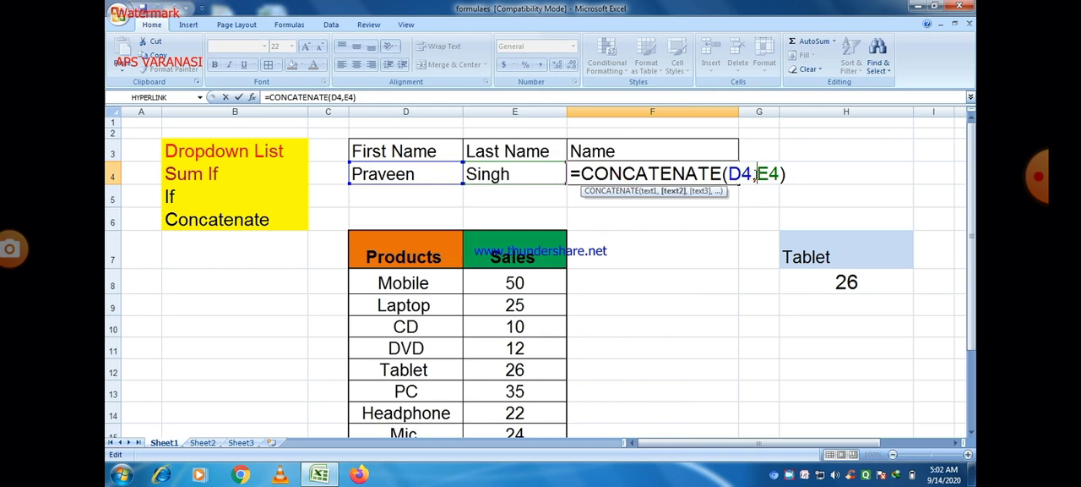
{"action": "type", "text": "\""}
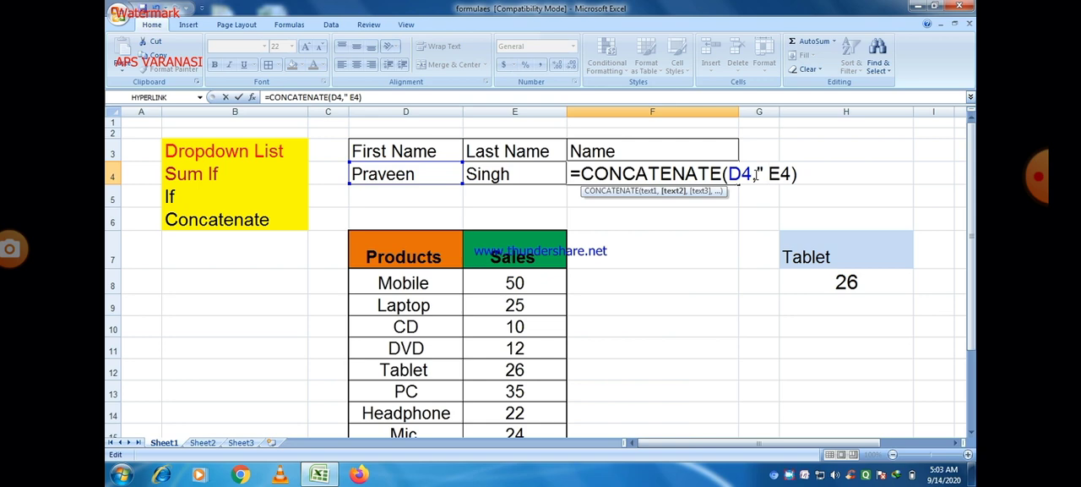
{"action": "type", "text": " \""}
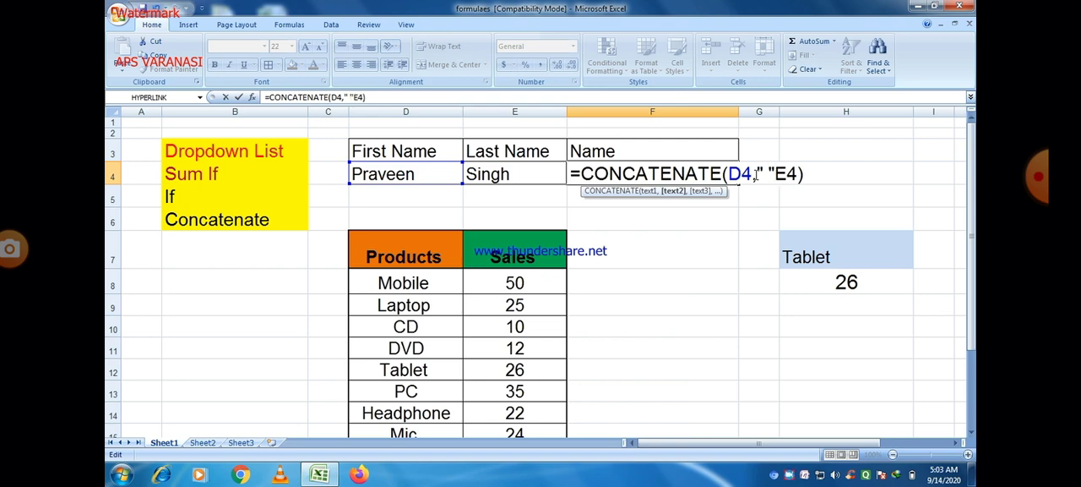
{"action": "type", "text": ","}
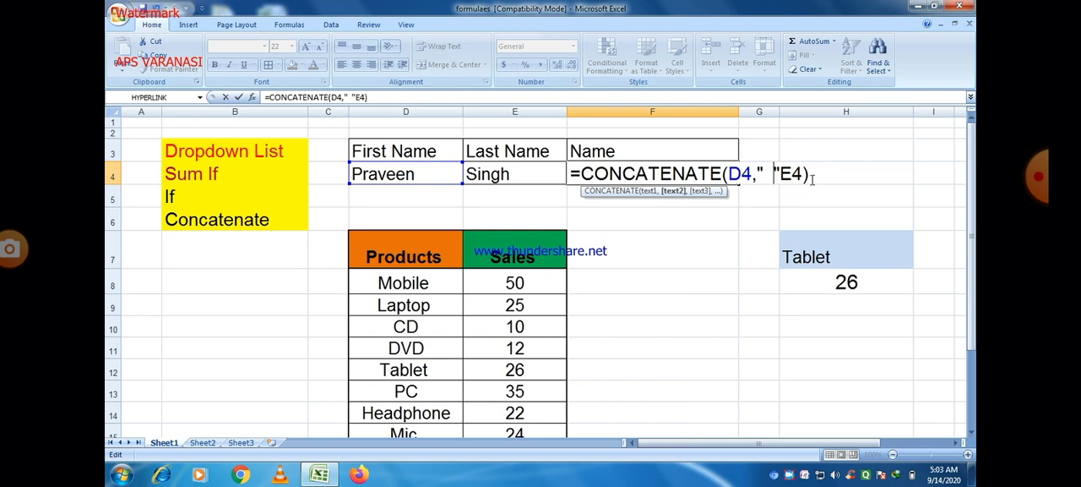
{"action": "left_click", "coordinate": [810, 179]}
{"action": "key", "text": "Return"}
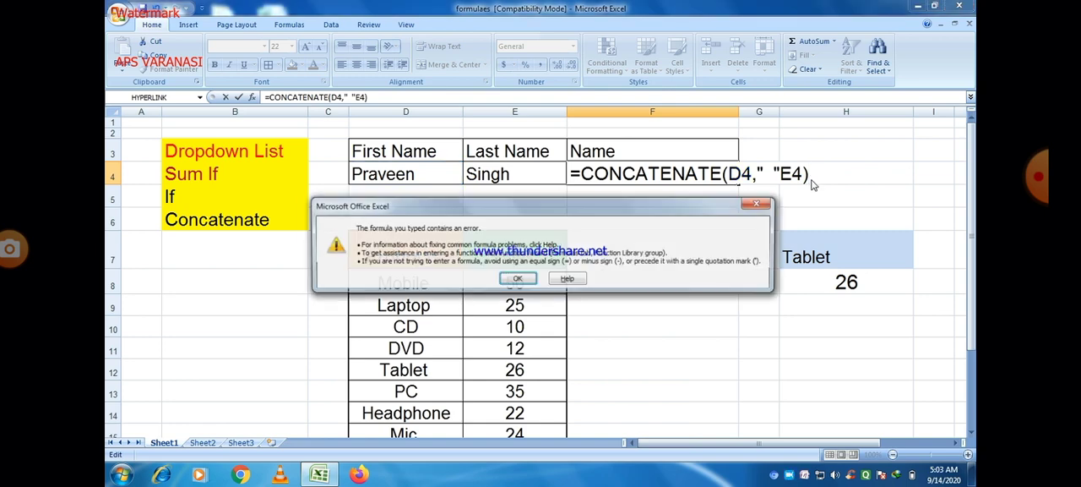
Add the missing comma before E4 so that F4 contains =CONCATENATE(D4," ",E4)
{"action": "left_click", "coordinate": [758, 204]}
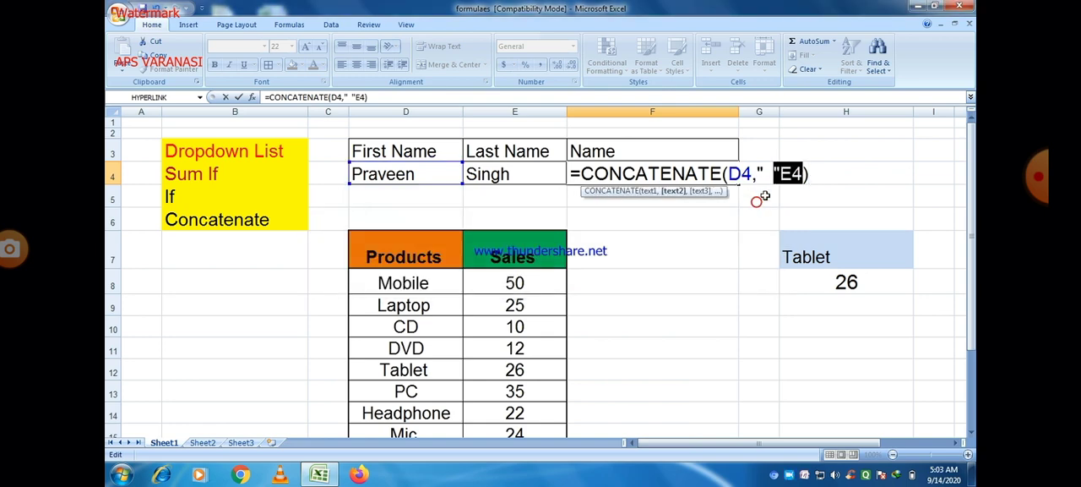
{"action": "left_click", "coordinate": [764, 173]}
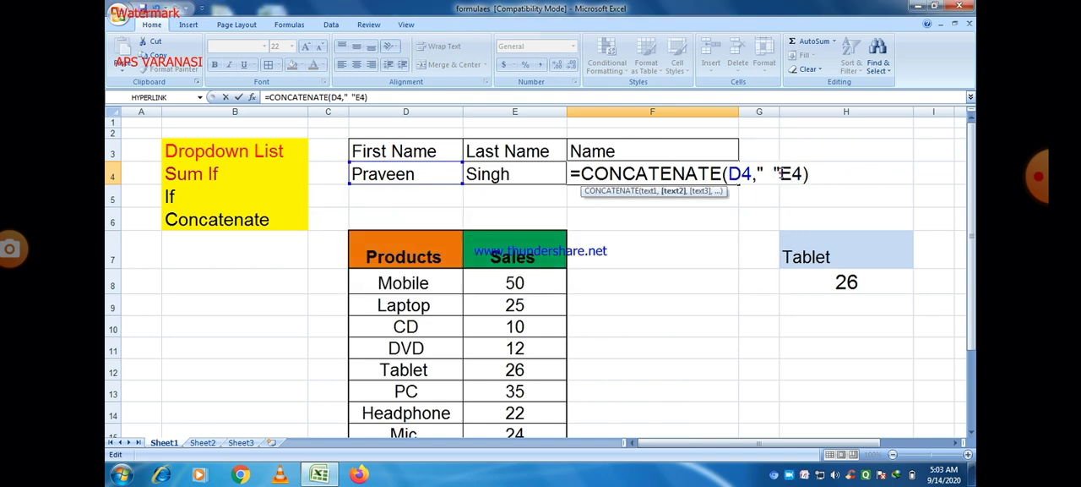
{"action": "left_click", "coordinate": [779, 174]}
{"action": "type", "text": ","}
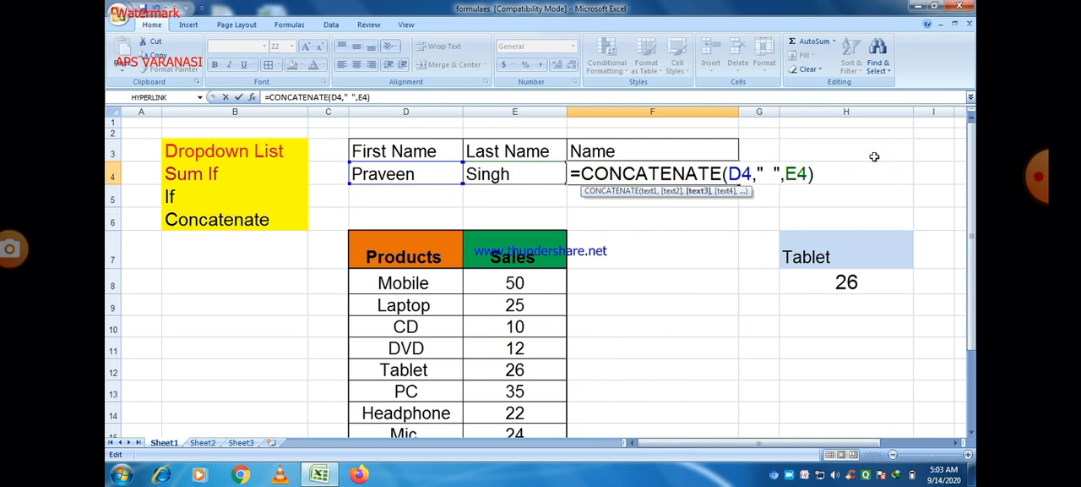
{"action": "key", "text": "Tab"}
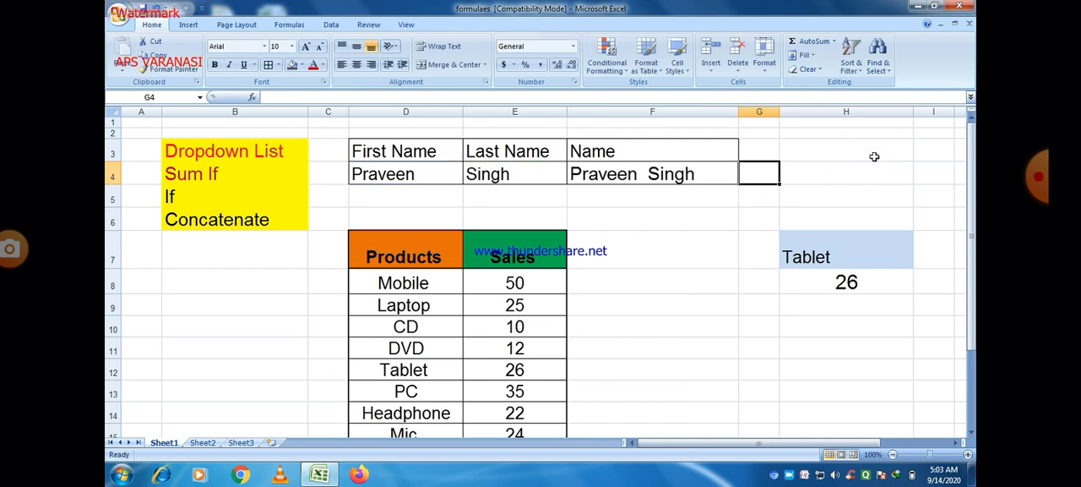
{"action": "left_click", "coordinate": [666, 167]}
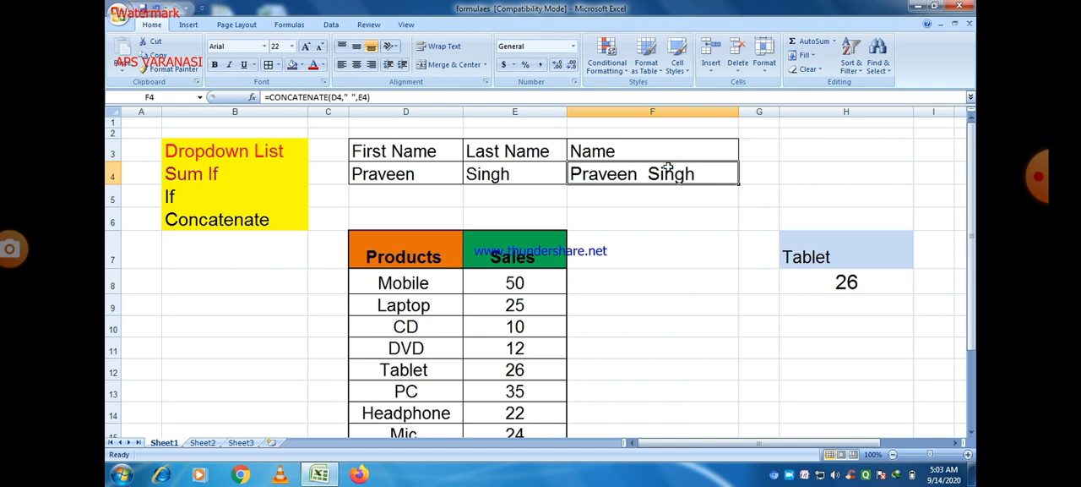
Examine the CONCATENATE formula in F4 and its space argument
{"action": "double_click", "coordinate": [668, 167]}
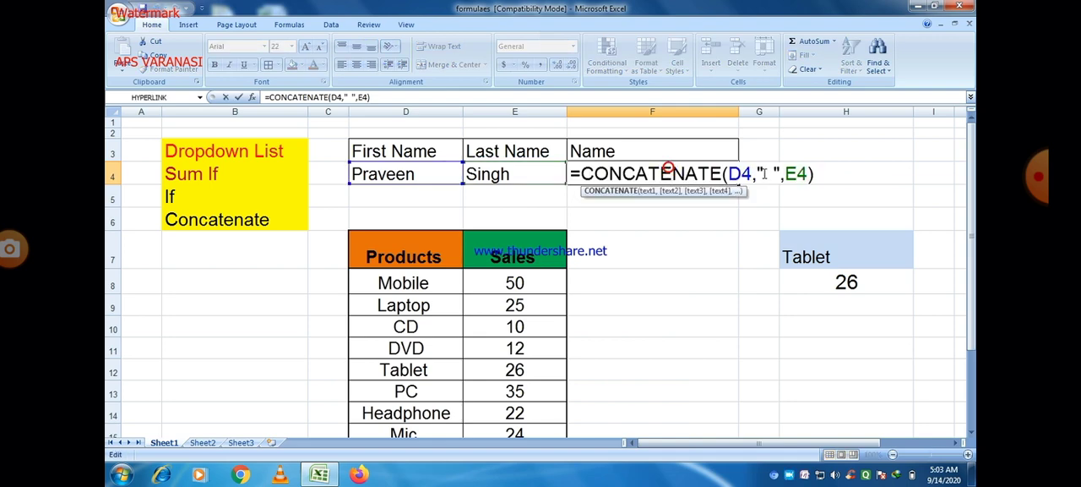
{"action": "key", "text": "Tab"}
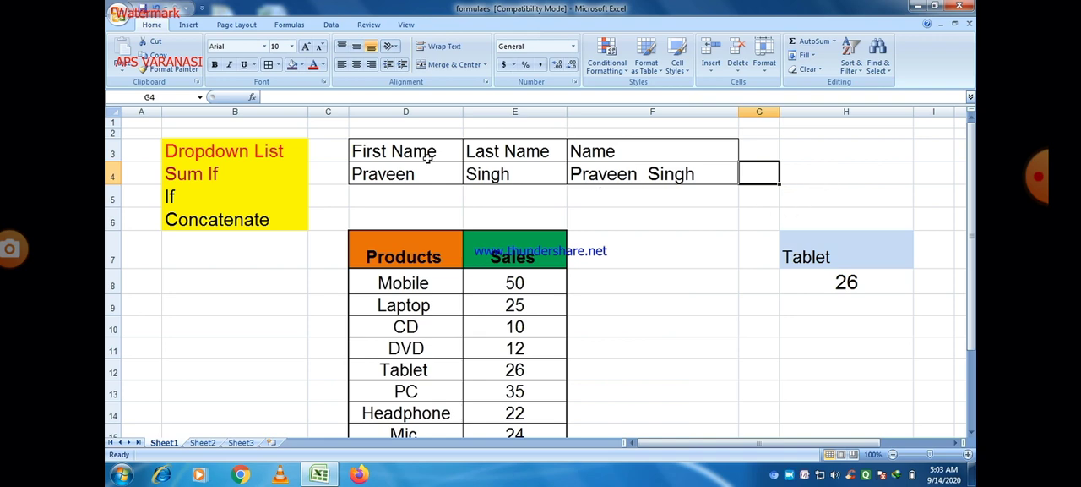
Fill the header cells D3:F3 with the standard Orange colour and widen column F
{"action": "left_click_drag", "start_coordinate": [358, 150], "coordinate": [608, 154]}
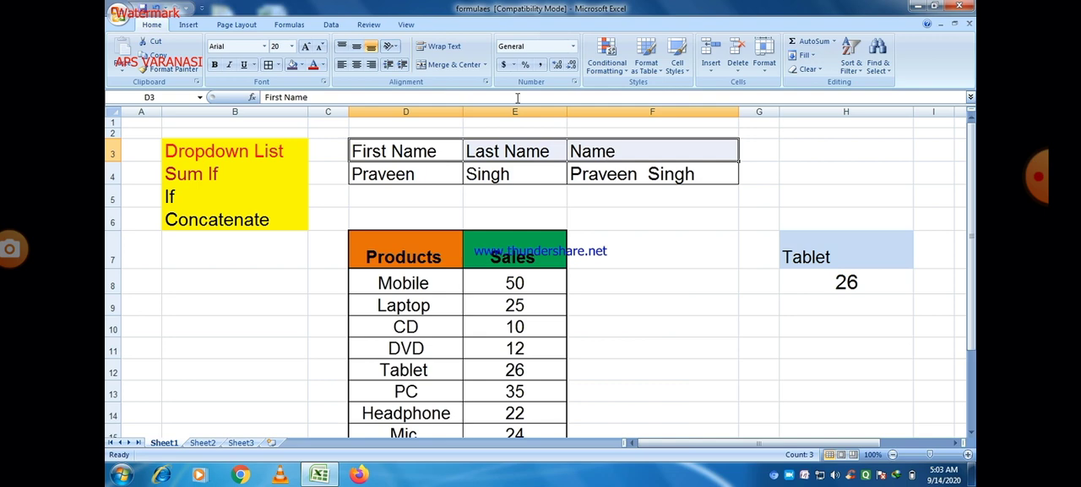
{"action": "left_click", "coordinate": [302, 66]}
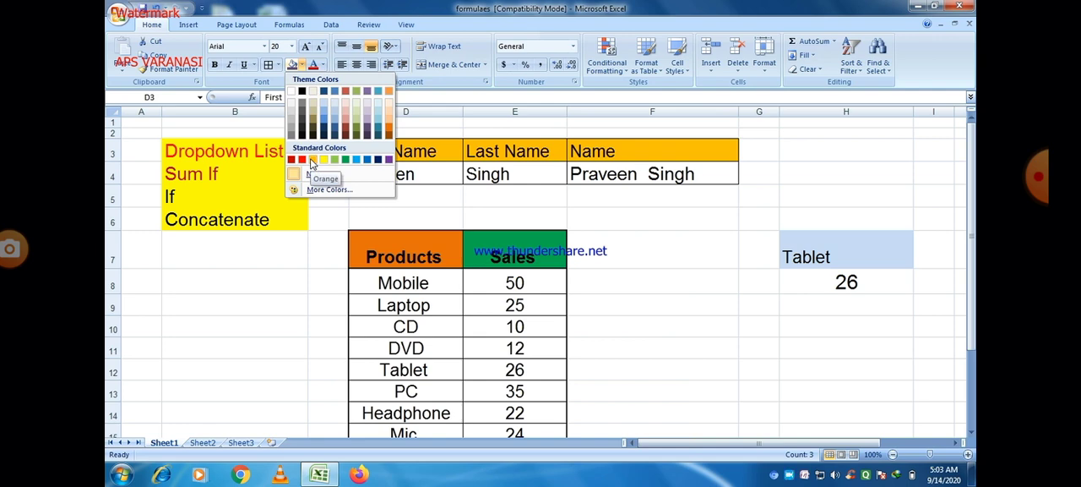
{"action": "left_click", "coordinate": [311, 161]}
{"action": "left_click", "coordinate": [720, 272]}
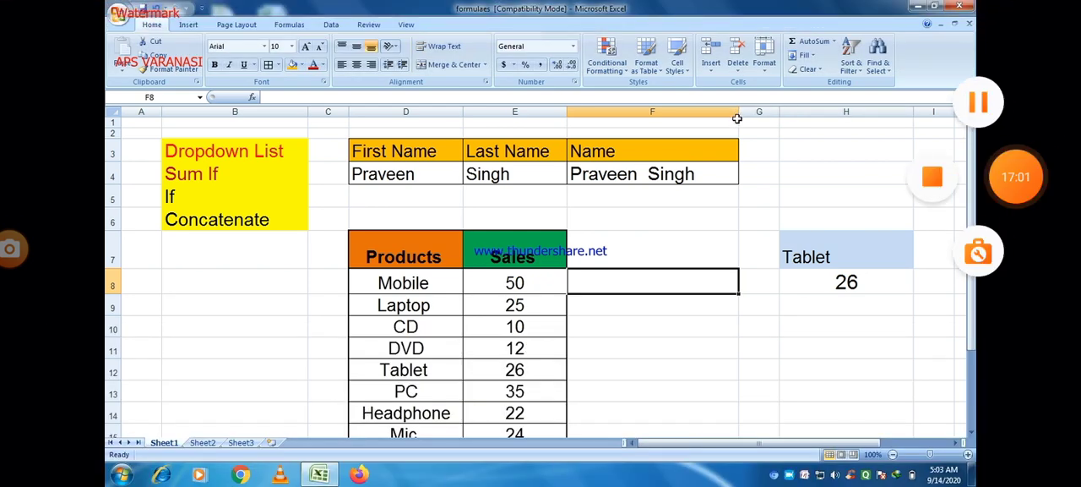
{"action": "left_click_drag", "start_coordinate": [739, 111], "coordinate": [740, 111]}
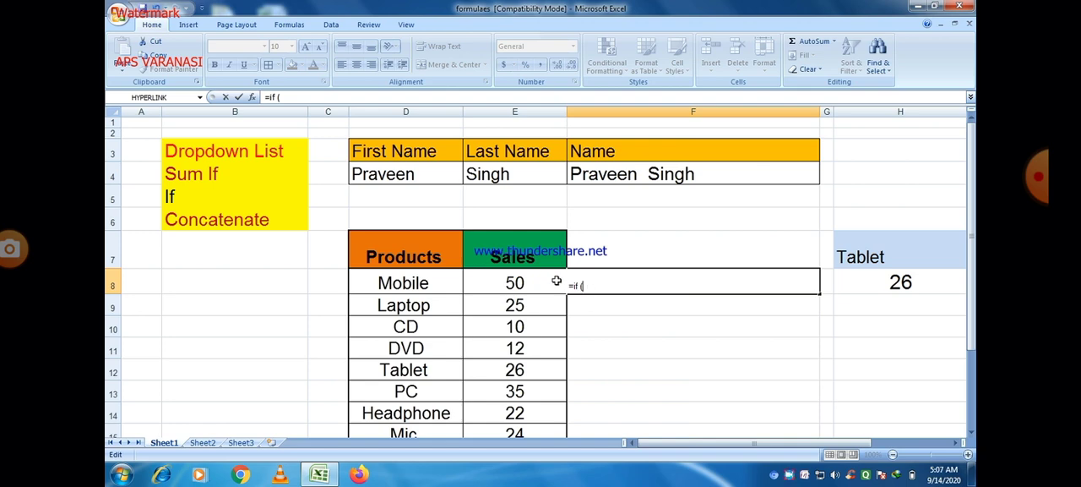
{"action": "left_click", "coordinate": [496, 283]}
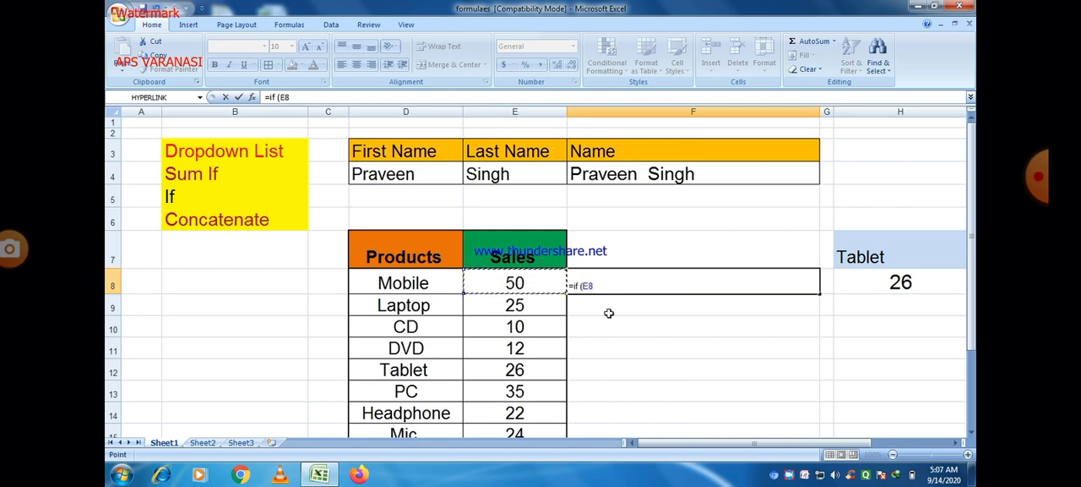
{"action": "type", "text": ">"}
{"action": "key", "text": "BackSpace"}
{"action": "key", "text": "BackSpace"}
{"action": "key", "text": "BackSpace"}
{"action": "key", "text": "BackSpace"}
{"action": "key", "text": "BackSpace"}
{"action": "key", "text": "BackSpace"}
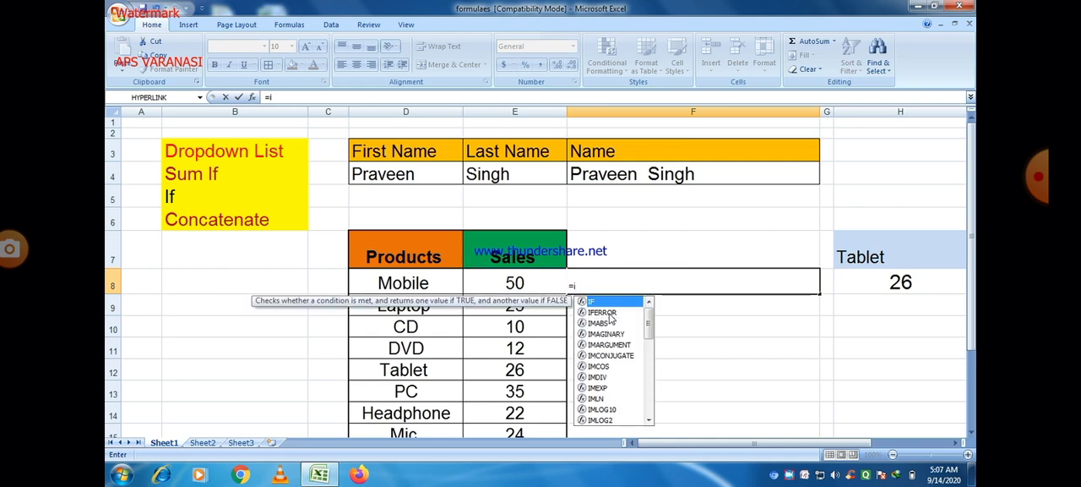
Start an IF formula in F8 with the logical test E8>30 on the Mobile sales value
{"action": "type", "text": "f"}
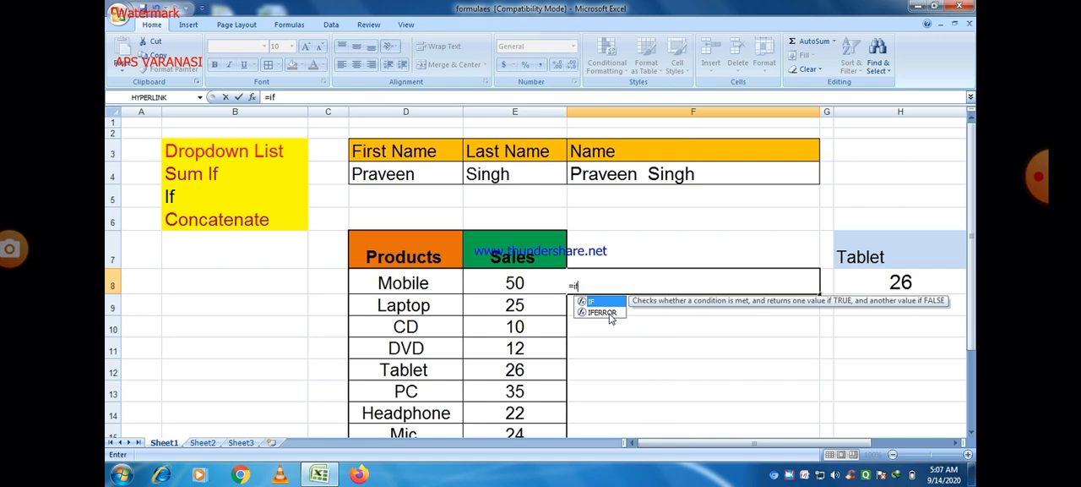
{"action": "double_click", "coordinate": [598, 302]}
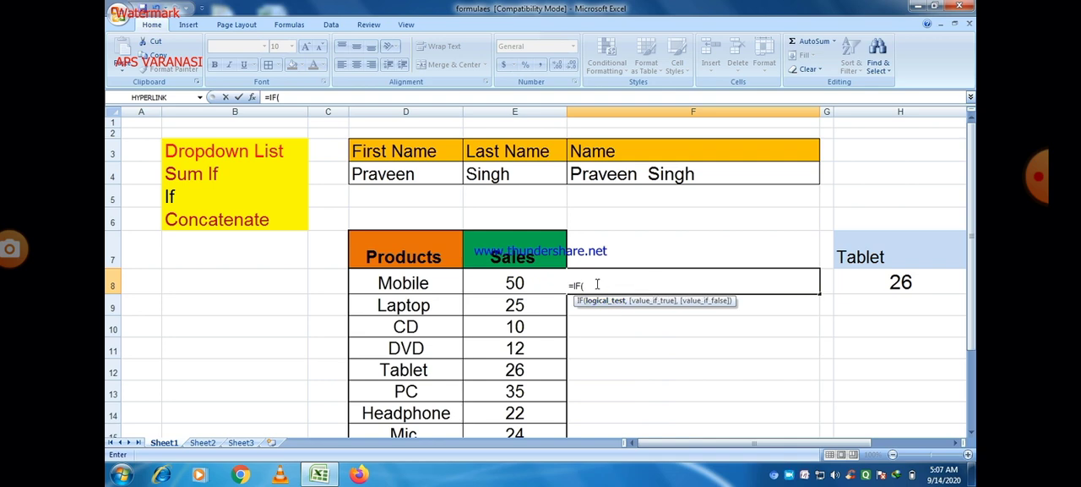
{"action": "left_click", "coordinate": [535, 282]}
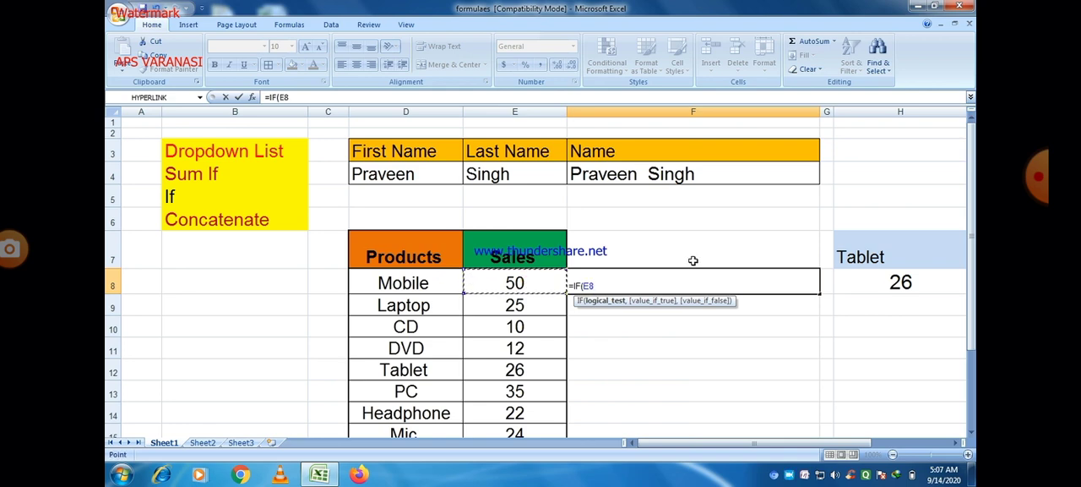
{"action": "type", "text": ">30"}
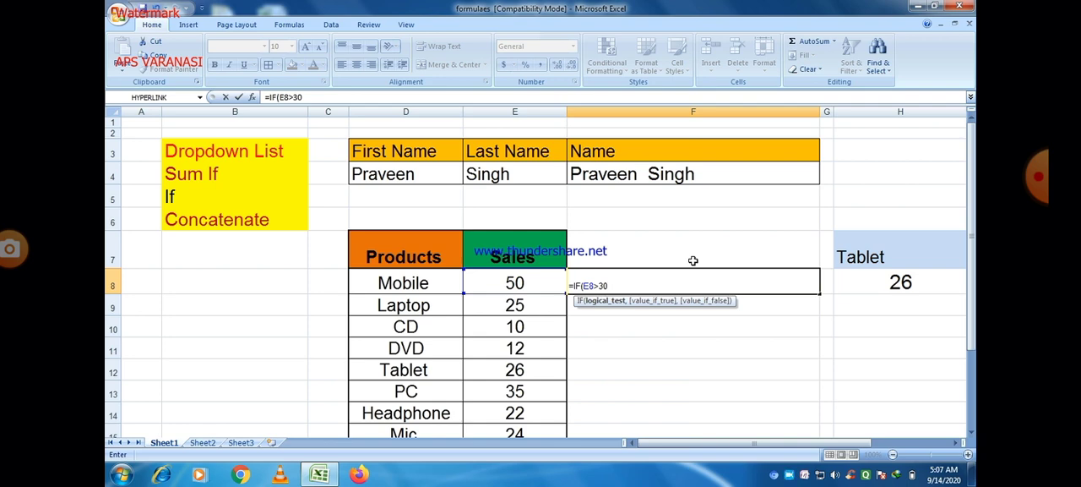
{"action": "type", "text": ","}
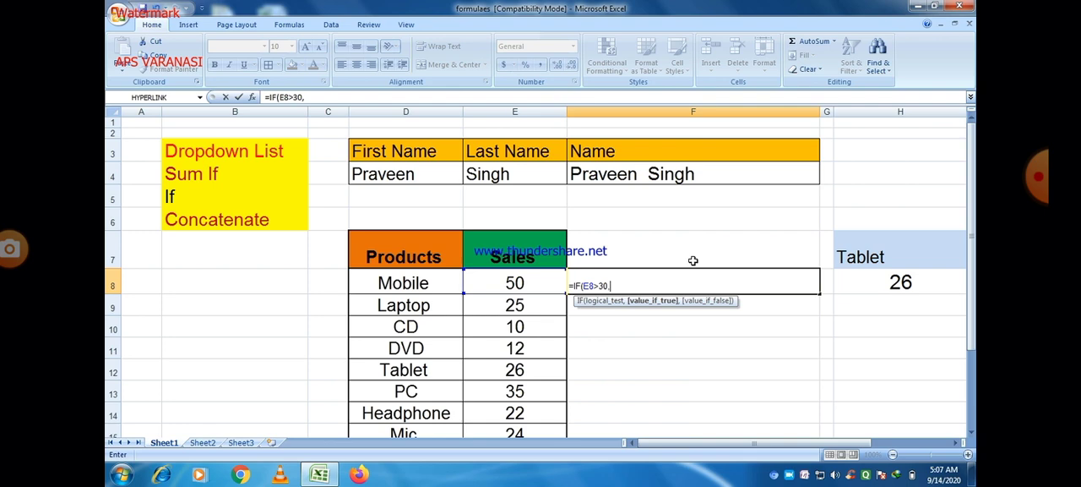
{"action": "type", "text": "\"GOOD\","}
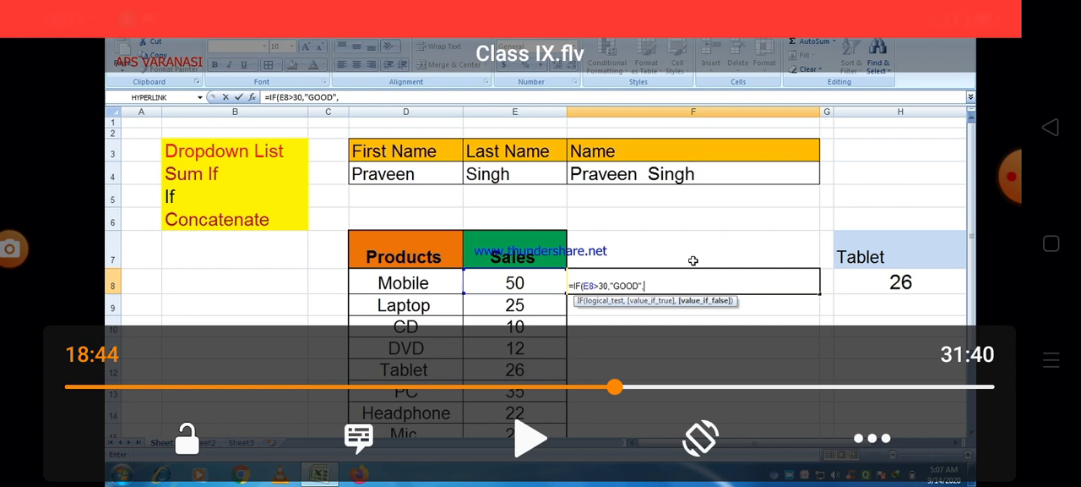
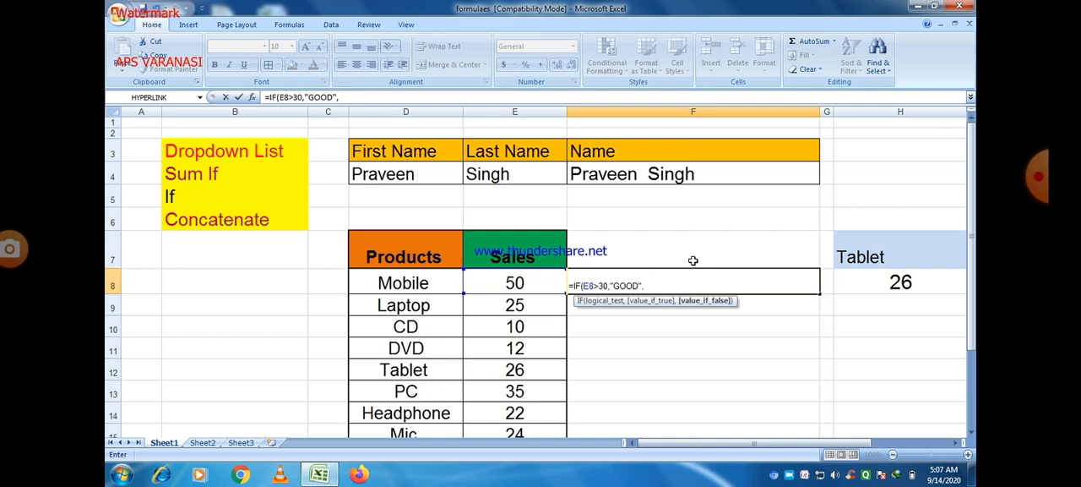
Complete the F8 formula with "POOR" as the value if false, giving =IF(E8>30,"GOOD","POOR")
{"action": "type", "text": "\"Poo"}
{"action": "key", "text": "BackSpace"}
{"action": "key", "text": "BackSpace"}
{"action": "type", "text": "OOR\""}
{"action": "key", "text": "Tab"}
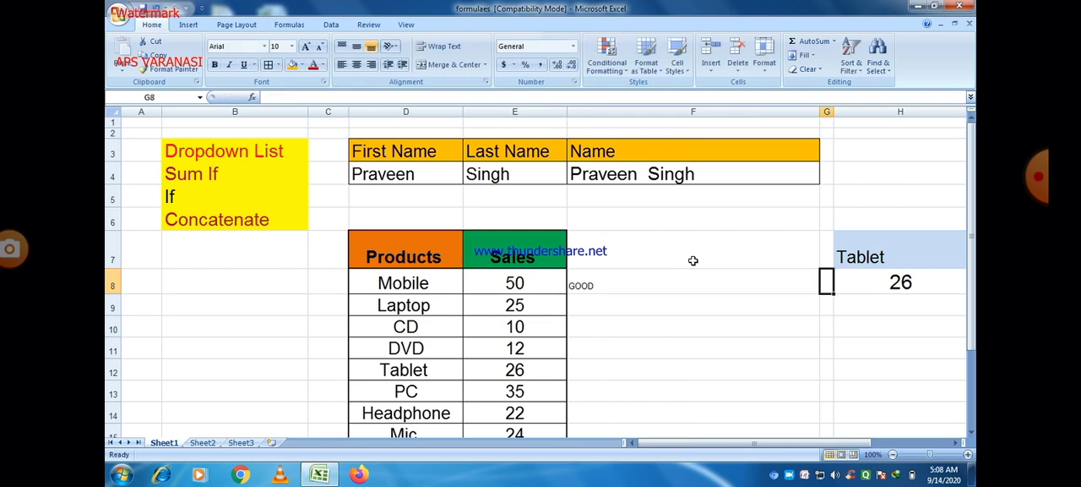
Enlarge the font of the rating in F8 to size 20
{"action": "left_click", "coordinate": [608, 285]}
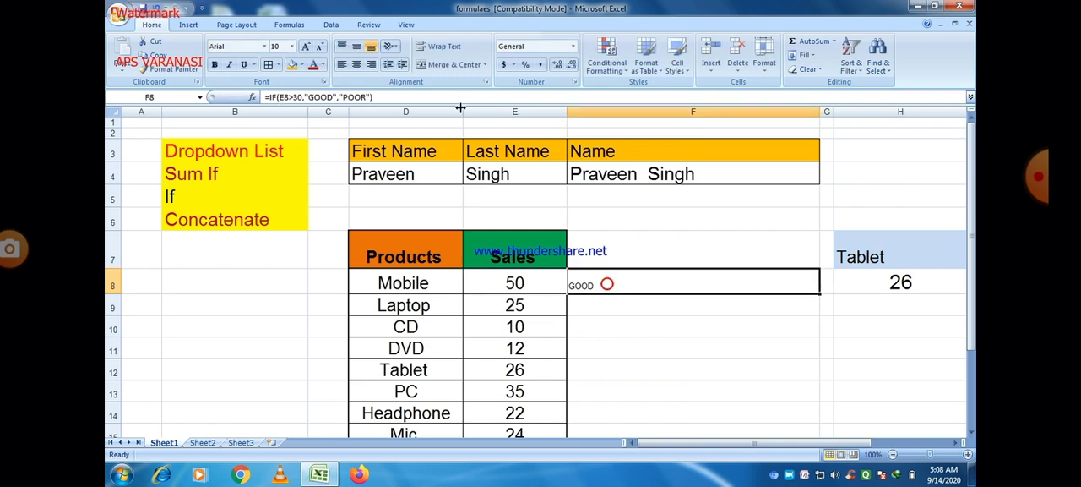
{"action": "left_click", "coordinate": [307, 46]}
{"action": "left_click", "coordinate": [306, 47]}
{"action": "left_click", "coordinate": [307, 46]}
{"action": "left_click", "coordinate": [307, 47]}
{"action": "left_click", "coordinate": [307, 46]}
{"action": "left_click", "coordinate": [306, 47]}
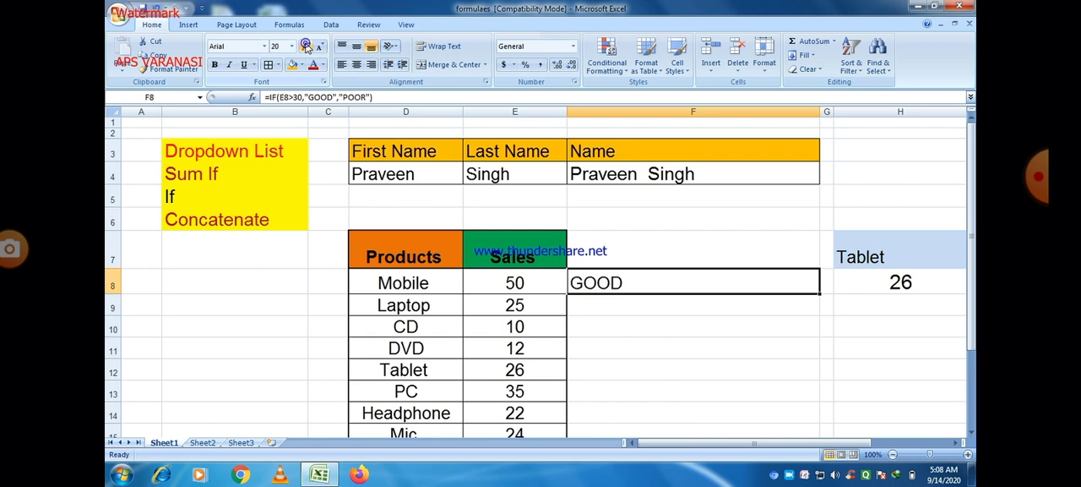
{"action": "left_click", "coordinate": [637, 363]}
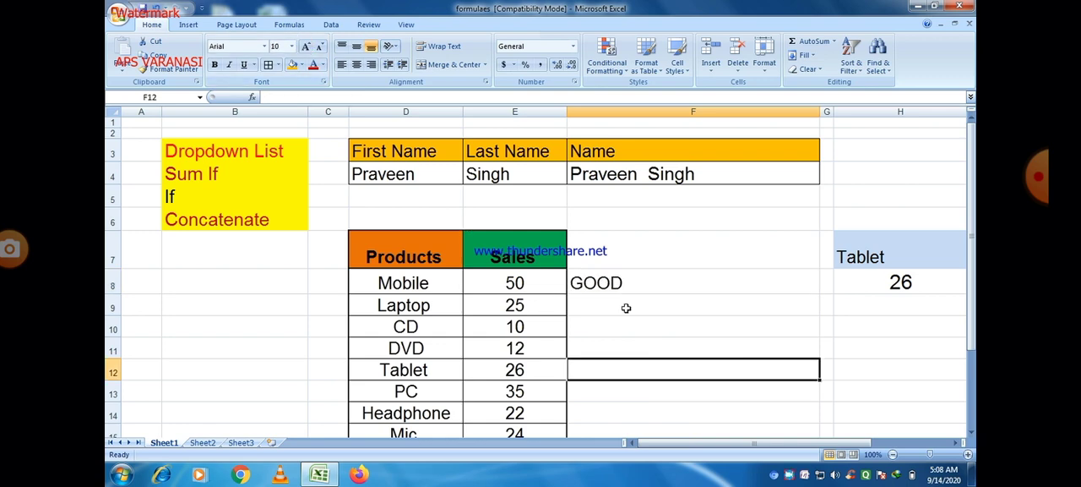
Examine the logical test E8>30 and the "GOOD" and "POOR" arguments of the IF formula in F8
{"action": "double_click", "coordinate": [596, 280]}
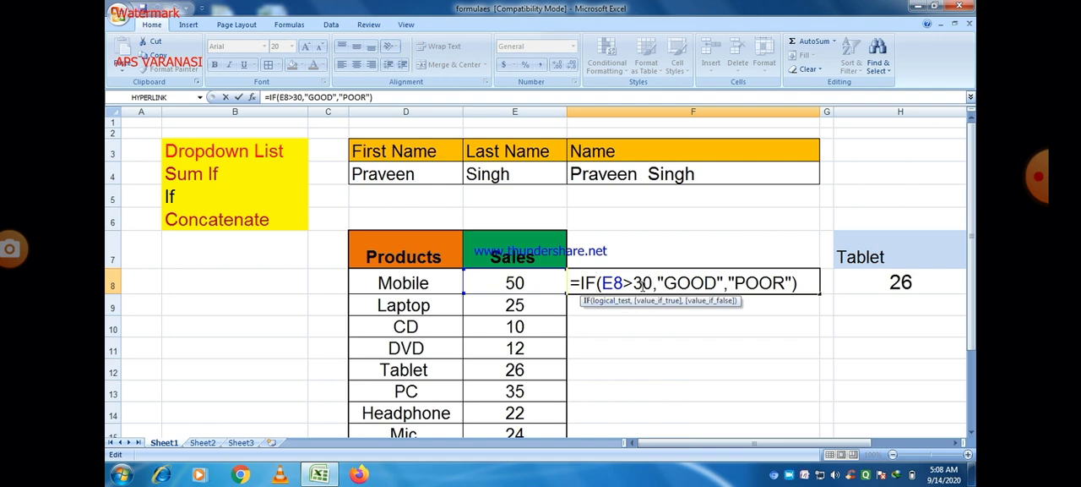
{"action": "left_click_drag", "start_coordinate": [651, 283], "coordinate": [605, 285]}
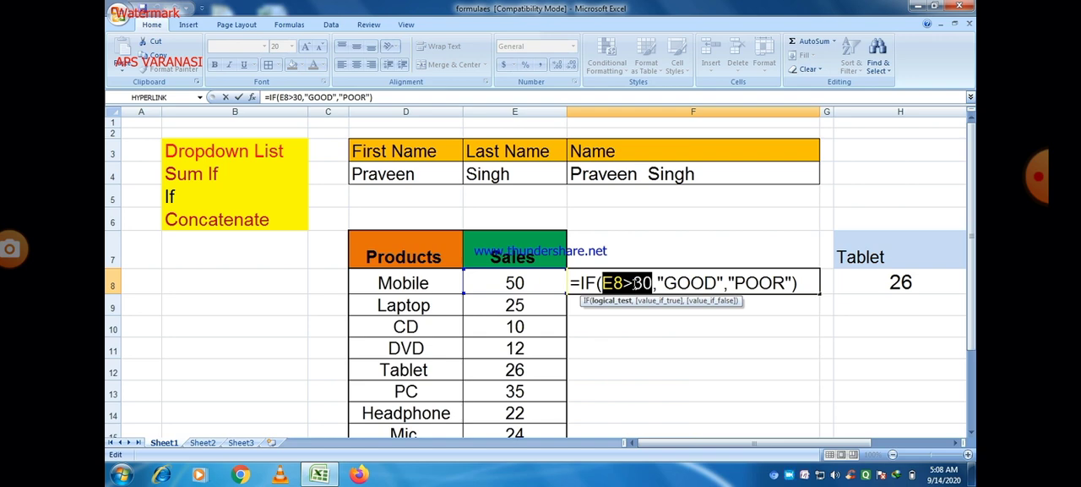
{"action": "left_click", "coordinate": [635, 283]}
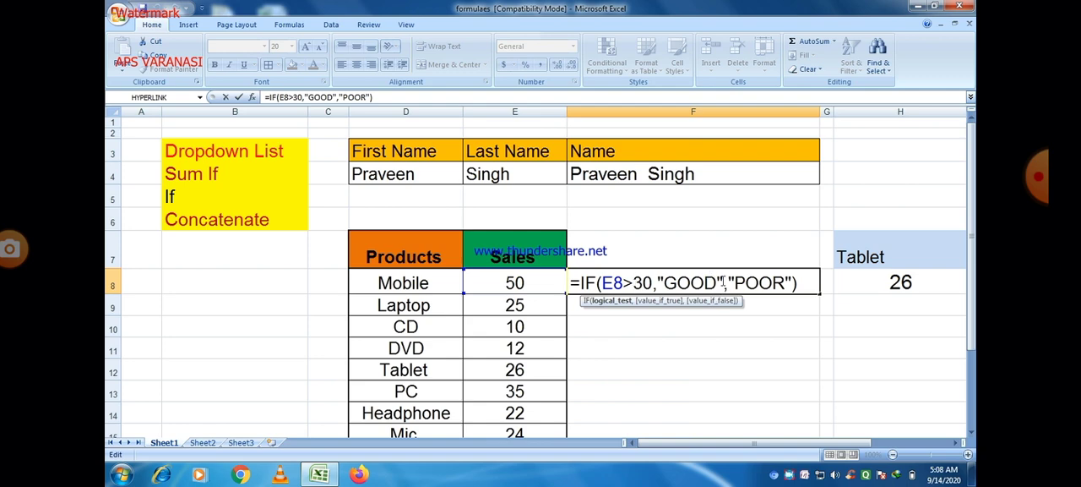
{"action": "left_click_drag", "start_coordinate": [691, 282], "coordinate": [658, 283]}
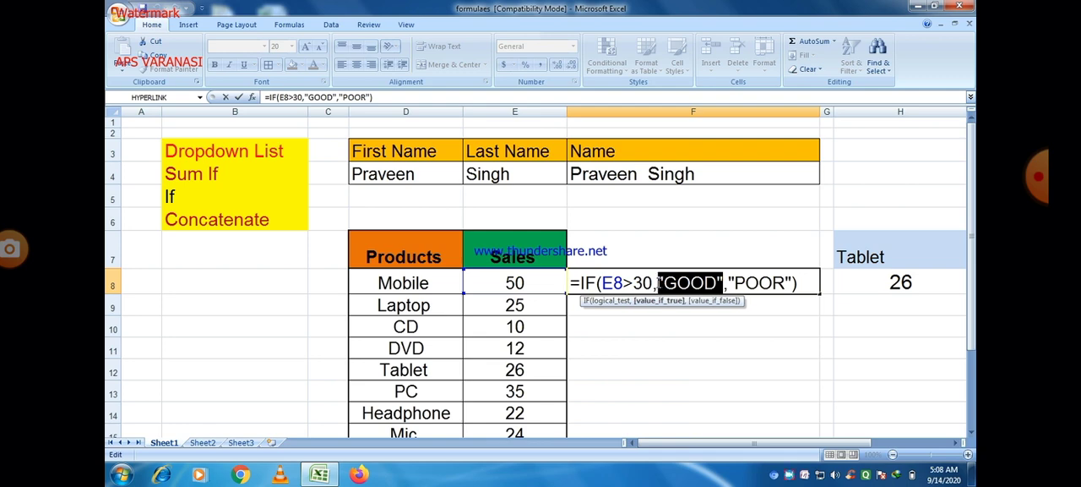
{"action": "left_click_drag", "start_coordinate": [794, 282], "coordinate": [729, 282]}
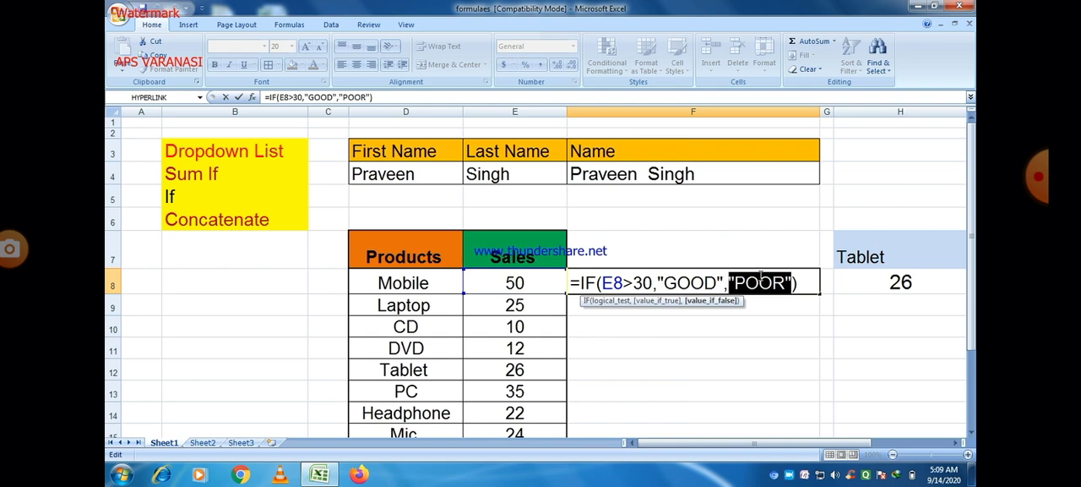
{"action": "left_click", "coordinate": [760, 306]}
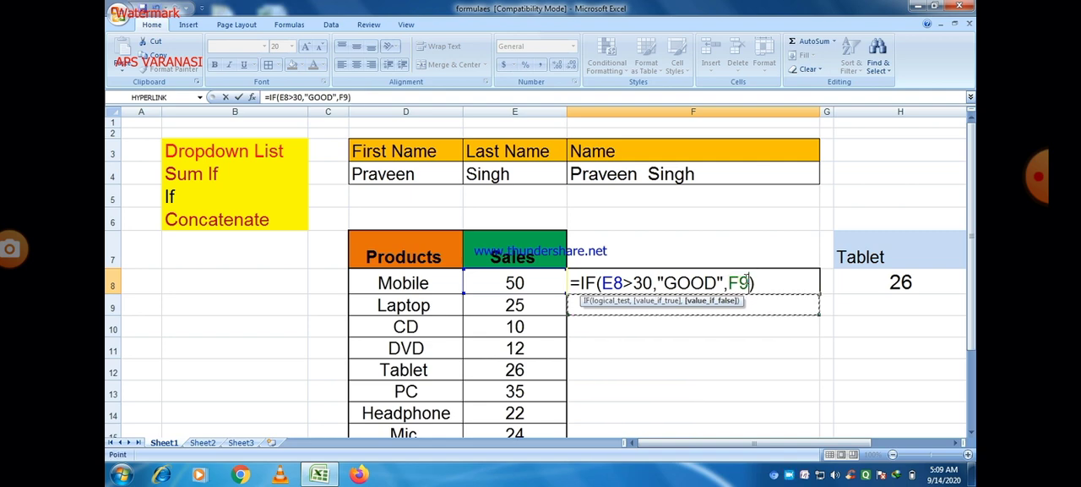
{"action": "left_click_drag", "start_coordinate": [751, 284], "coordinate": [727, 284]}
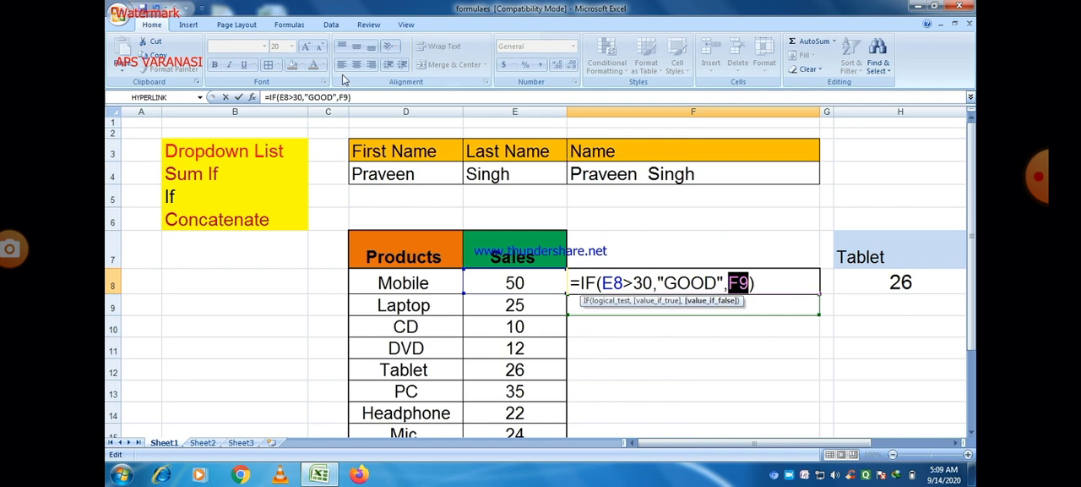
{"action": "left_click", "coordinate": [156, 12]}
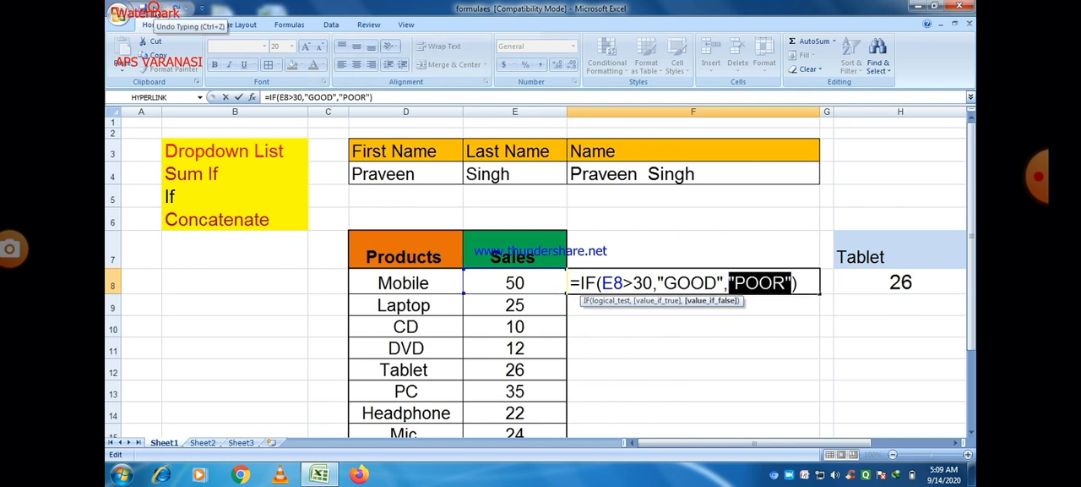
{"action": "key", "text": "Tab"}
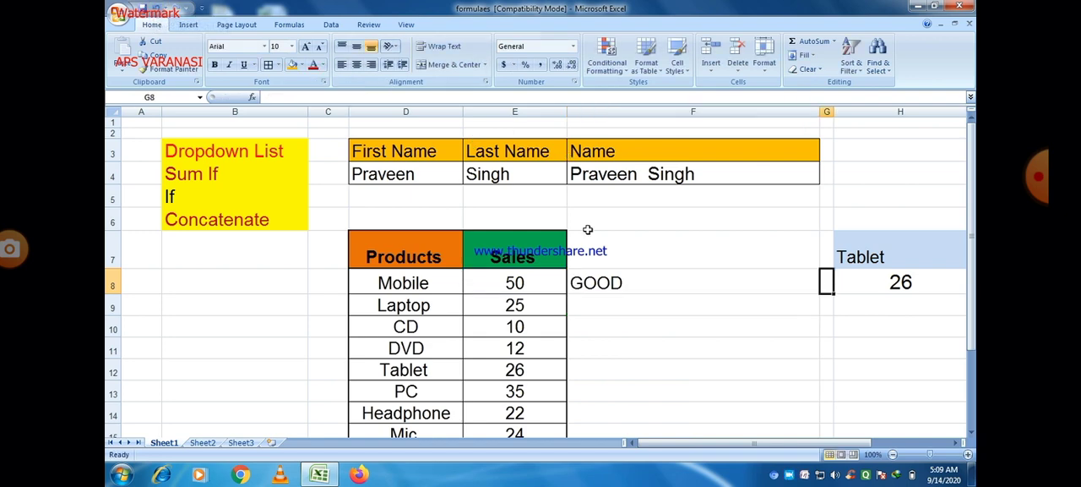
Test the IF formula by setting the Mobile sales in E8 to 30 and then to 56
{"action": "left_click", "coordinate": [530, 284]}
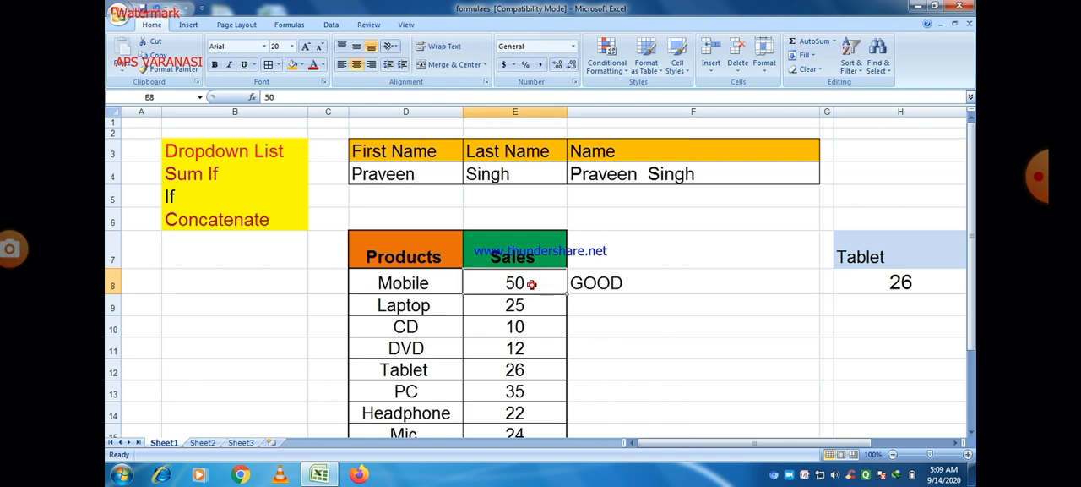
{"action": "type", "text": "30"}
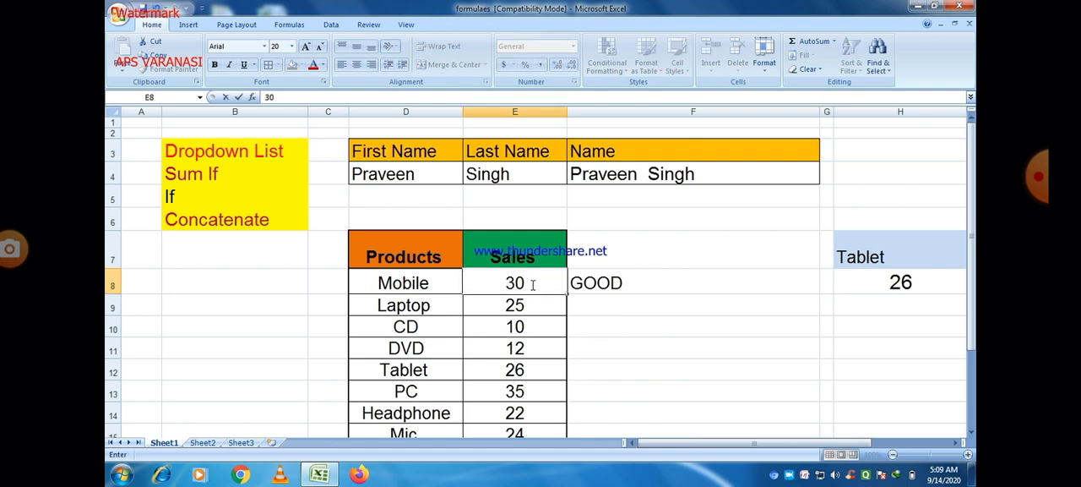
{"action": "key", "text": "Tab"}
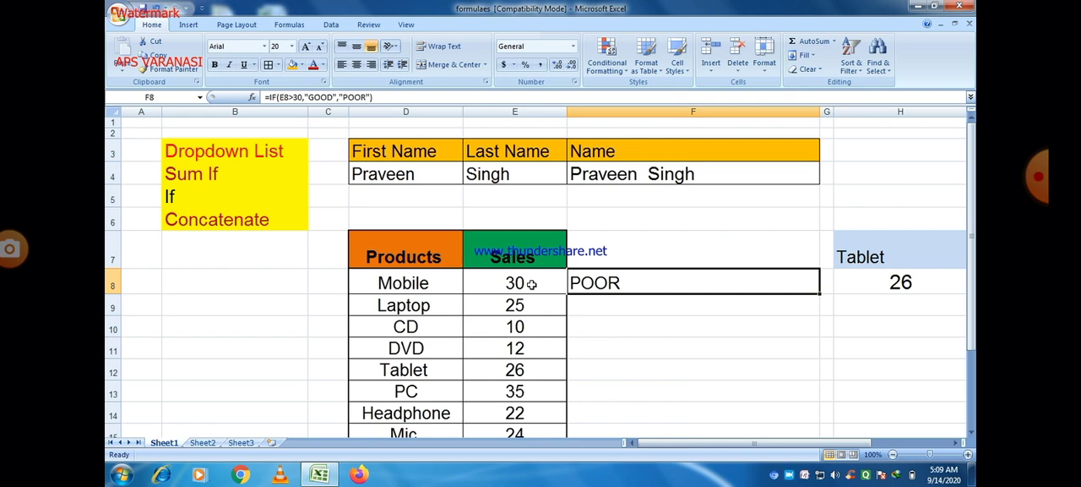
{"action": "left_click", "coordinate": [531, 285]}
{"action": "type", "text": "56"}
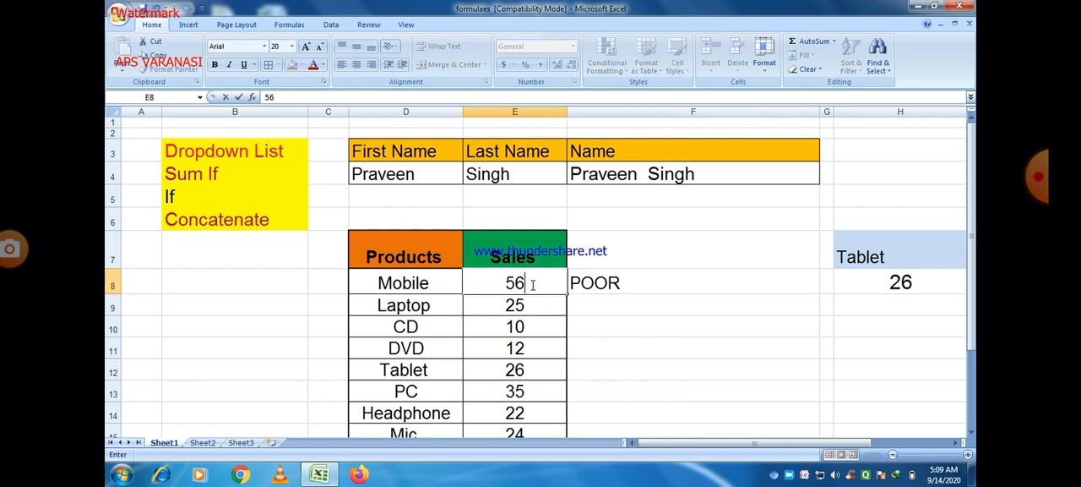
{"action": "key", "text": "Tab"}
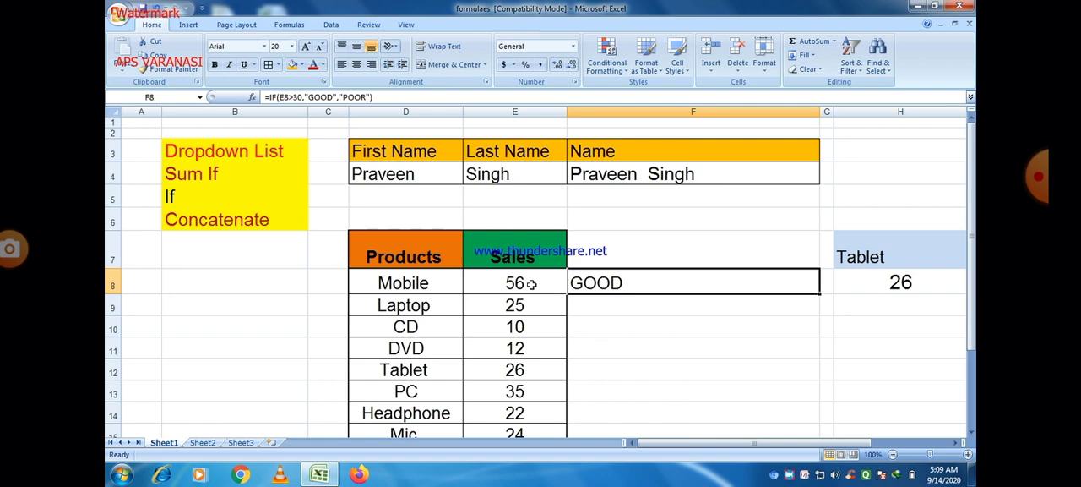
Replace the greater-than operator in the F8 formula so that its logical test reads E8<30
{"action": "double_click", "coordinate": [589, 283]}
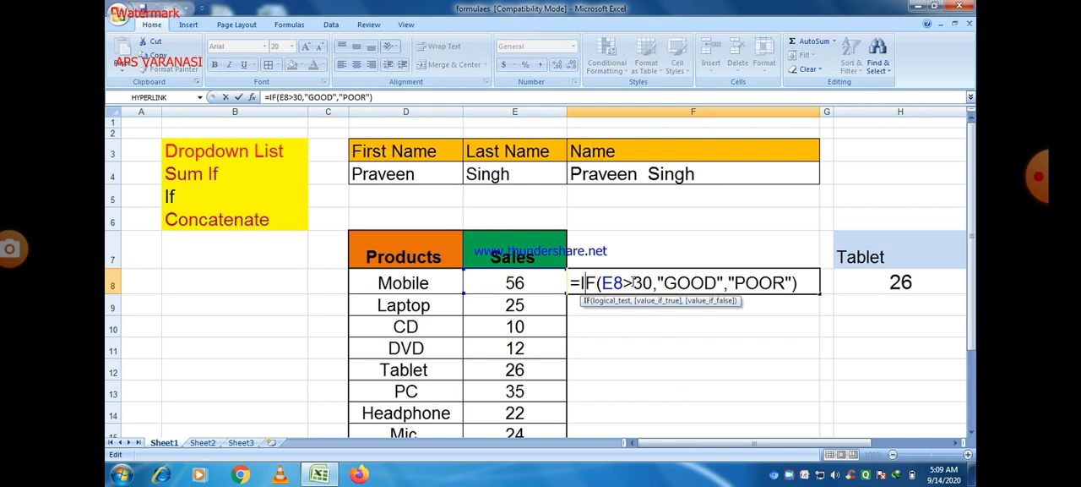
{"action": "left_click", "coordinate": [633, 282]}
{"action": "key", "text": "BackSpace"}
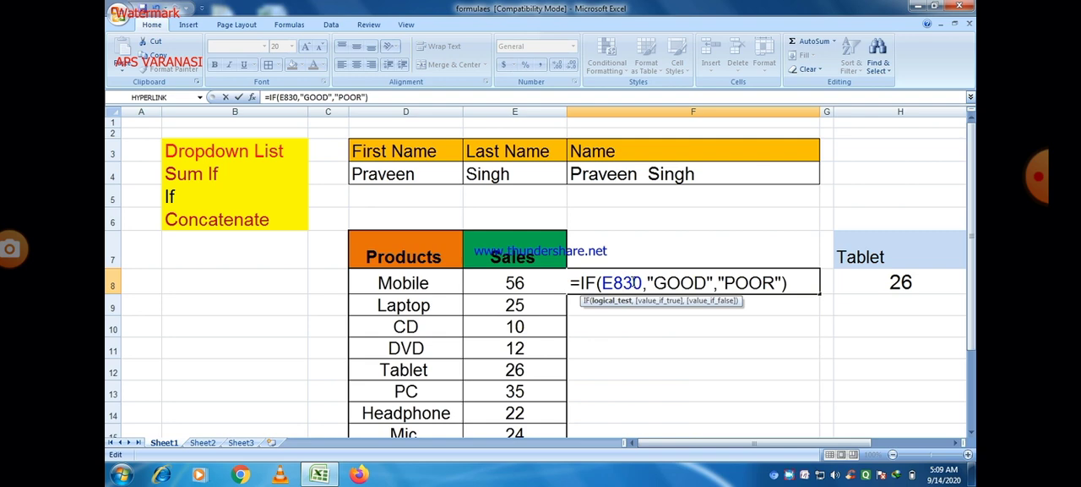
{"action": "type", "text": "<"}
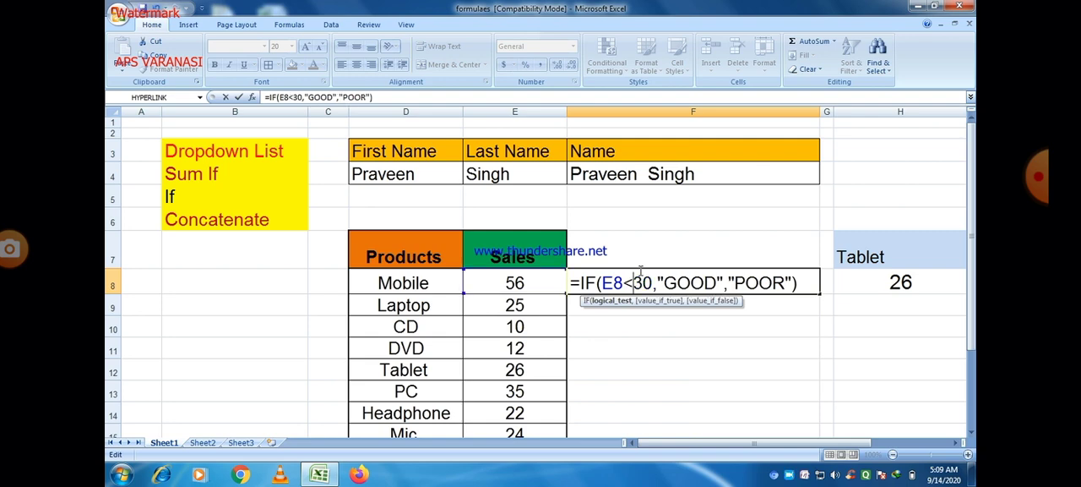
{"action": "key", "text": "Tab"}
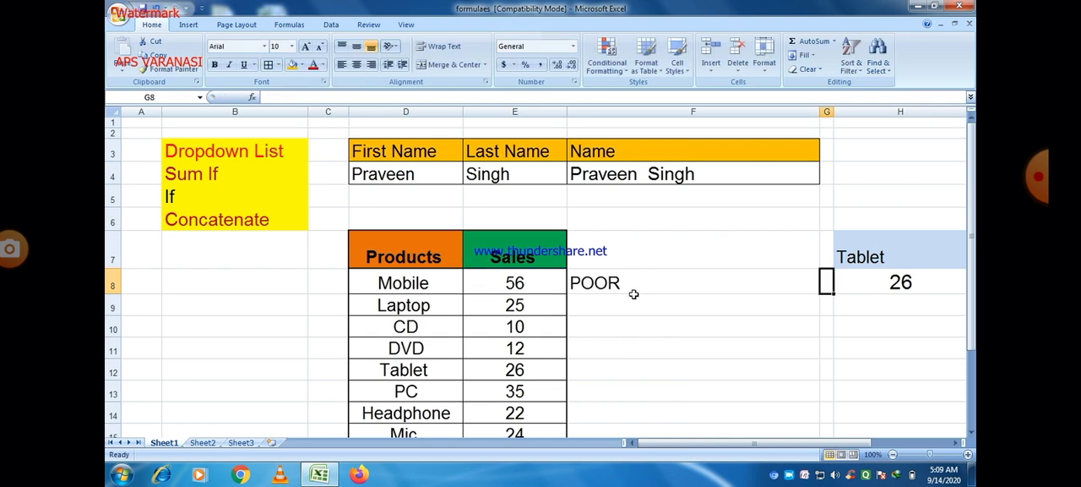
Set the Mobile sales in E8 to 12 to test the less-than condition
{"action": "left_click", "coordinate": [536, 282]}
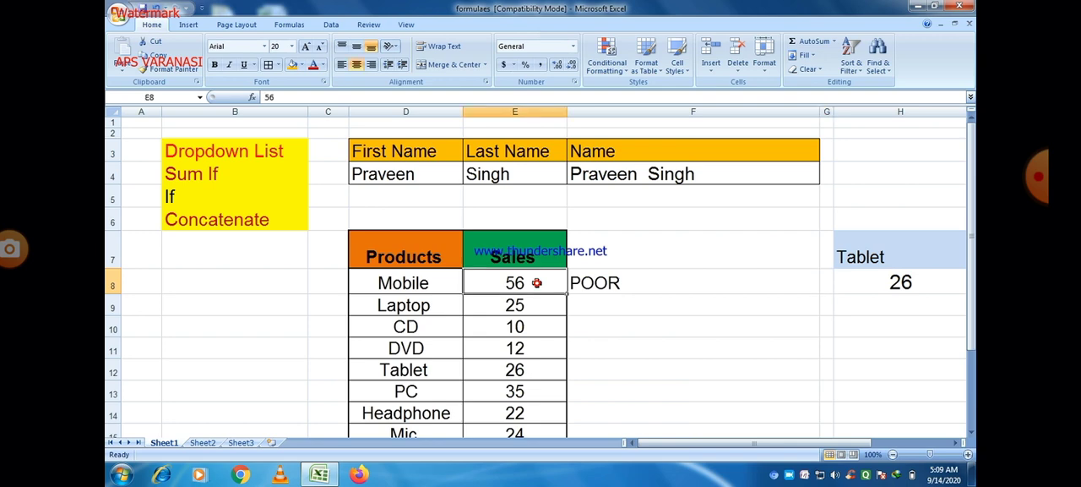
{"action": "type", "text": "12"}
{"action": "key", "text": "Tab"}
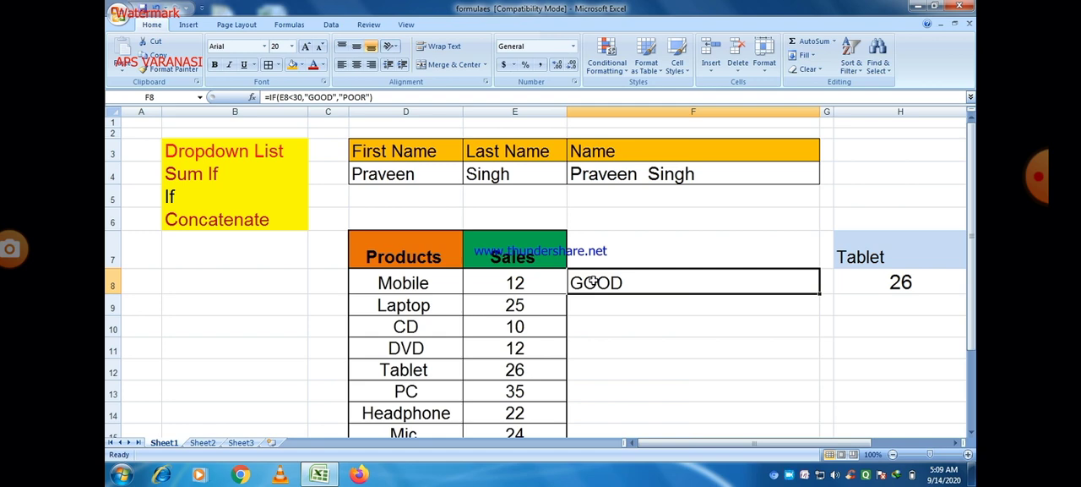
{"action": "right_click", "coordinate": [788, 476]}
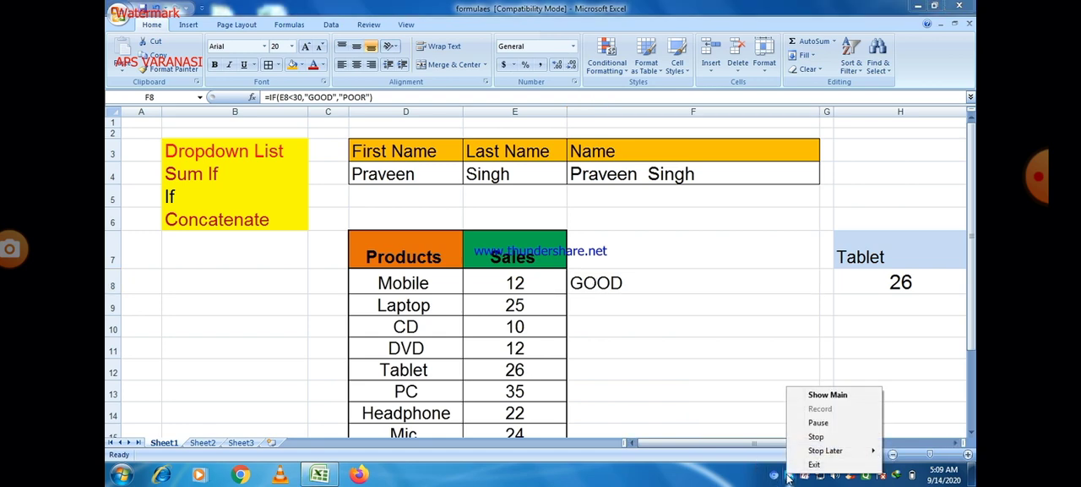
{"action": "left_click", "coordinate": [817, 423]}
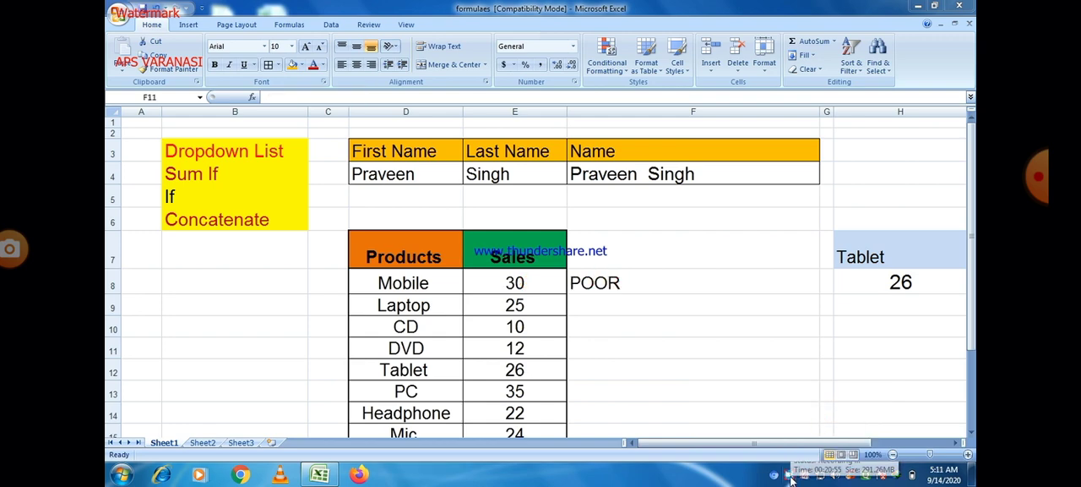
Change the operator in the F8 formula from greater-than to less-than, giving =IF(E8<30,"GOOD","POOR")
{"action": "left_click", "coordinate": [620, 280]}
{"action": "left_click", "coordinate": [620, 280]}
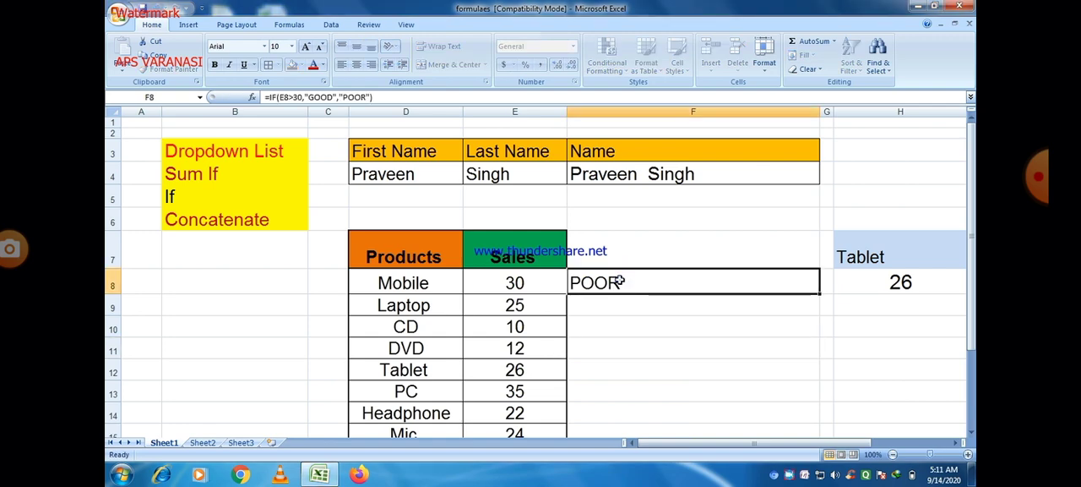
{"action": "double_click", "coordinate": [619, 282]}
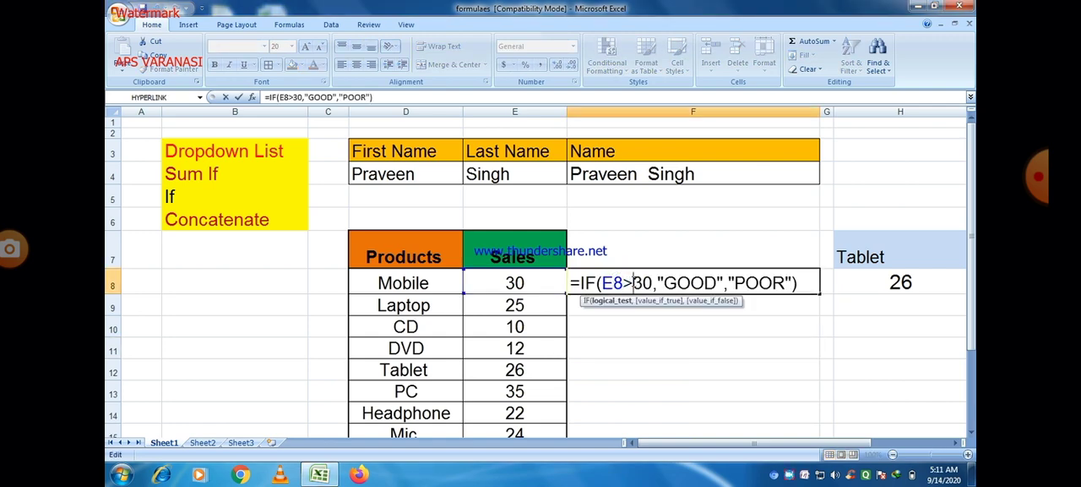
{"action": "key", "text": "Delete"}
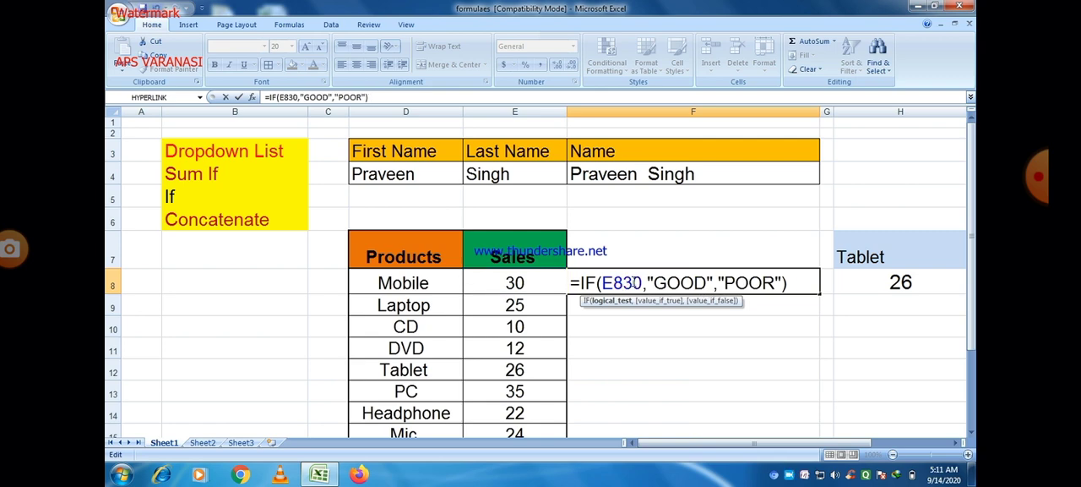
{"action": "type", "text": "<"}
{"action": "key", "text": "Tab"}
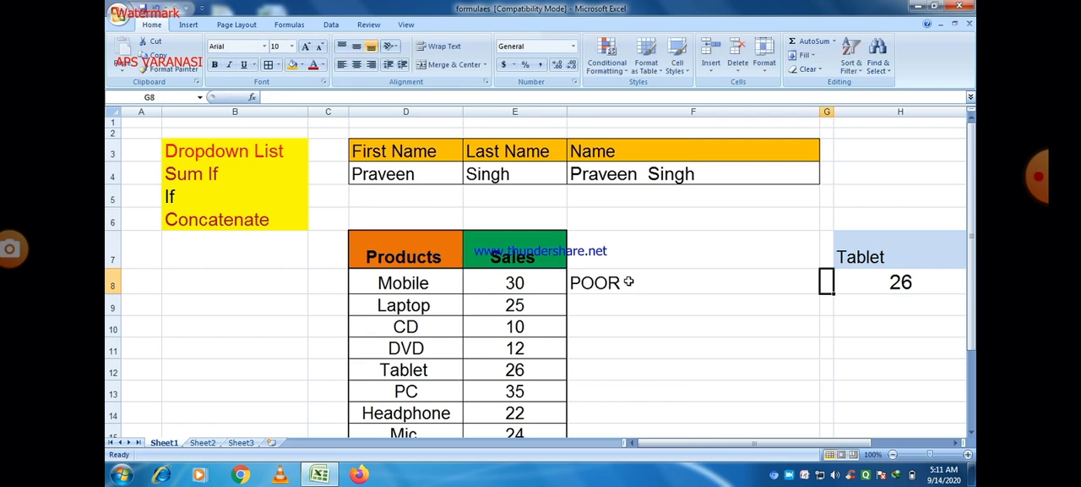
Extend the logical test in F8 to less than or equal, giving =IF(E8<=30,"GOOD","POOR")
{"action": "left_click", "coordinate": [627, 281]}
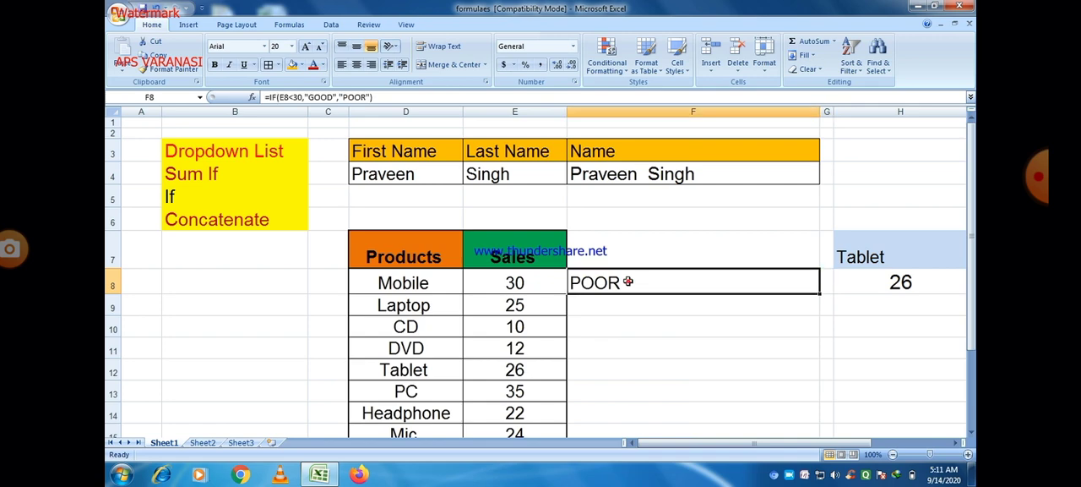
{"action": "double_click", "coordinate": [628, 281]}
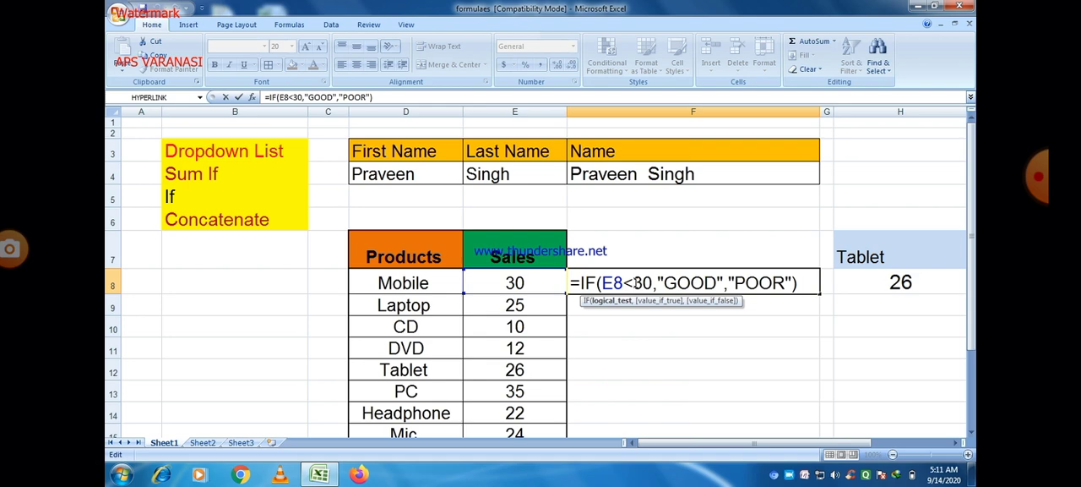
{"action": "type", "text": "="}
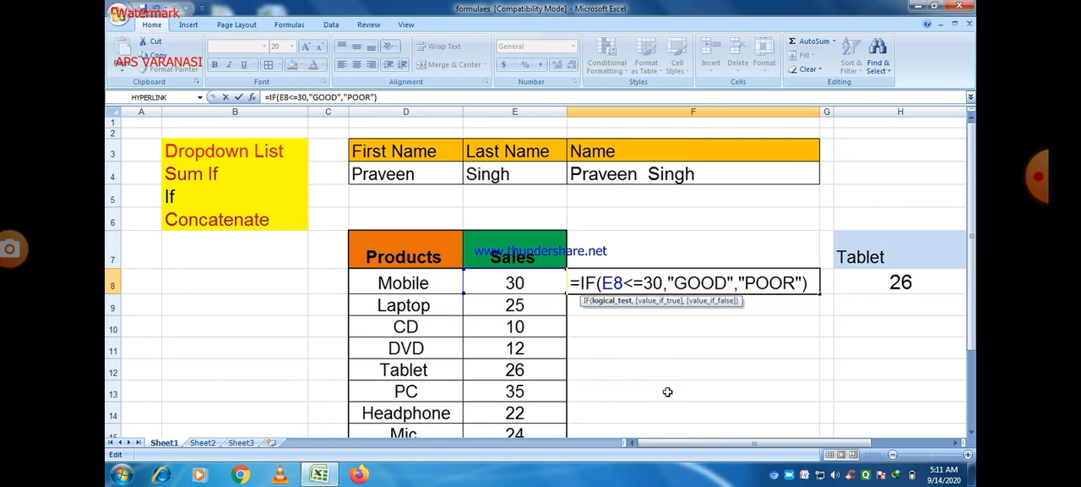
{"action": "key", "text": "Tab"}
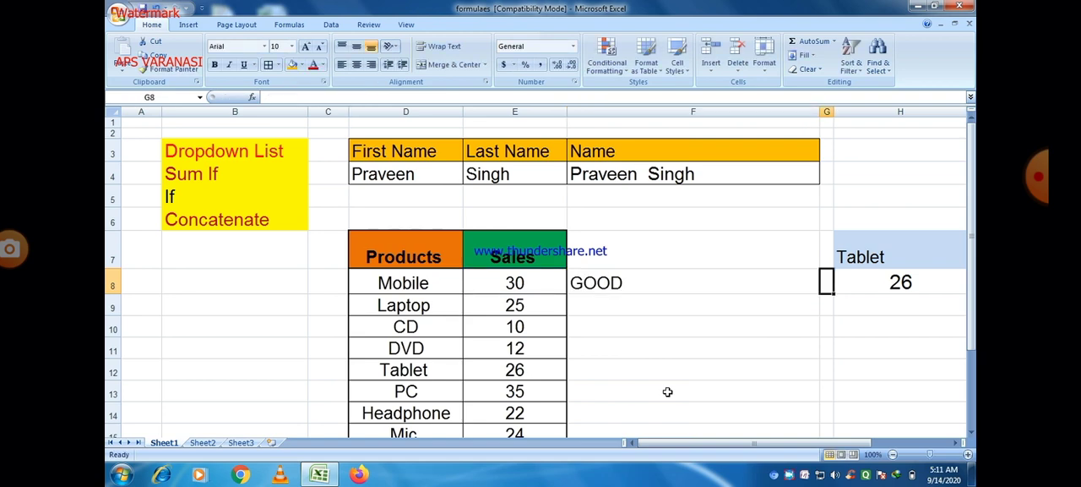
{"action": "left_click", "coordinate": [624, 282]}
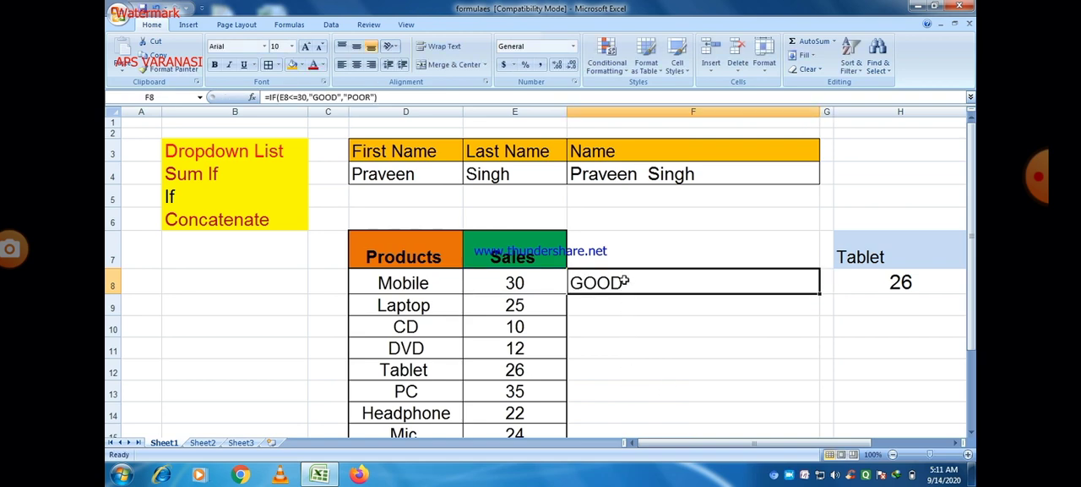
Change the operator in the F8 formula to greater than or equal, giving =IF(E8>=30,"GOOD","POOR")
{"action": "double_click", "coordinate": [623, 281]}
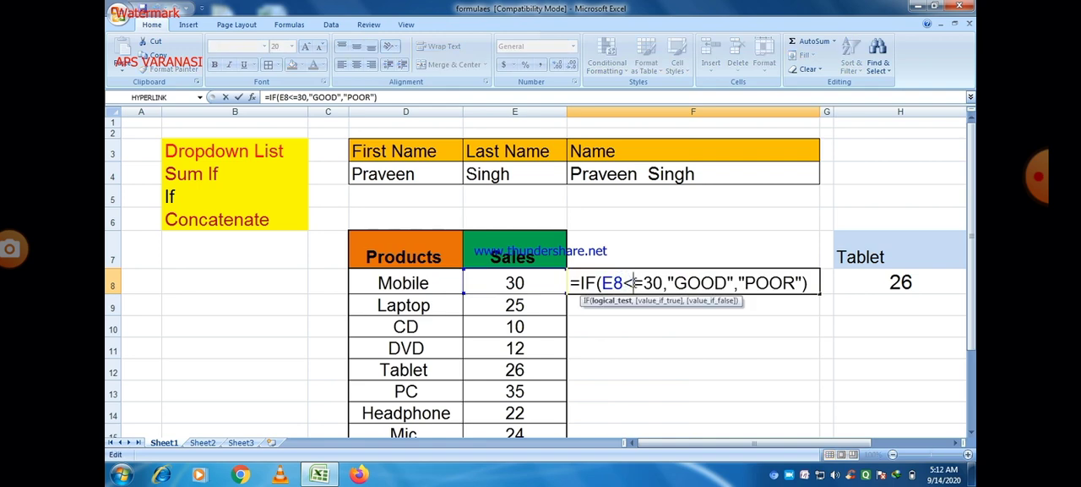
{"action": "key", "text": "BackSpace"}
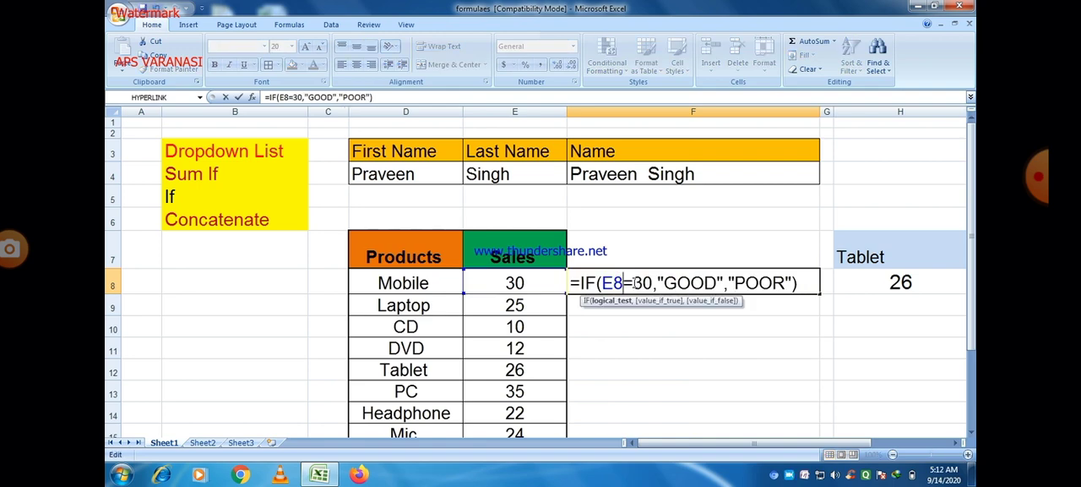
{"action": "type", "text": ">"}
{"action": "key", "text": "Tab"}
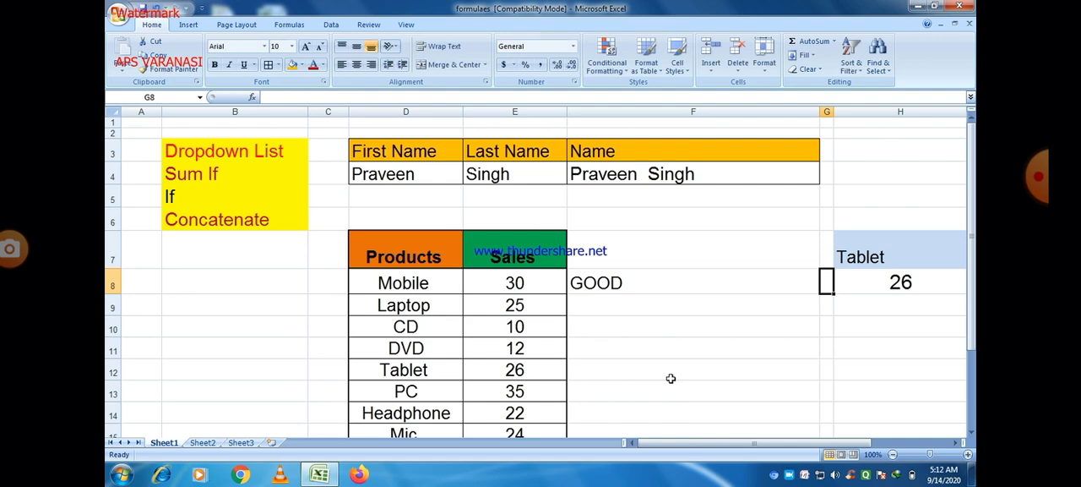
Set the Mobile sales in E8 to 45 to test the greater-than-or-equal condition
{"action": "left_click", "coordinate": [531, 285]}
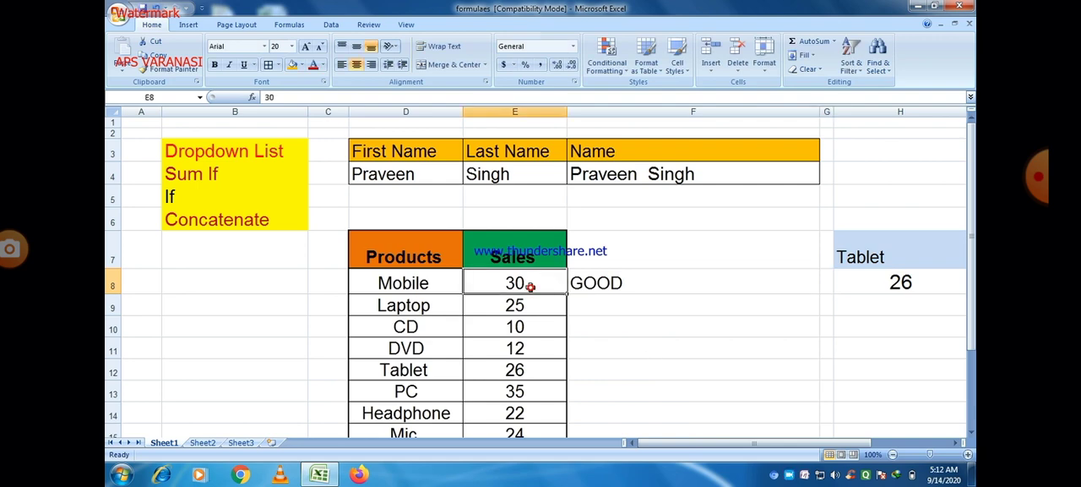
{"action": "type", "text": "45"}
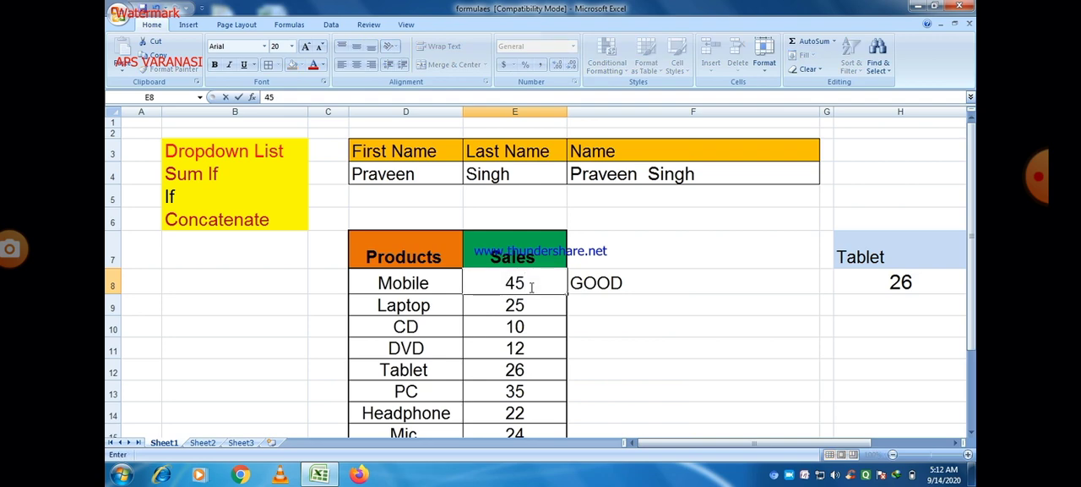
{"action": "key", "text": "Tab"}
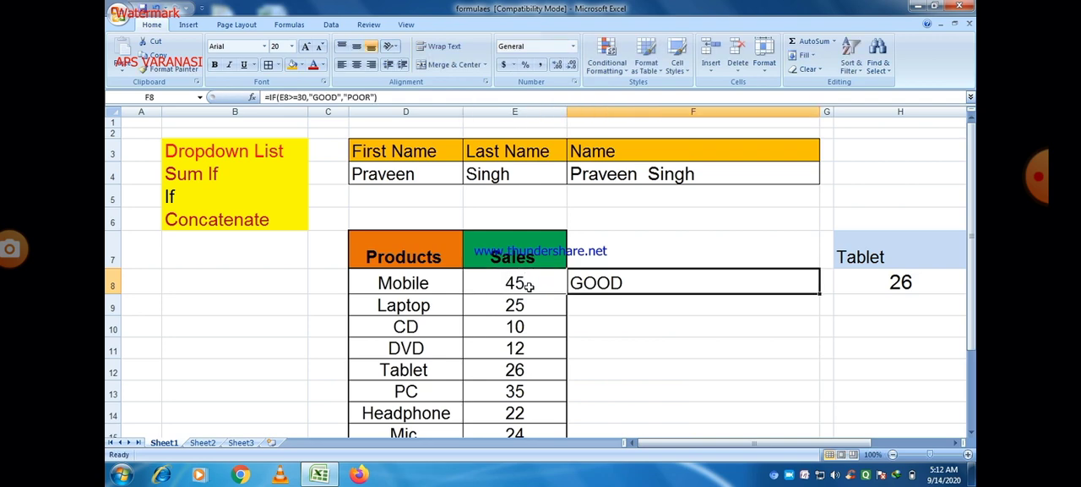
{"action": "type", "text": "1"}
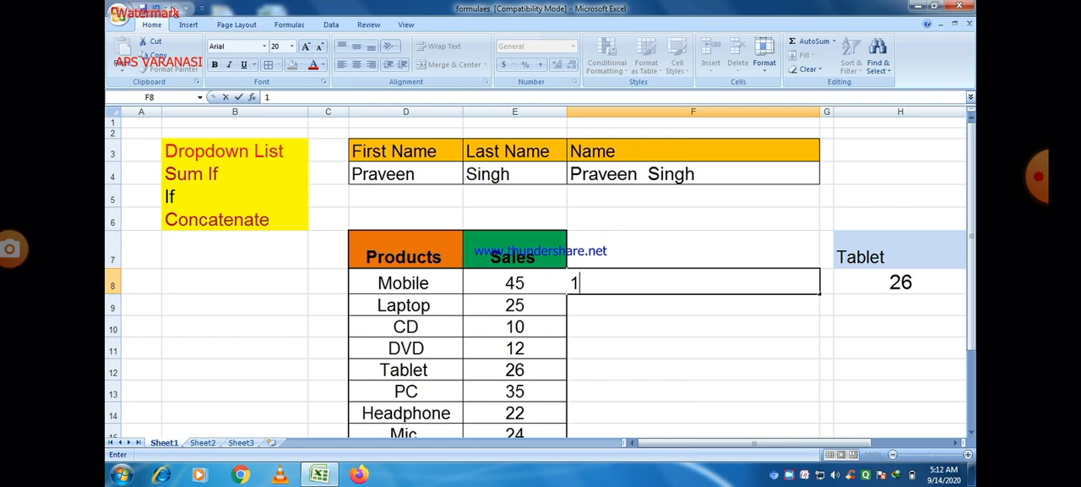
{"action": "left_click", "coordinate": [158, 11]}
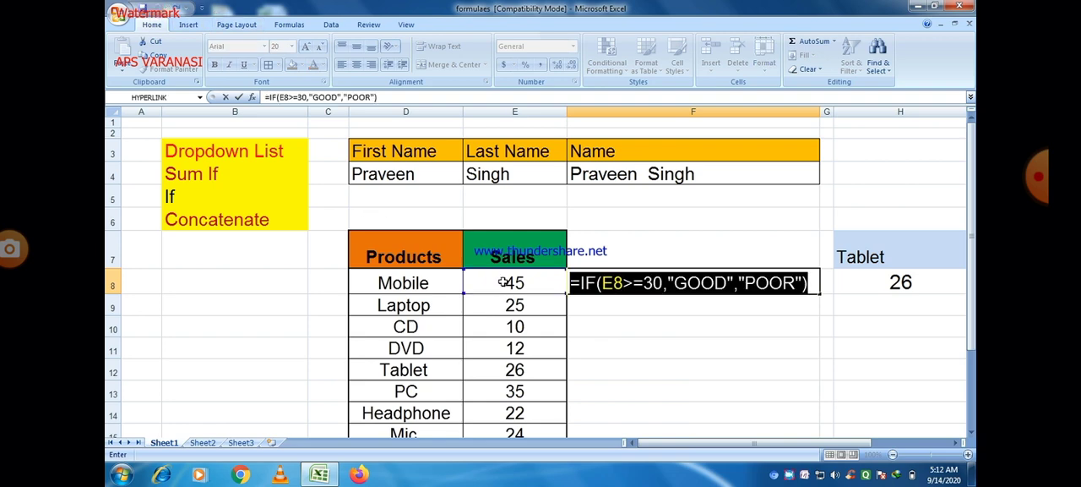
{"action": "left_click", "coordinate": [504, 282]}
{"action": "type", "text": "12"}
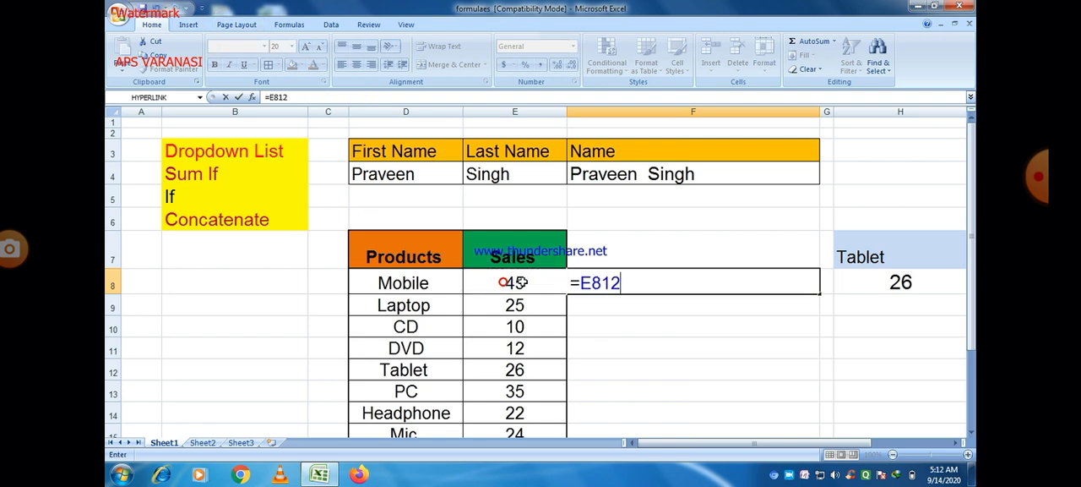
{"action": "left_click", "coordinate": [158, 10]}
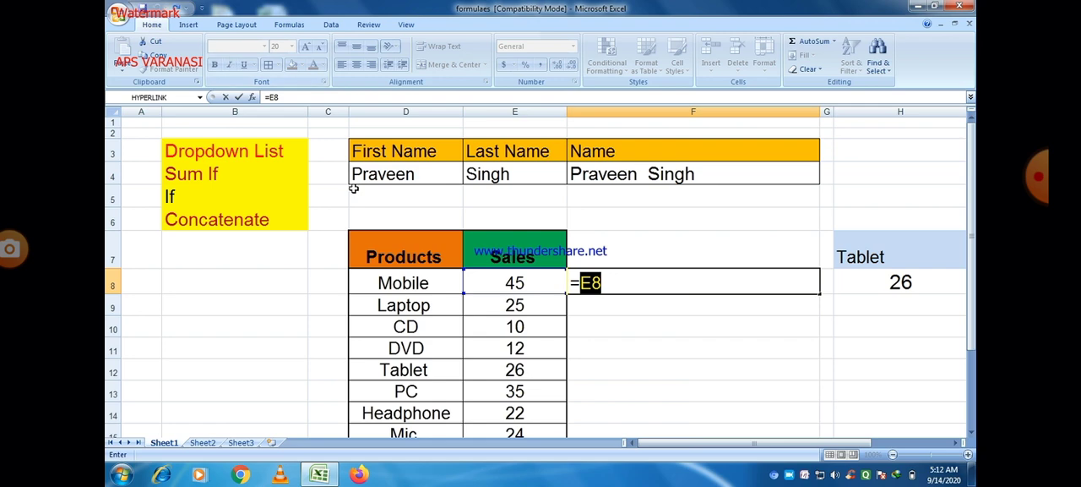
{"action": "left_click", "coordinate": [628, 372]}
{"action": "left_click", "coordinate": [619, 284]}
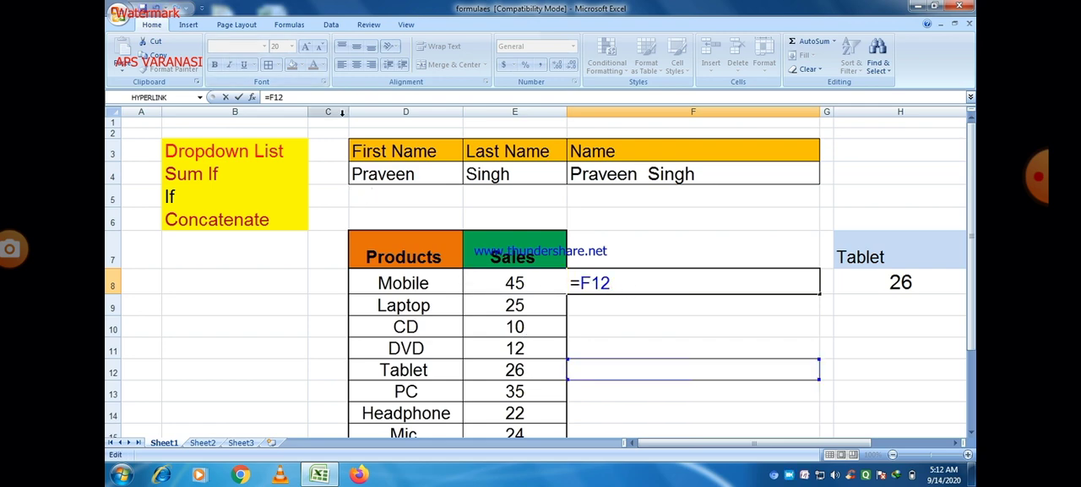
{"action": "left_click", "coordinate": [158, 8]}
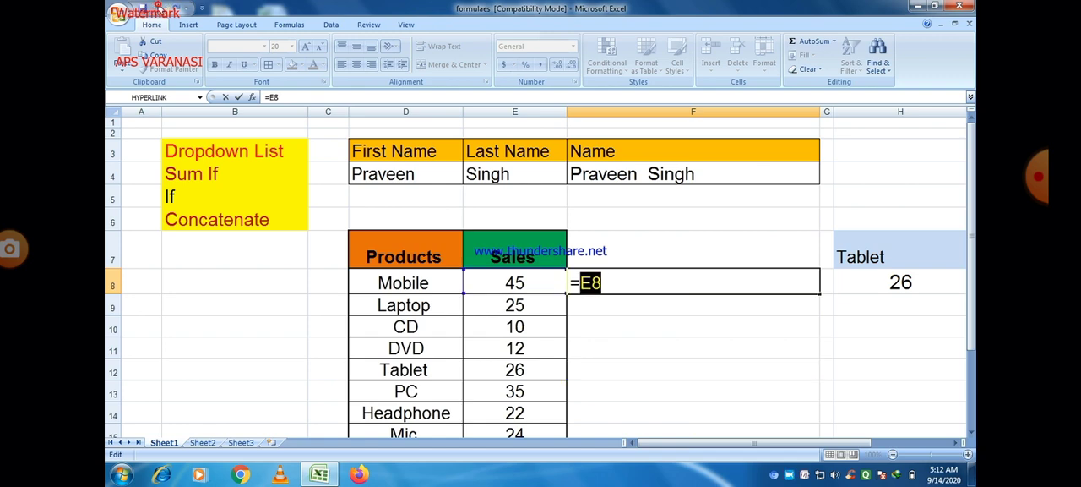
{"action": "left_click", "coordinate": [180, 10]}
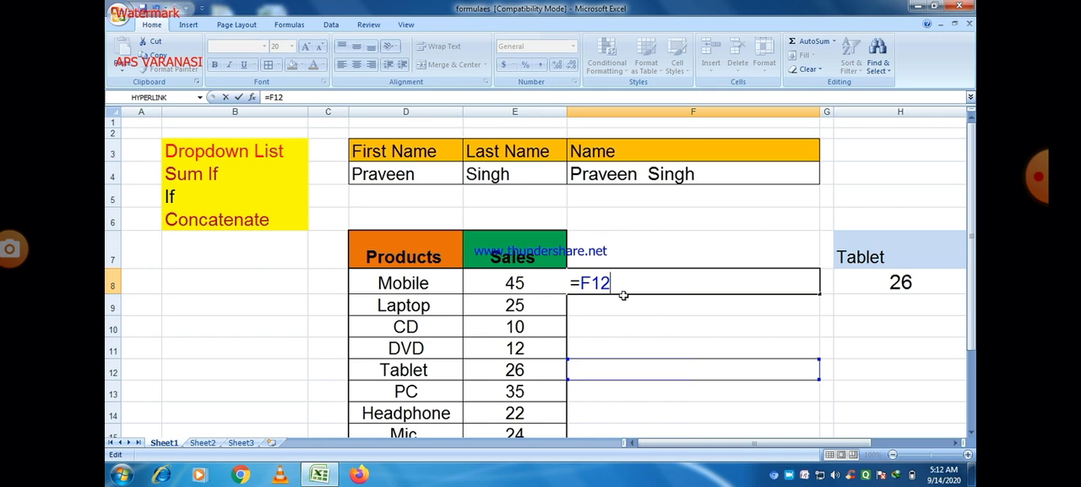
Clear the stray reference in F8 and start a new IF formula with the not-equal logical test E8<>20
{"action": "key", "text": "BackSpace"}
{"action": "key", "text": "BackSpace"}
{"action": "key", "text": "BackSpace"}
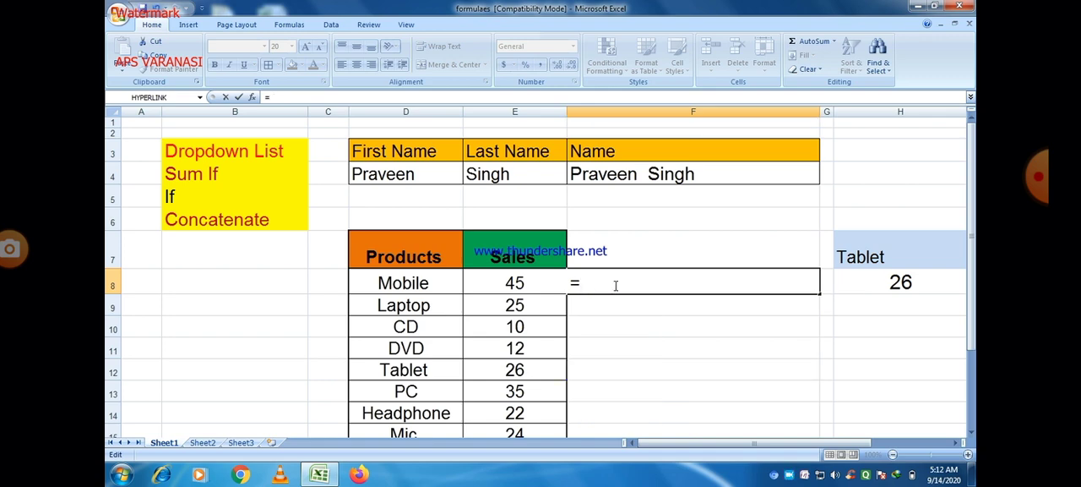
{"action": "type", "text": "if"}
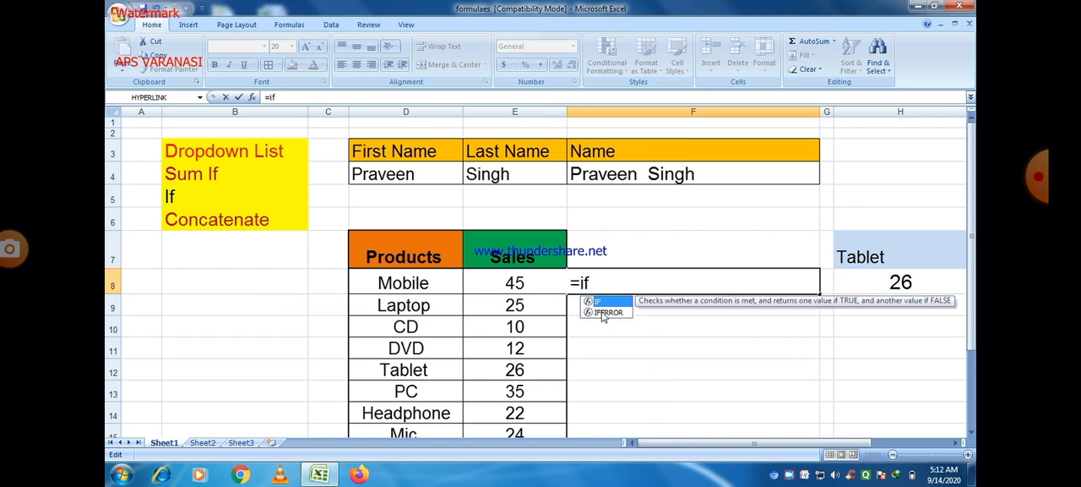
{"action": "double_click", "coordinate": [600, 301]}
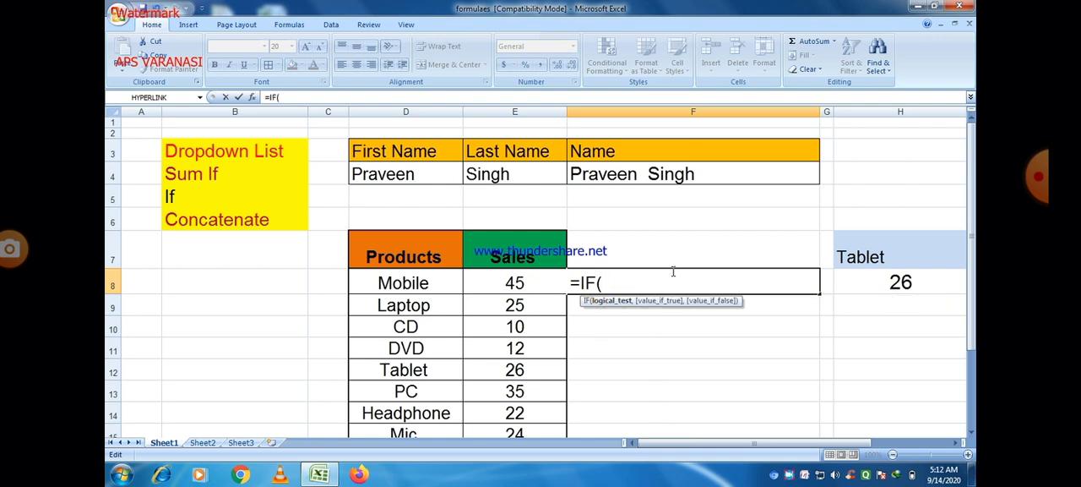
{"action": "left_click", "coordinate": [510, 281]}
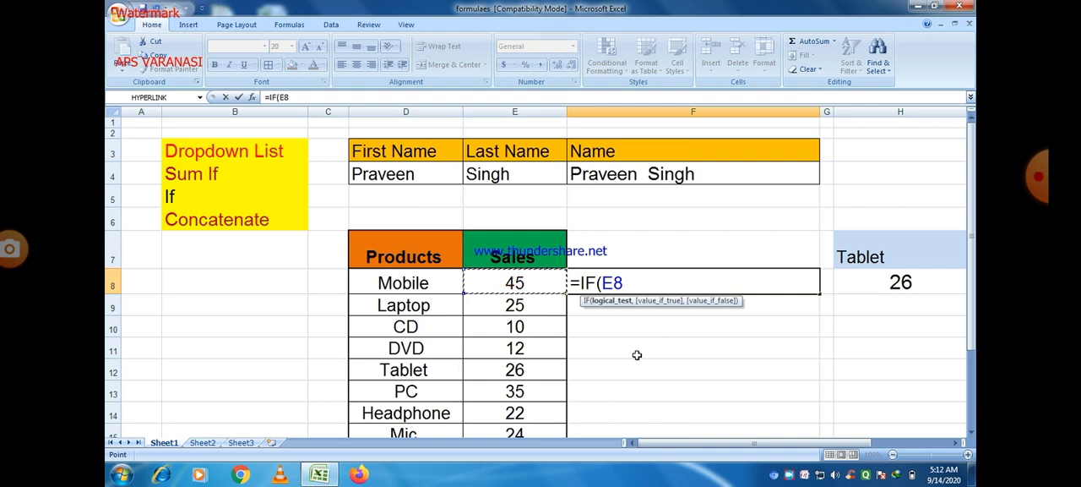
{"action": "type", "text": "<>"}
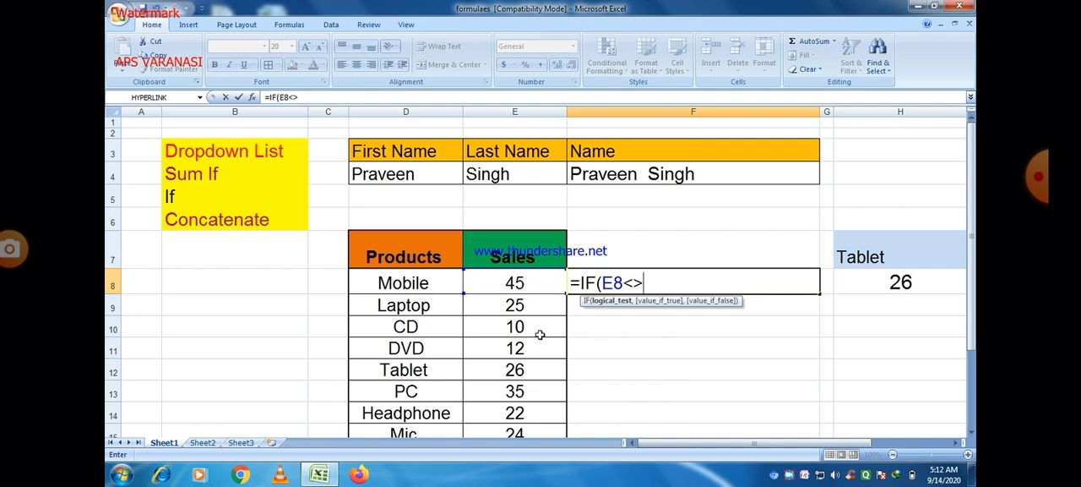
{"action": "type", "text": "20,\""}
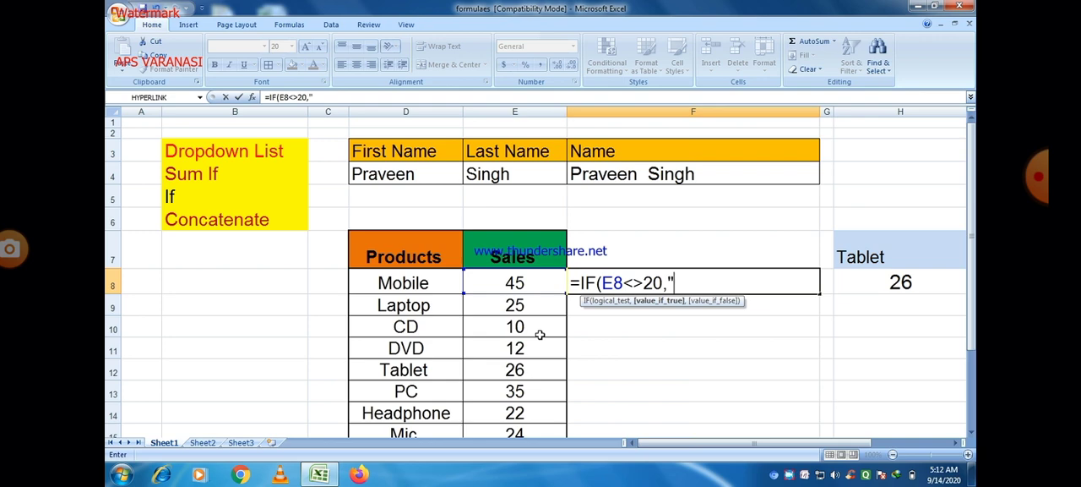
{"action": "type", "text": "G\""}
Complete the F8 formula with "G" as the true value and "P" as the false value, giving =IF(E8<>20,"G","P")
{"action": "key", "text": "BackSpace"}
{"action": "type", "text": "\","}
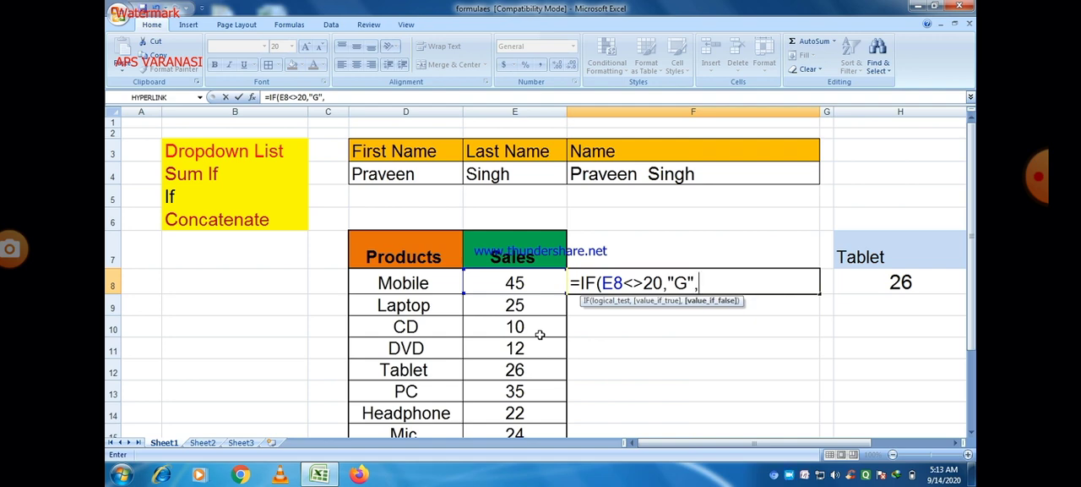
{"action": "type", "text": "\"P\")"}
{"action": "key", "text": "Tab"}
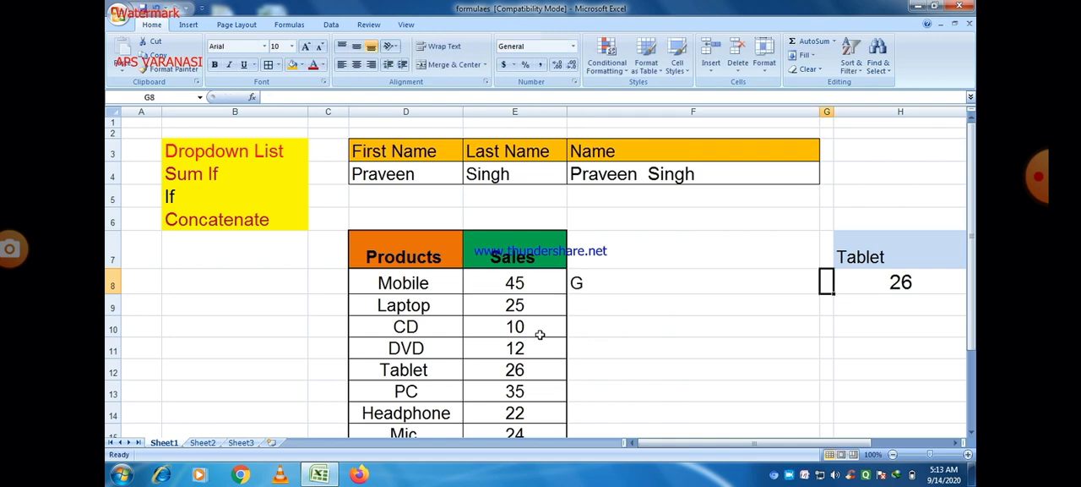
Set the Mobile sales in E8 to 10 to test the not-equal condition
{"action": "left_click", "coordinate": [582, 284]}
{"action": "left_click", "coordinate": [540, 277]}
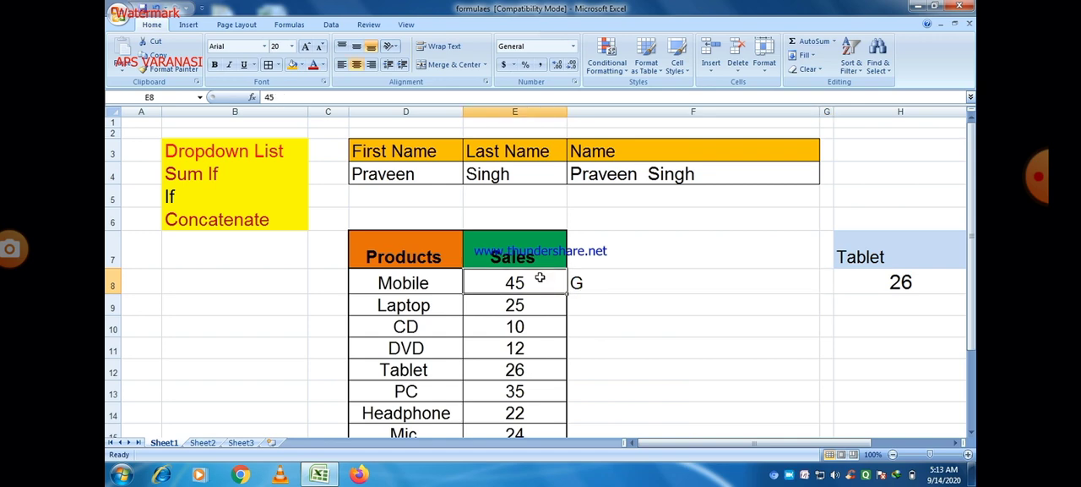
{"action": "double_click", "coordinate": [539, 278]}
{"action": "key", "text": "BackSpace"}
{"action": "key", "text": "BackSpace"}
{"action": "type", "text": "10"}
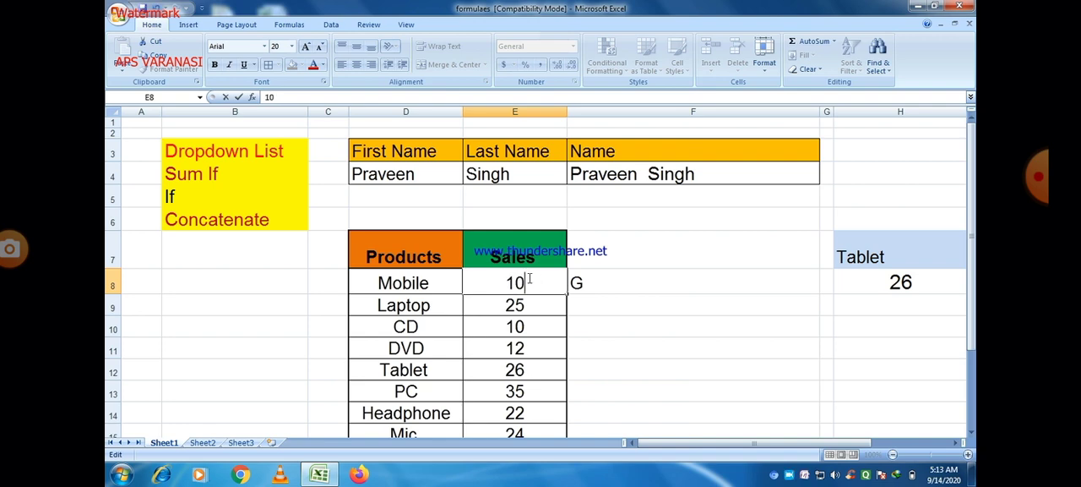
{"action": "key", "text": "Tab"}
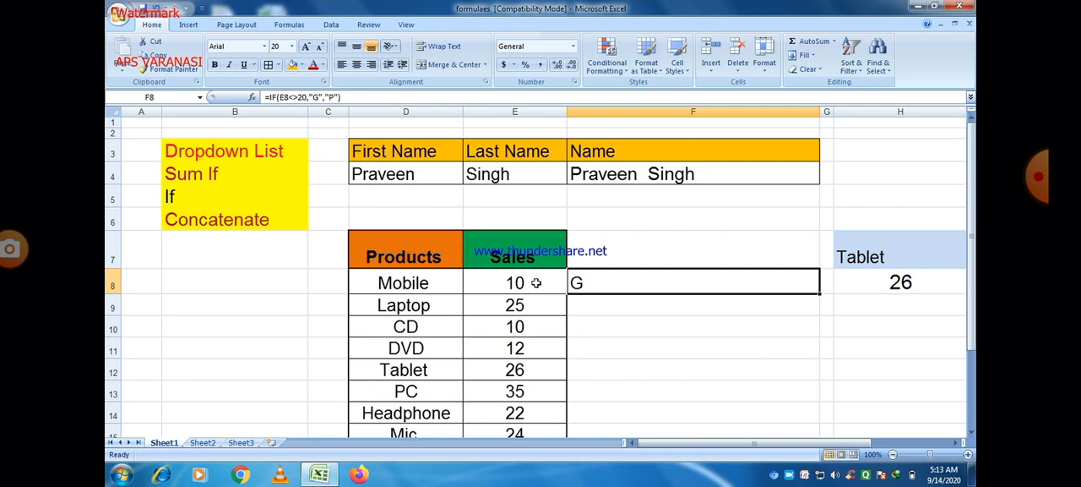
Set the Mobile sales in E8 to 20 to test the false case of the not-equal condition, and open the F8 formula for review
{"action": "left_click", "coordinate": [541, 285]}
{"action": "left_click", "coordinate": [580, 282]}
{"action": "double_click", "coordinate": [581, 282]}
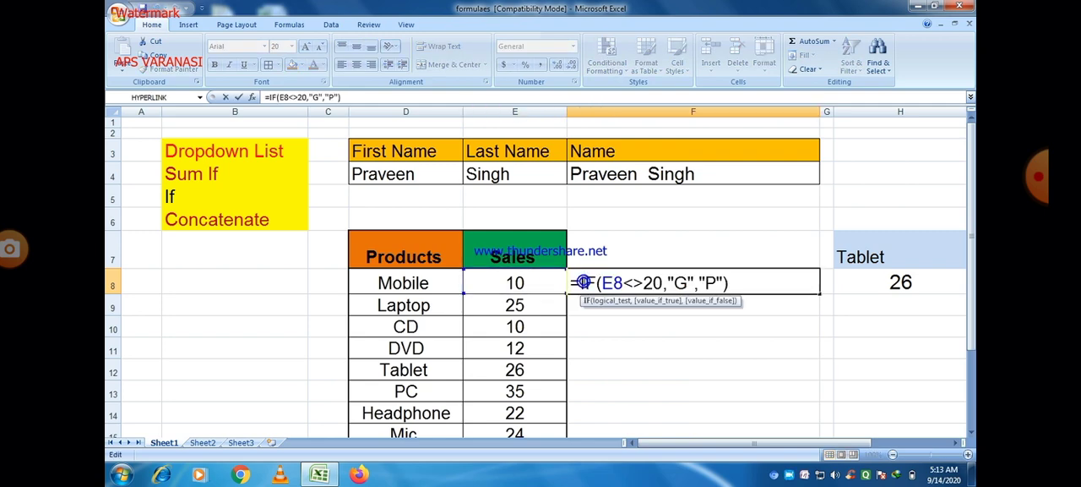
{"action": "left_click", "coordinate": [527, 283]}
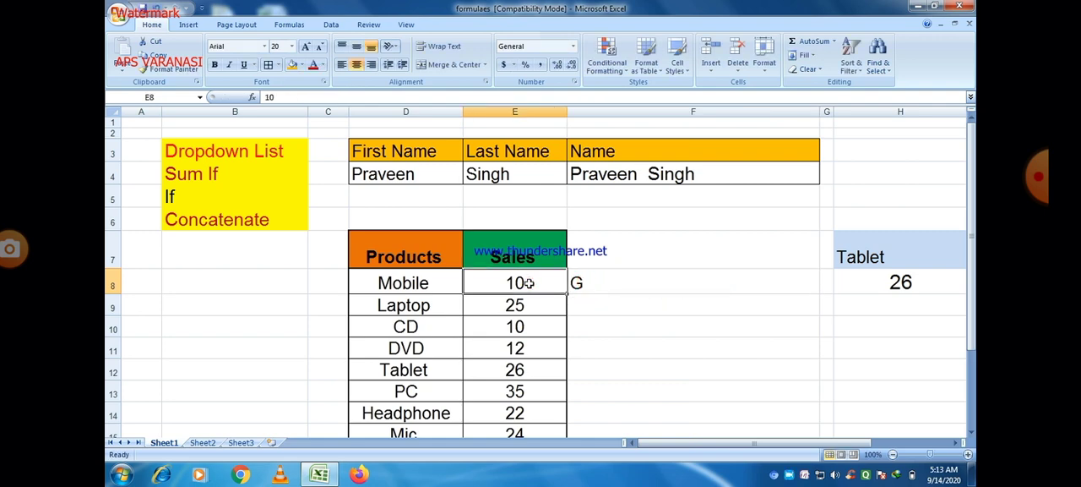
{"action": "type", "text": "20"}
{"action": "key", "text": "Tab"}
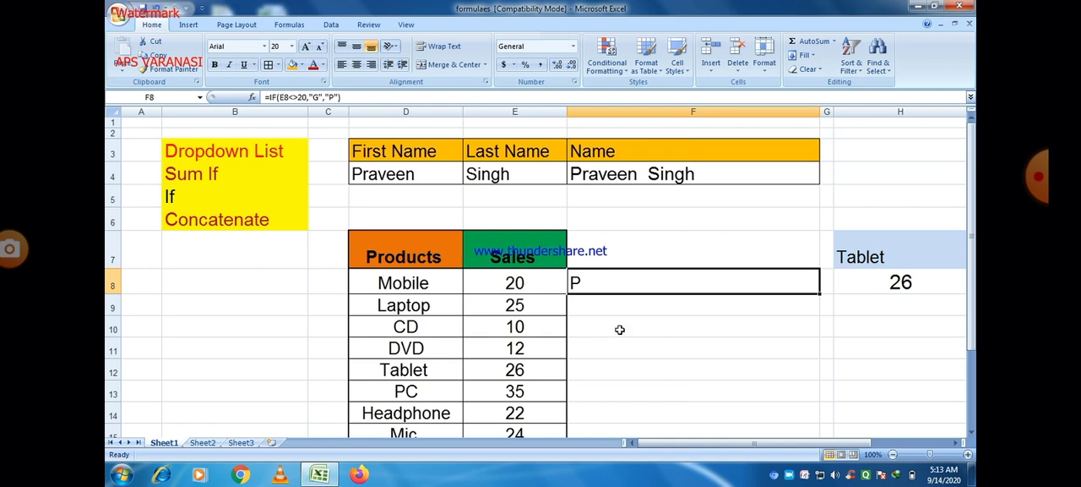
{"action": "double_click", "coordinate": [598, 284]}
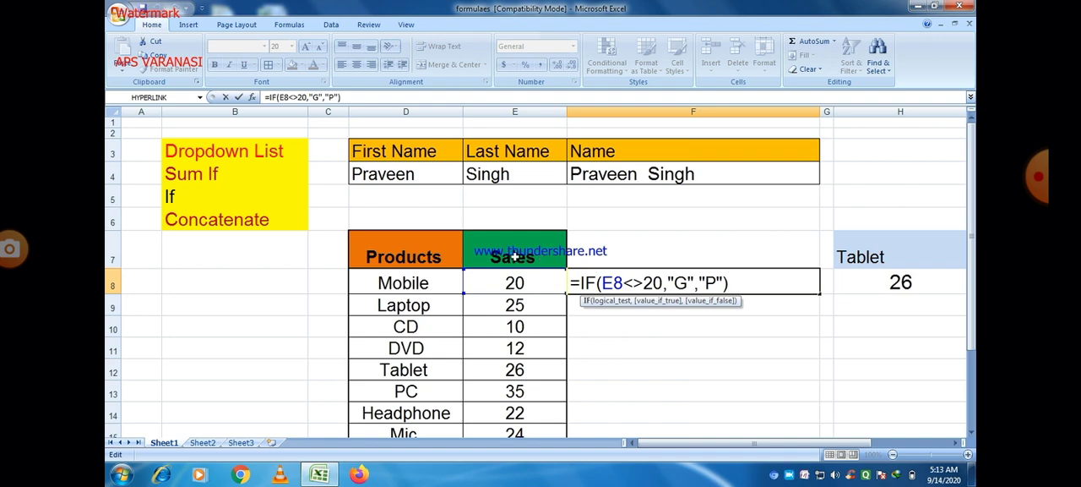
Replace the Products heading in D7 with S_Name
{"action": "left_click", "coordinate": [446, 255]}
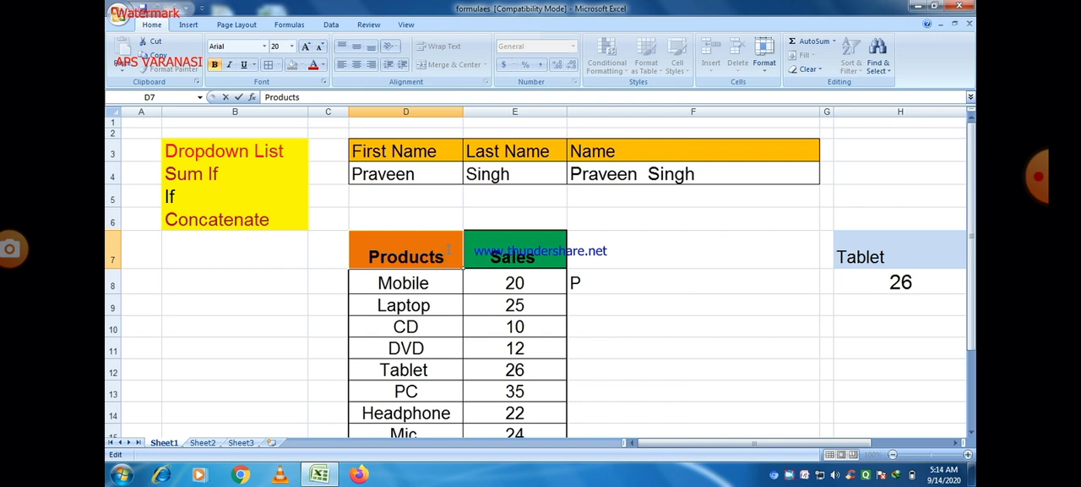
{"action": "left_click_drag", "start_coordinate": [444, 258], "coordinate": [350, 257]}
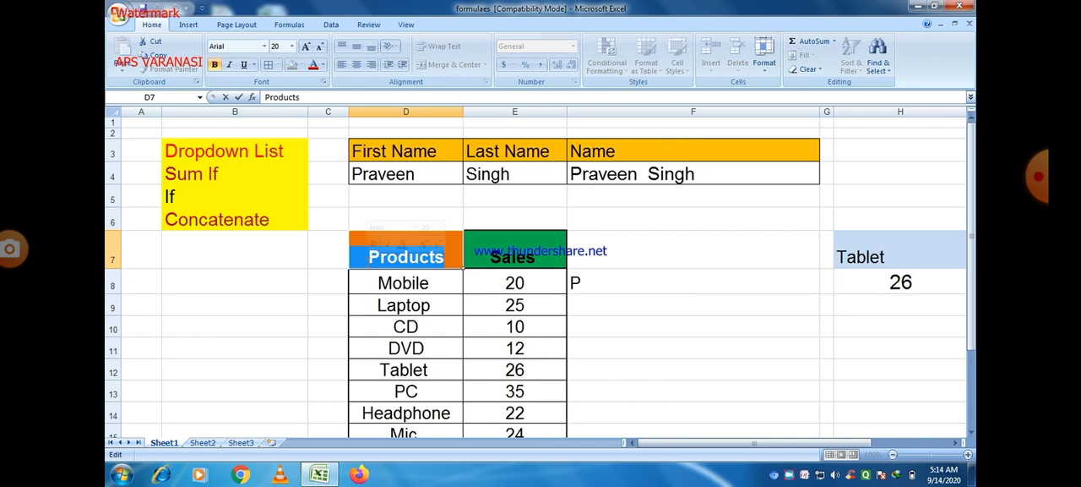
{"action": "type", "text": "S"}
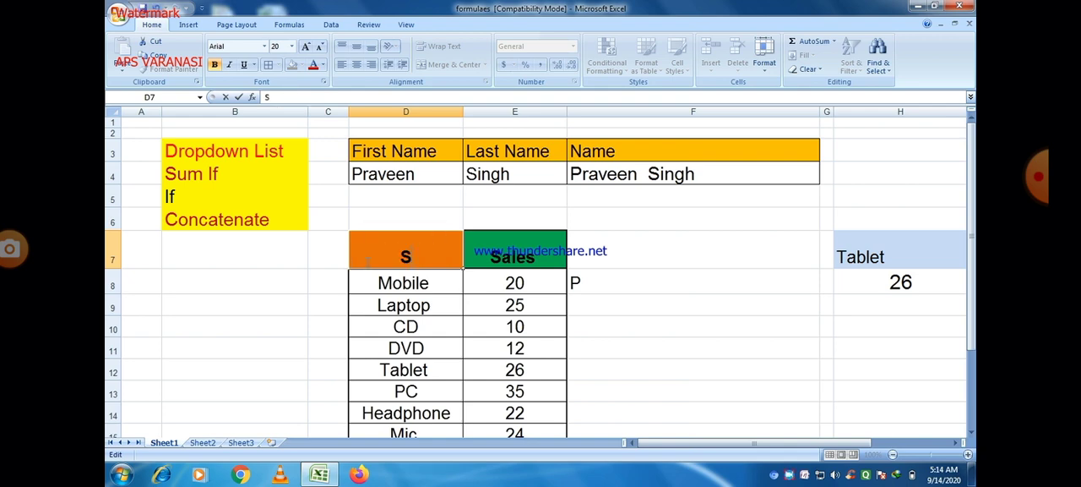
{"action": "type", "text": "_Name"}
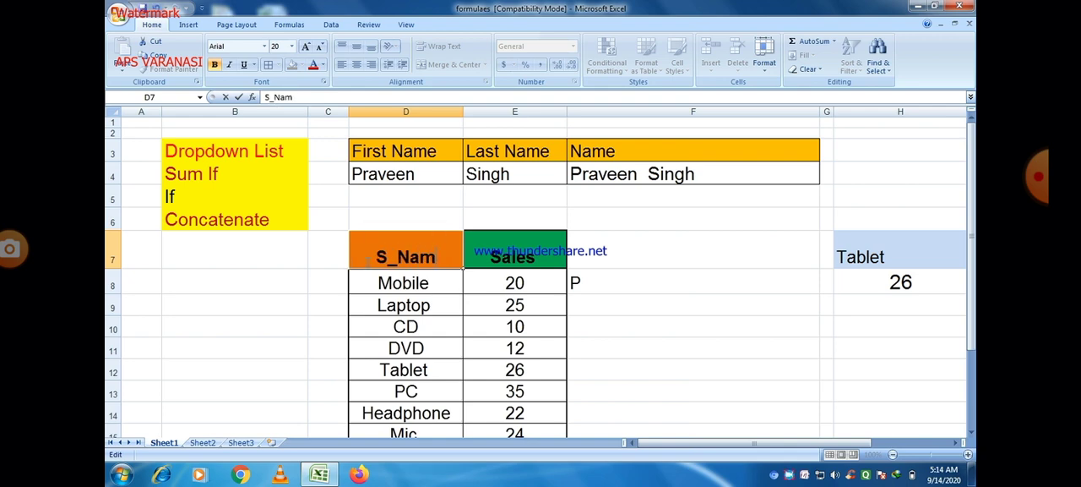
Replace the Sales heading in E7 with Percentage
{"action": "double_click", "coordinate": [539, 256]}
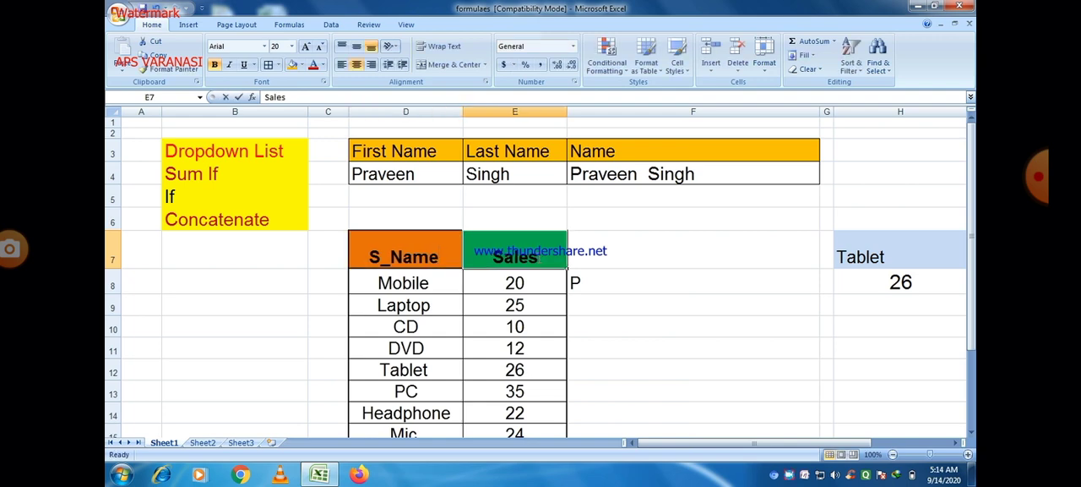
{"action": "left_click_drag", "start_coordinate": [539, 256], "coordinate": [485, 258]}
{"action": "type", "text": "Perce"}
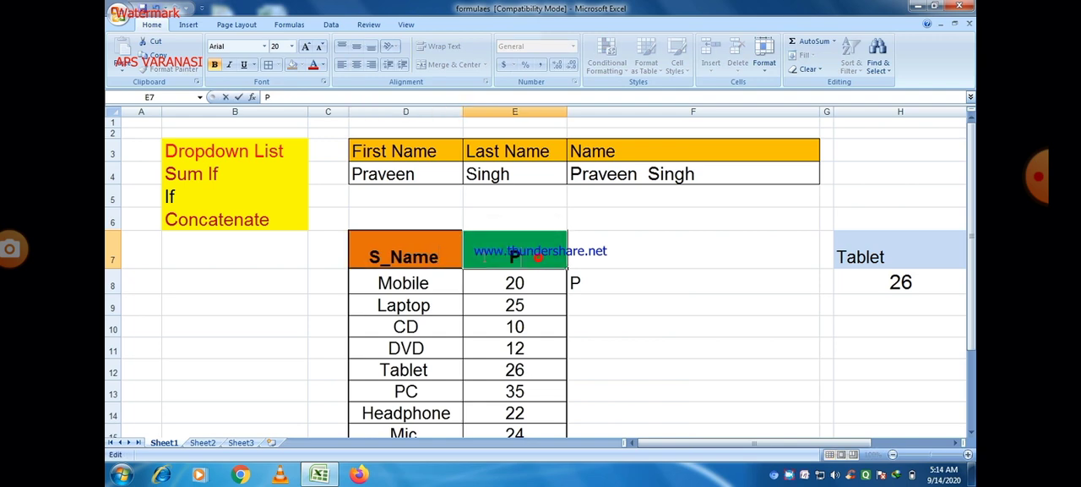
{"action": "type", "text": "ntage"}
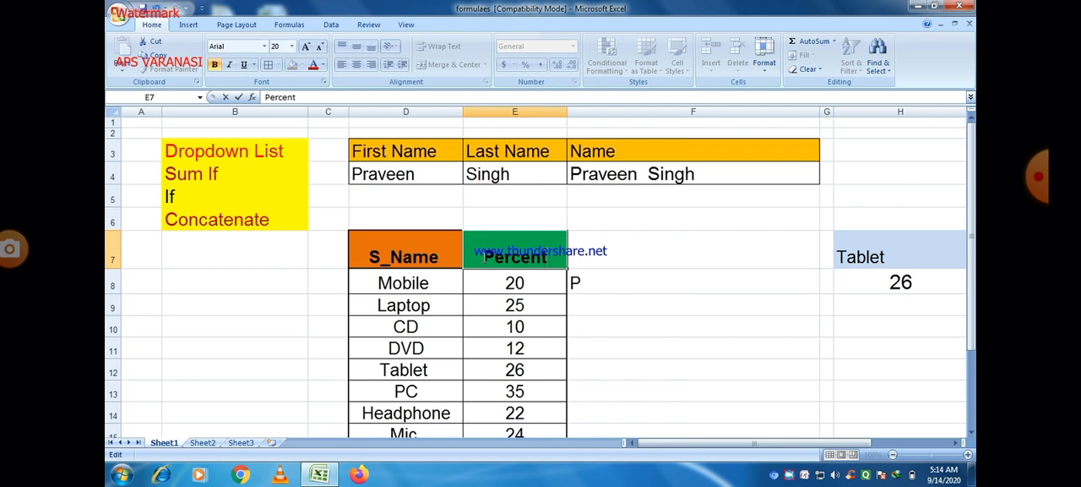
Replace the products Mobile and Laptop in D8 and D9 with student first names
{"action": "left_click", "coordinate": [553, 308]}
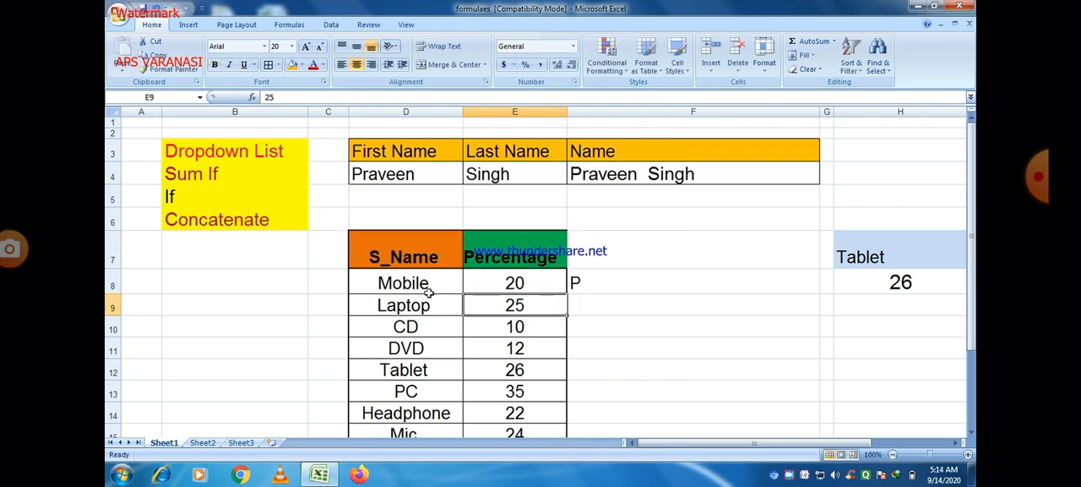
{"action": "left_click_drag", "start_coordinate": [426, 283], "coordinate": [425, 388]}
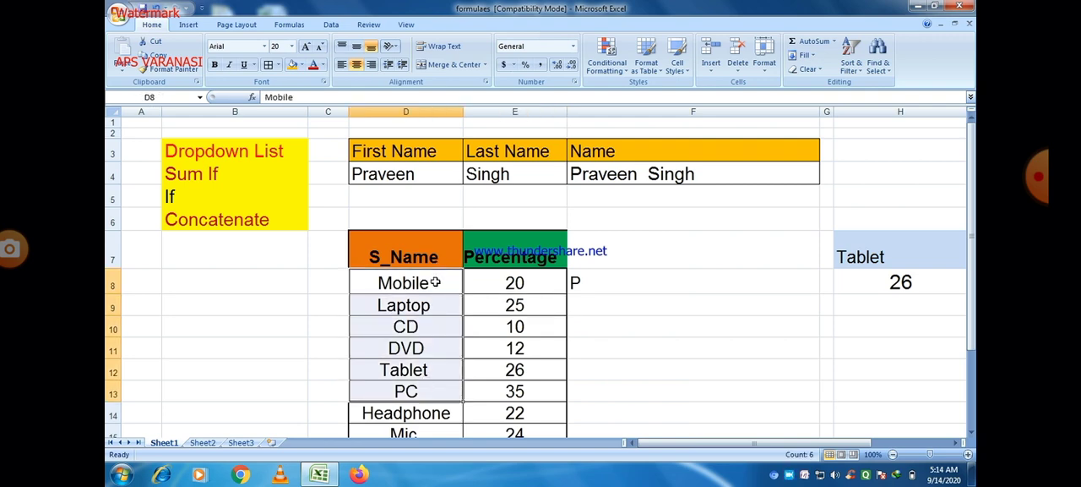
{"action": "key", "text": "BackSpace"}
{"action": "type", "text": "Amit"}
{"action": "left_click", "coordinate": [418, 306]}
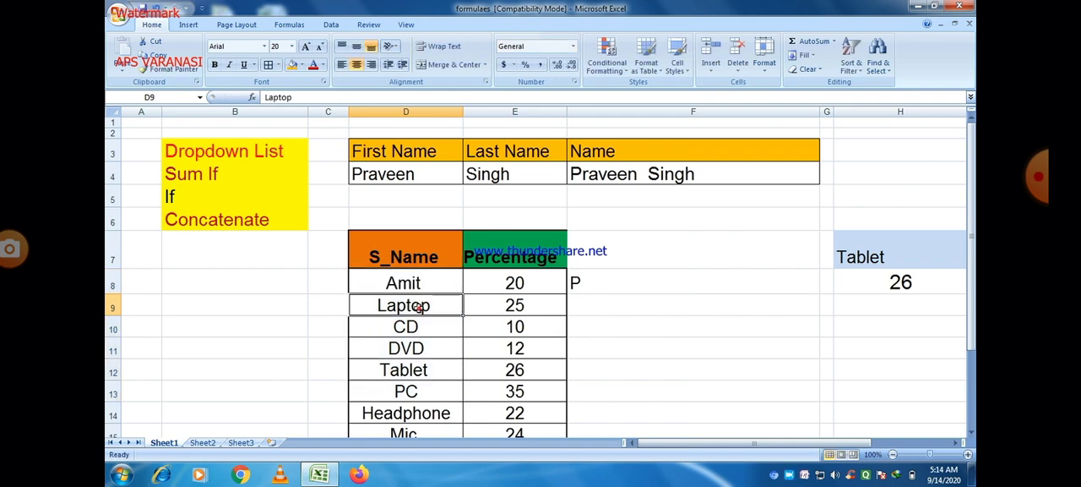
{"action": "key", "text": "BackSpace"}
{"action": "type", "text": "Prav"}
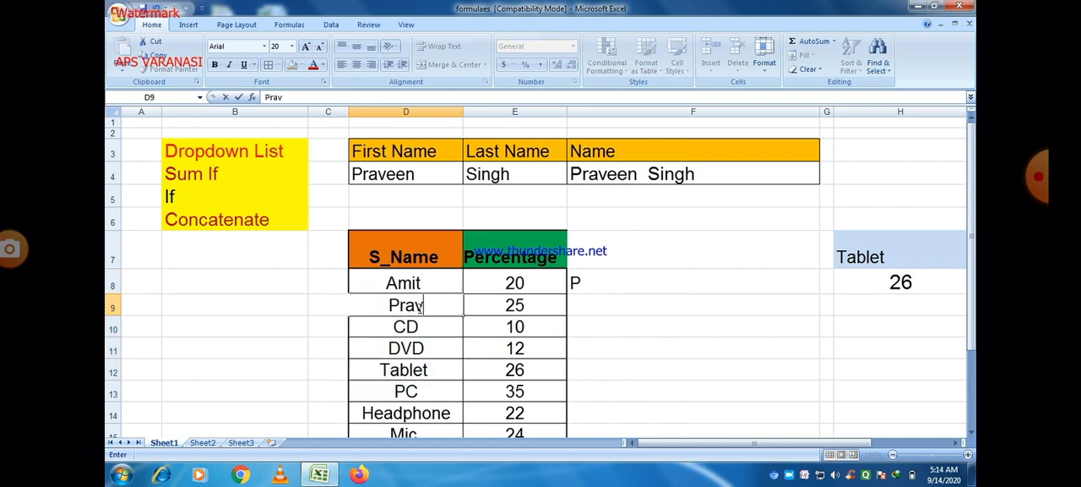
{"action": "type", "text": "een"}
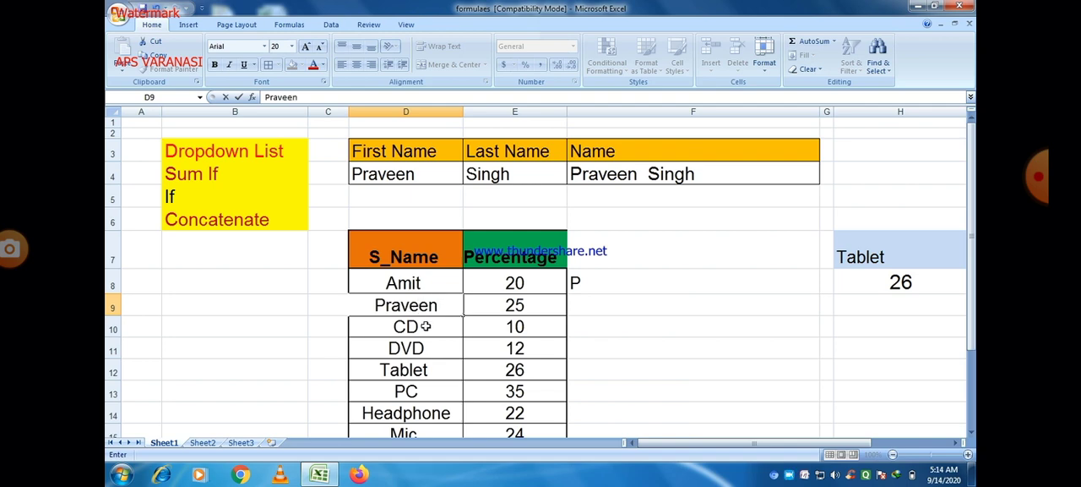
Replace the products CD and DVD in D10 and D11 with student first names
{"action": "double_click", "coordinate": [426, 326]}
{"action": "double_click", "coordinate": [426, 326]}
{"action": "type", "text": "P"}
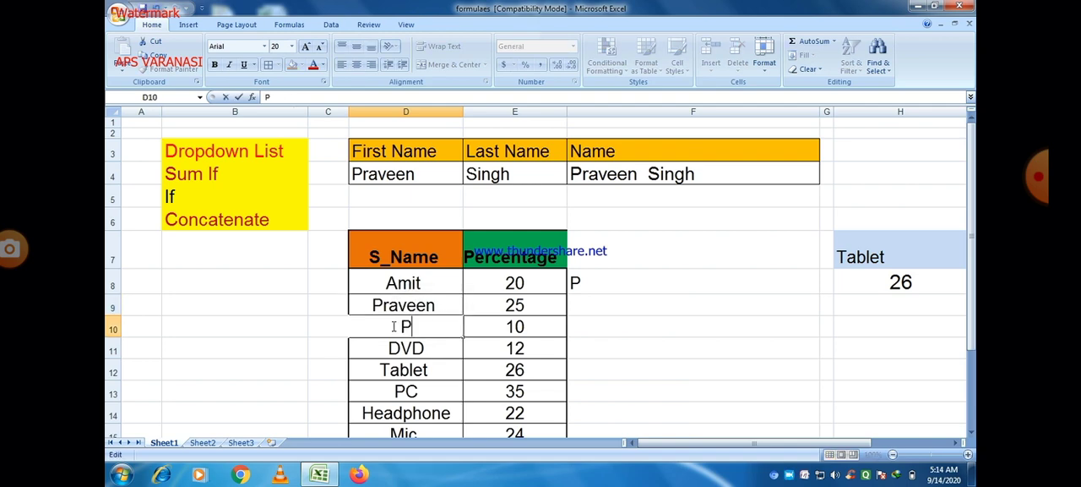
{"action": "type", "text": "ankaj"}
{"action": "left_click", "coordinate": [414, 348]}
{"action": "key", "text": "BackSpace"}
{"action": "type", "text": "Divya"}
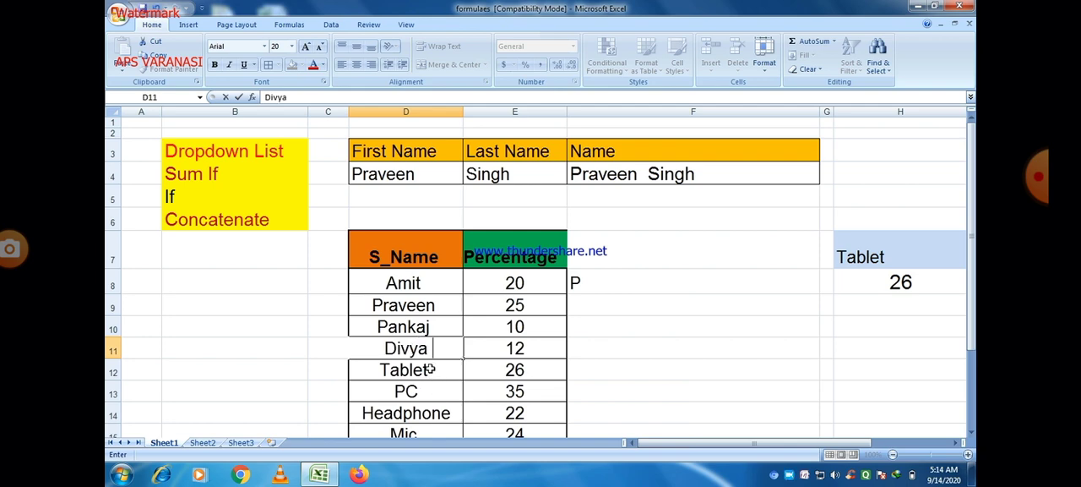
Clear the old sales figures in E8:E15 and the leftover product names in D12:D15
{"action": "left_click_drag", "start_coordinate": [430, 369], "coordinate": [418, 431]}
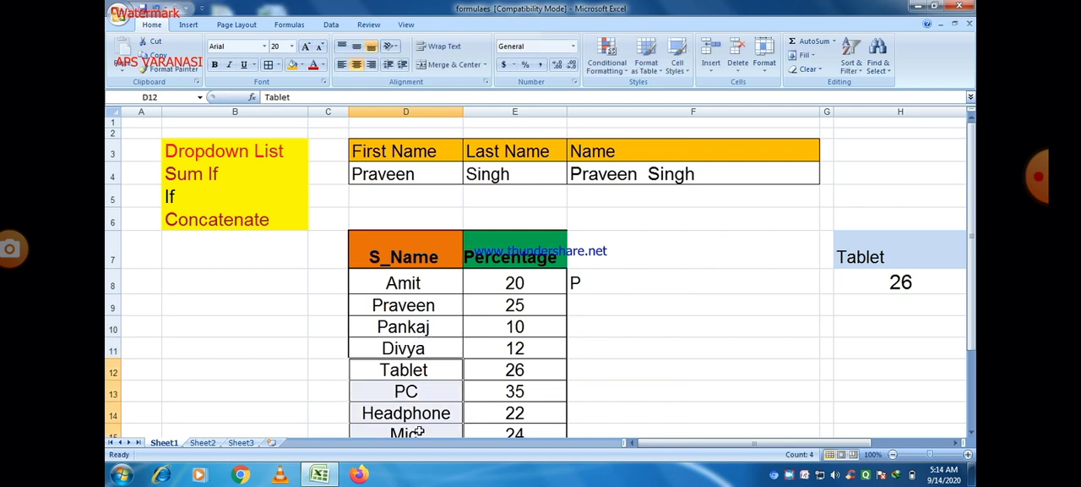
{"action": "left_click_drag", "start_coordinate": [511, 281], "coordinate": [511, 429]}
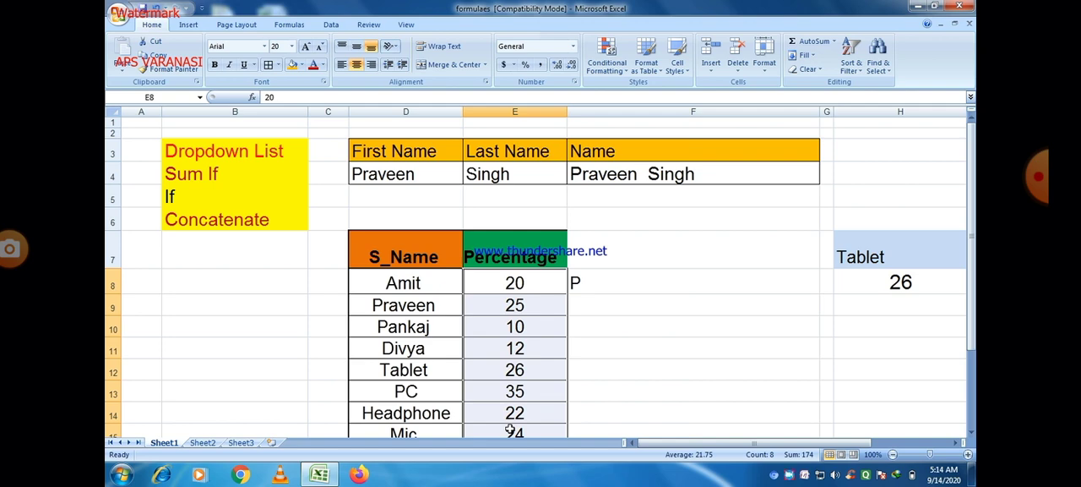
{"action": "key", "text": "Delete"}
{"action": "left_click_drag", "start_coordinate": [388, 372], "coordinate": [404, 390]}
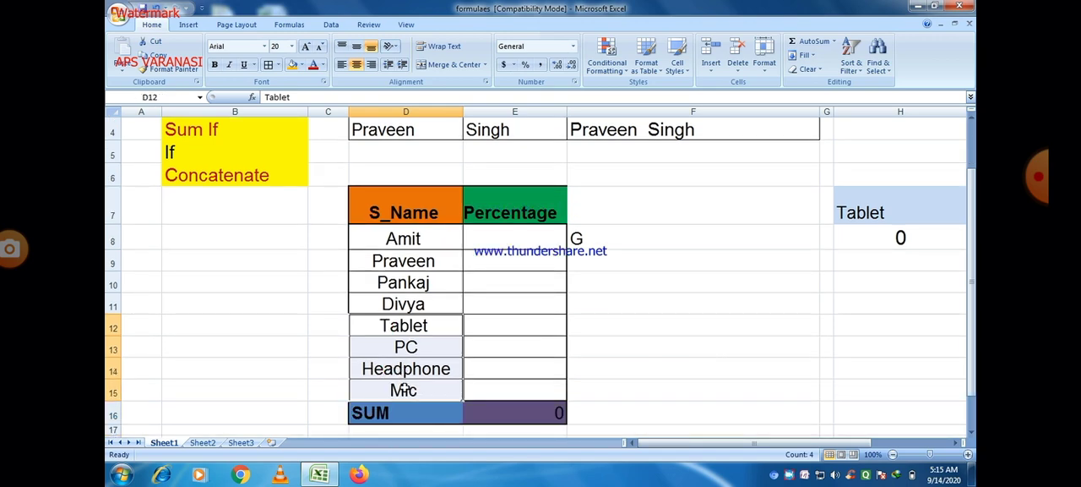
{"action": "key", "text": "Delete"}
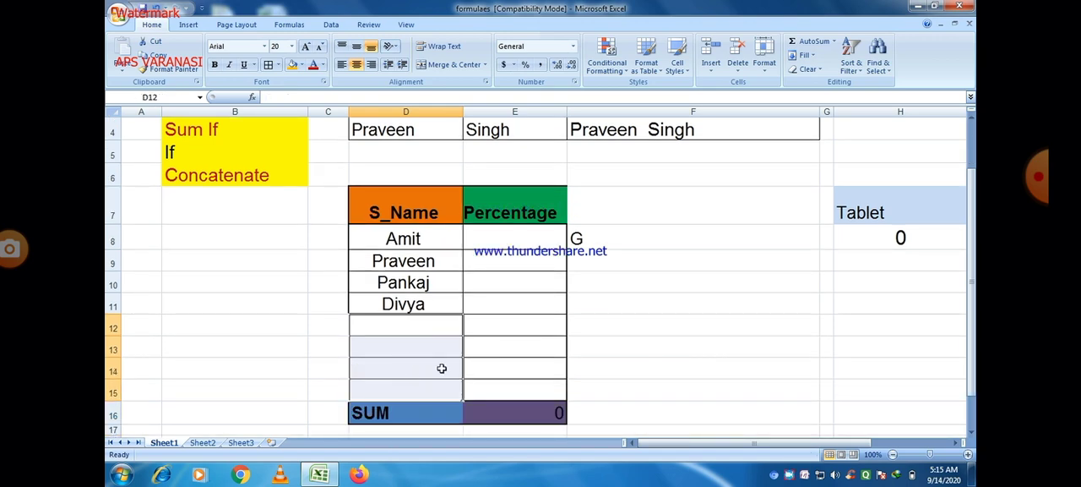
Try to delete the empty cells D12:E15 with the Entire column option, and undo the deletion
{"action": "left_click", "coordinate": [623, 348]}
{"action": "left_click_drag", "start_coordinate": [375, 326], "coordinate": [507, 381]}
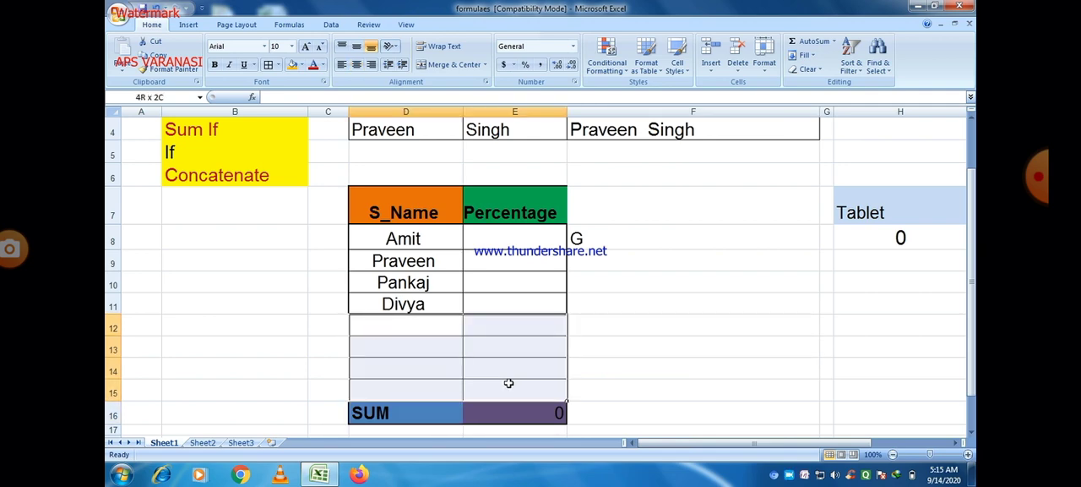
{"action": "right_click", "coordinate": [438, 328]}
{"action": "left_click", "coordinate": [478, 206]}
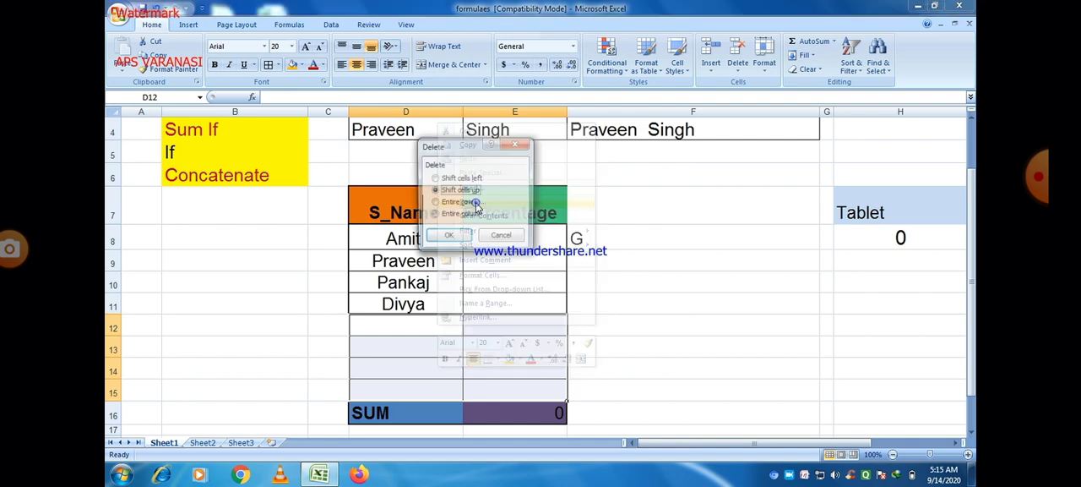
{"action": "left_click", "coordinate": [434, 215]}
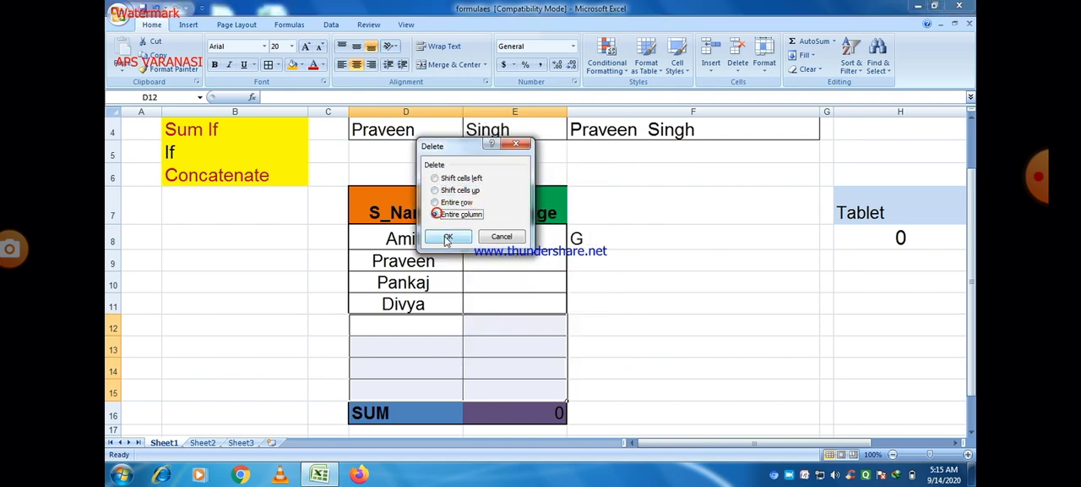
{"action": "left_click", "coordinate": [448, 236]}
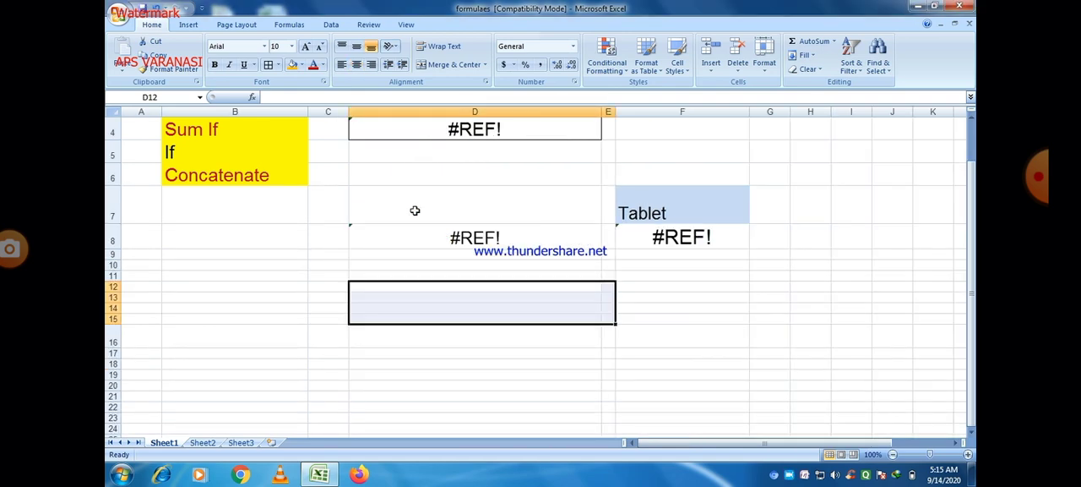
{"action": "left_click", "coordinate": [157, 9]}
Delete the entire rows of the empty cells D12:D15
{"action": "left_click_drag", "start_coordinate": [405, 332], "coordinate": [394, 386]}
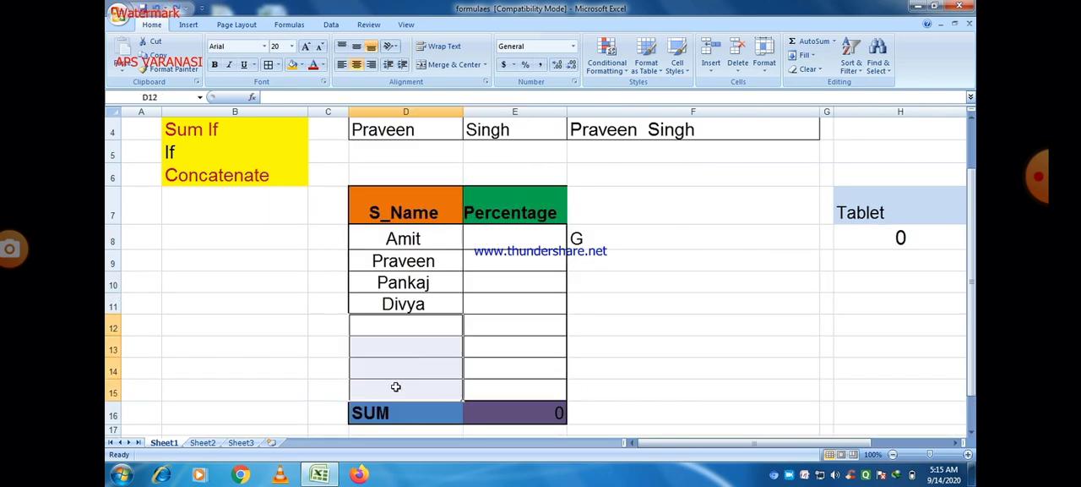
{"action": "right_click", "coordinate": [381, 329]}
{"action": "left_click", "coordinate": [429, 208]}
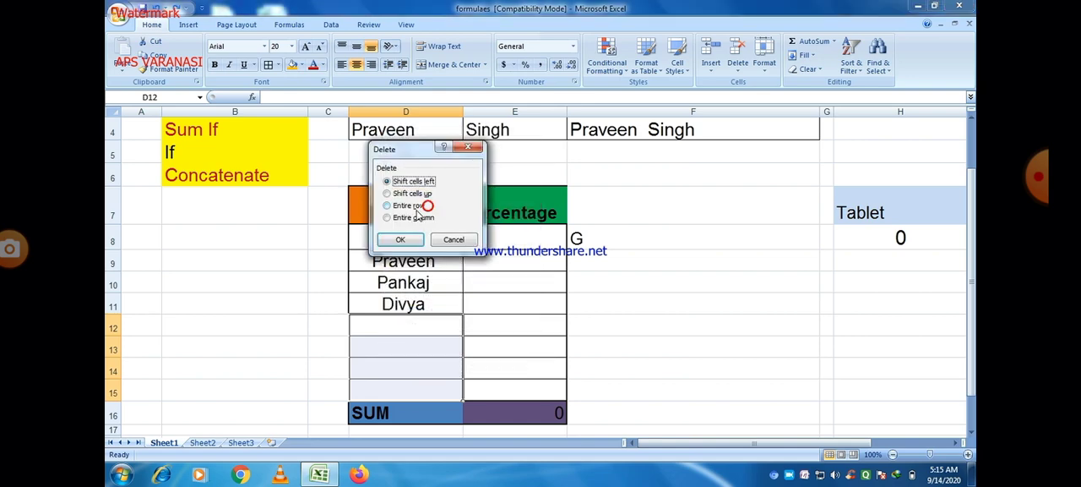
{"action": "left_click", "coordinate": [388, 206]}
{"action": "left_click", "coordinate": [401, 240]}
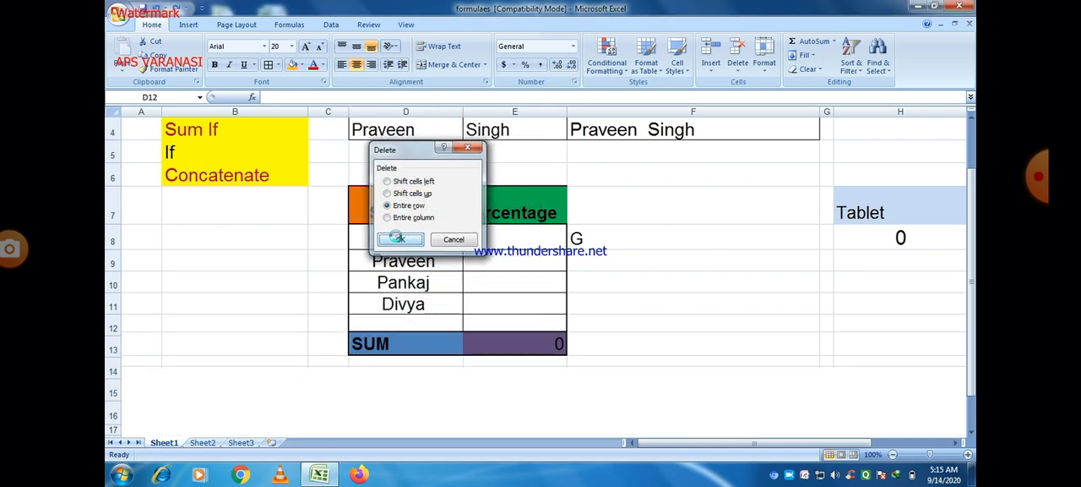
{"action": "left_click", "coordinate": [669, 302]}
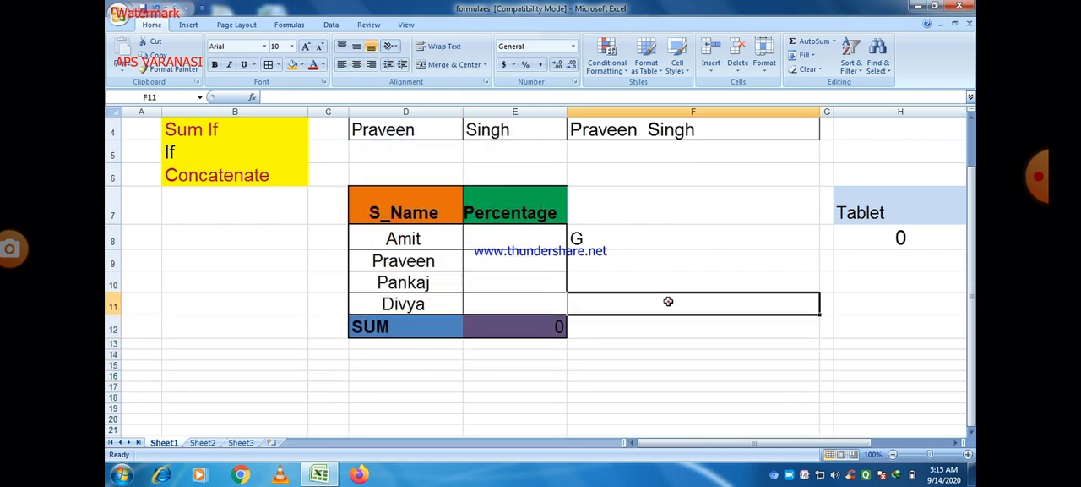
Delete the entire SUM row below the student table
{"action": "left_click", "coordinate": [381, 327]}
{"action": "right_click", "coordinate": [380, 329]}
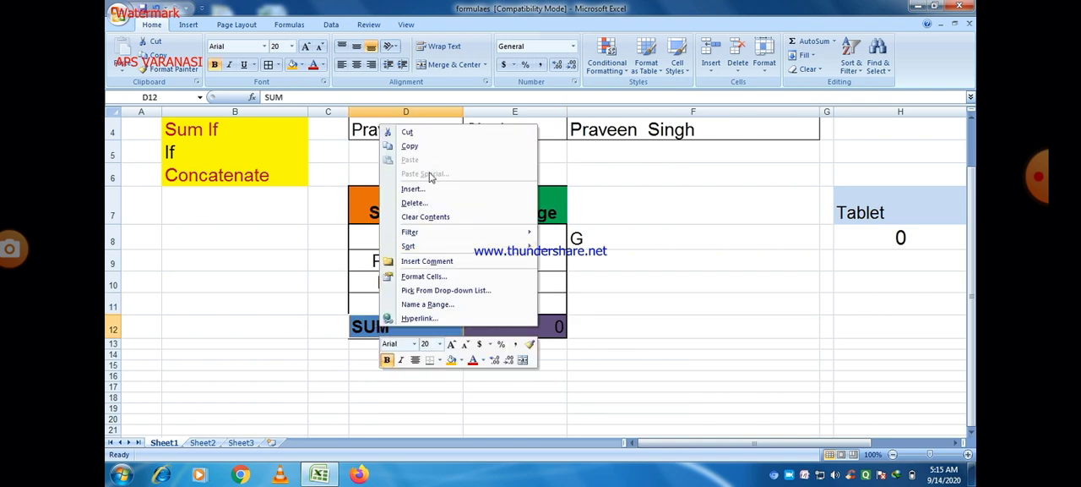
{"action": "left_click", "coordinate": [417, 204]}
{"action": "left_click", "coordinate": [378, 205]}
{"action": "left_click", "coordinate": [390, 238]}
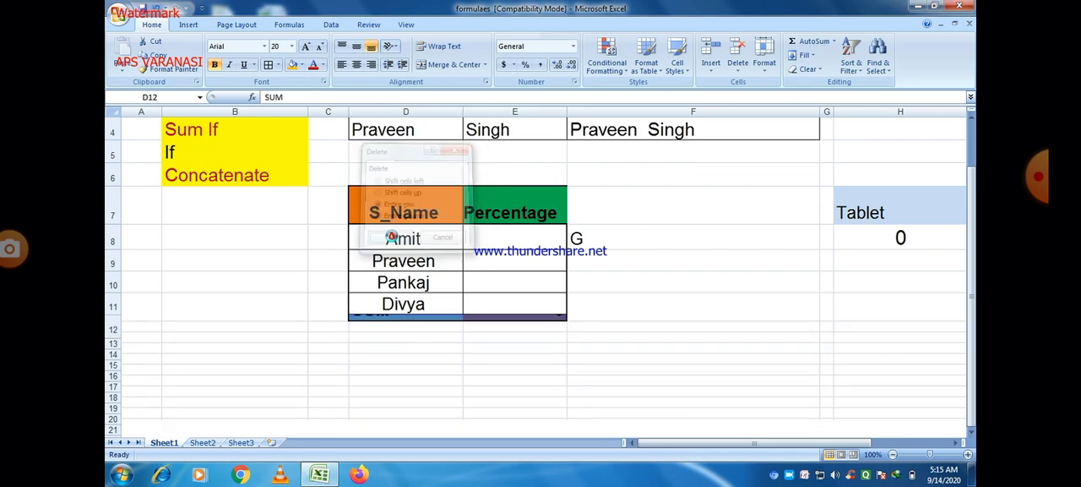
{"action": "left_click", "coordinate": [673, 301]}
Enter 61 as the first student's percentage in E8
{"action": "left_click", "coordinate": [500, 237]}
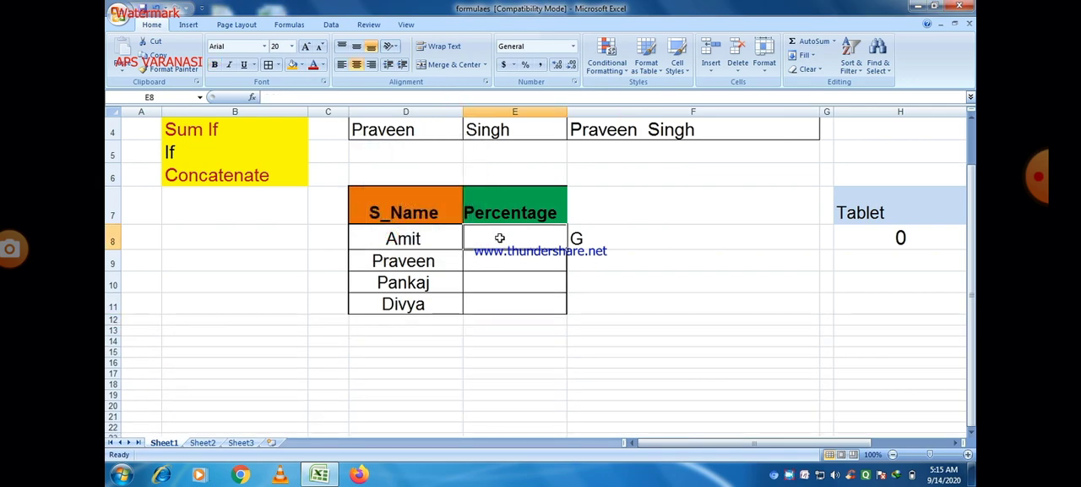
{"action": "type", "text": "60"}
{"action": "left_click", "coordinate": [513, 259]}
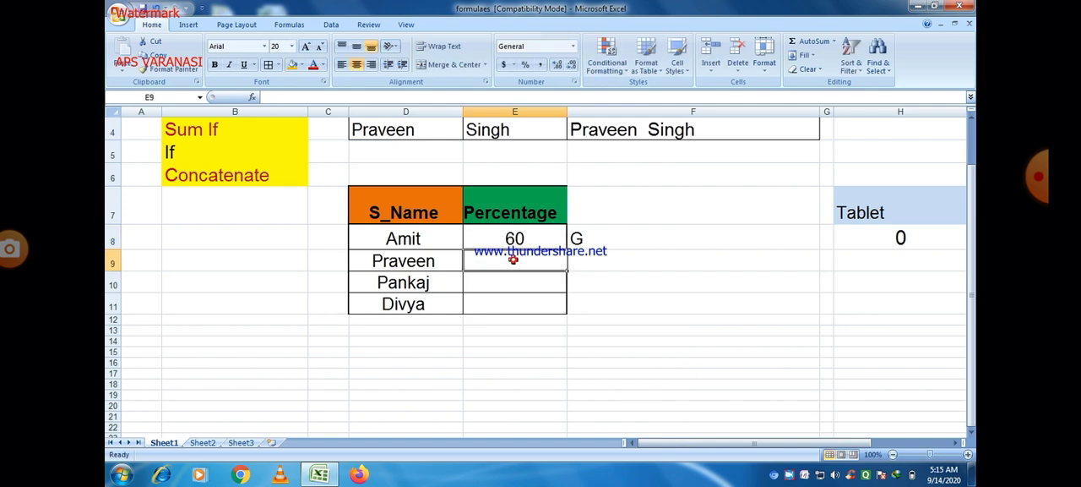
{"action": "double_click", "coordinate": [522, 240]}
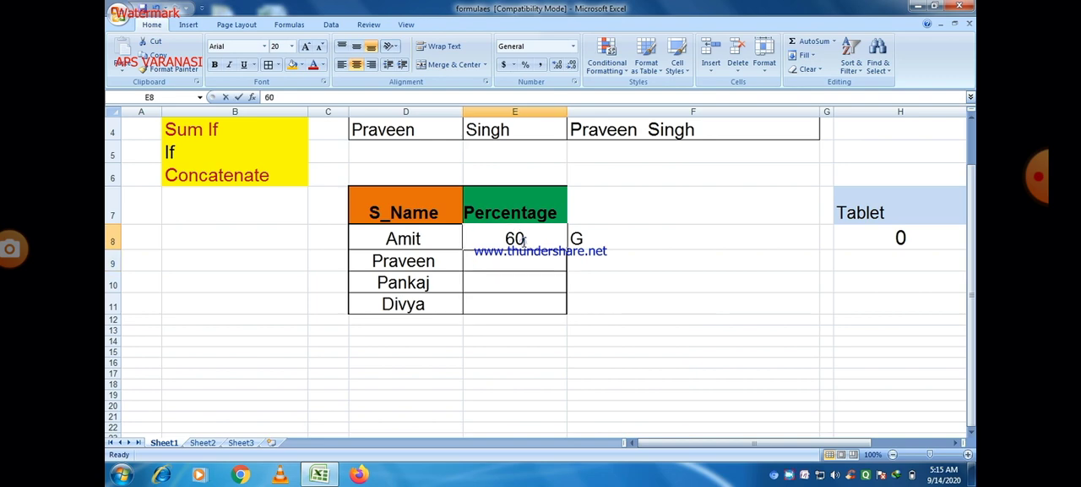
{"action": "key", "text": "BackSpace"}
{"action": "type", "text": "1"}
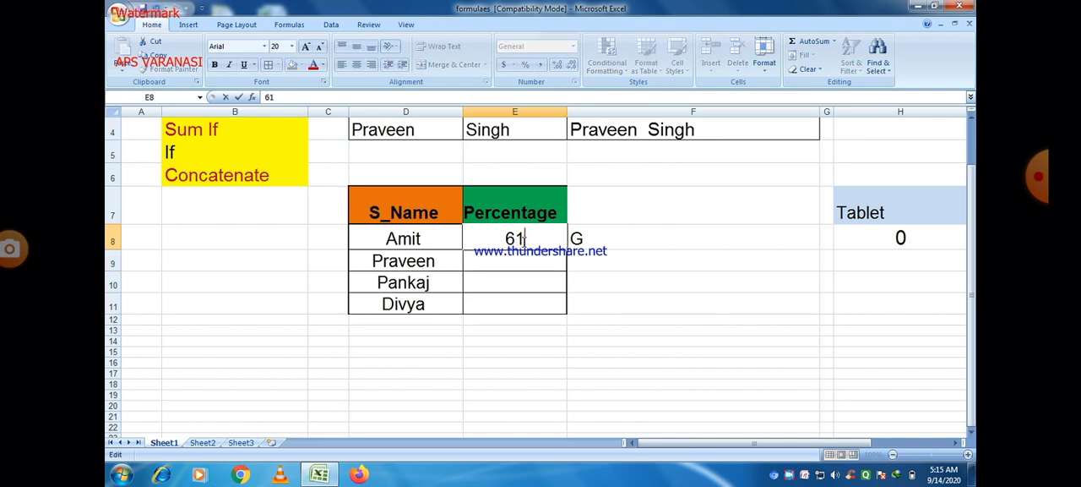
Enter the percentages 51, 41 and 31 for the other students in E9, E10 and E11
{"action": "left_click", "coordinate": [517, 259]}
{"action": "type", "text": "51"}
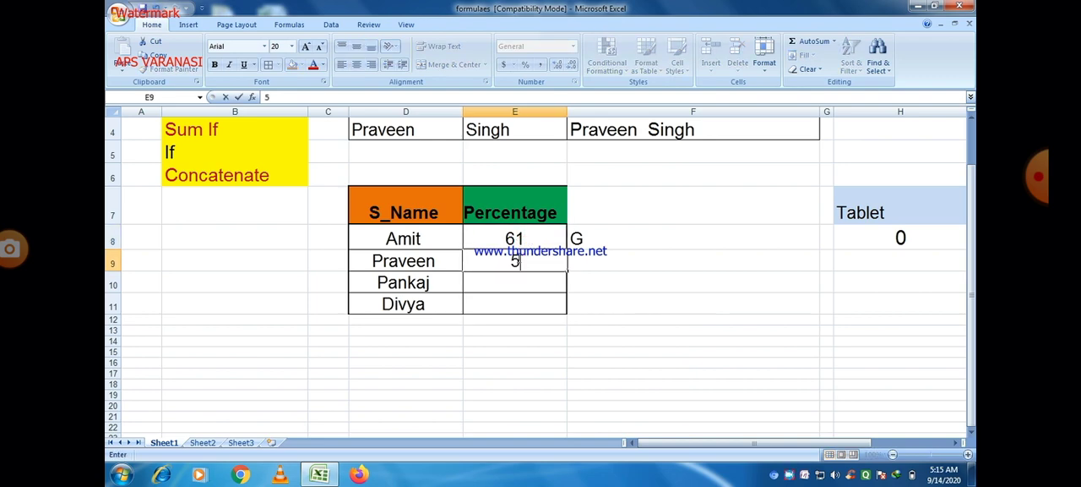
{"action": "left_click", "coordinate": [510, 277]}
{"action": "type", "text": "41"}
{"action": "left_click", "coordinate": [510, 302]}
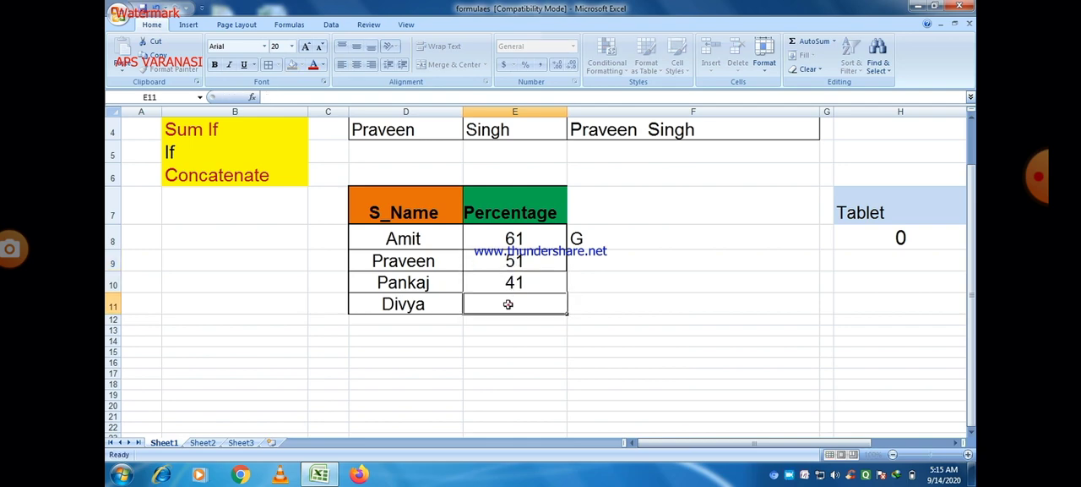
{"action": "type", "text": "31"}
{"action": "left_click", "coordinate": [575, 359]}
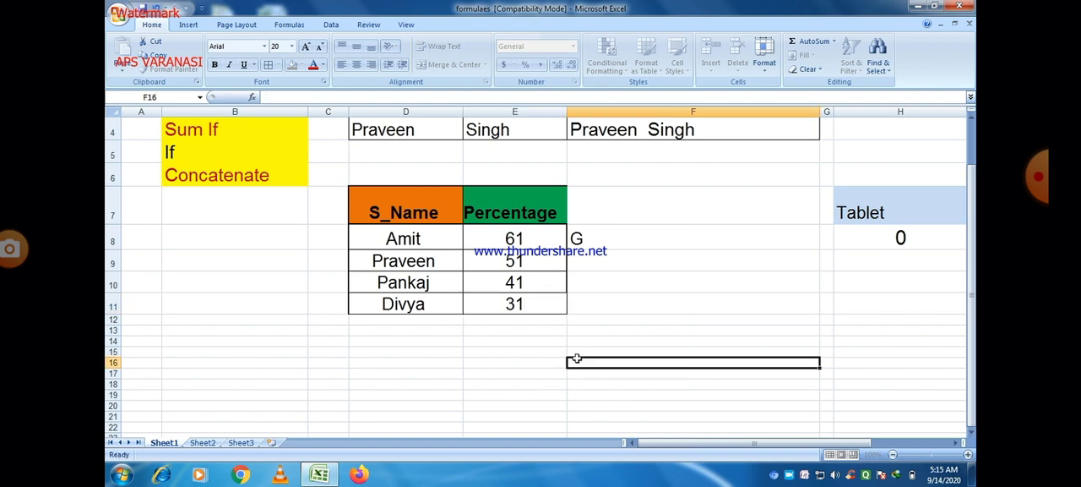
Clear the old IF formula from F8 and enter the heading Result in F7
{"action": "left_click", "coordinate": [594, 241]}
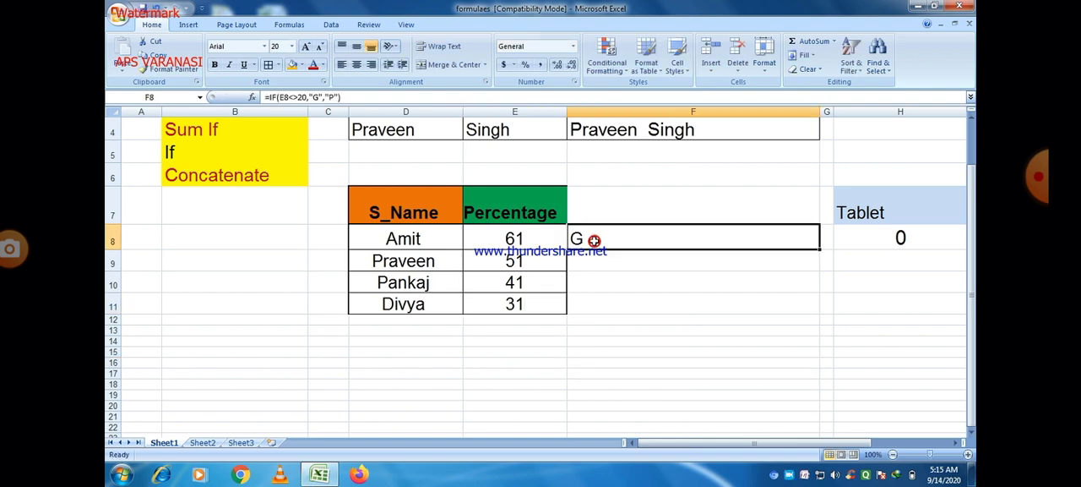
{"action": "key", "text": "BackSpace"}
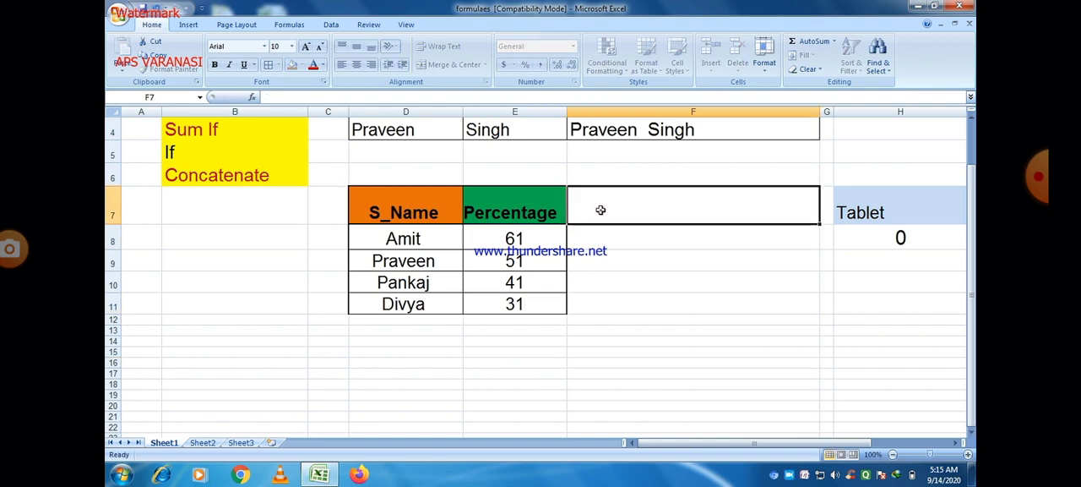
{"action": "left_click", "coordinate": [600, 211]}
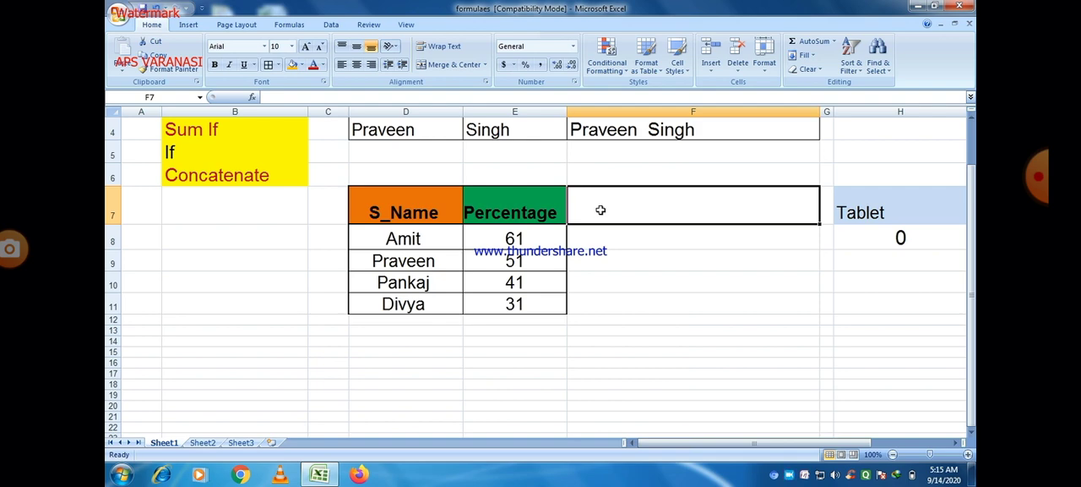
{"action": "type", "text": "Result"}
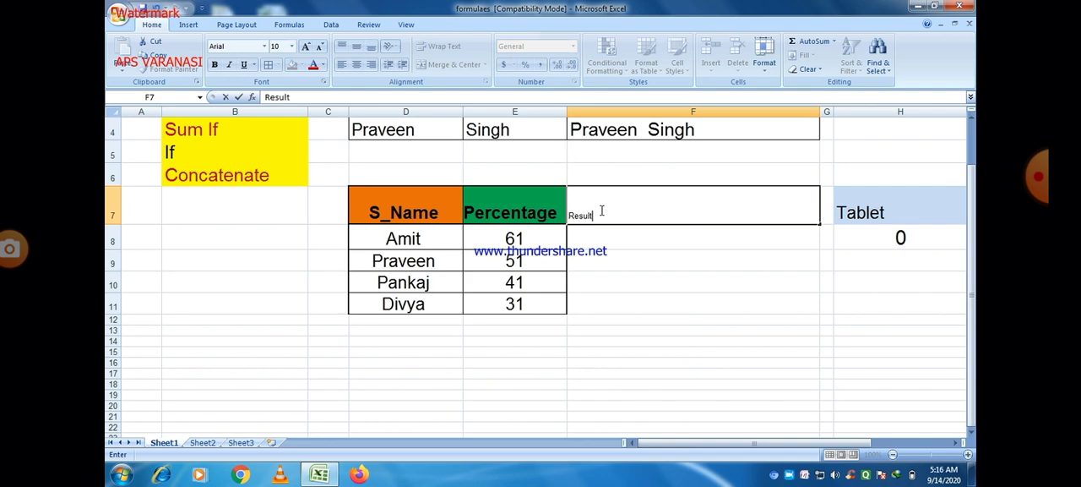
{"action": "left_click", "coordinate": [564, 371]}
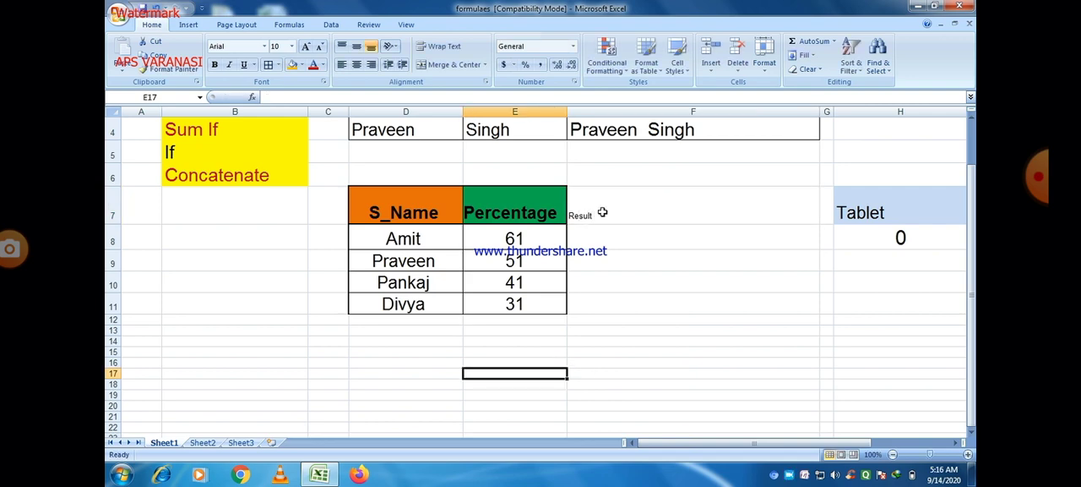
Format the Result heading in F7 with font size 22 and a light red fill
{"action": "left_click", "coordinate": [602, 212]}
{"action": "left_click", "coordinate": [307, 46]}
{"action": "left_click", "coordinate": [306, 46]}
{"action": "left_click", "coordinate": [307, 46]}
{"action": "left_click", "coordinate": [307, 46]}
{"action": "left_click", "coordinate": [306, 46]}
{"action": "left_click", "coordinate": [307, 46]}
{"action": "left_click", "coordinate": [307, 46]}
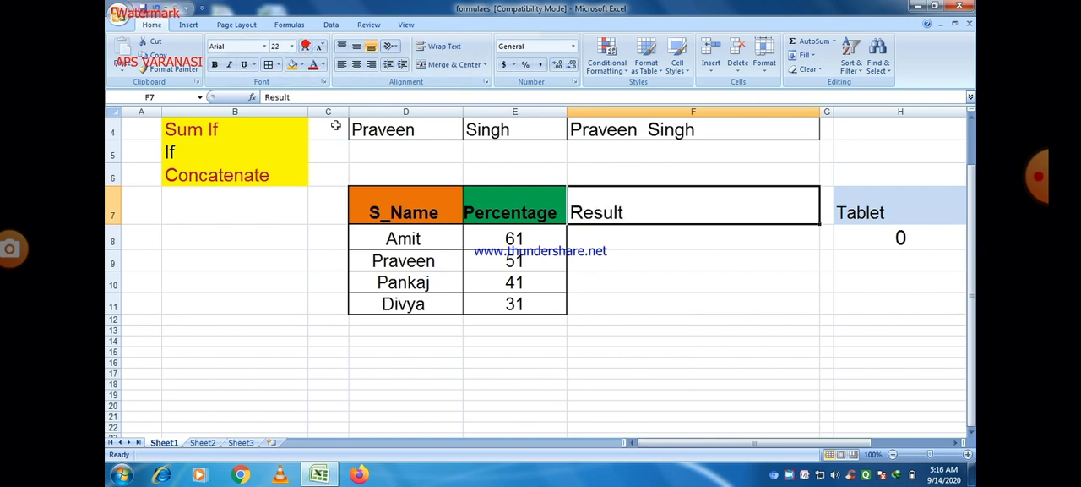
{"action": "left_click", "coordinate": [323, 65]}
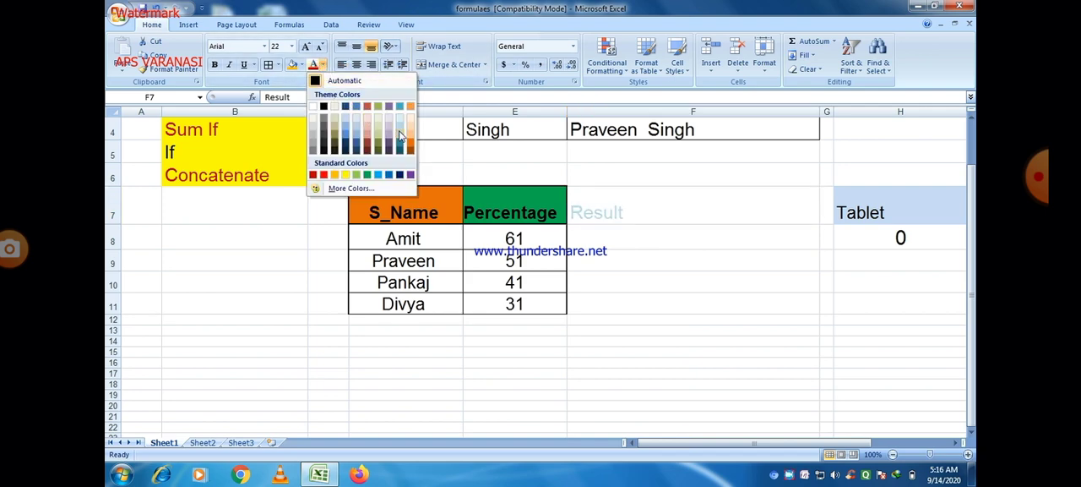
{"action": "left_click", "coordinate": [300, 66]}
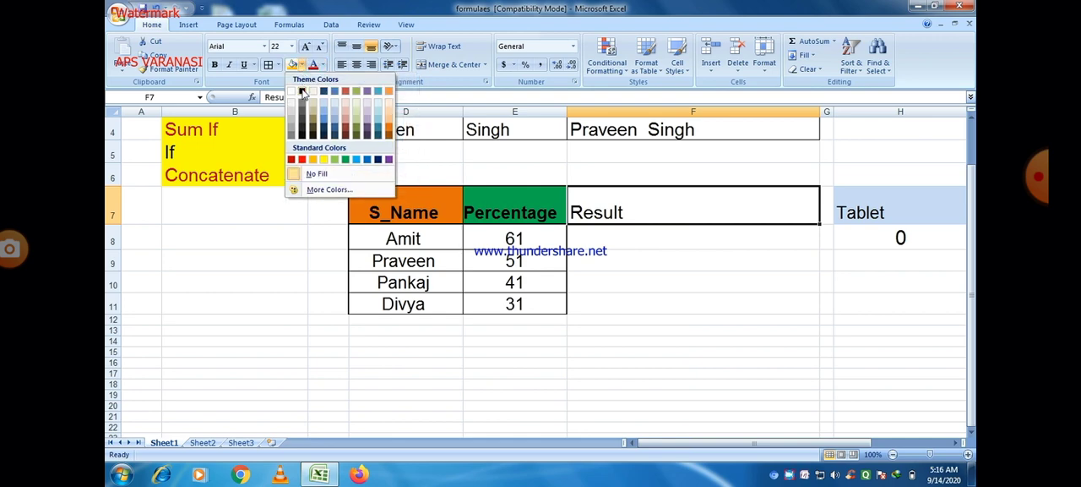
{"action": "left_click", "coordinate": [346, 125]}
{"action": "left_click", "coordinate": [588, 328]}
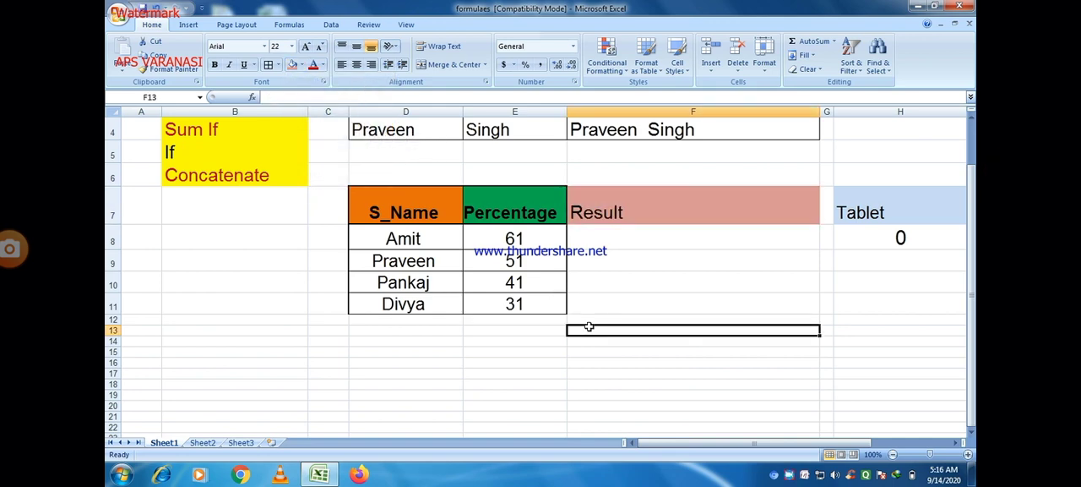
Apply all borders to the empty result cells F8:F11
{"action": "left_click", "coordinate": [581, 239]}
{"action": "left_click", "coordinate": [604, 338]}
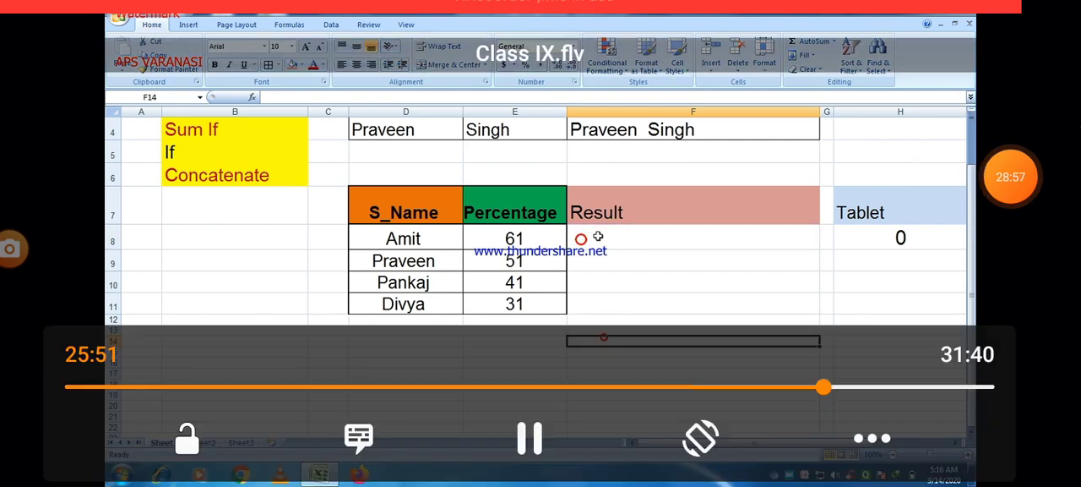
{"action": "left_click_drag", "start_coordinate": [591, 237], "coordinate": [592, 298]}
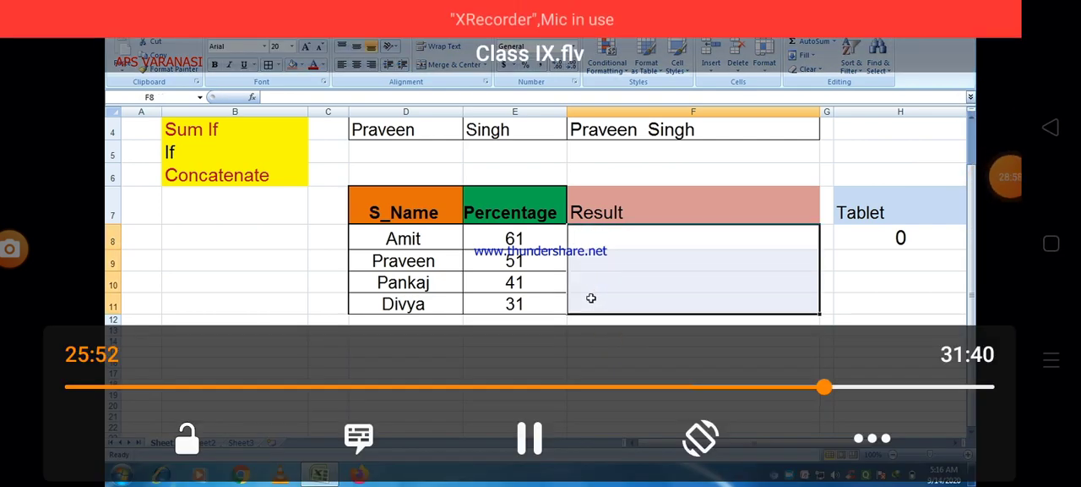
{"action": "left_click", "coordinate": [268, 65]}
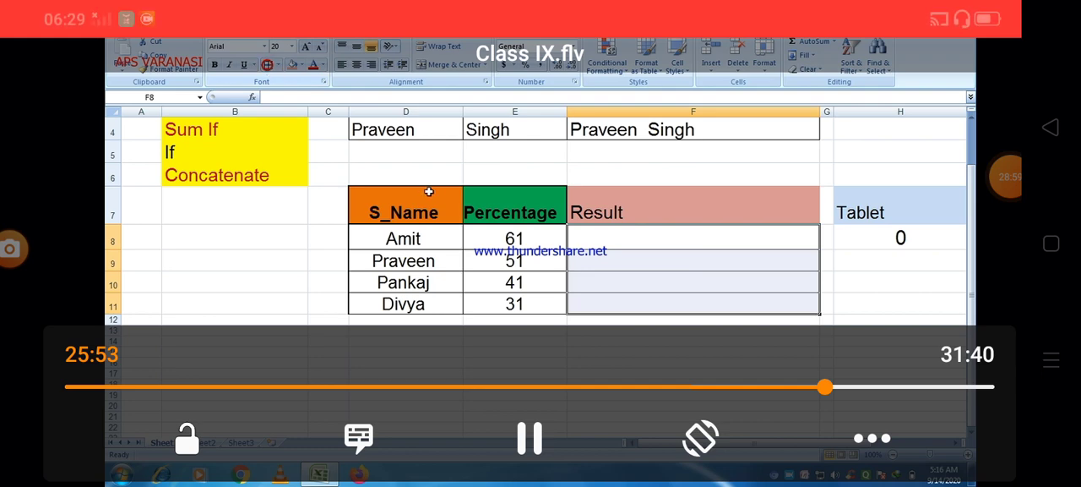
Start an IF formula in F8 with the logical test E8>=60
{"action": "double_click", "coordinate": [583, 240]}
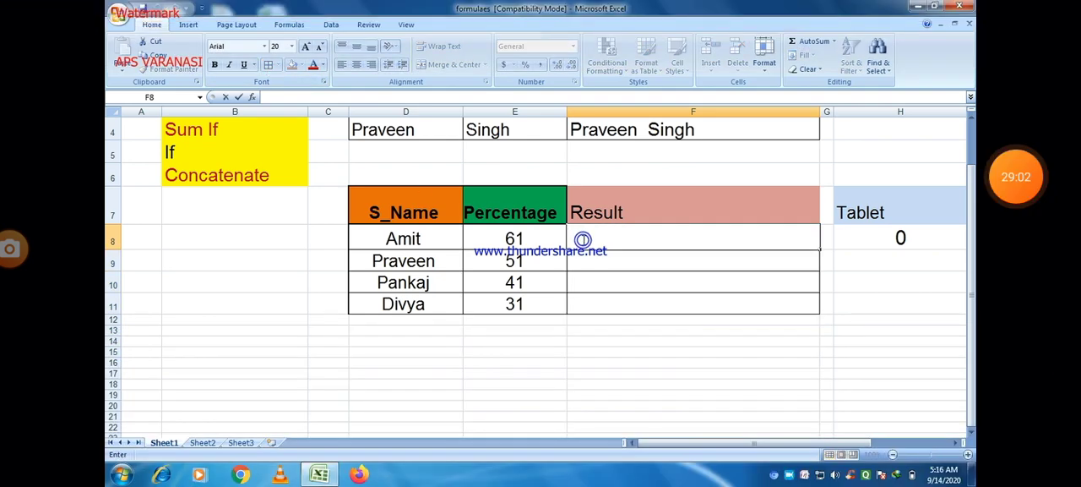
{"action": "type", "text": "="}
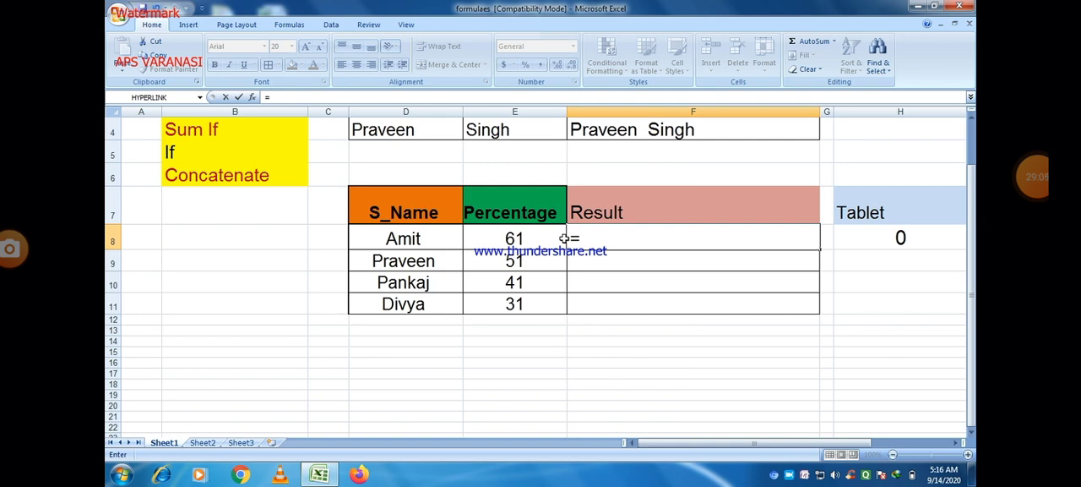
{"action": "type", "text": "if"}
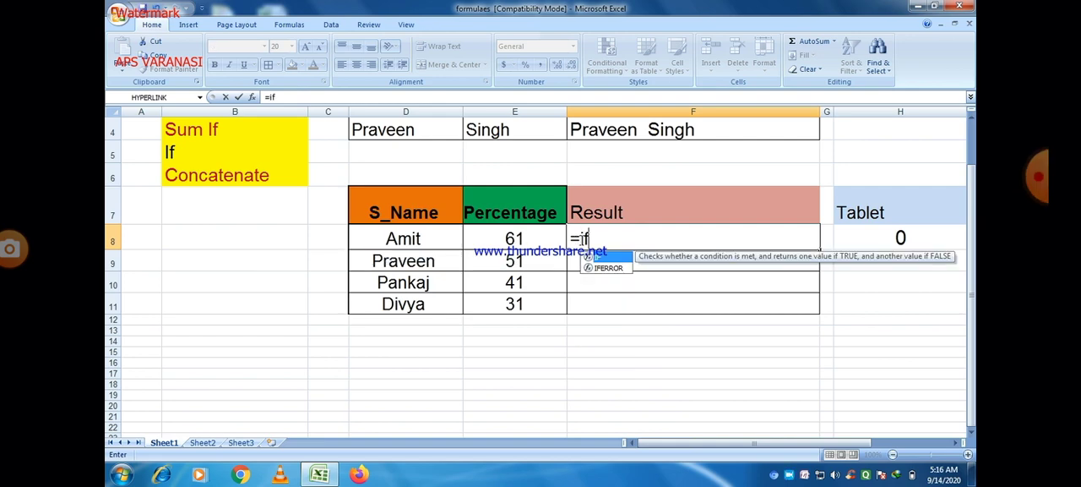
{"action": "double_click", "coordinate": [598, 257]}
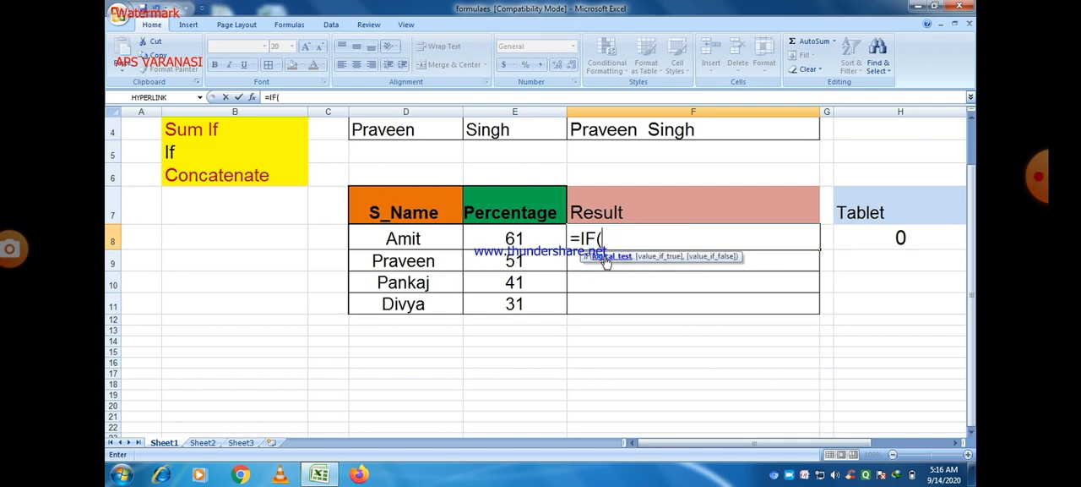
{"action": "left_click", "coordinate": [553, 239]}
{"action": "type", "text": ">"}
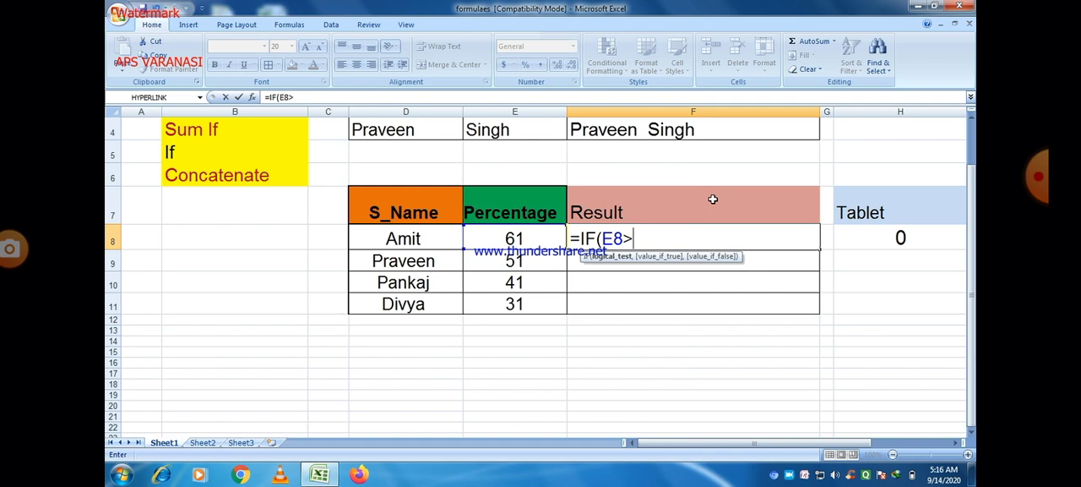
{"action": "type", "text": "6"}
{"action": "key", "text": "BackSpace"}
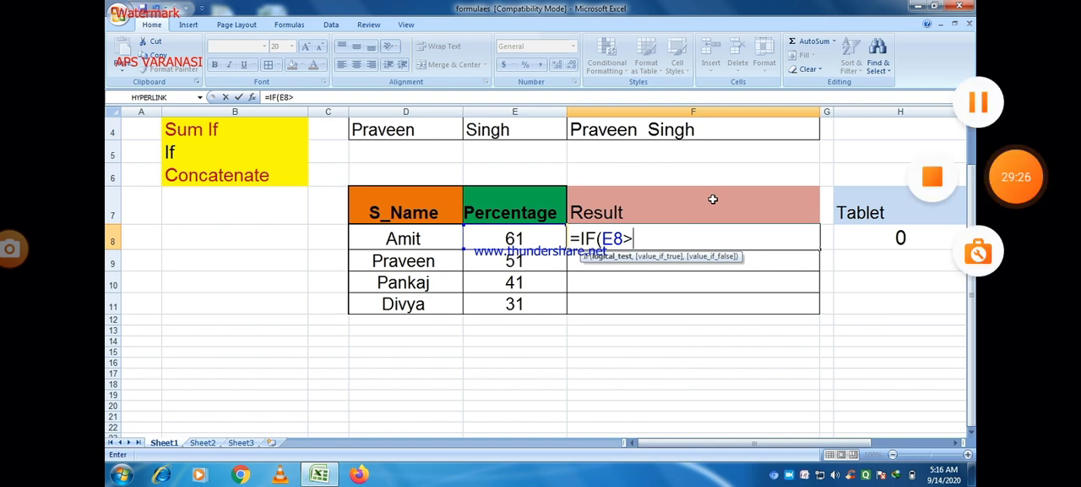
{"action": "type", "text": "="}
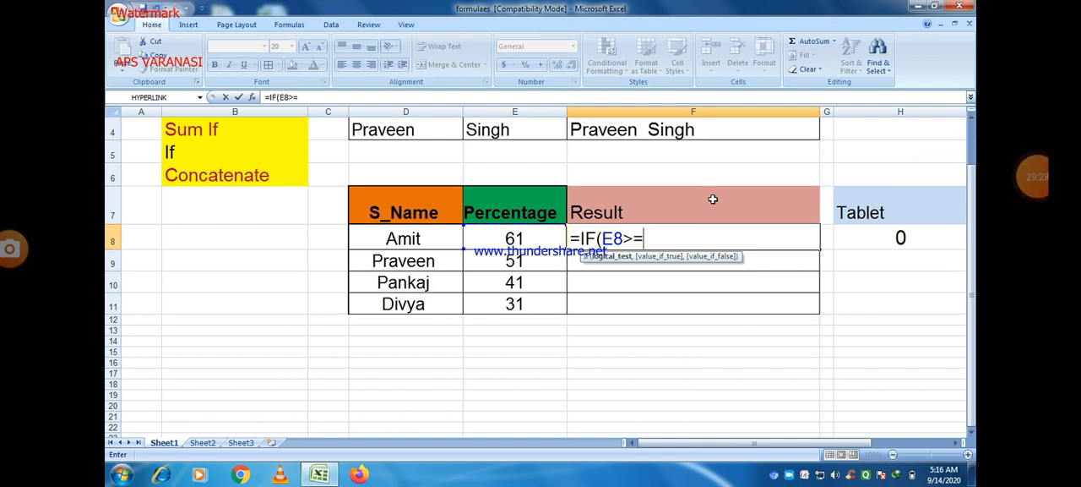
{"action": "type", "text": "60,"}
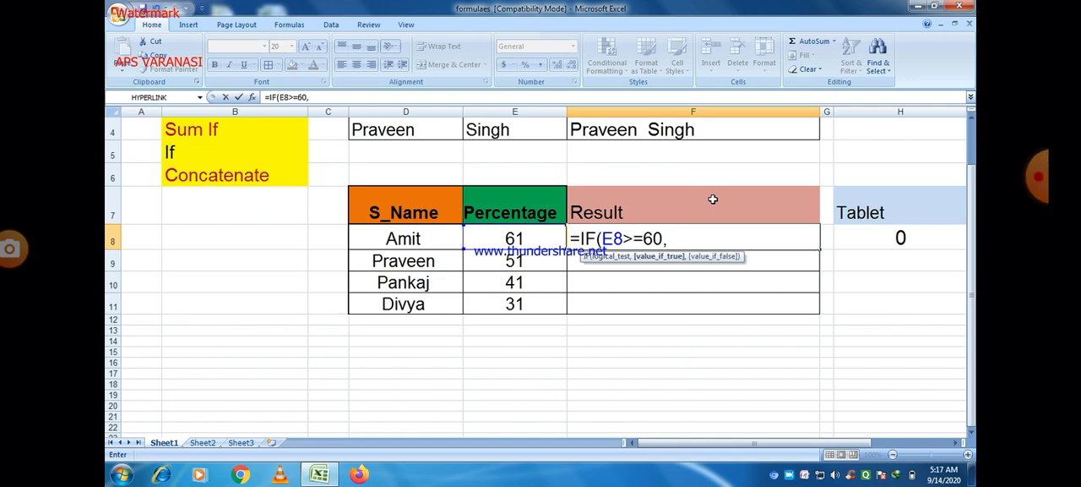
Complete the F8 formula with "First" as the true value and unquoted Fail as the false value
{"action": "type", "text": "\""}
{"action": "type", "text": "Firs"}
{"action": "type", "text": "t\""}
{"action": "type", "text": ","}
{"action": "left_click", "coordinate": [529, 439]}
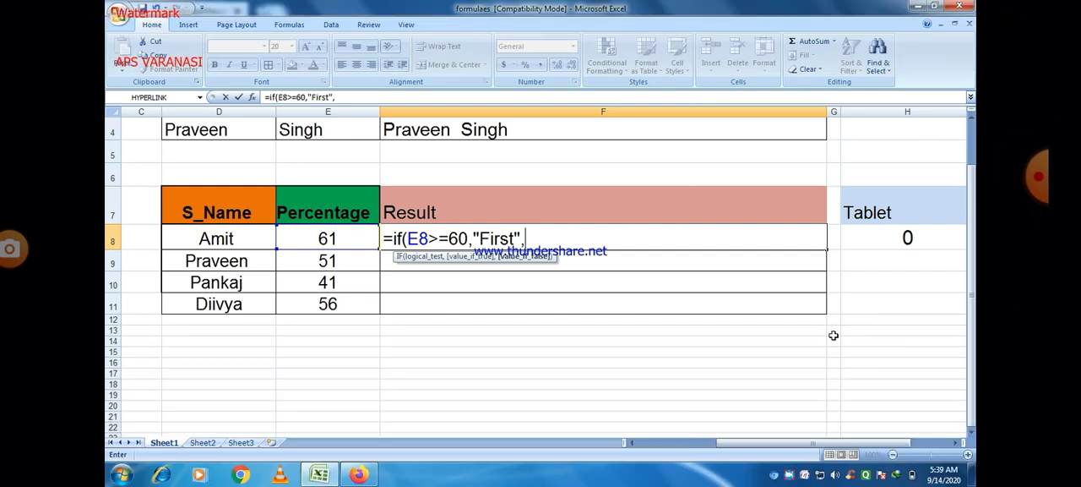
{"action": "type", "text": "Fail)"}
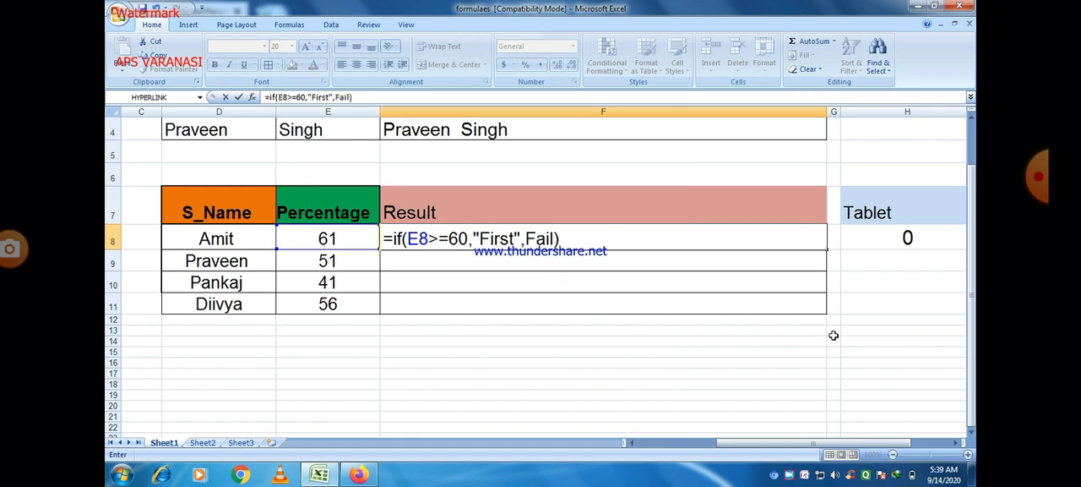
{"action": "key", "text": "Tab"}
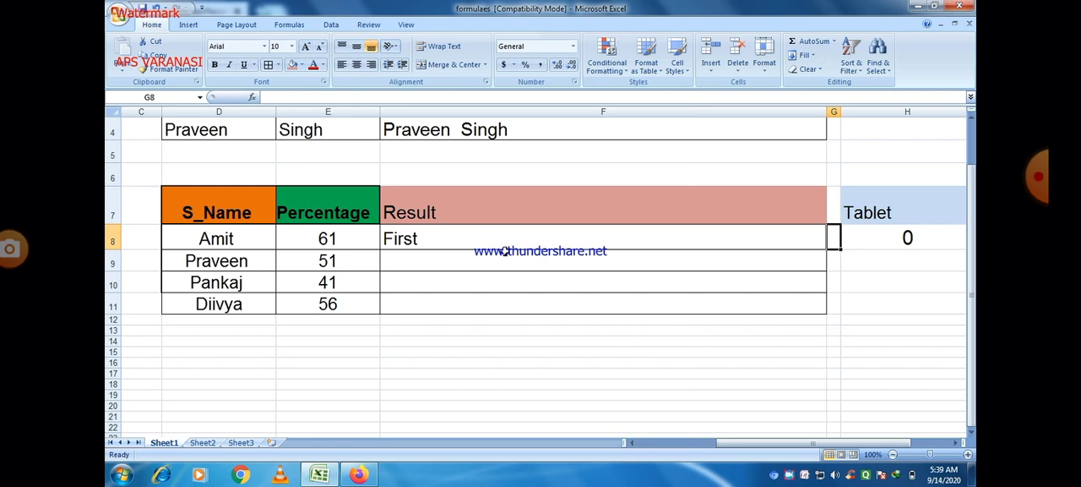
Replace Fail in the F8 formula with a copy of its IF(E8>=60,"First" part
{"action": "double_click", "coordinate": [479, 240]}
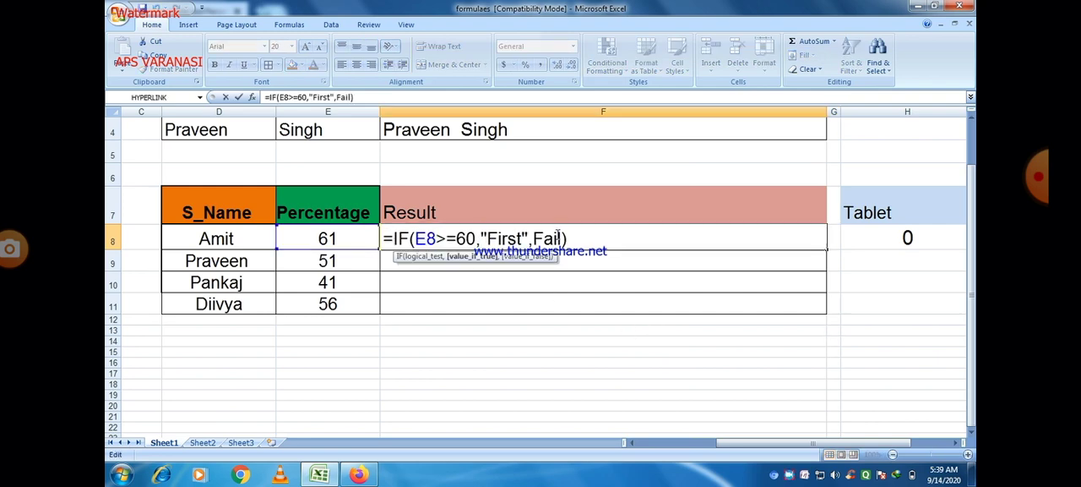
{"action": "left_click_drag", "start_coordinate": [563, 239], "coordinate": [534, 239]}
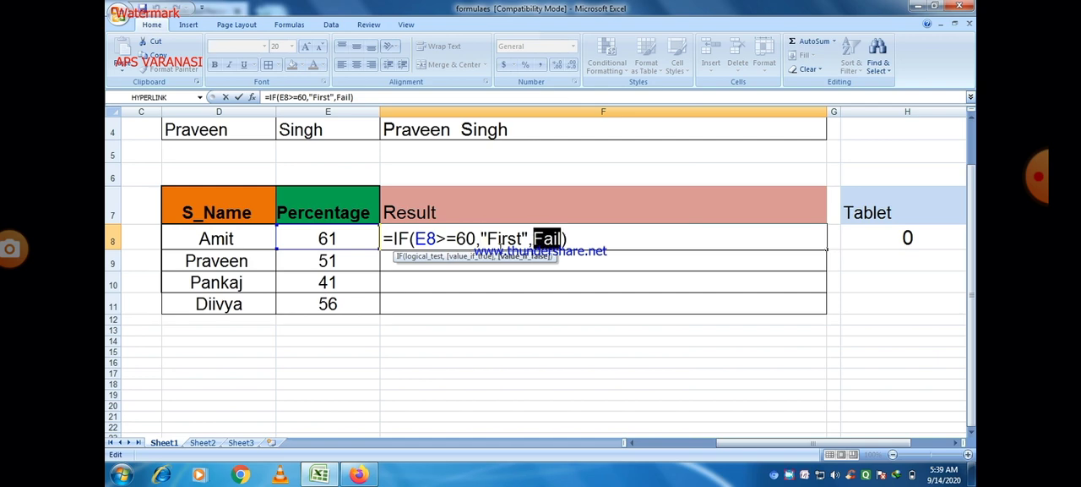
{"action": "left_click", "coordinate": [529, 239]}
{"action": "left_click_drag", "start_coordinate": [529, 239], "coordinate": [394, 239]}
{"action": "key", "text": "ctrl+c"}
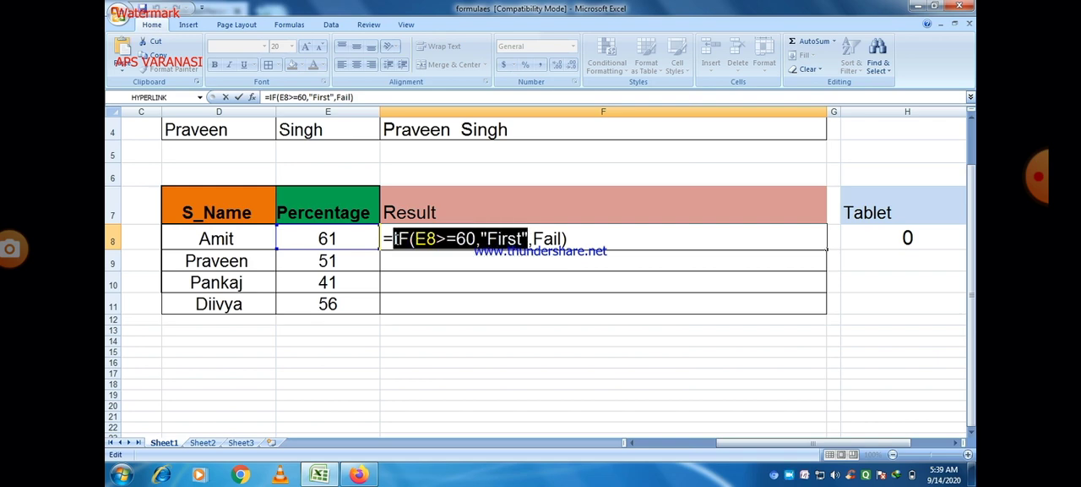
{"action": "left_click", "coordinate": [563, 239]}
{"action": "double_click", "coordinate": [563, 239]}
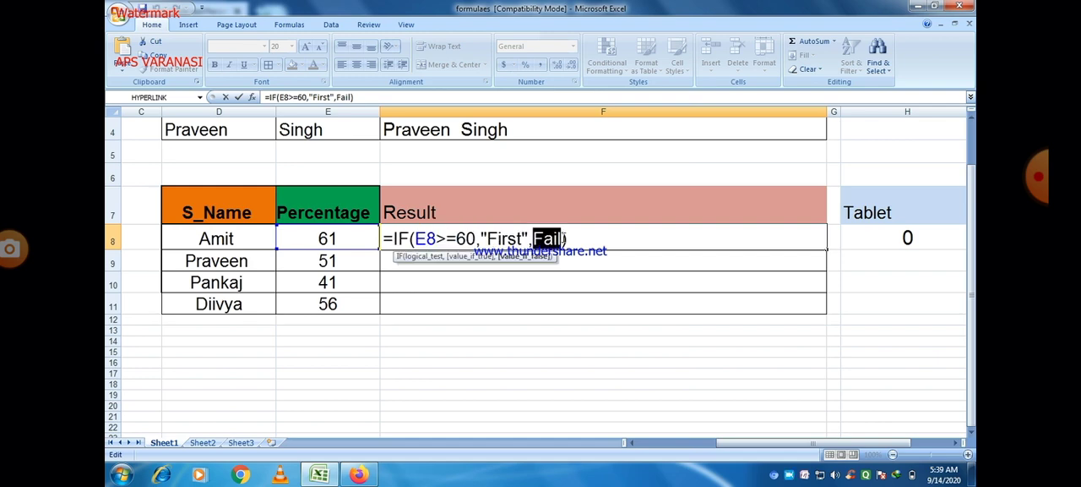
{"action": "key", "text": "ctrl+v"}
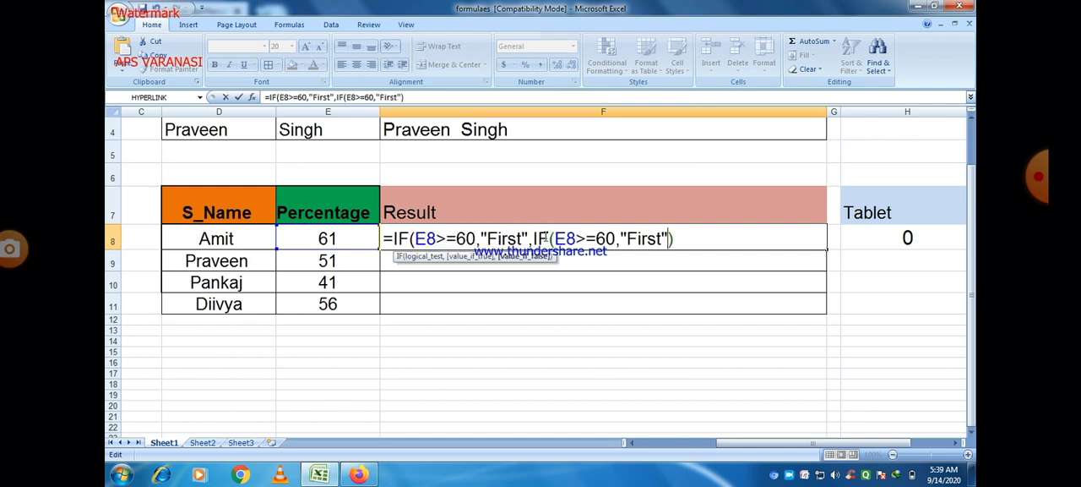
Change the nested IF in F8 to test E8>=45 and return "Second", adding a comma after it
{"action": "left_click_drag", "start_coordinate": [614, 239], "coordinate": [596, 239]}
{"action": "type", "text": "45"}
{"action": "left_click_drag", "start_coordinate": [662, 239], "coordinate": [627, 239]}
{"action": "type", "text": "Second"}
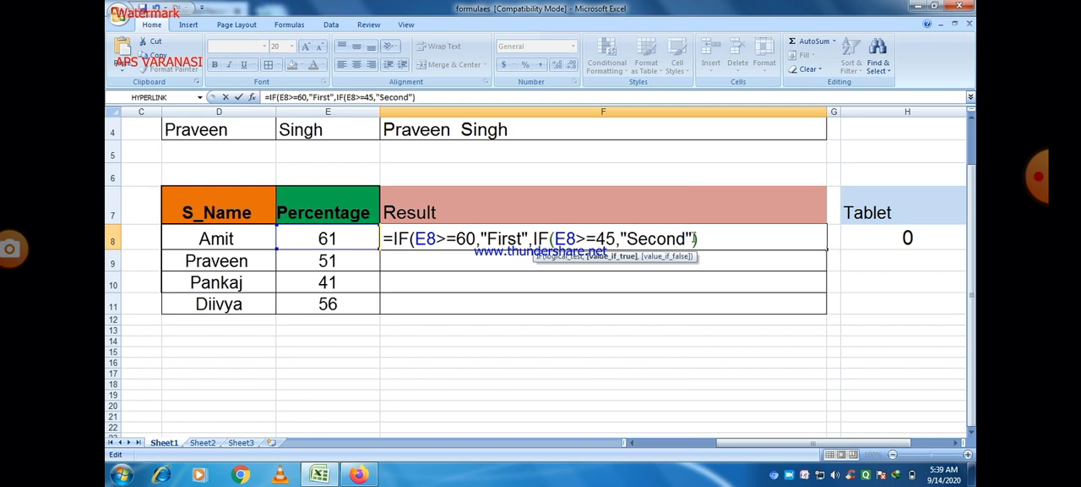
{"action": "type", "text": ","}
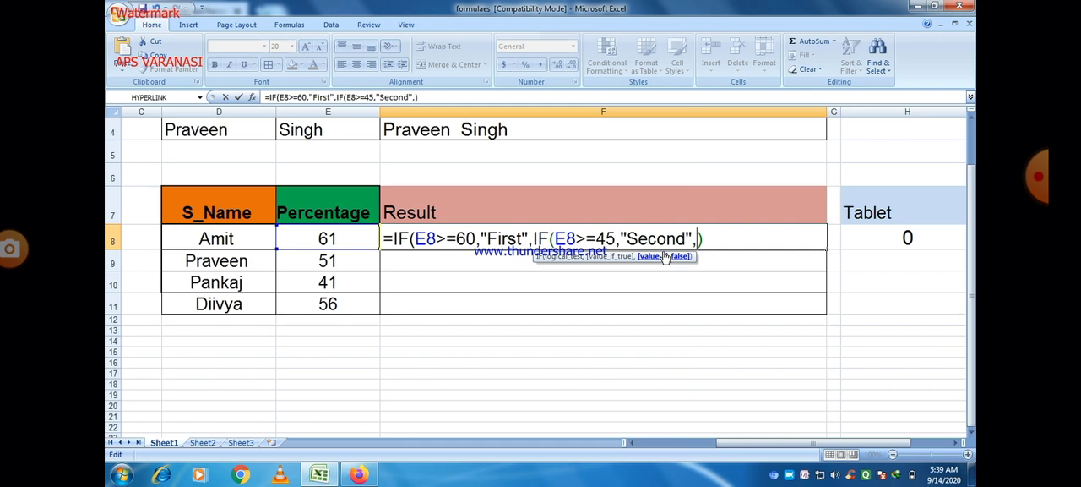
Paste a third nested IF into the F8 formula, testing E8>=33 and returning "Third"
{"action": "key", "text": "ctrl+v"}
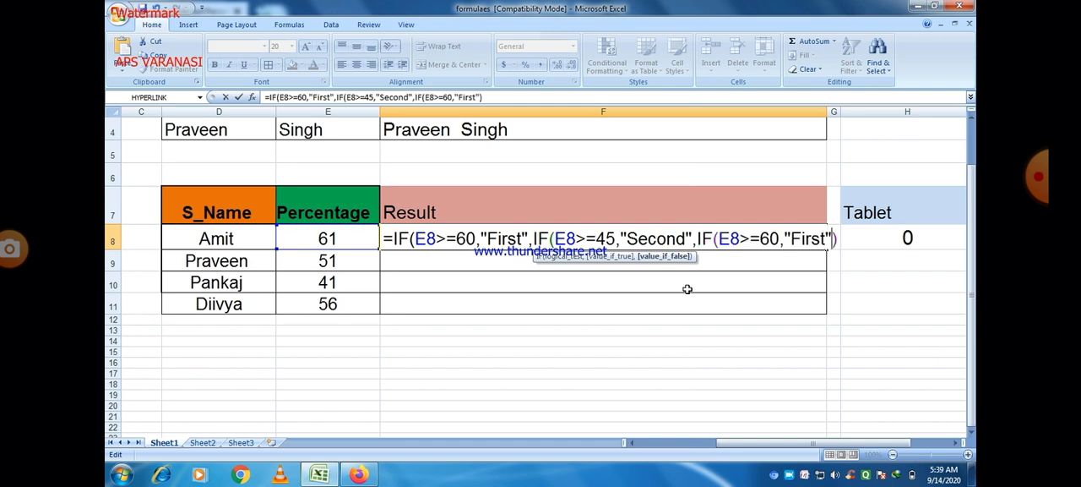
{"action": "double_click", "coordinate": [770, 238]}
{"action": "type", "text": "33"}
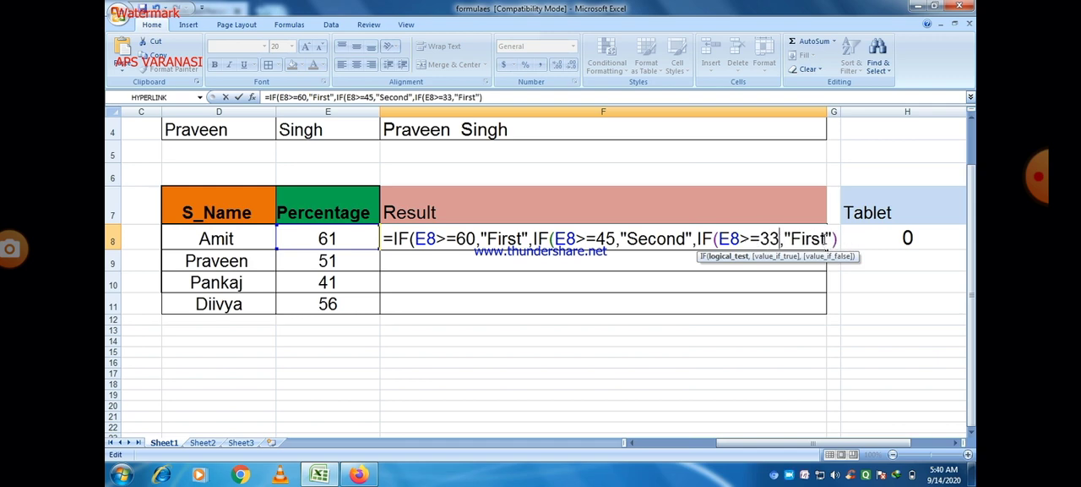
{"action": "left_click_drag", "start_coordinate": [826, 239], "coordinate": [794, 239]}
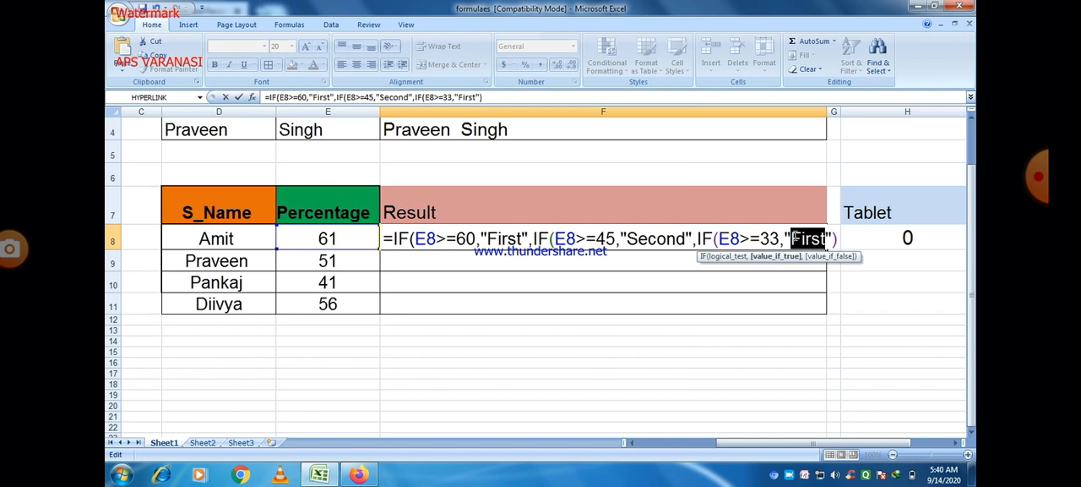
{"action": "type", "text": "T"}
{"action": "type", "text": "hird"}
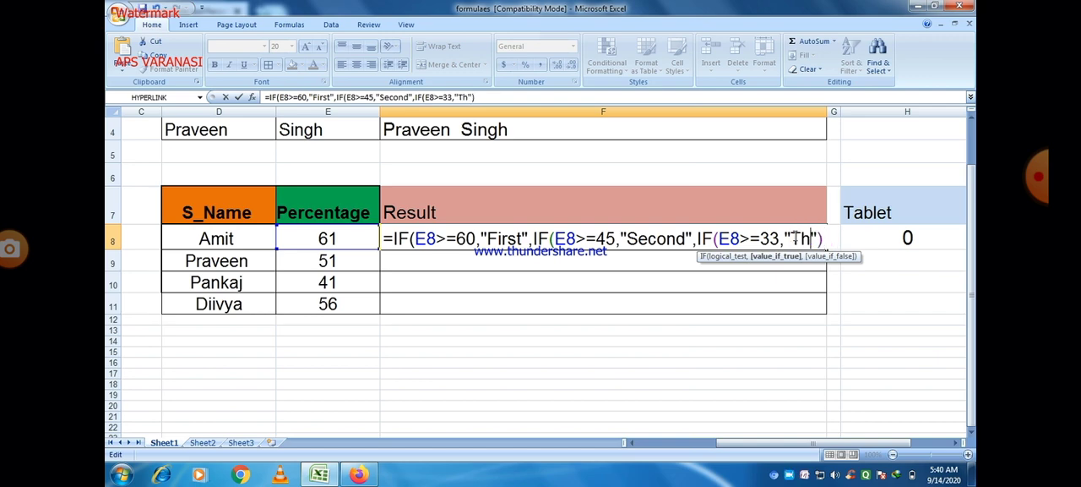
Add "Fail" in quotes as the innermost false value in F8 and close all three IF functions with parentheses
{"action": "left_click", "coordinate": [839, 238]}
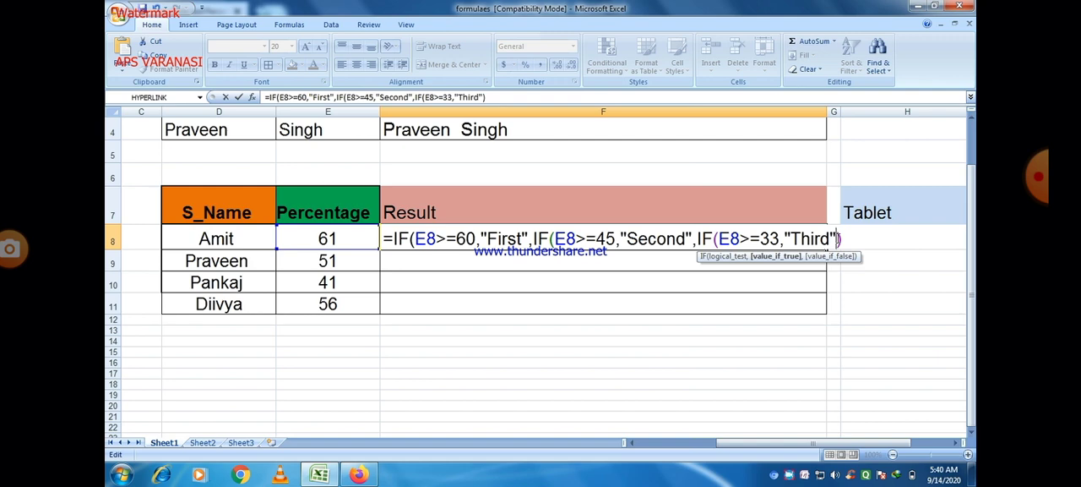
{"action": "type", "text": ","}
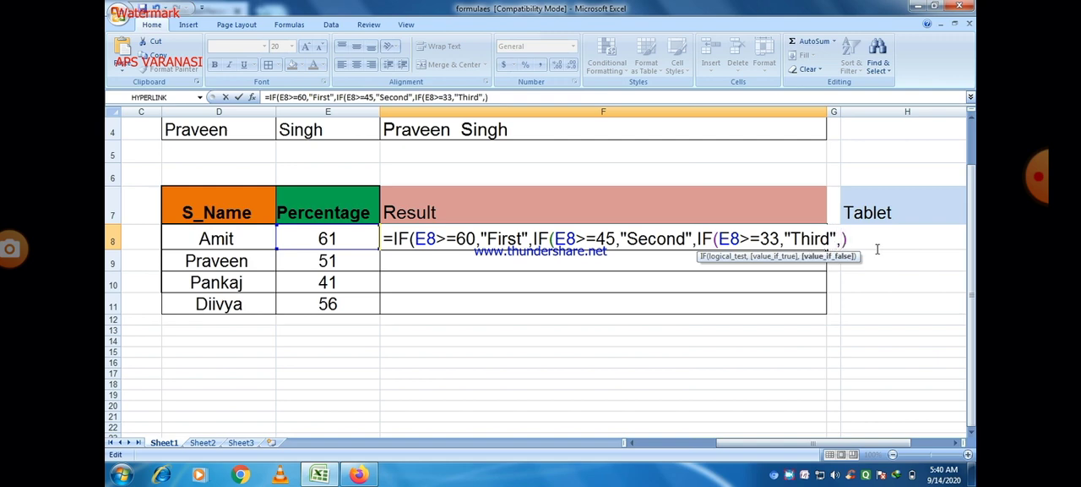
{"action": "type", "text": "F"}
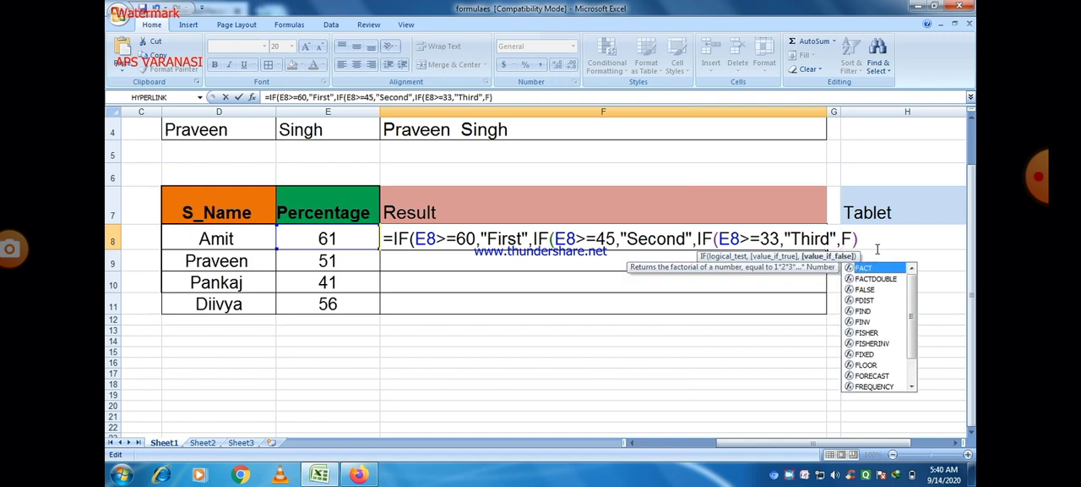
{"action": "type", "text": "ail"}
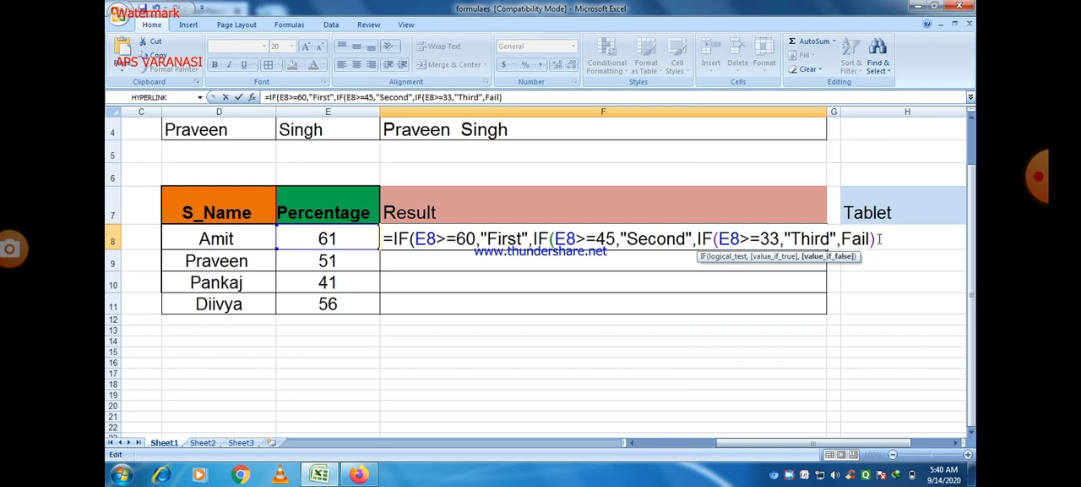
{"action": "left_click", "coordinate": [846, 237]}
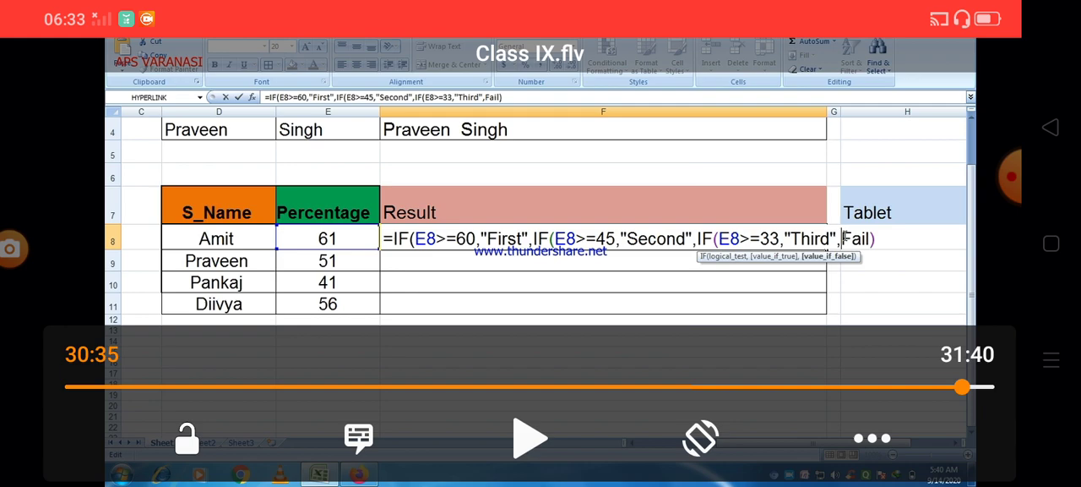
{"action": "left_click", "coordinate": [530, 438]}
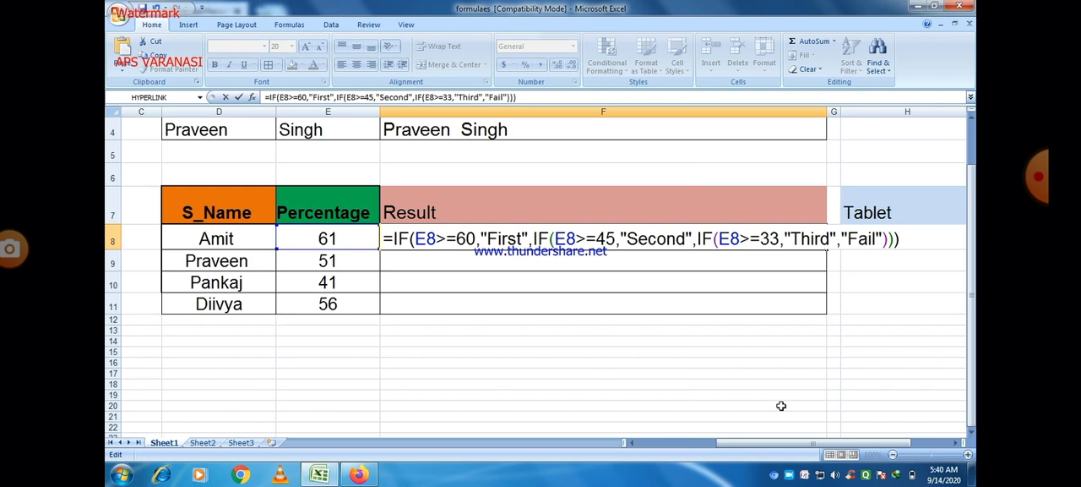
Commit the nested IF formula in F8 and test it by setting the percentage in E8 to 55
{"action": "key", "text": "Tab"}
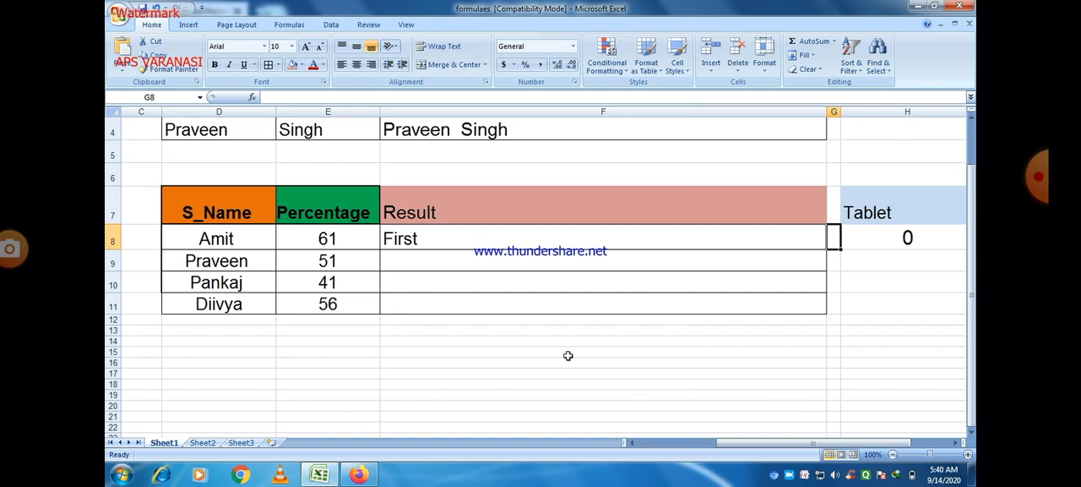
{"action": "left_click", "coordinate": [456, 237]}
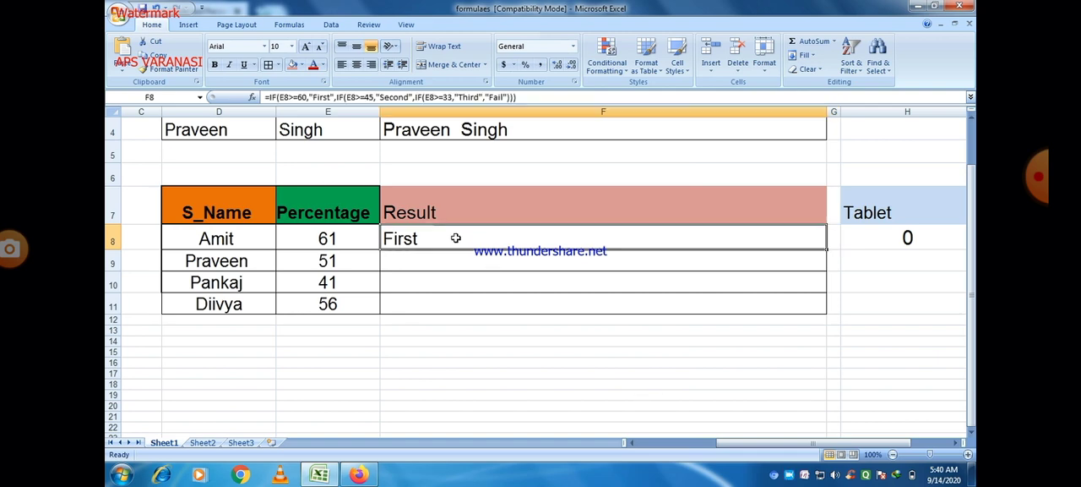
{"action": "left_click", "coordinate": [338, 240]}
{"action": "type", "text": "55"}
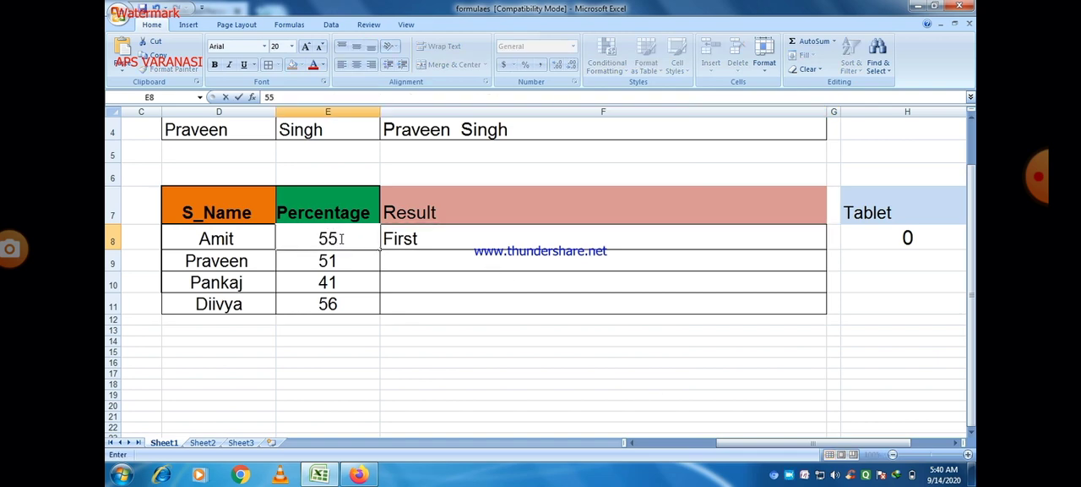
{"action": "key", "text": "Tab"}
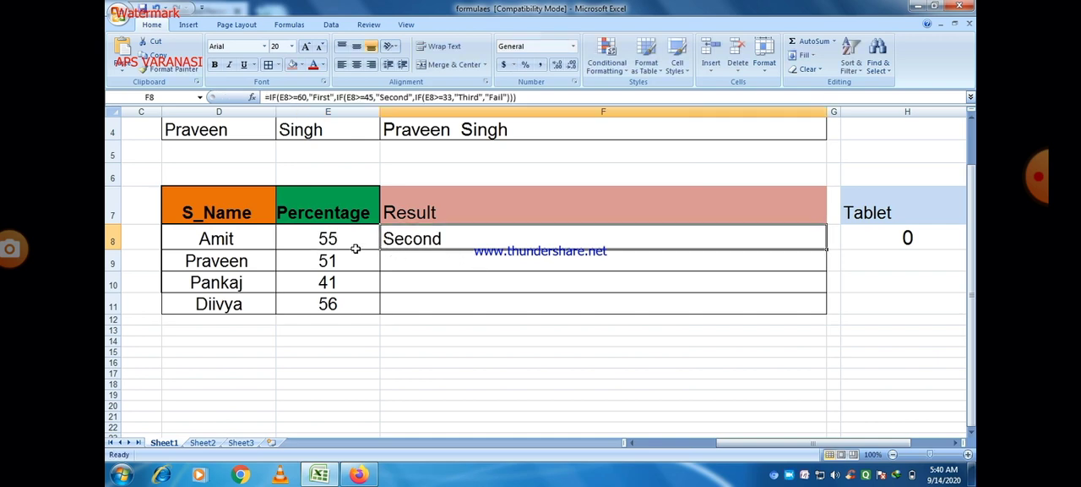
Test the Third and Fail grades by setting the percentage in E8 to 33 and to 22
{"action": "left_click", "coordinate": [343, 239]}
{"action": "type", "text": "33"}
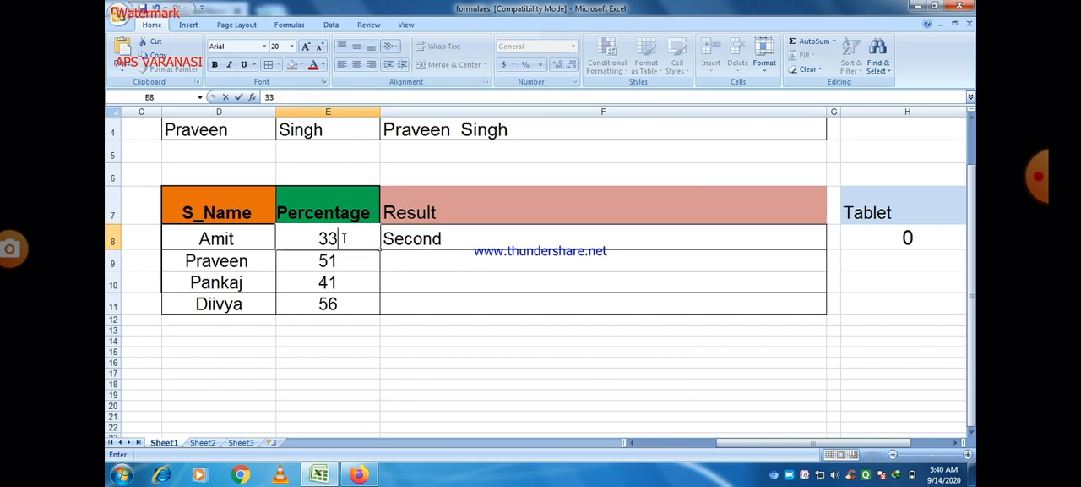
{"action": "key", "text": "Tab"}
{"action": "left_click", "coordinate": [342, 239]}
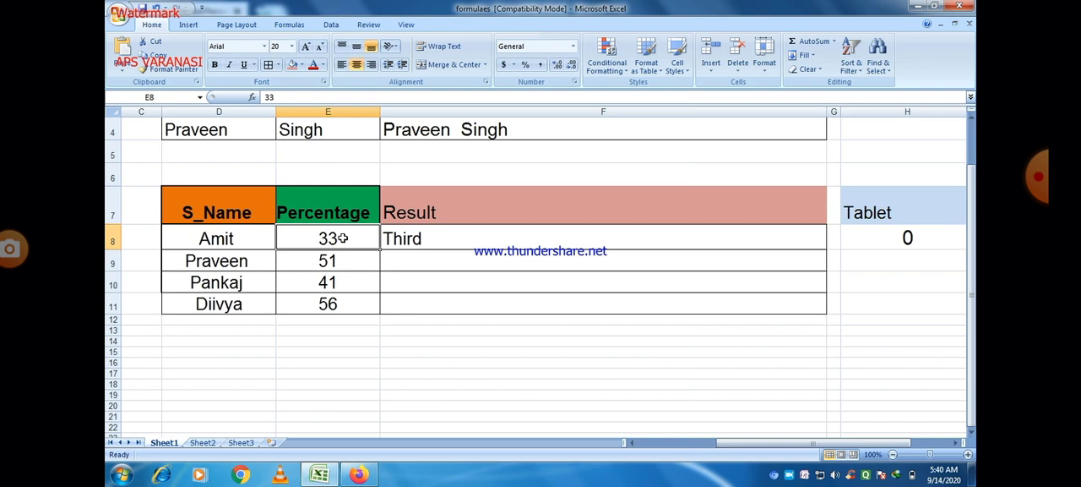
{"action": "type", "text": "22"}
{"action": "key", "text": "Tab"}
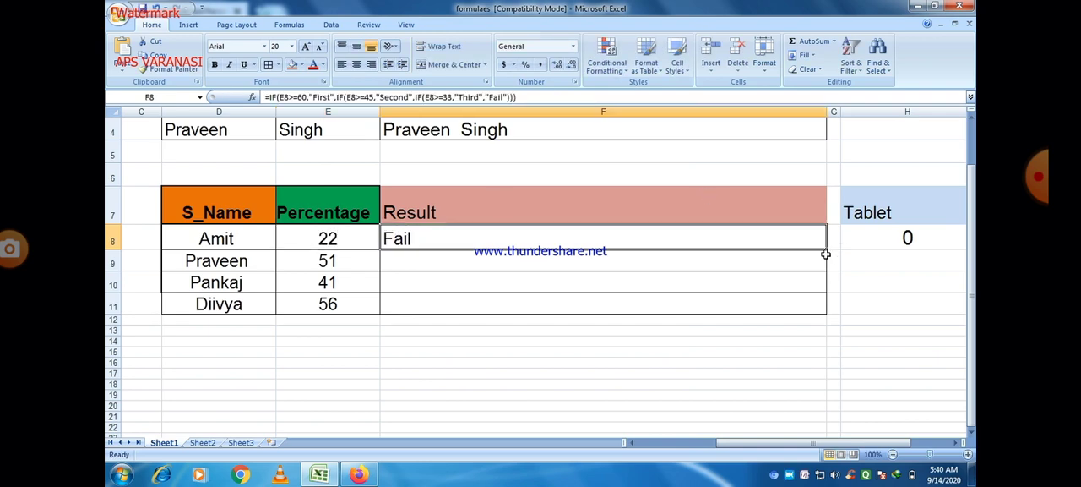
Fill the F8 formula down through F11 and set the percentage in E8 to 66
{"action": "left_click_drag", "start_coordinate": [827, 250], "coordinate": [827, 315]}
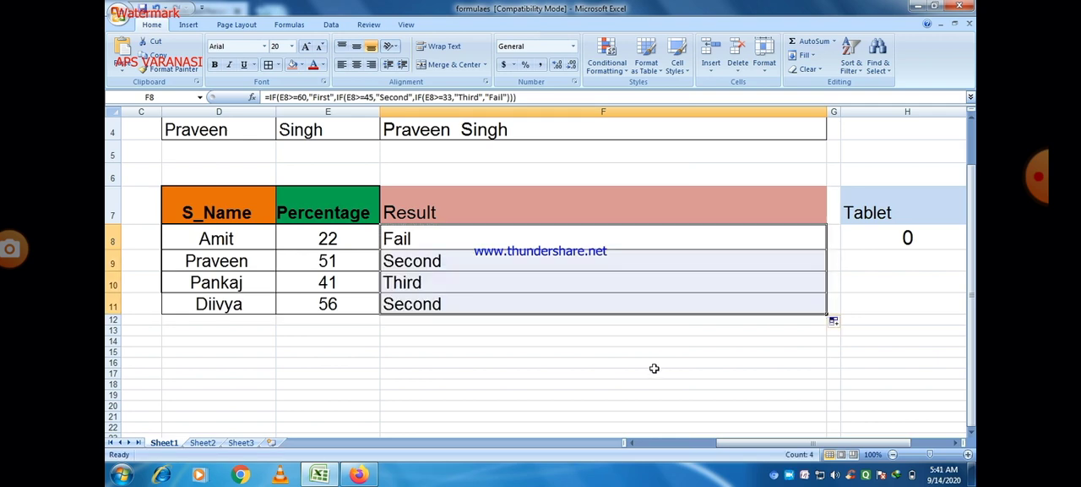
{"action": "left_click", "coordinate": [331, 239]}
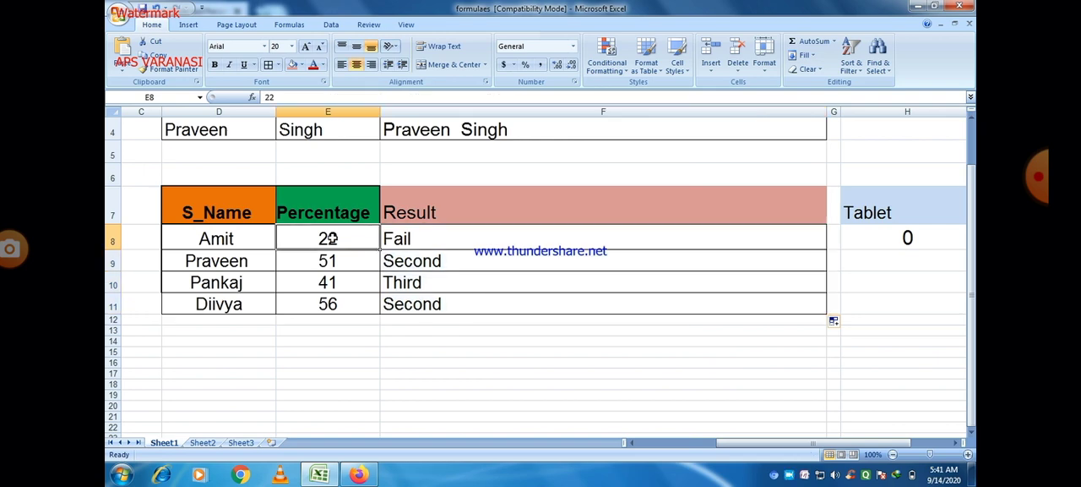
{"action": "type", "text": "66"}
{"action": "left_click", "coordinate": [403, 408]}
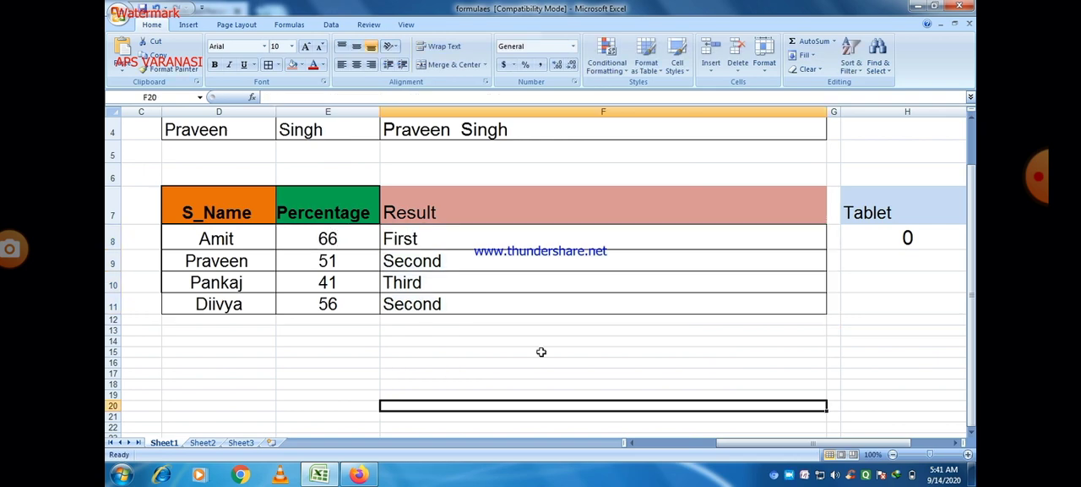
Open the nested IF formula in F8 to review its conditions and the percentage cell it references
{"action": "left_click", "coordinate": [434, 241]}
{"action": "double_click", "coordinate": [434, 241]}
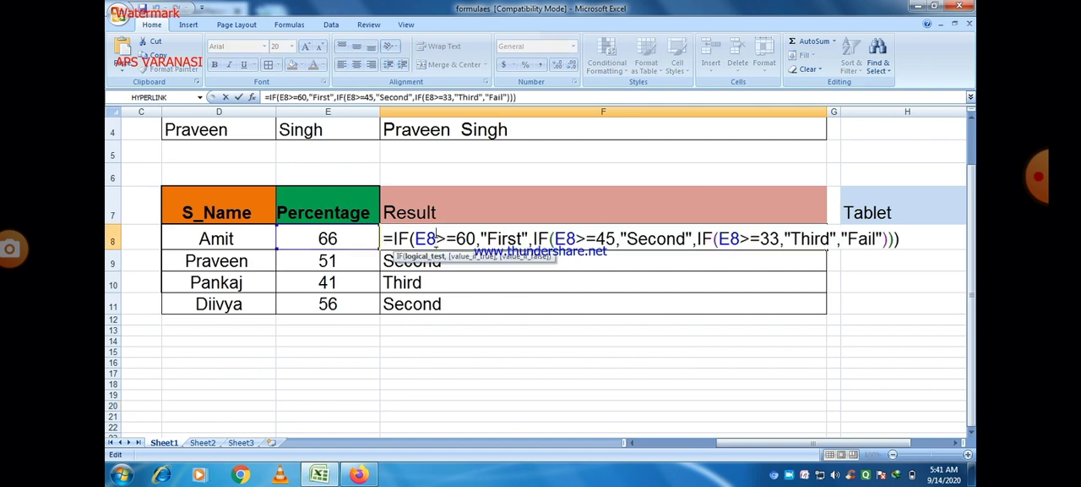
{"action": "left_click", "coordinate": [495, 392]}
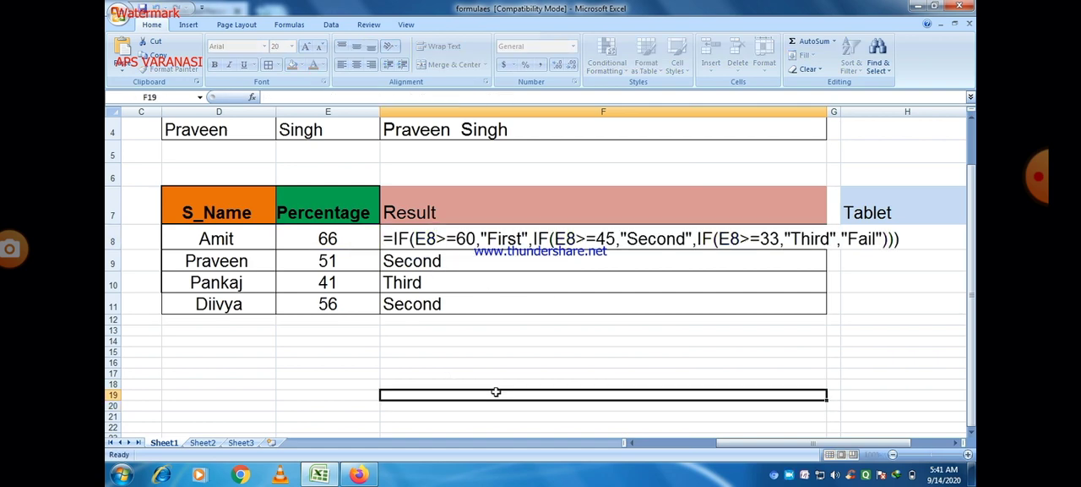
{"action": "left_click", "coordinate": [435, 238]}
{"action": "double_click", "coordinate": [435, 238]}
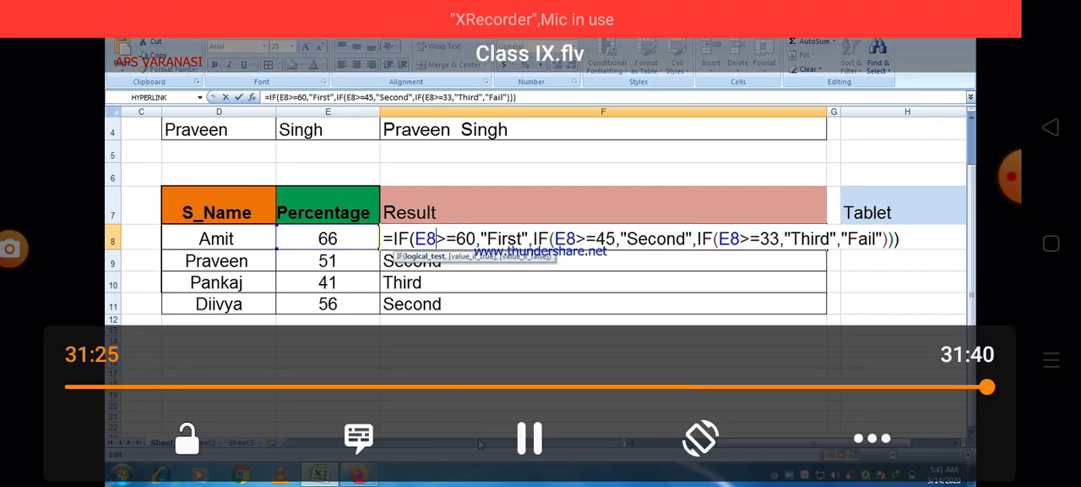